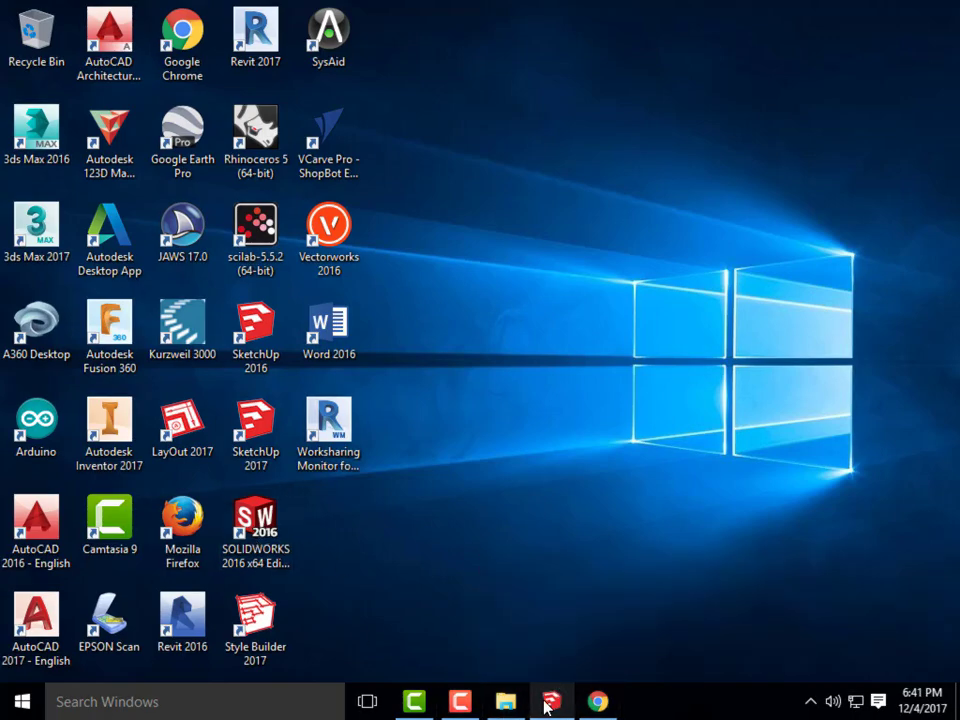
# - Switch to the Yosemite House model in SketchUp and look the house over from nearer and farther away
pyautogui.moveTo(559, 531); pyautogui.dragTo(531, 552)
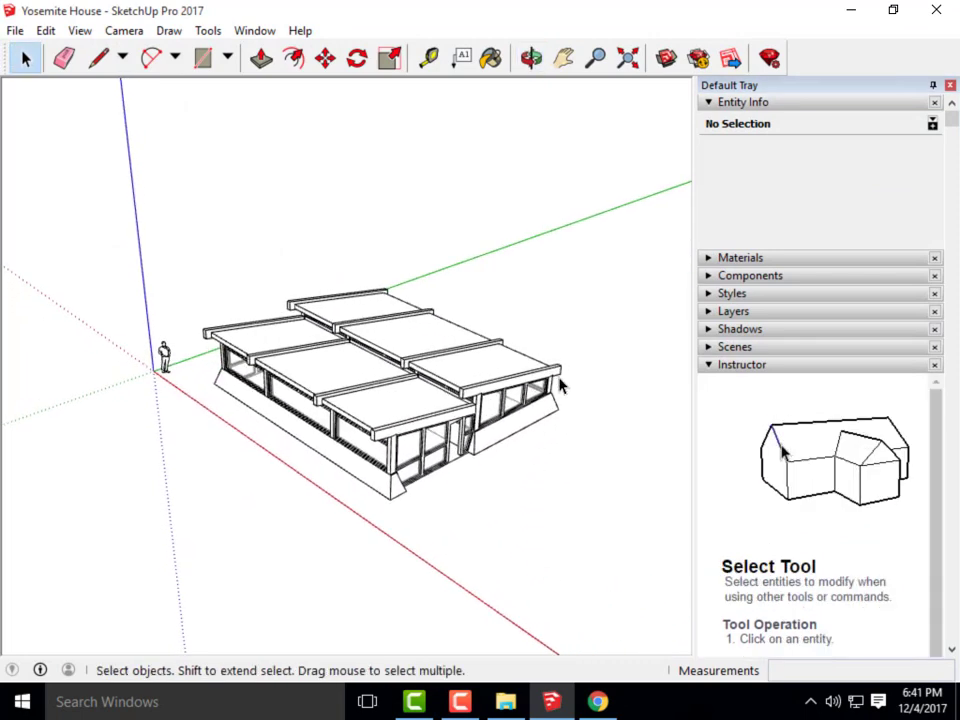
pyautogui.scroll(-3, 506, 373)
pyautogui.scroll(3, 533, 402)
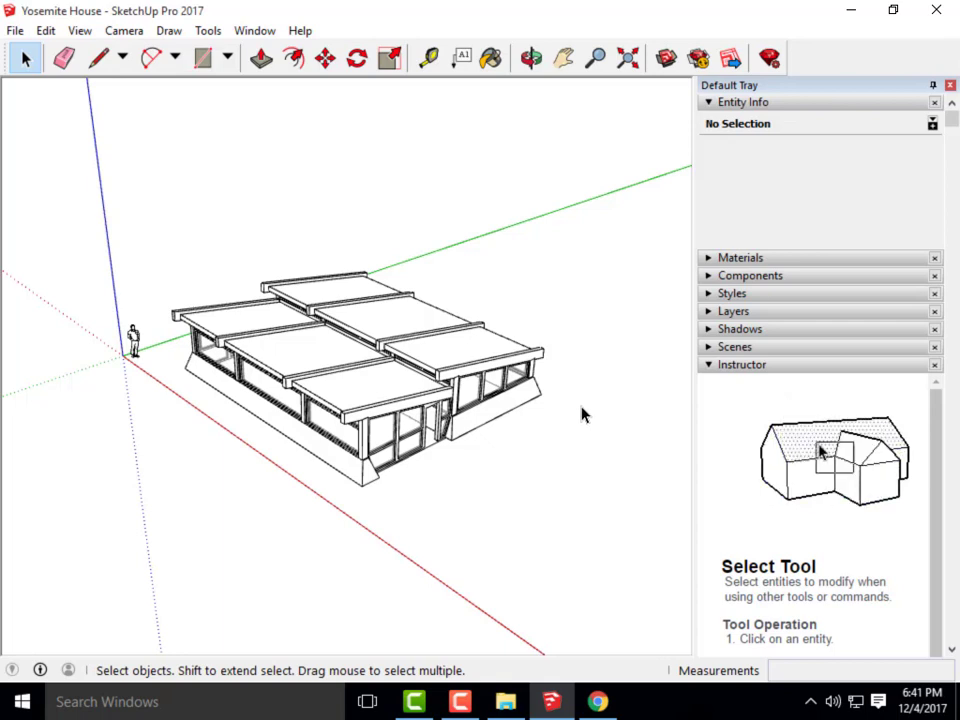
pyautogui.scroll(4, 540, 440)
pyautogui.scroll(-3, 495, 430)
pyautogui.scroll(3, 460, 300)
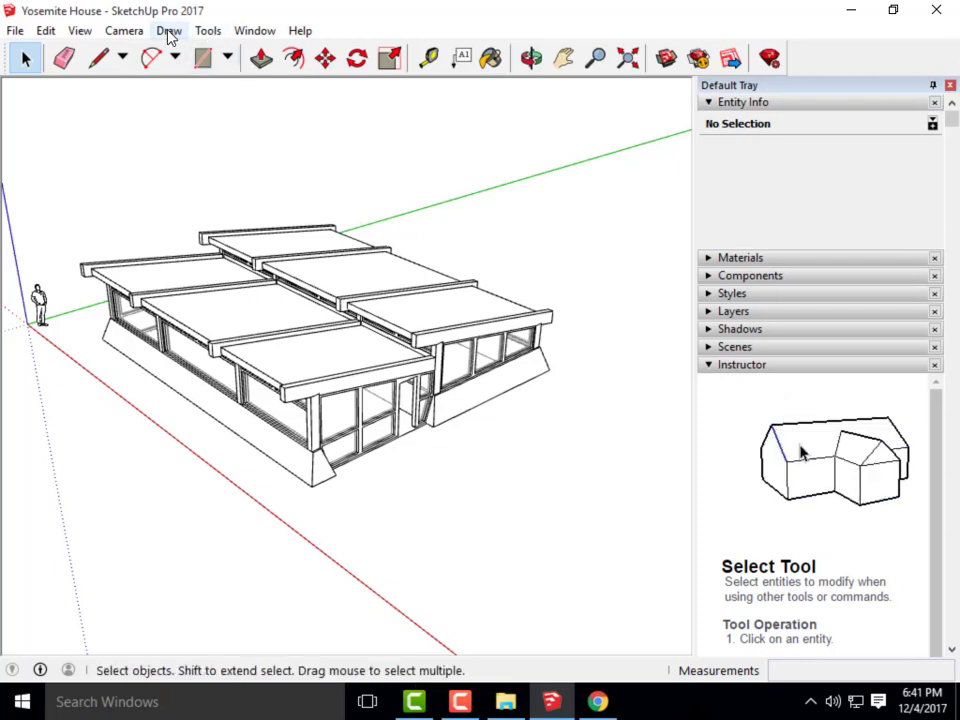
# - Display the Large Tool Set and Section toolbars and close the toolbar settings
pyautogui.click(111, 31)
pyautogui.moveTo(172, 37)
pyautogui.moveTo(91, 37)
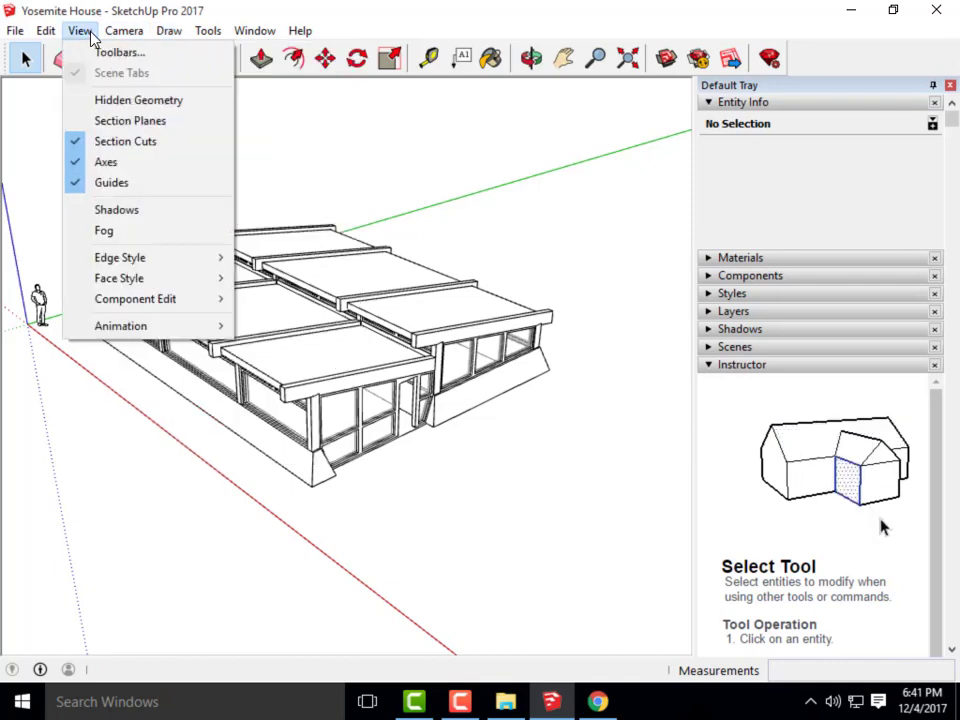
pyautogui.click(112, 52)
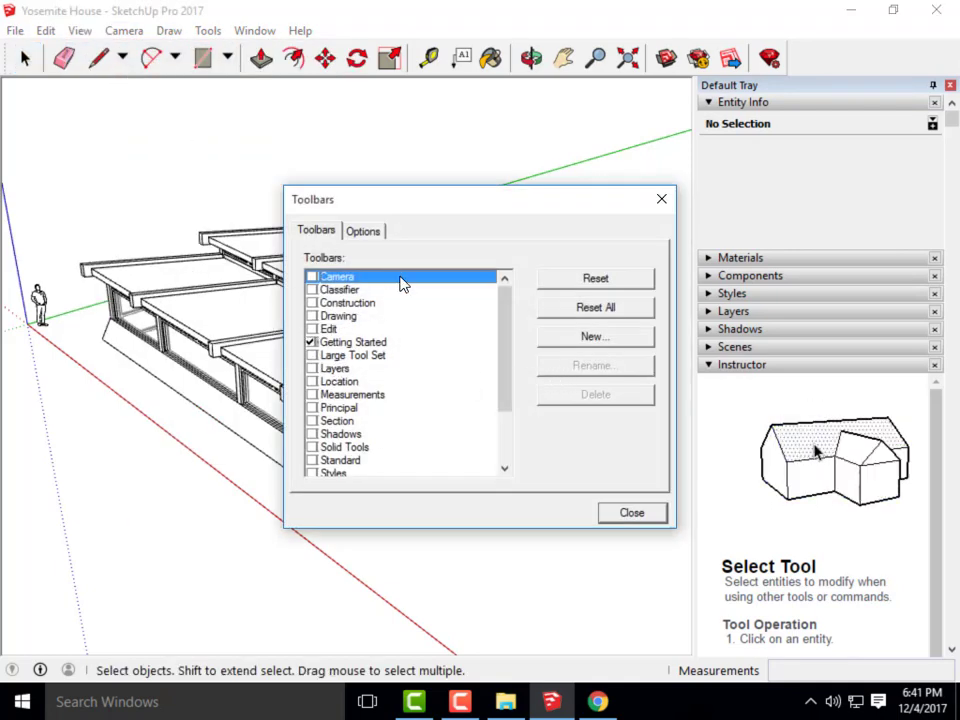
pyautogui.click(312, 356)
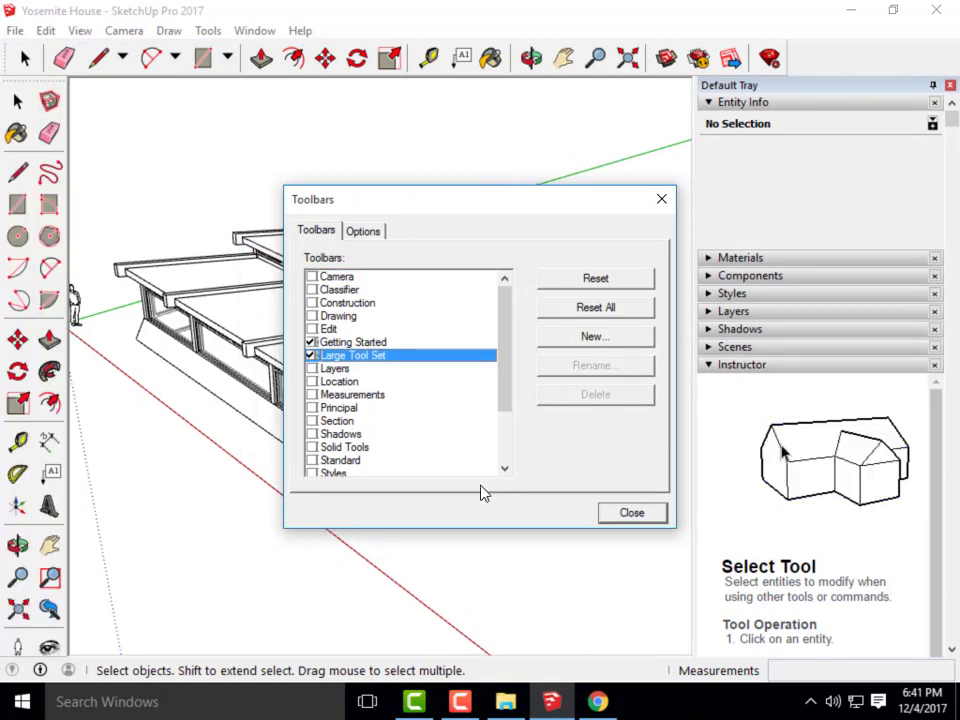
pyautogui.click(312, 421)
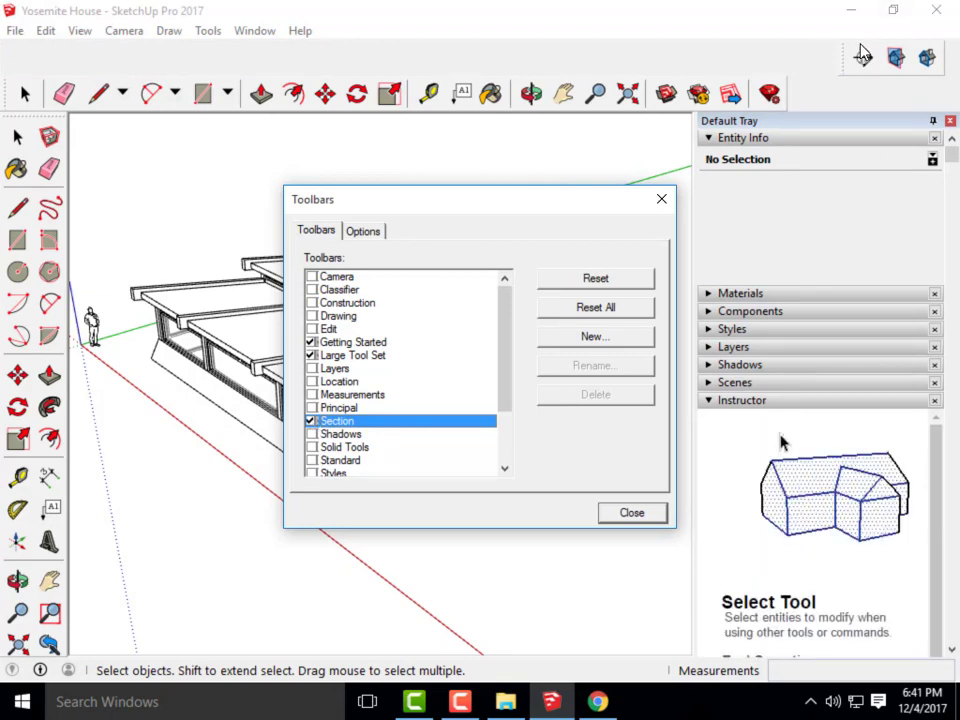
pyautogui.click(634, 514)
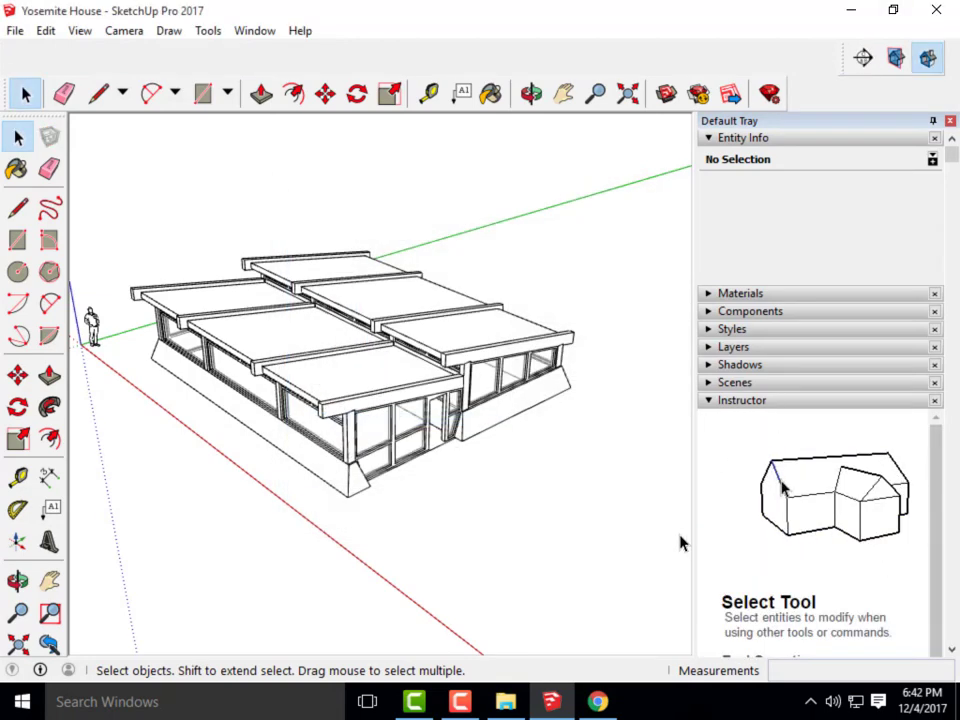
pyautogui.click(863, 58)
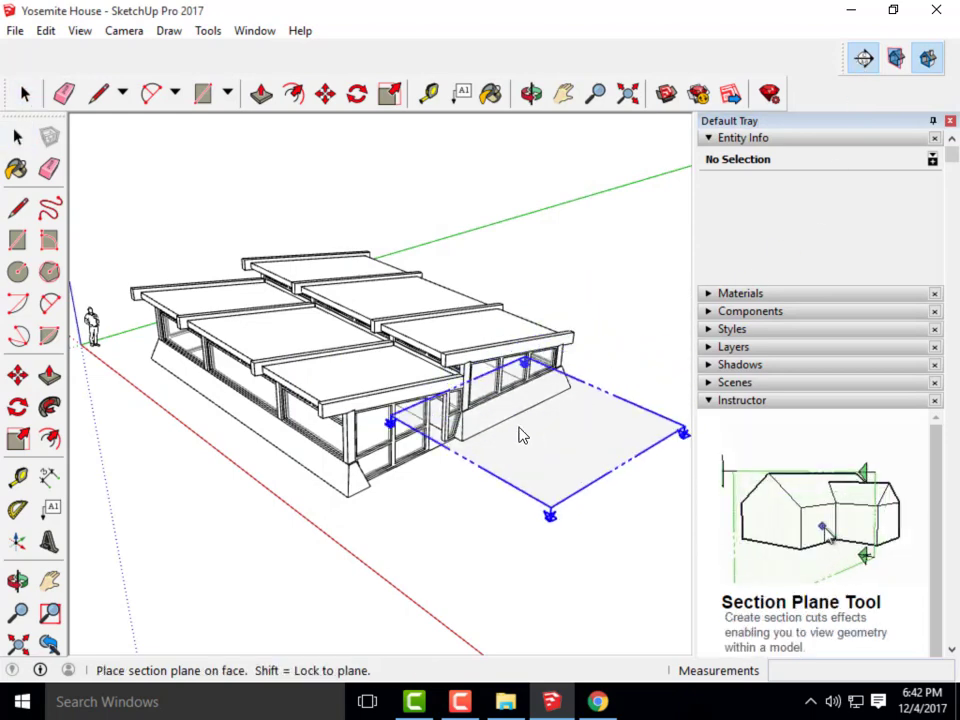
pyautogui.scroll(3, 437, 452)
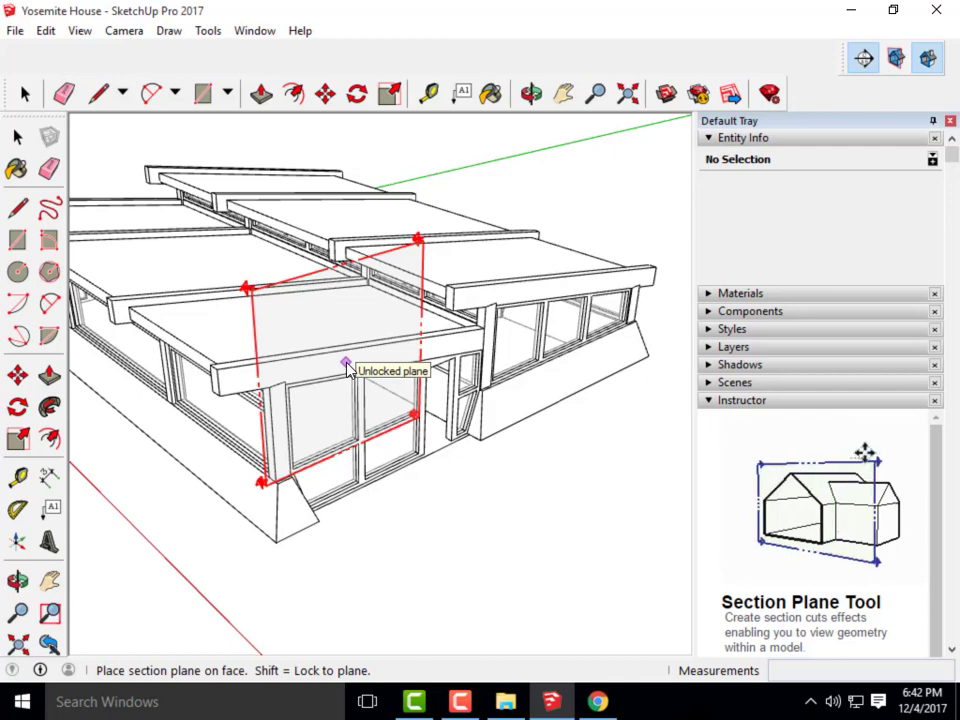
pyautogui.scroll(-4, 392, 343)
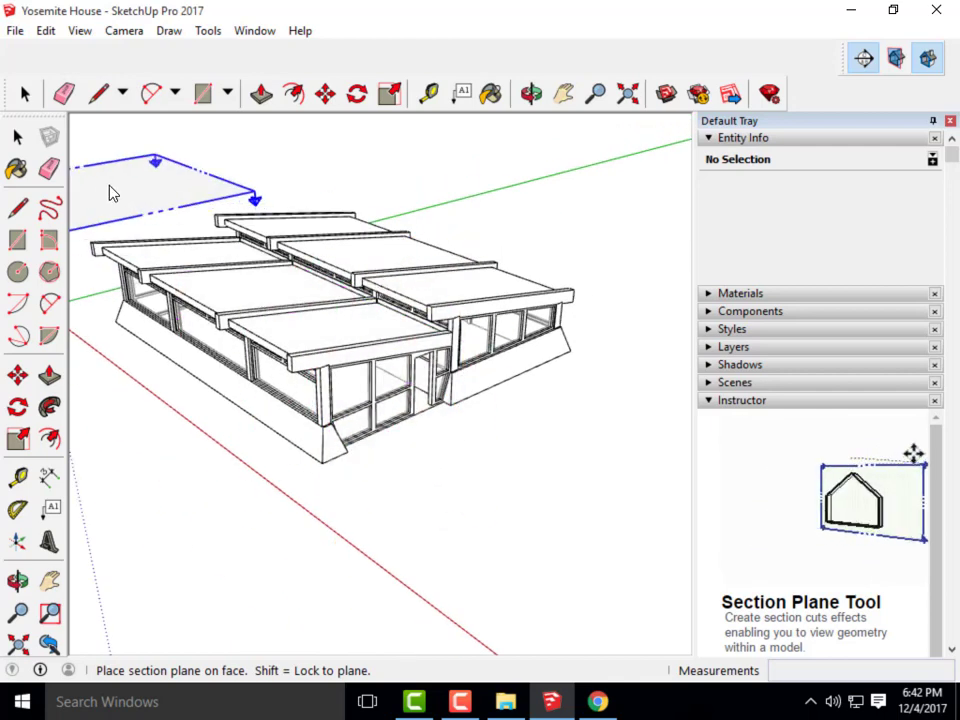
# - Draw a ground rectangle about 7' 5" by 8' 2" in front of the house and push/pull it up about 5' 4" into a box
pyautogui.click(18, 240)
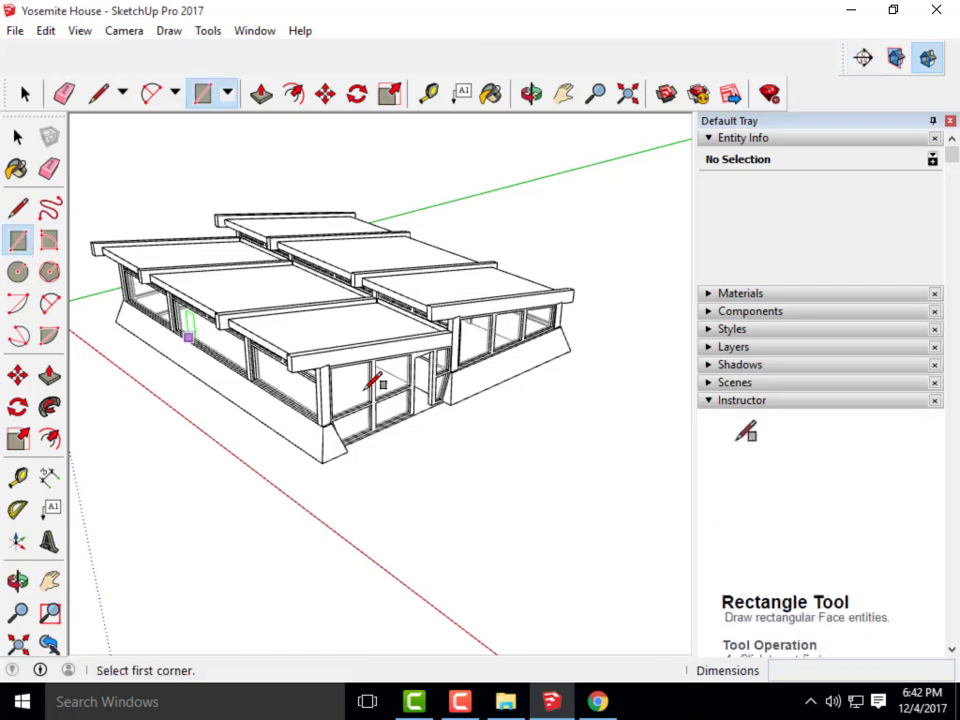
pyautogui.click(515, 494)
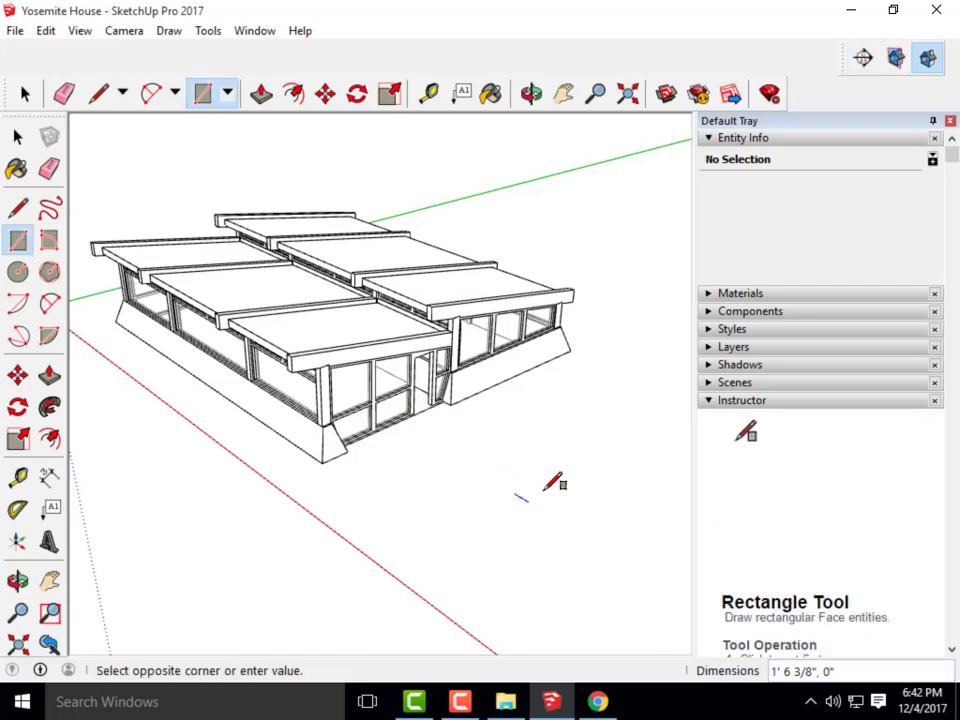
pyautogui.click(643, 494)
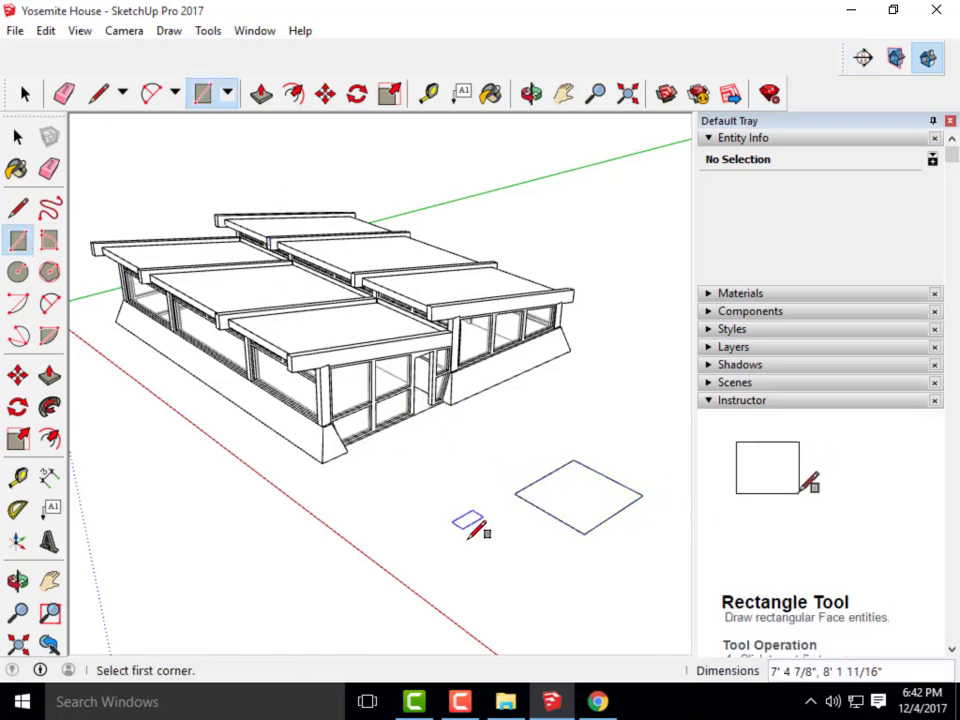
pyautogui.click(261, 94)
pyautogui.click(613, 497)
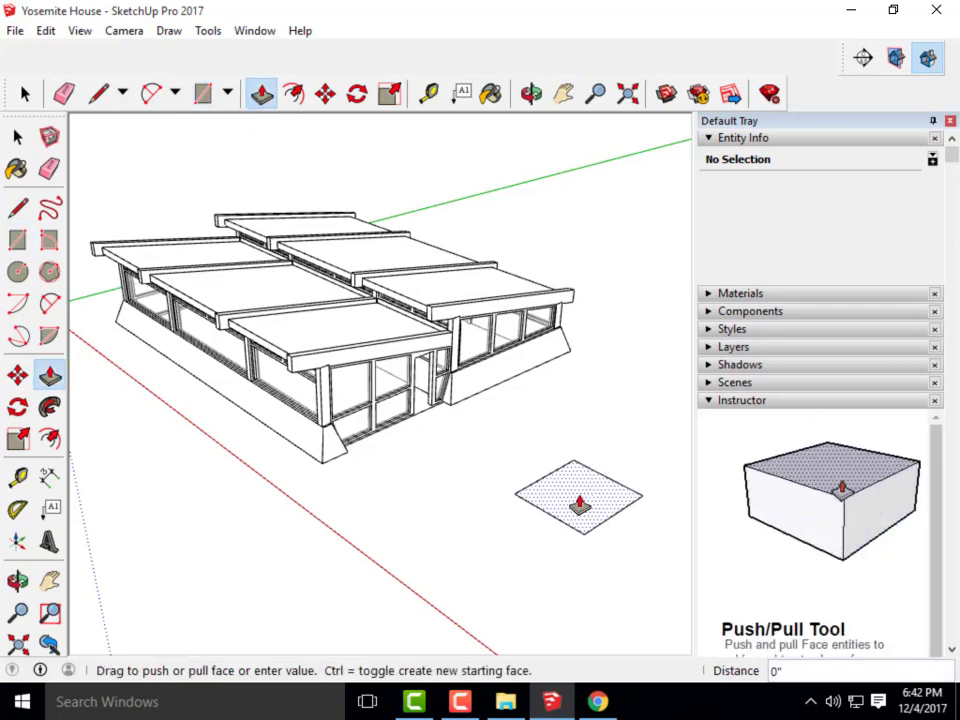
pyautogui.click(588, 448)
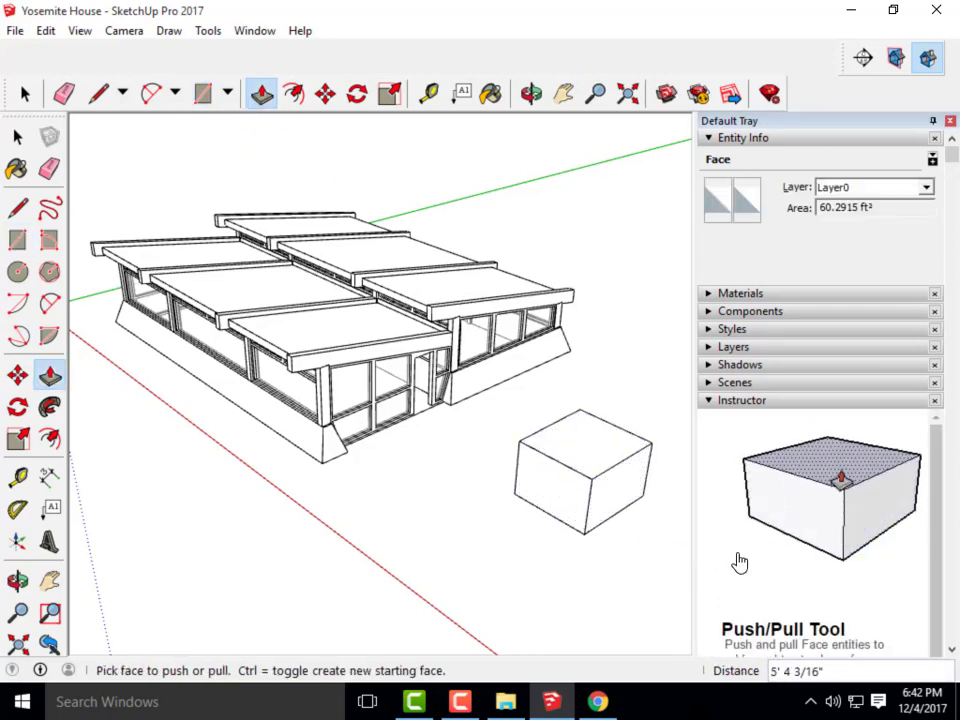
# - Place a section plane on the box's vertical face that points along the red axis, away from the house
pyautogui.scroll(2, 433, 456)
pyautogui.scroll(-3, 484, 503)
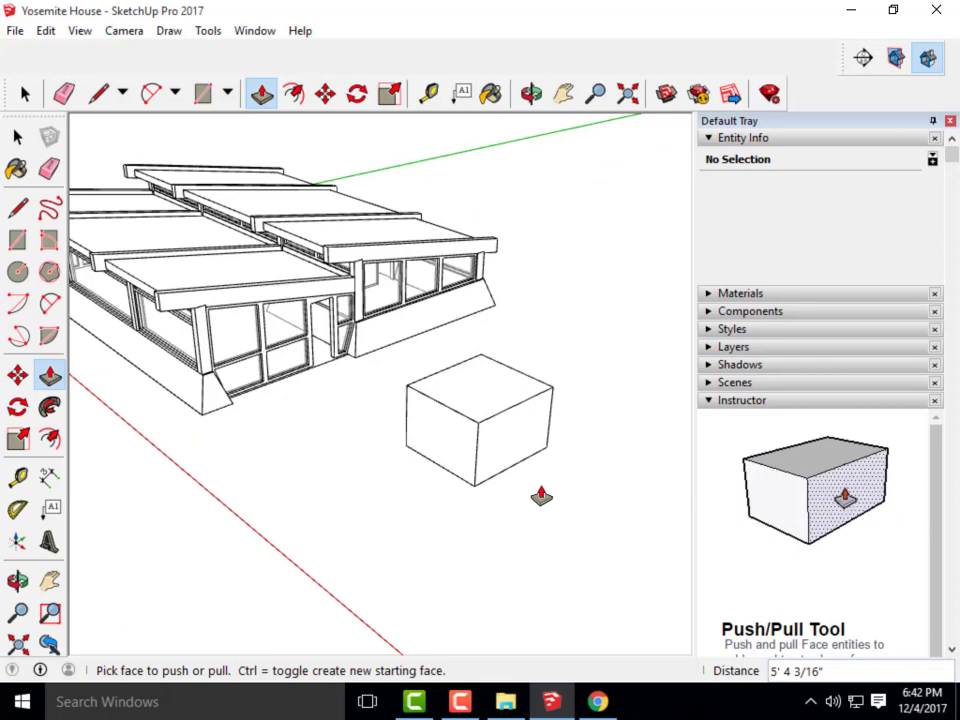
pyautogui.click(864, 58)
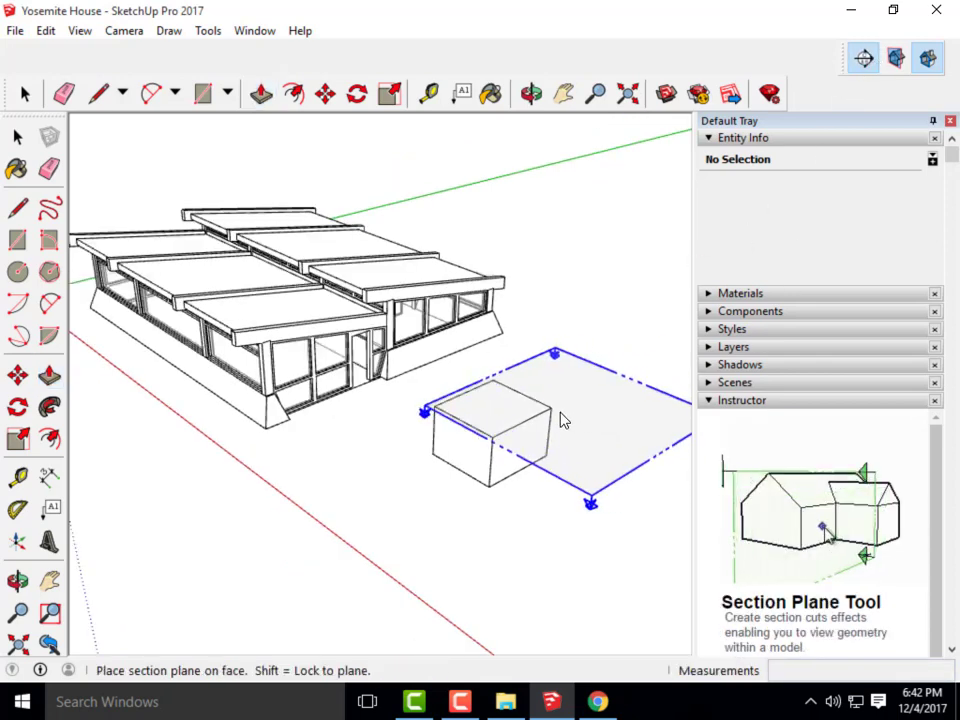
pyautogui.scroll(2, 520, 452)
pyautogui.press('shift')
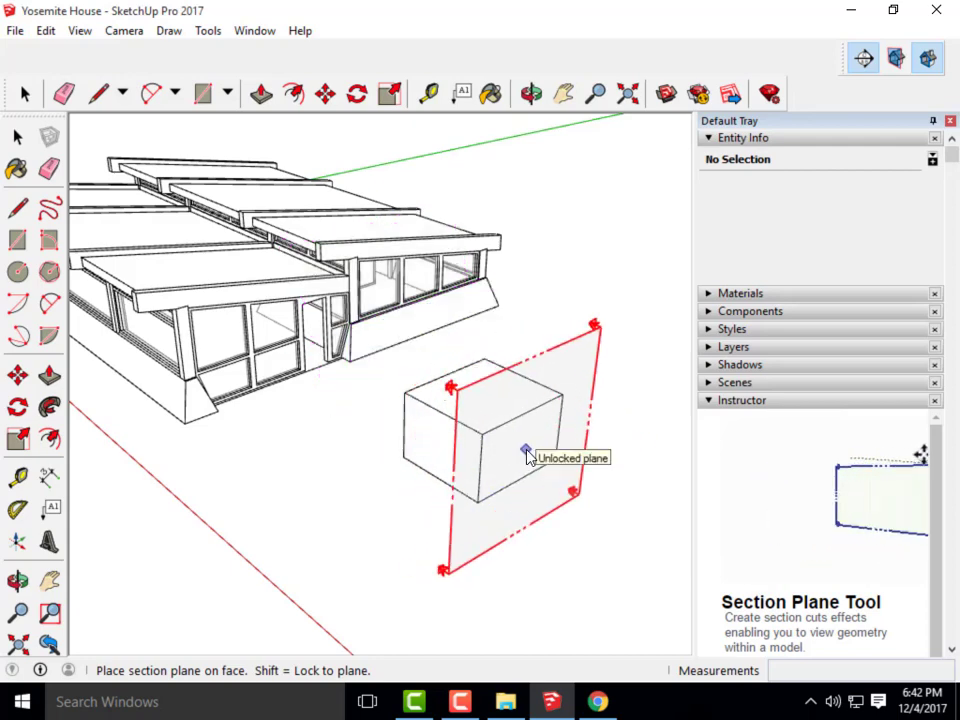
pyautogui.click(527, 449)
pyautogui.press('p')
# - Move the section plane from the box along the red axis so that it cuts through the near end of the house
pyautogui.scroll(-5, 478, 450)
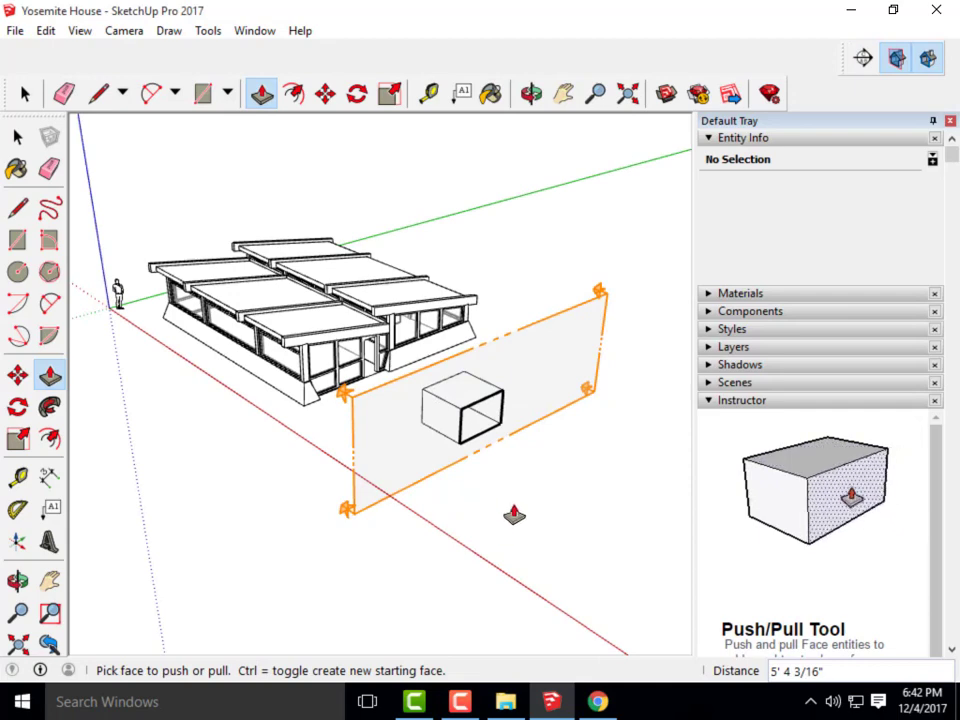
pyautogui.scroll(-2, 450, 444)
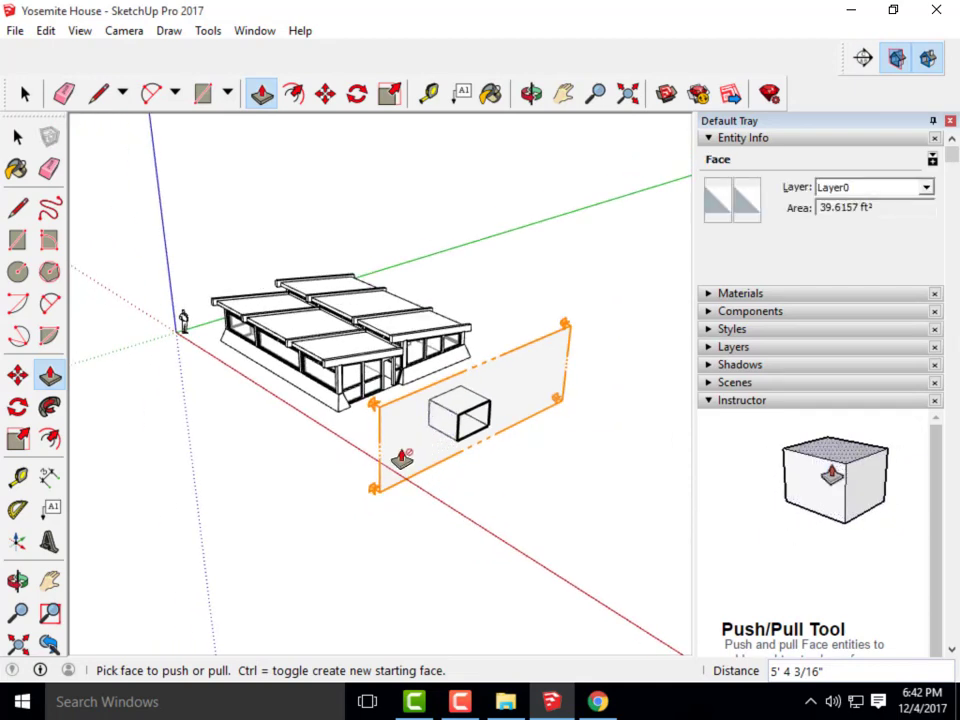
pyautogui.scroll(3, 404, 467)
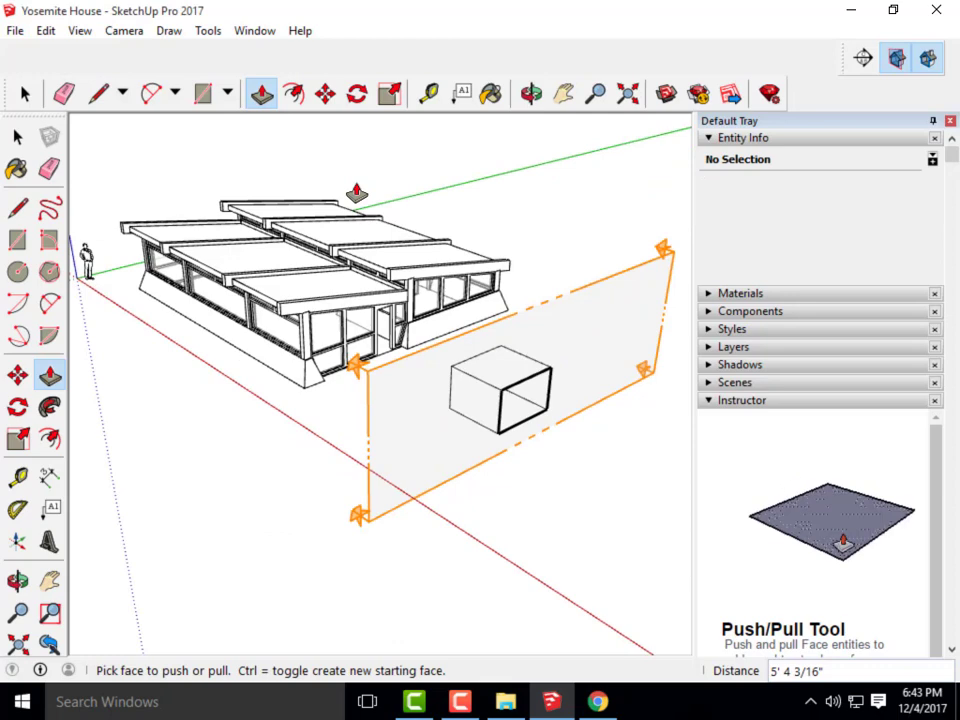
pyautogui.moveTo(379, 422); pyautogui.dragTo(333, 412)
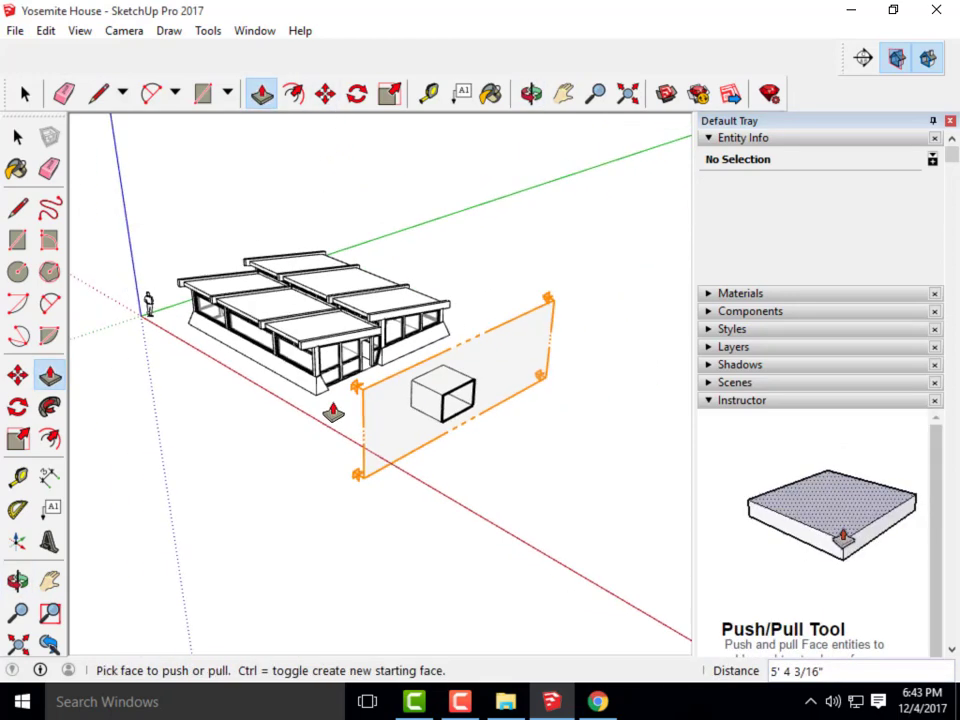
pyautogui.click(326, 94)
pyautogui.scroll(3, 384, 480)
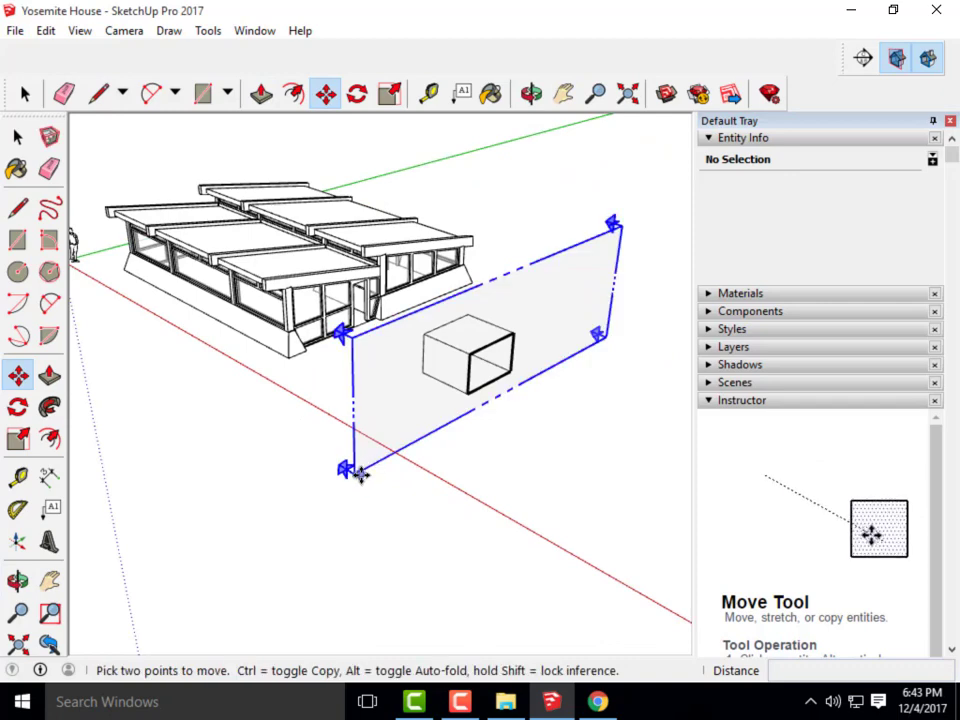
pyautogui.click(357, 474)
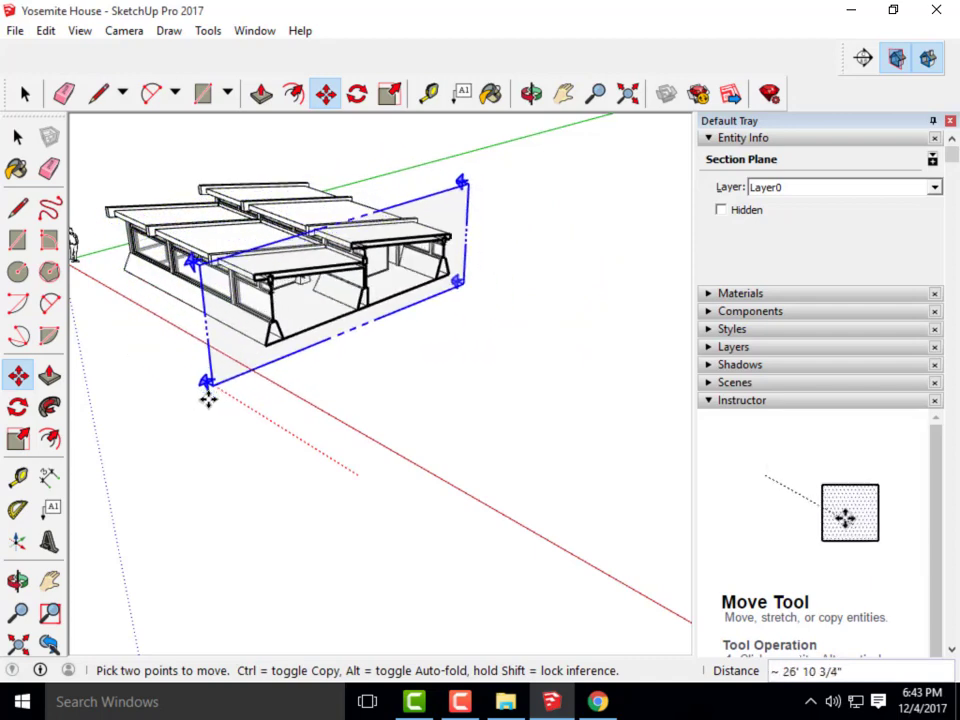
pyautogui.scroll(3, 205, 392)
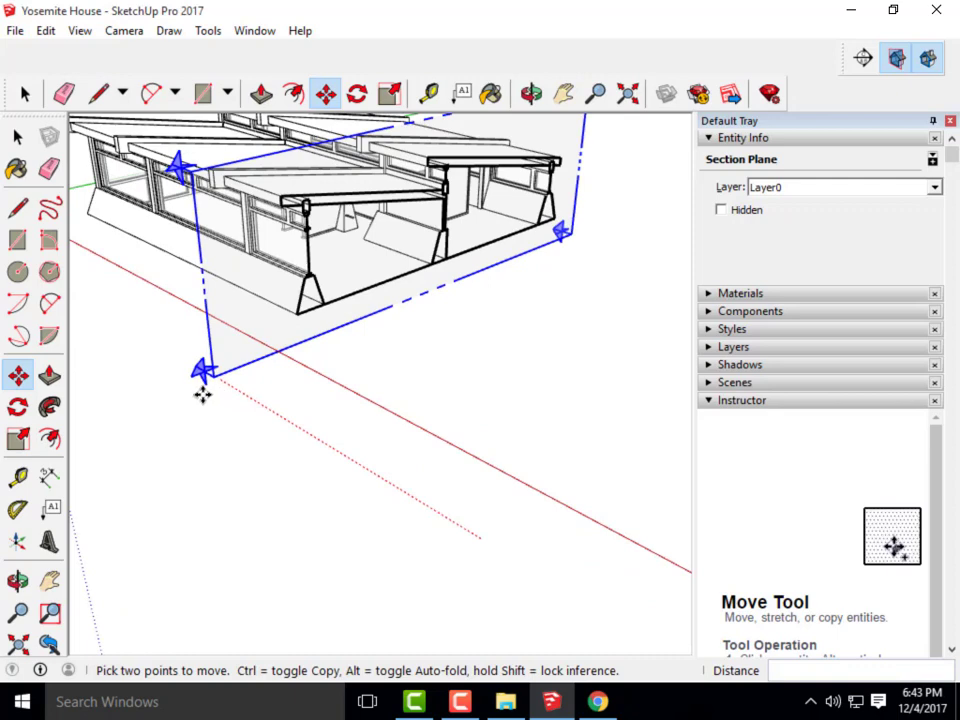
pyautogui.scroll(-3, 196, 381)
pyautogui.scroll(3, 196, 381)
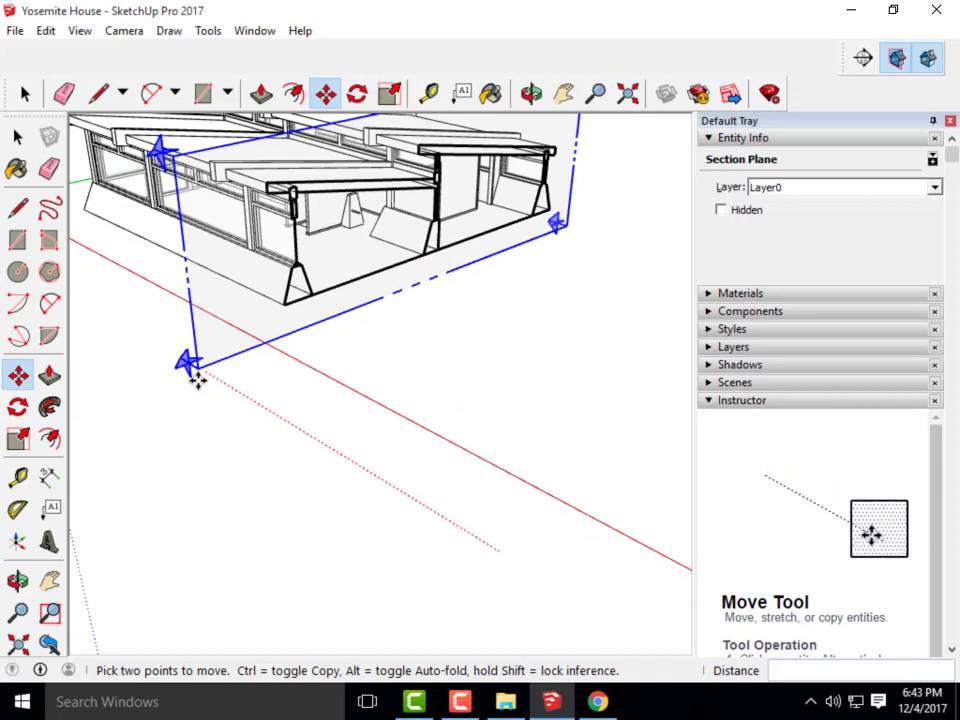
pyautogui.click(196, 378)
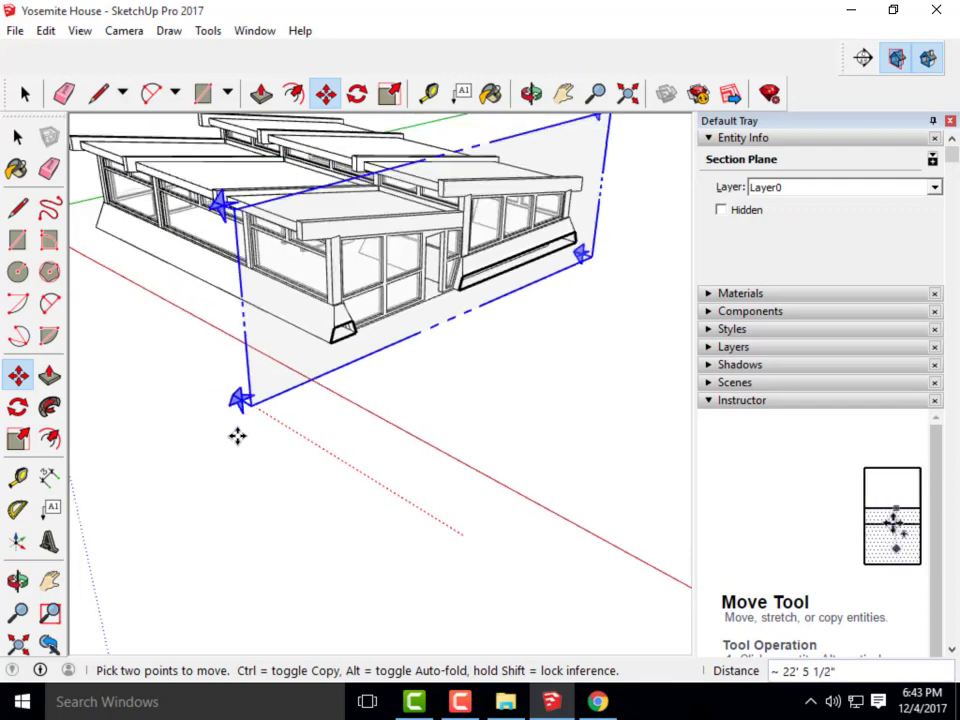
# - Slide the section plane back and forth along the red axis to try cuts at different depths of the house's near end
pyautogui.scroll(-3, 238, 435)
pyautogui.scroll(3, 229, 379)
pyautogui.press('Escape')
pyautogui.scroll(-2, 229, 376)
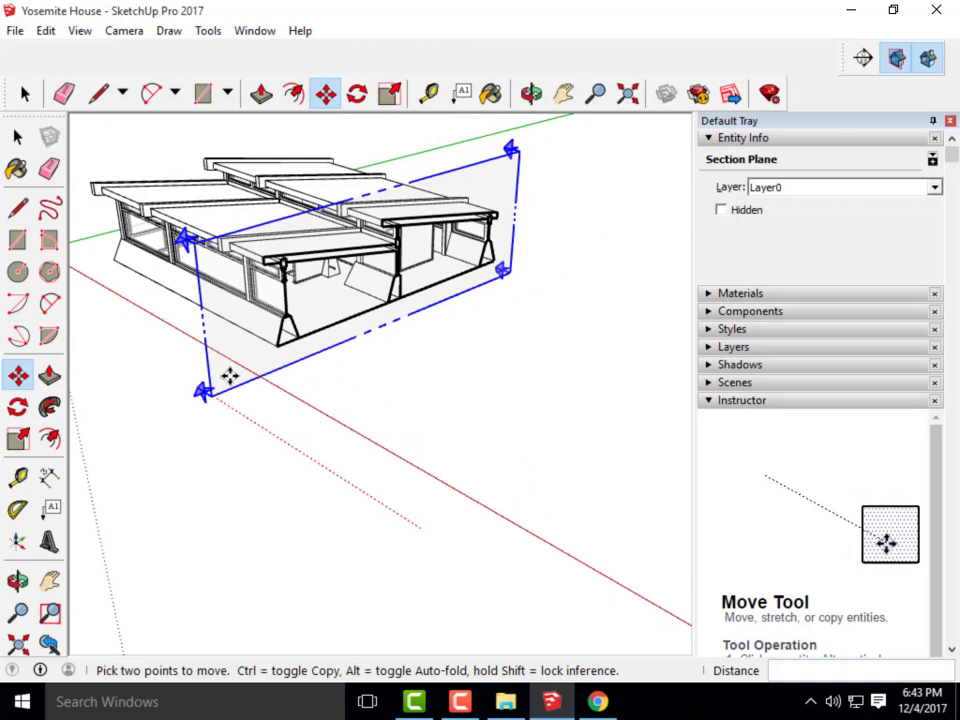
pyautogui.click(229, 376)
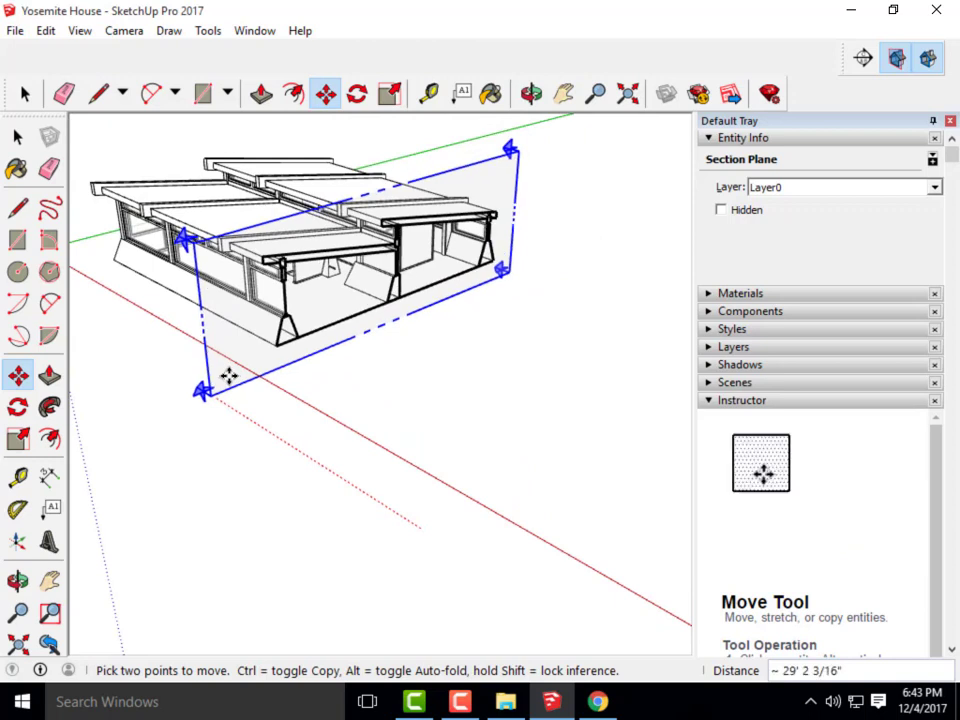
pyautogui.scroll(2, 229, 378)
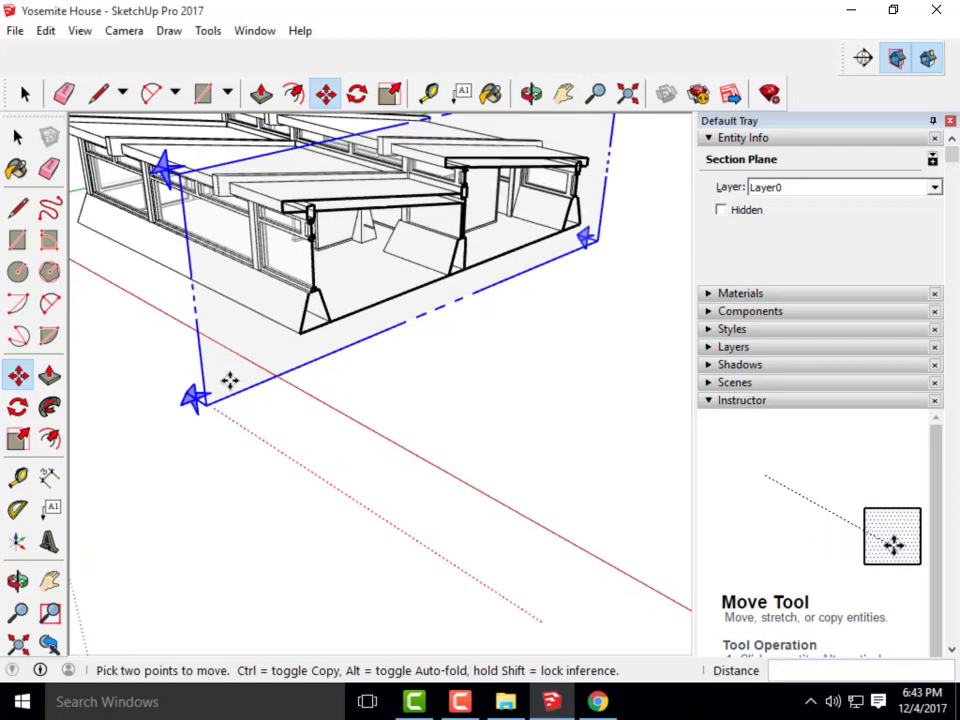
pyautogui.press('o')
pyautogui.moveTo(229, 379)
pyautogui.mouseDown()
pyautogui.moveTo(210, 435)
pyautogui.moveTo(219, 358)
pyautogui.mouseUp()
pyautogui.press('Escape')
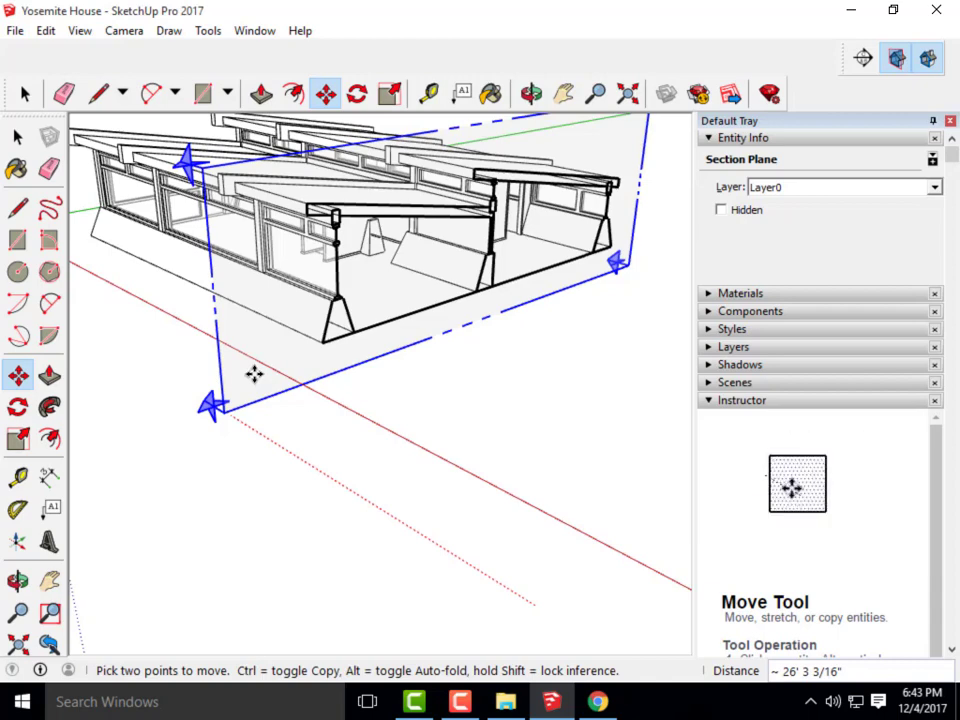
pyautogui.scroll(1, 256, 372)
pyautogui.click(259, 371)
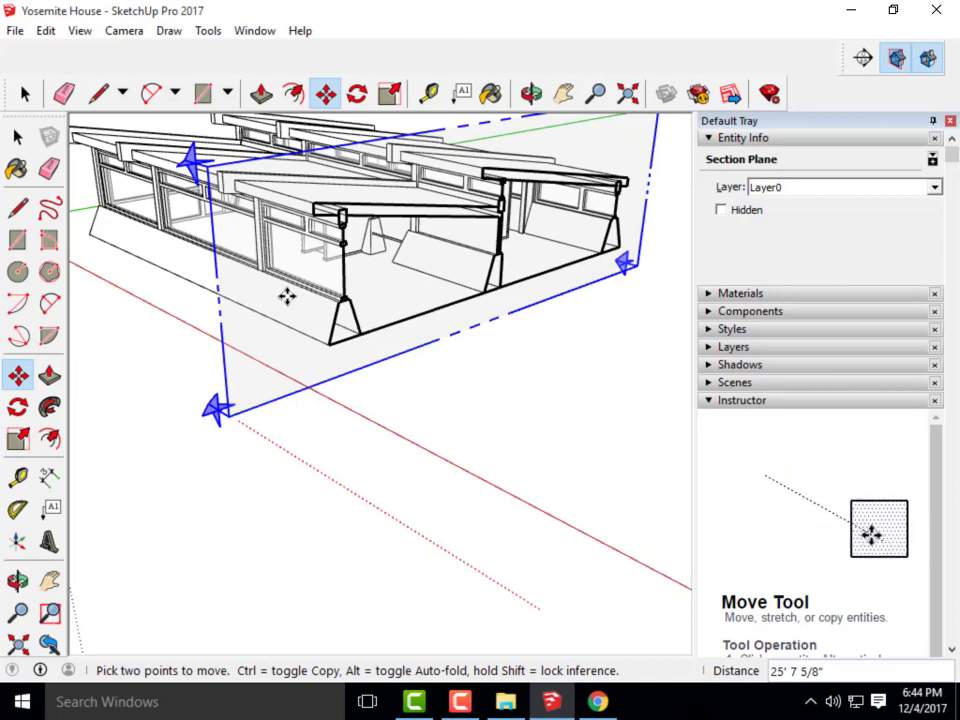
# - Place the section plane about 32' 7" along the red axis so that it cuts through the interior rooms, and deselect it
pyautogui.scroll(-4, 285, 293)
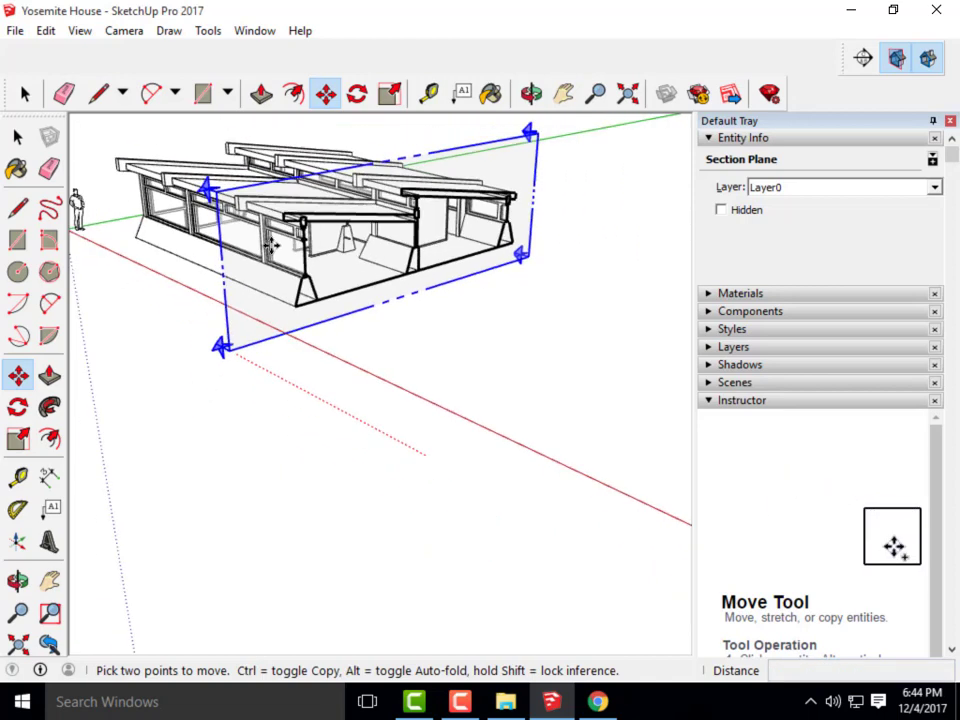
pyautogui.click(270, 245)
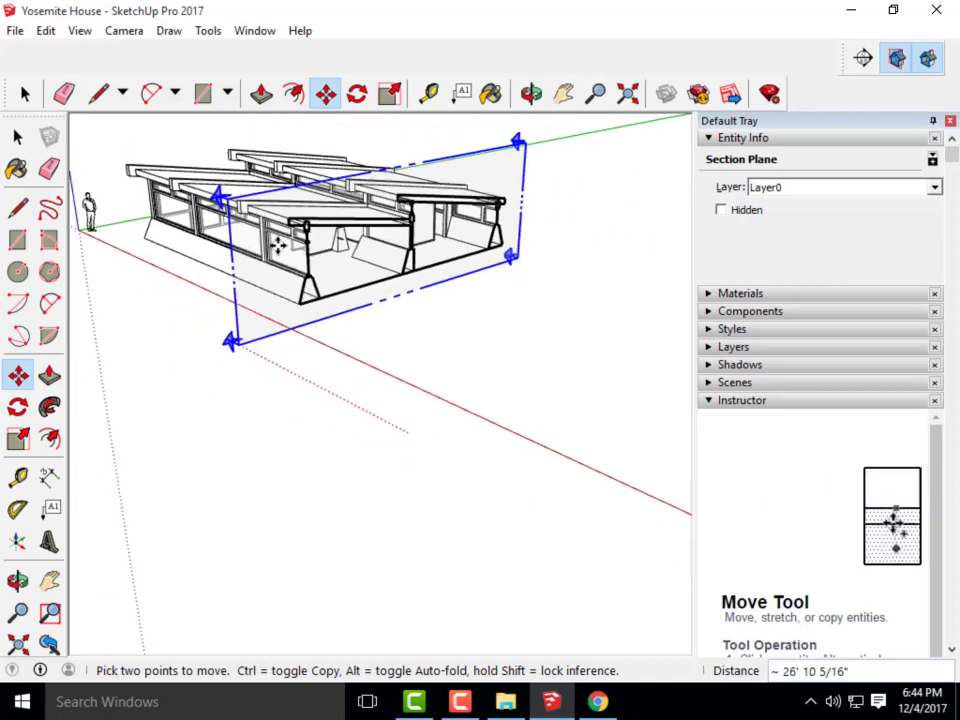
pyautogui.scroll(2, 274, 244)
pyautogui.scroll(-2, 277, 236)
pyautogui.scroll(2, 281, 193)
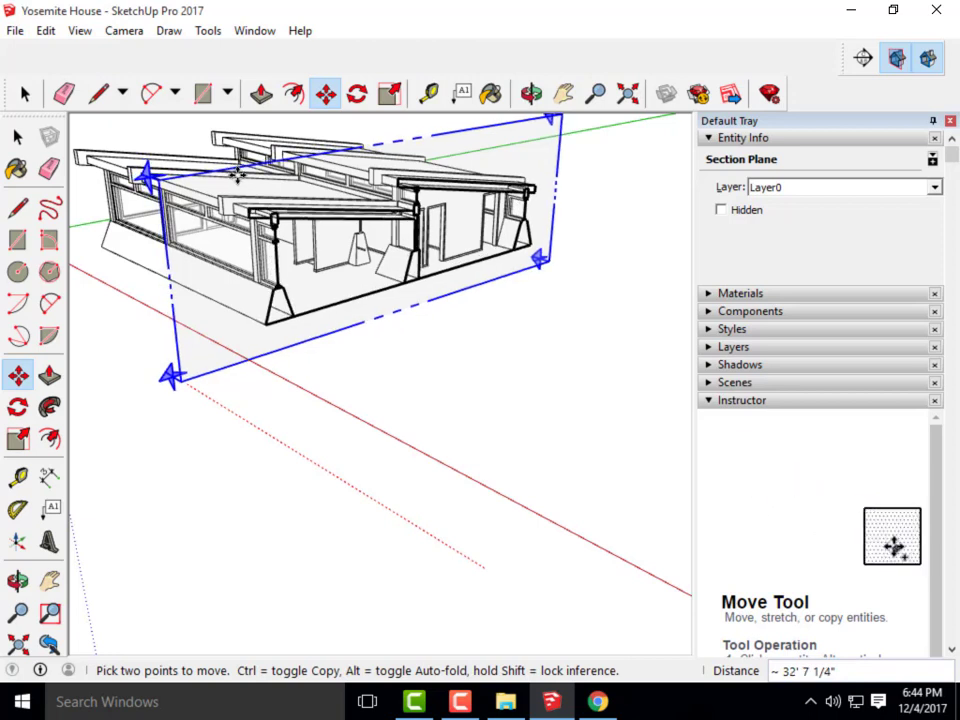
pyautogui.click(237, 175)
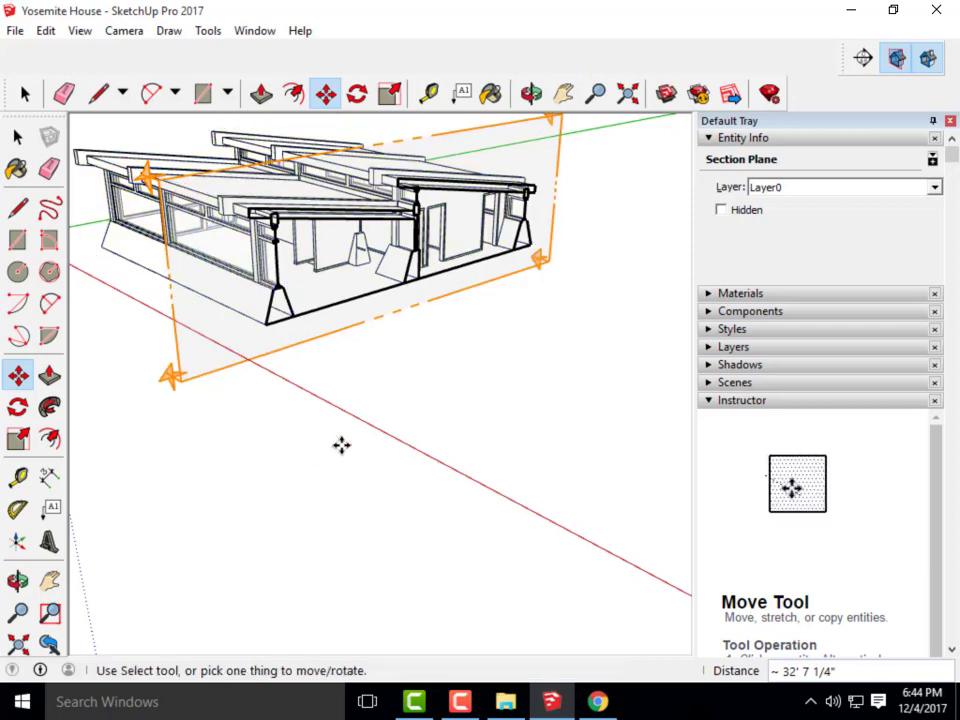
pyautogui.scroll(-3, 360, 504)
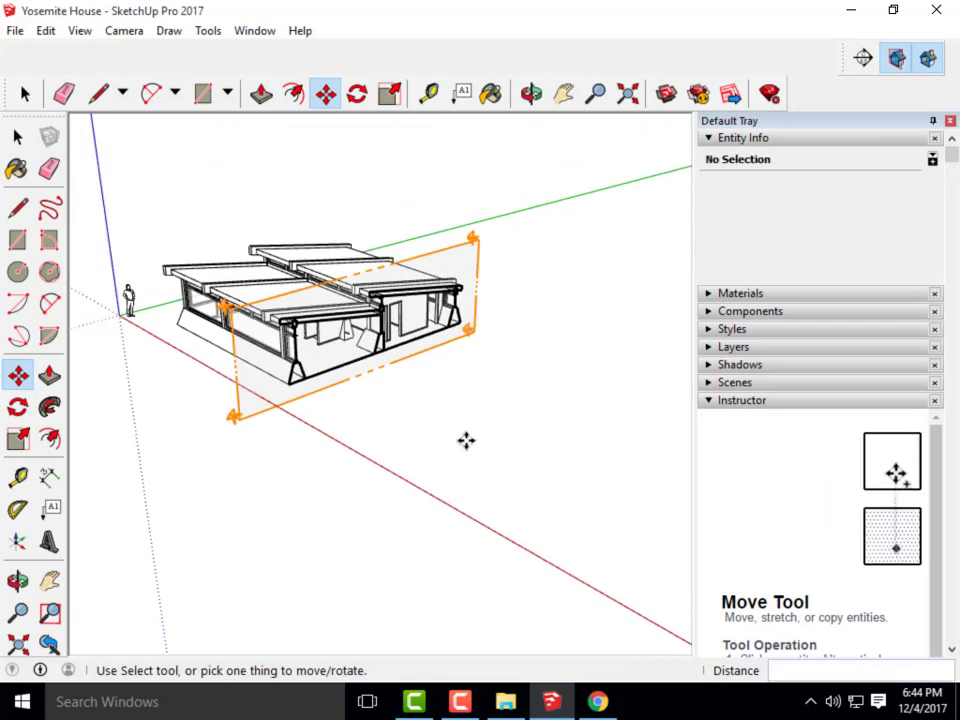
# - View the cut house from the standard Back and Left views
pyautogui.scroll(2, 305, 298)
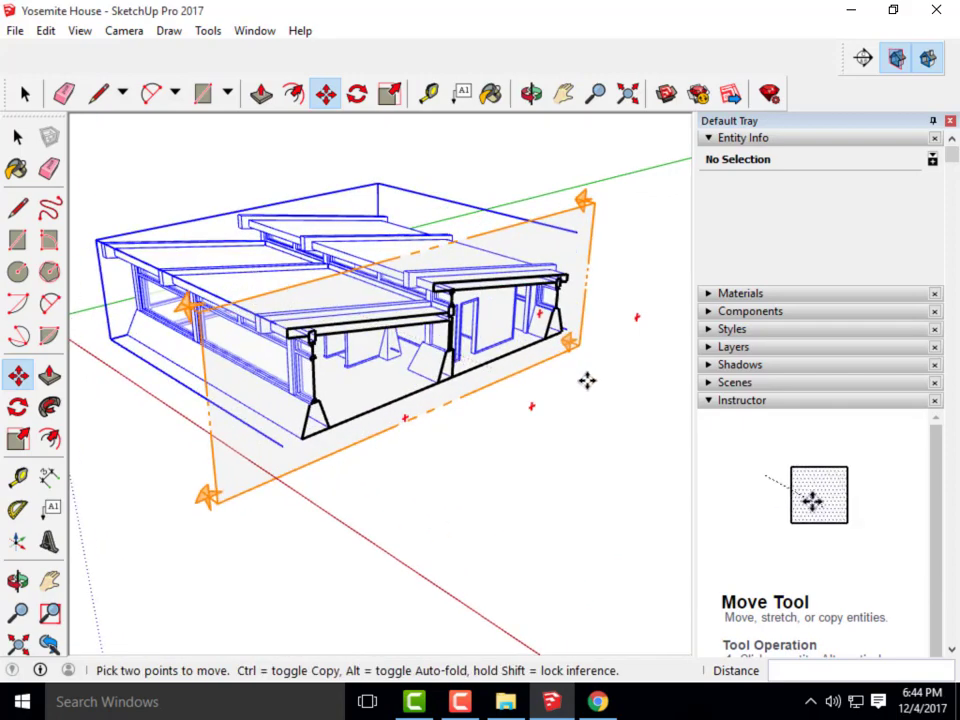
pyautogui.press('o')
pyautogui.moveTo(587, 381); pyautogui.dragTo(536, 437)
pyautogui.press('m')
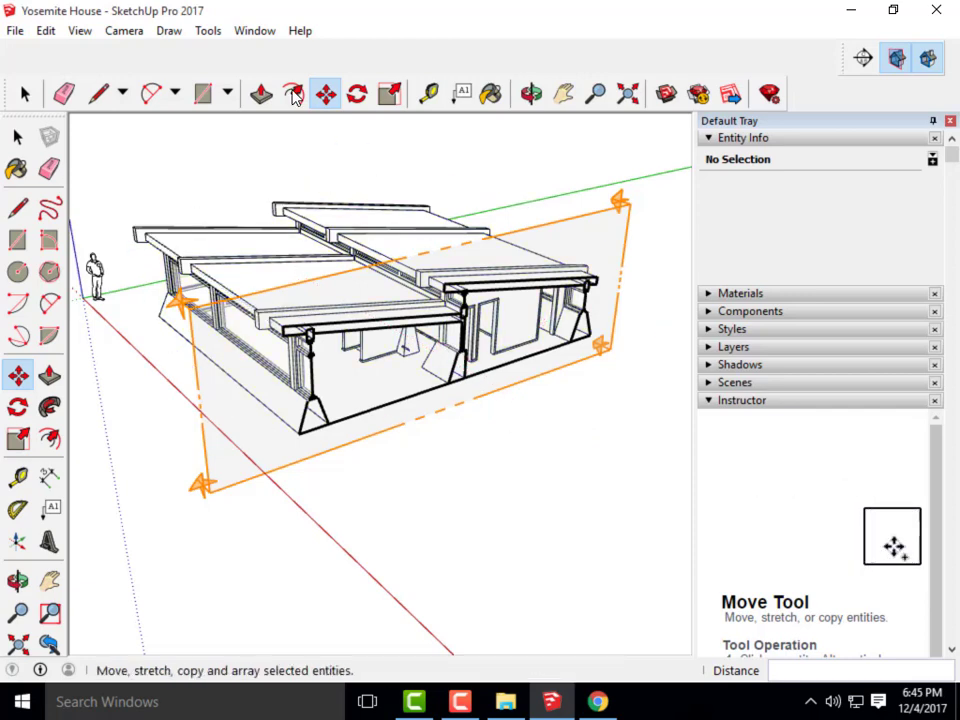
pyautogui.click(131, 35)
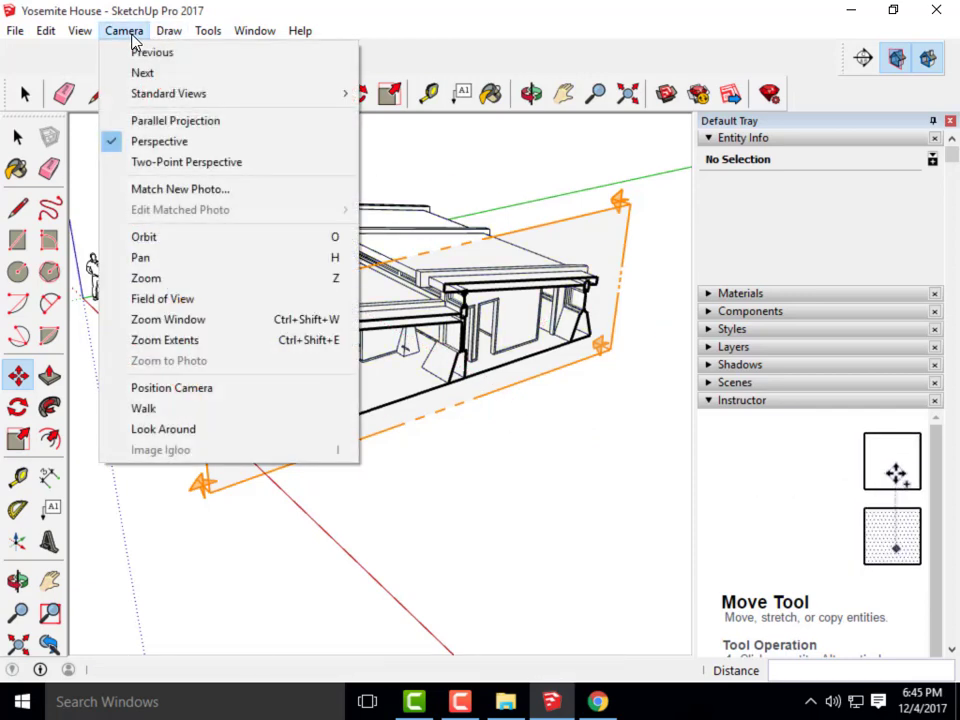
pyautogui.moveTo(174, 104)
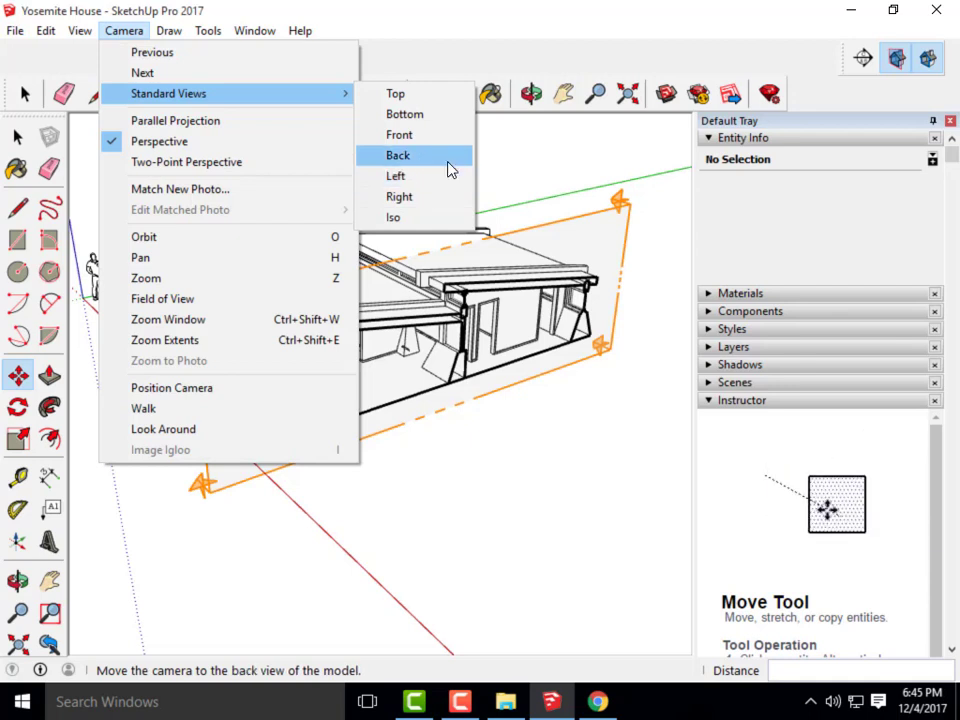
pyautogui.click(420, 157)
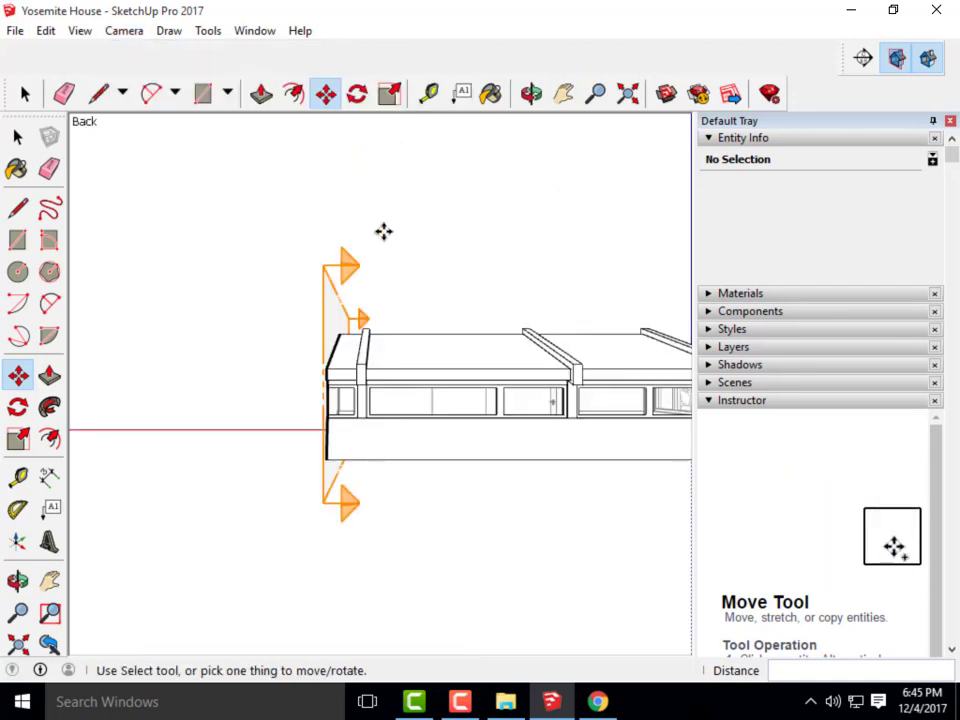
pyautogui.click(167, 33)
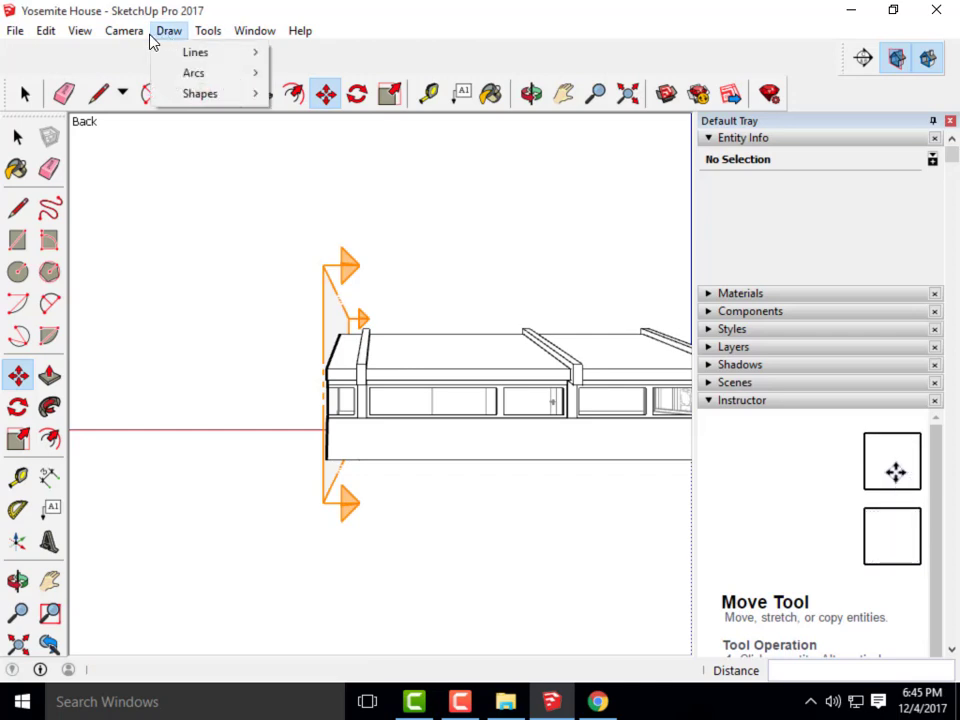
pyautogui.moveTo(227, 100)
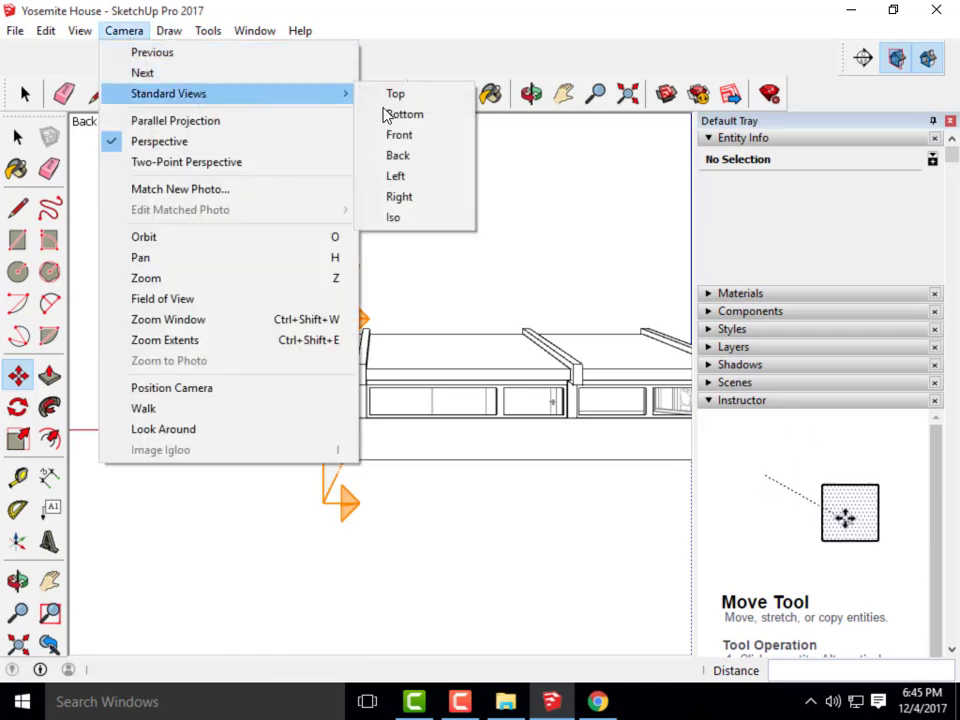
pyautogui.click(431, 178)
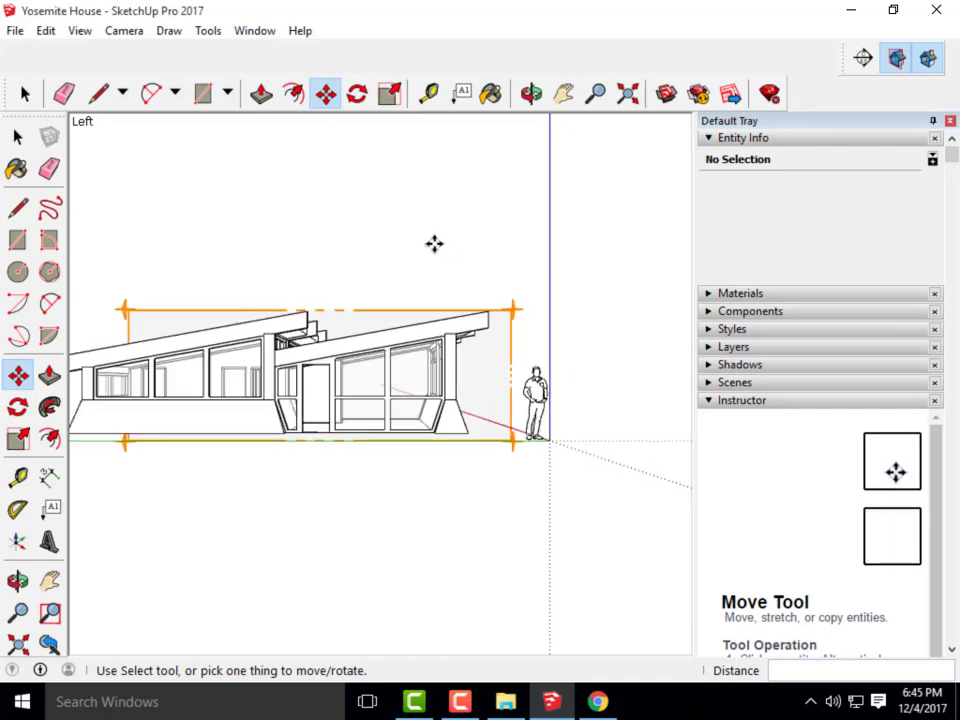
# - Switch to the standard Right view to examine the section cut head-on
pyautogui.click(138, 33)
pyautogui.click(437, 205)
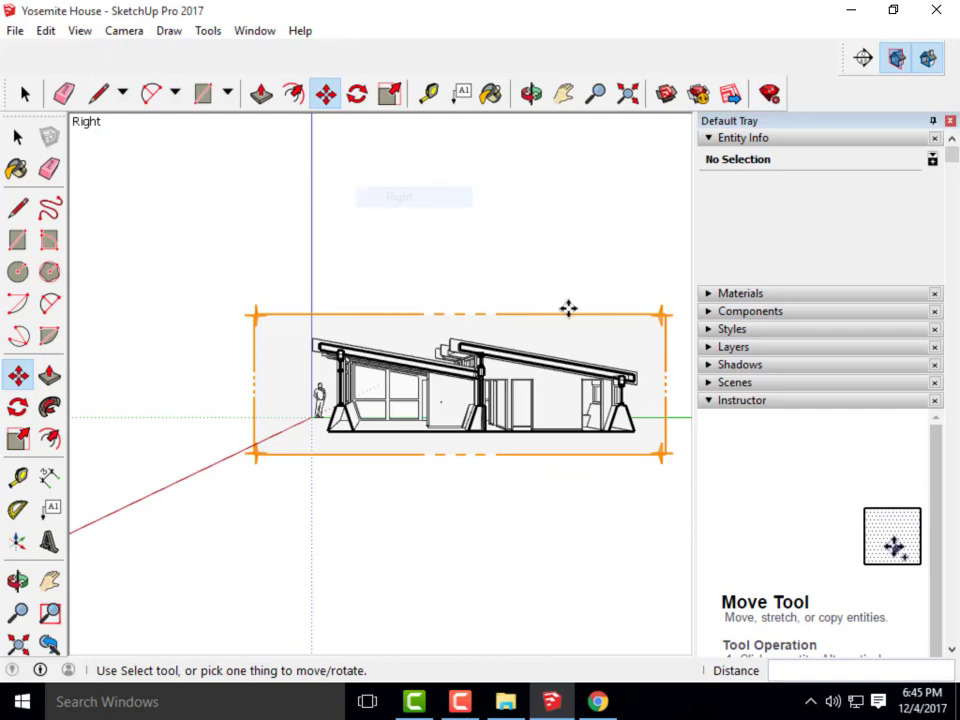
pyautogui.scroll(2, 625, 432)
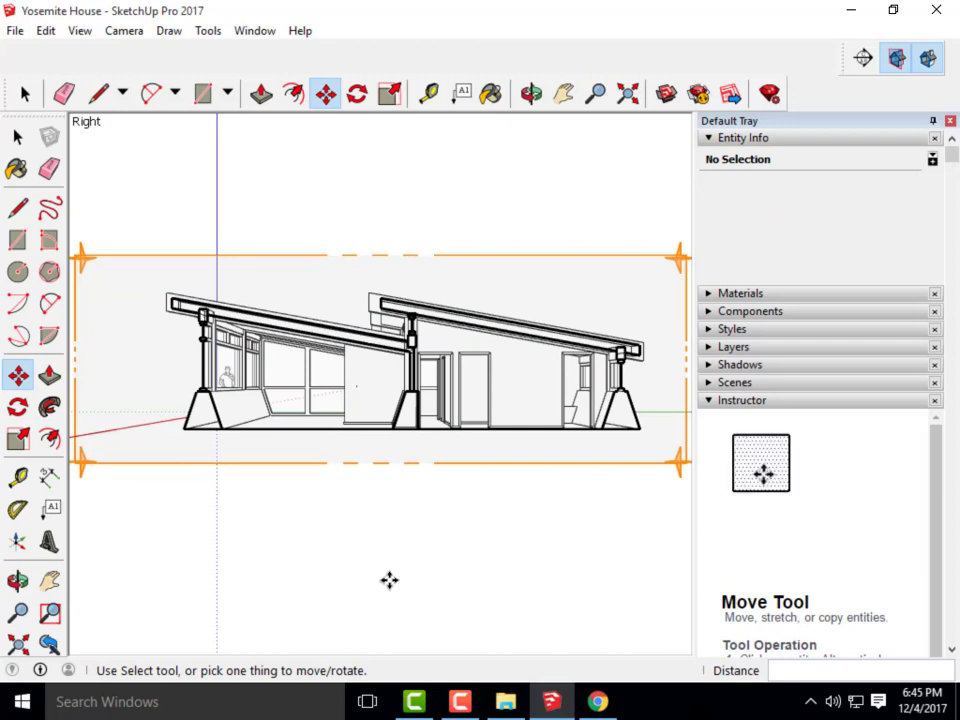
pyautogui.scroll(-2, 390, 577)
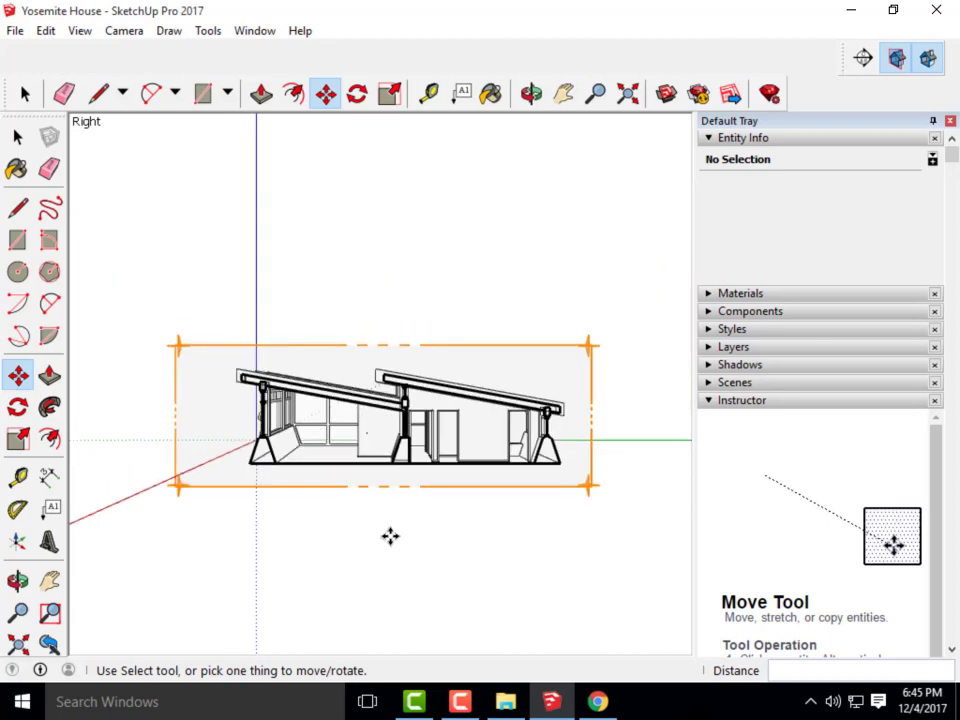
pyautogui.scroll(2, 390, 536)
pyautogui.scroll(2, 386, 510)
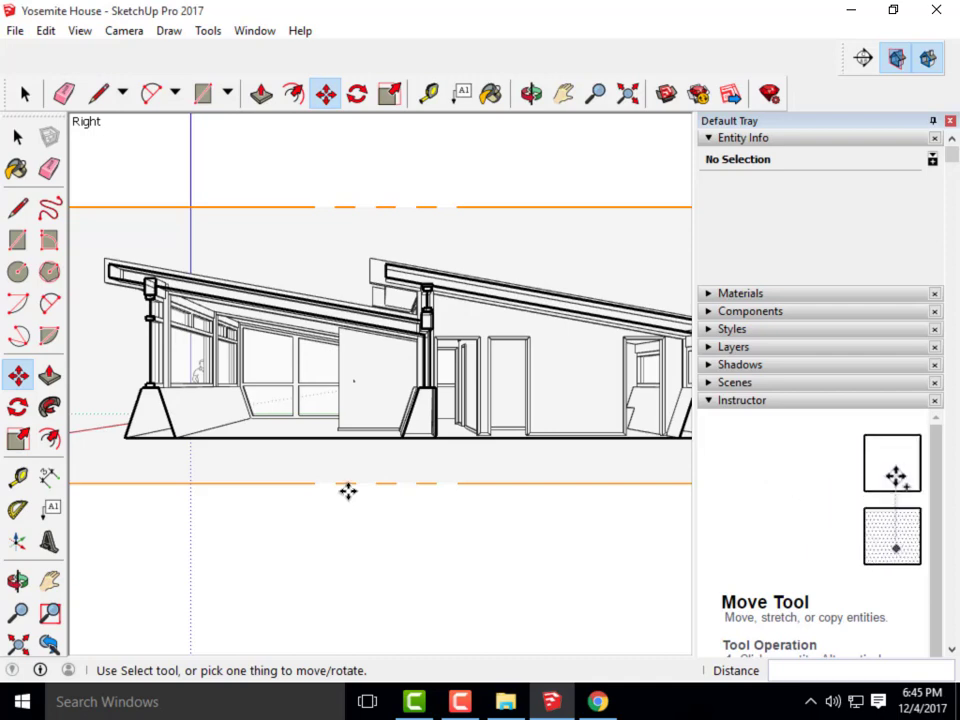
# - Examine the cut end of the house in perspective from an oblique angle
pyautogui.moveTo(288, 455); pyautogui.dragTo(441, 506)
pyautogui.scroll(-5, 626, 446)
pyautogui.moveTo(626, 446); pyautogui.dragTo(491, 492)
pyautogui.scroll(3, 497, 435)
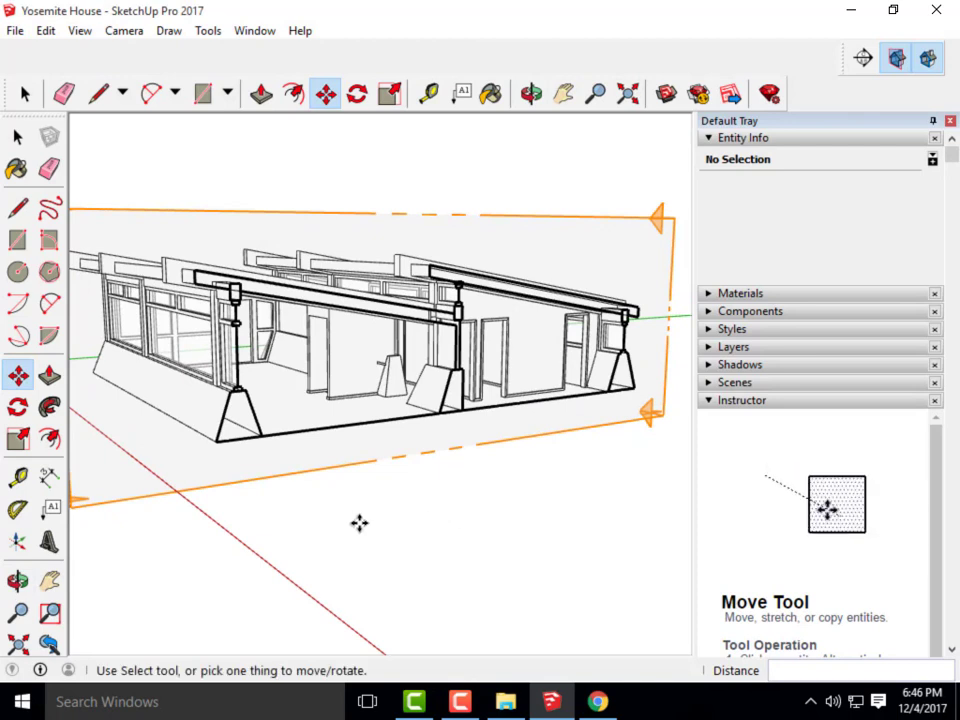
pyautogui.moveTo(391, 517); pyautogui.dragTo(491, 512)
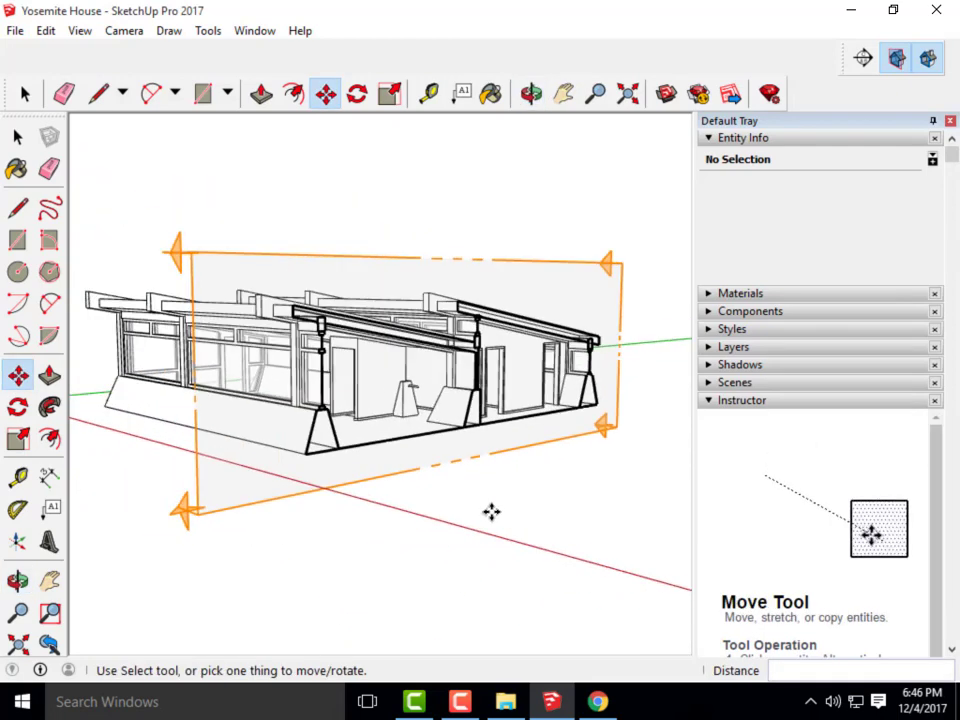
pyautogui.scroll(6, 376, 459)
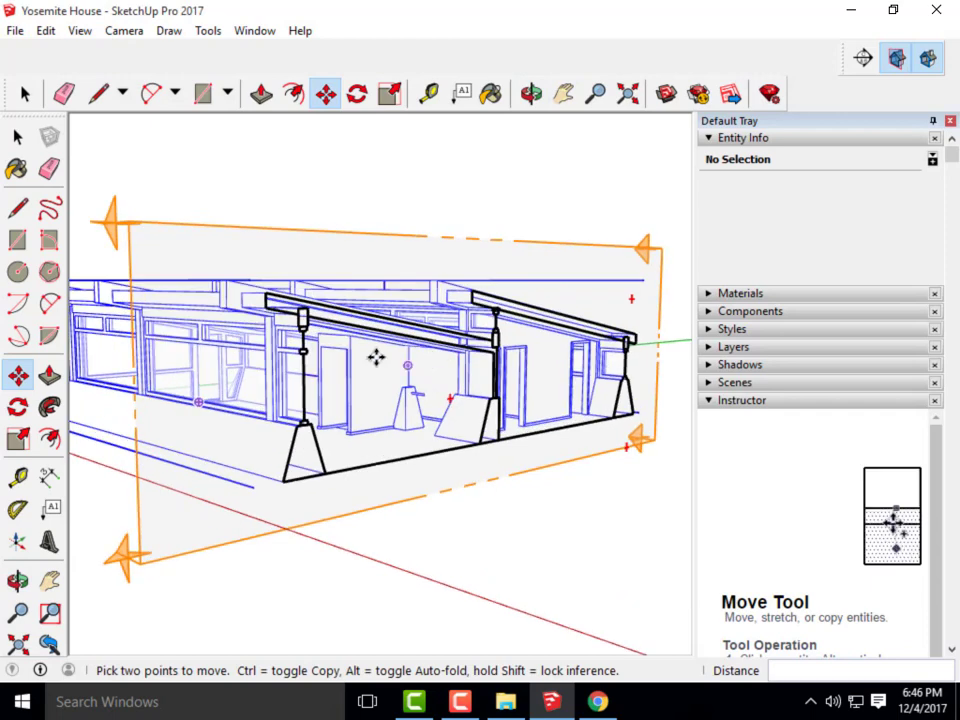
pyautogui.click(621, 350)
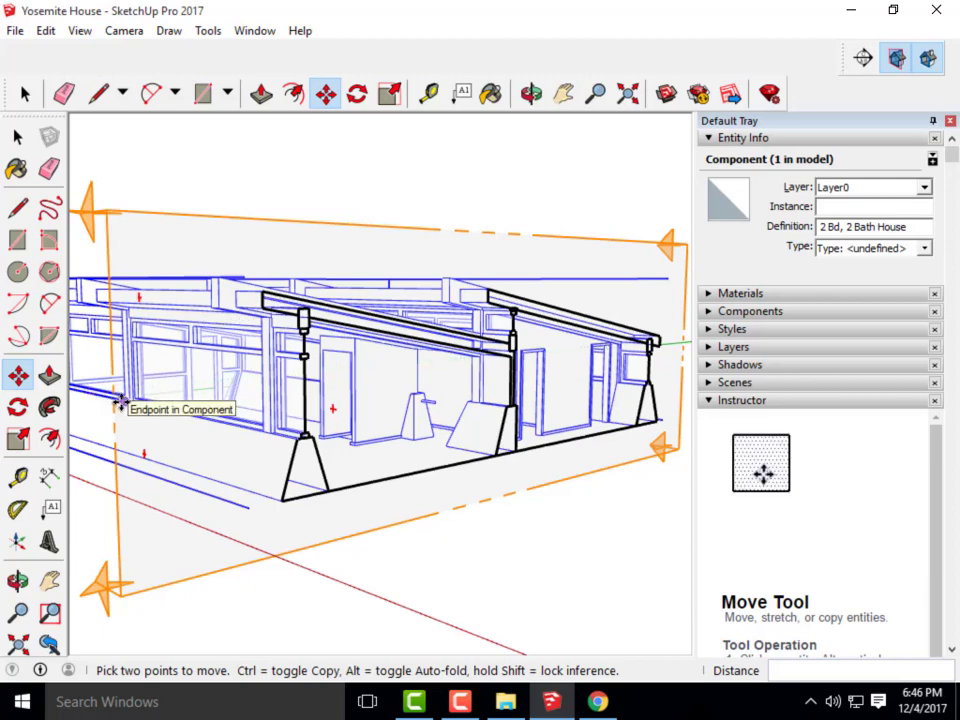
pyautogui.click(118, 401)
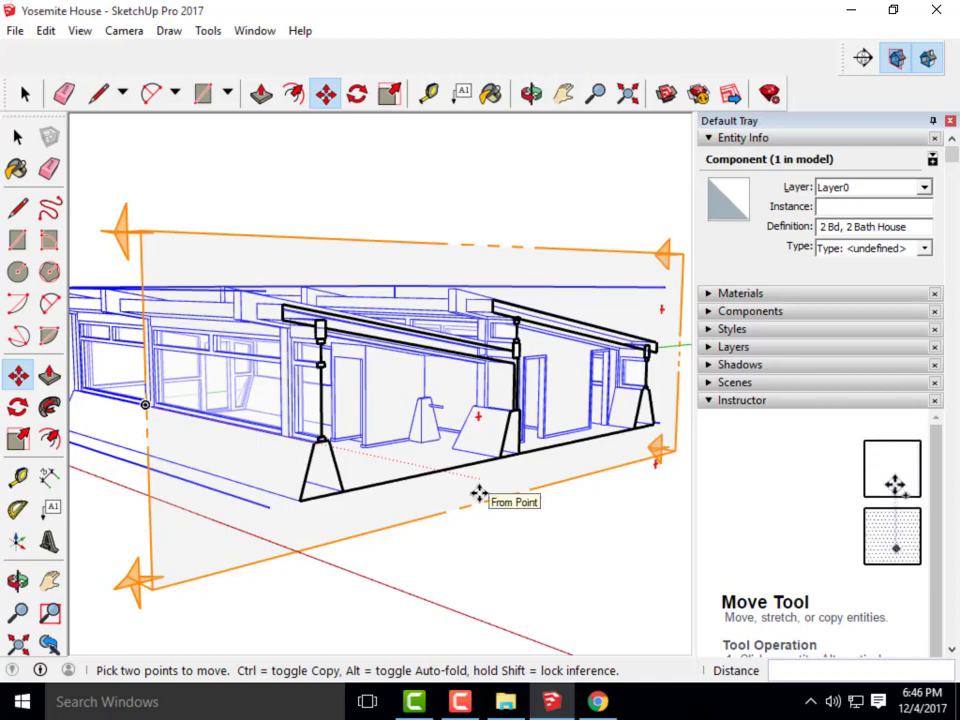
pyautogui.scroll(-2, 446, 429)
pyautogui.scroll(4, 452, 407)
pyautogui.scroll(-3, 507, 428)
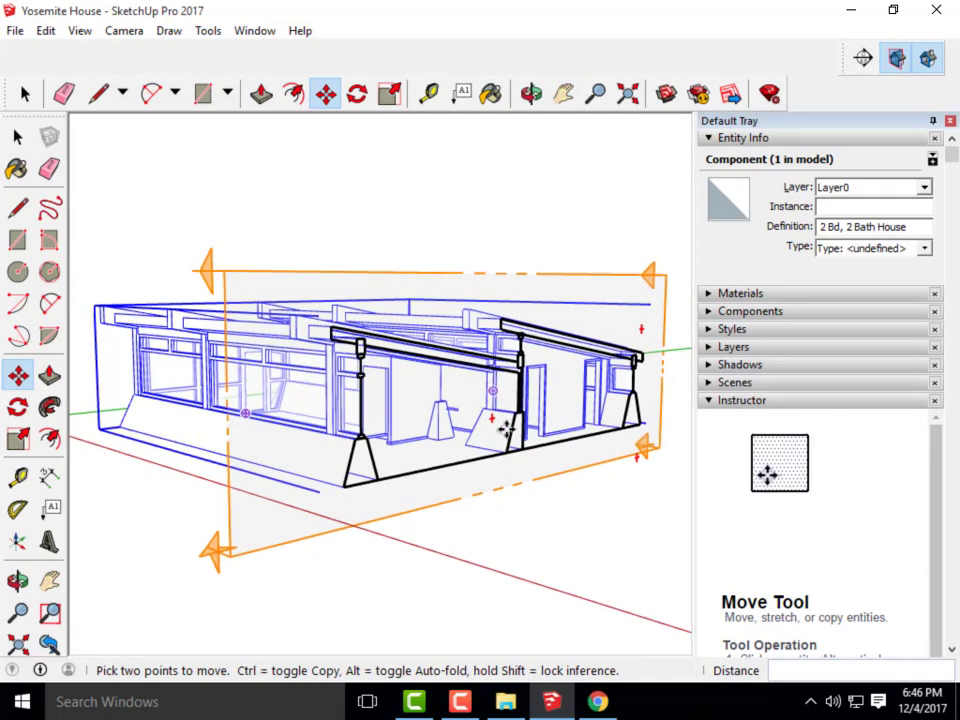
pyautogui.hotkey('ctrl', 't')
# - Inspect the rooms behind the section plane while turning the model from the oblique side back towards the cut face
pyautogui.moveTo(485, 545)
pyautogui.mouseDown()
pyautogui.moveTo(506, 497)
pyautogui.moveTo(491, 521)
pyautogui.moveTo(463, 525)
pyautogui.moveTo(470, 530)
pyautogui.mouseUp()
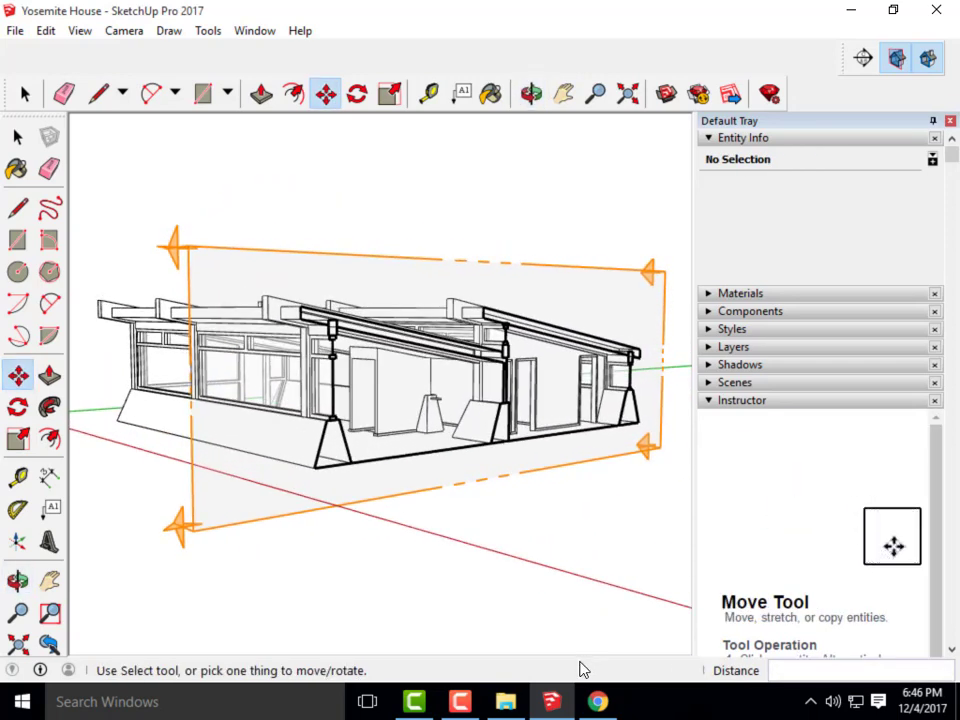
pyautogui.moveTo(570, 512); pyautogui.dragTo(506, 499)
pyautogui.moveTo(336, 449); pyautogui.dragTo(236, 414)
pyautogui.scroll(3, 349, 461)
pyautogui.click(490, 510)
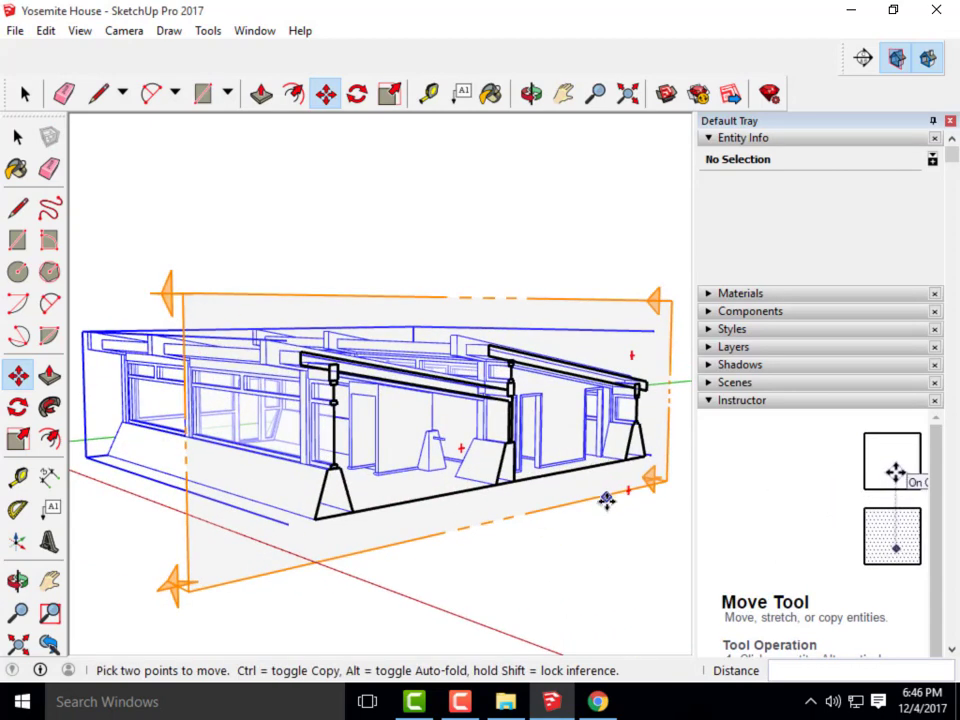
pyautogui.press('Escape')
pyautogui.moveTo(606, 541); pyautogui.dragTo(585, 529)
pyautogui.scroll(-3, 593, 647)
pyautogui.moveTo(593, 647); pyautogui.dragTo(423, 543)
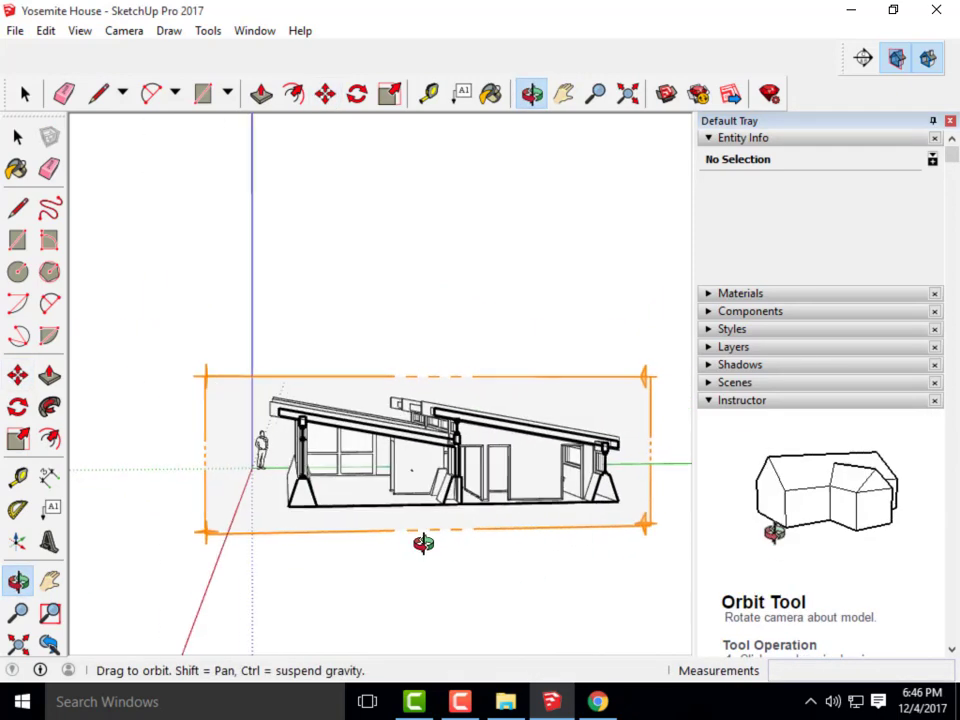
# - Set the camera to the standard Right view and frame the full section cut of the house
pyautogui.press('F3')
pyautogui.scroll(3, 441, 548)
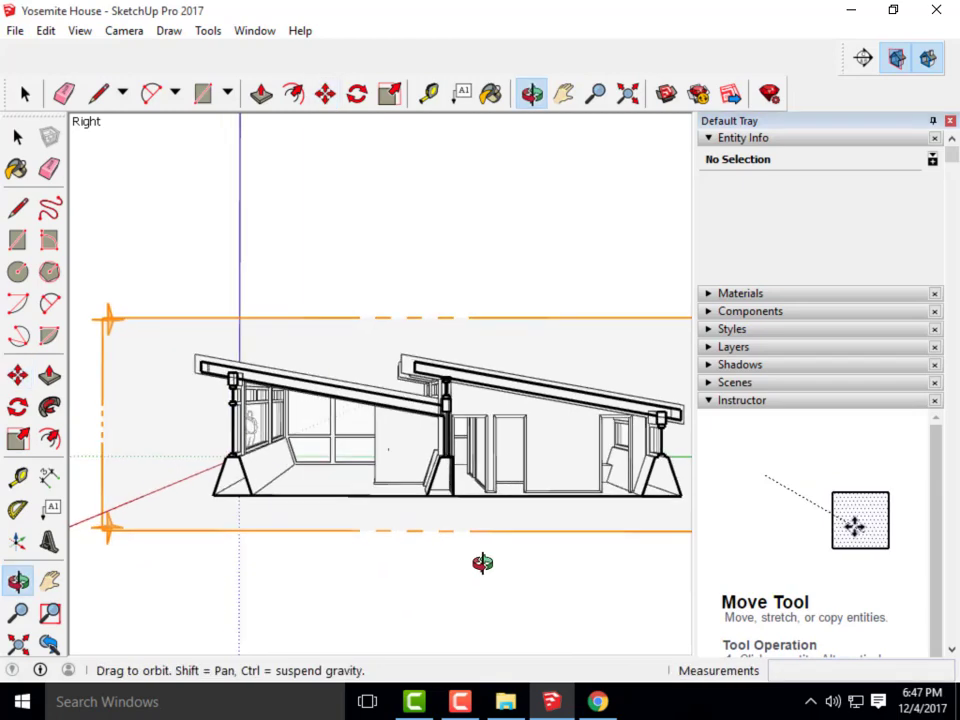
pyautogui.scroll(3, 208, 450)
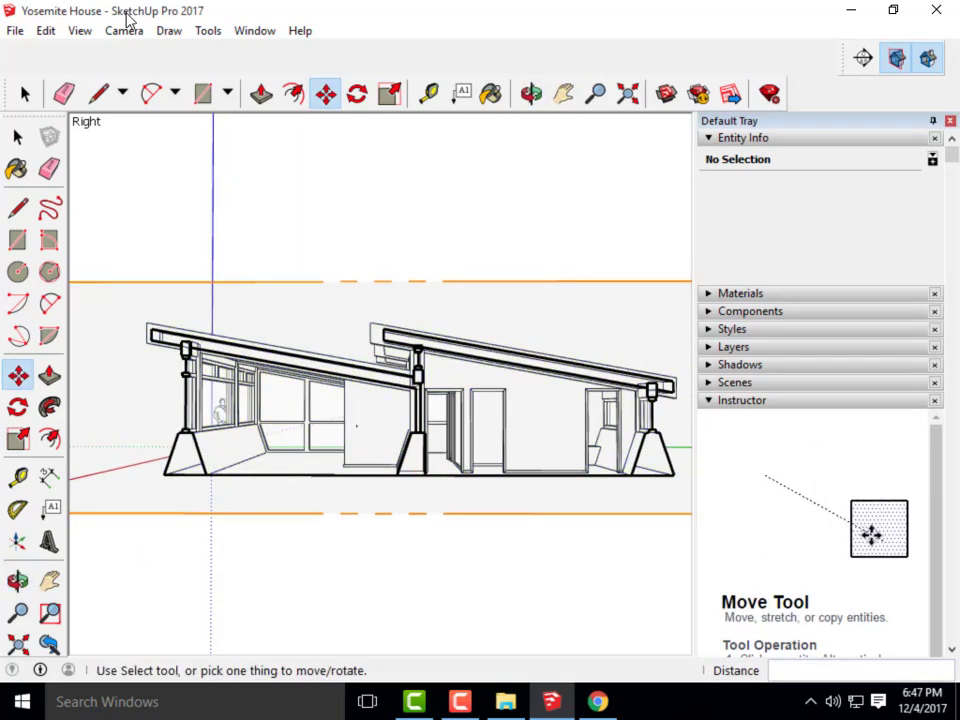
pyautogui.doubleClick(126, 14)
pyautogui.click(122, 42)
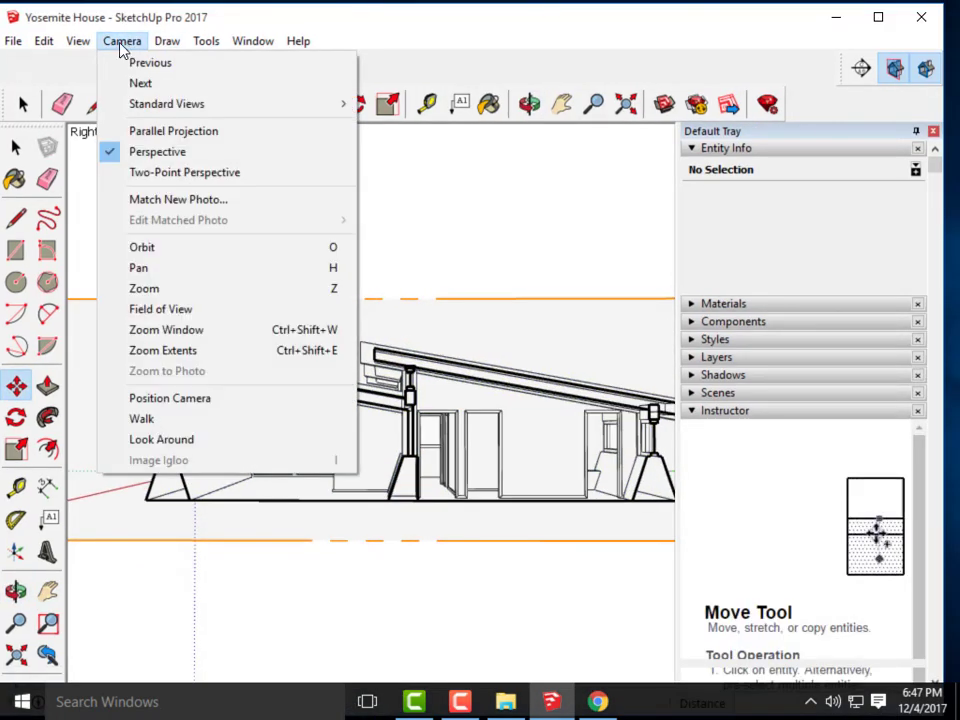
pyautogui.moveTo(163, 105)
pyautogui.click(385, 207)
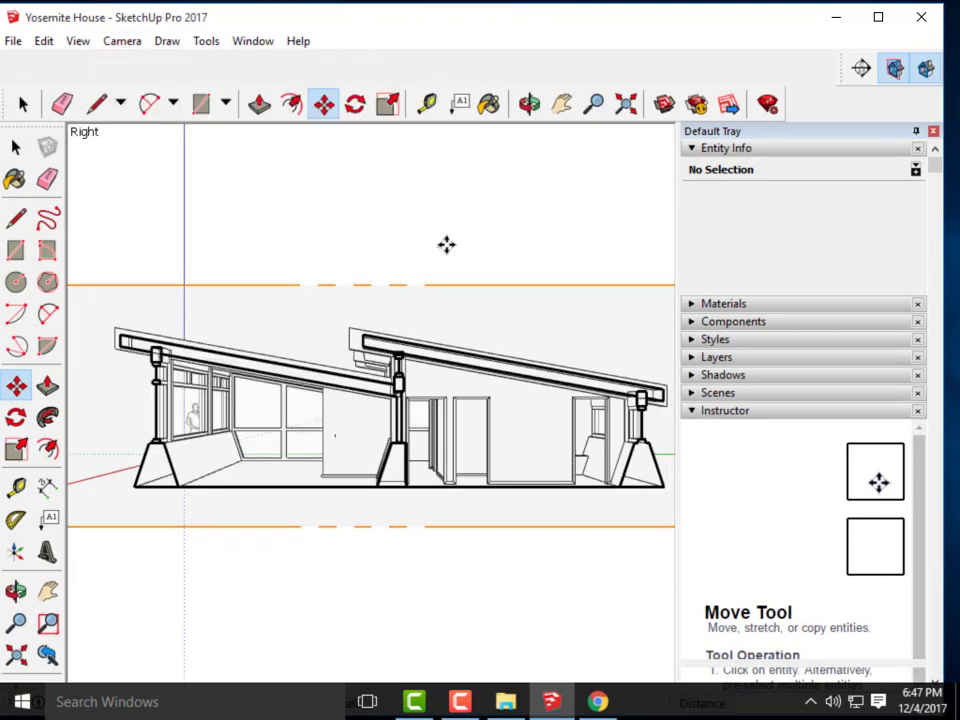
# - Change the camera from perspective to Parallel Projection for the Right view of the section cut
pyautogui.click(110, 44)
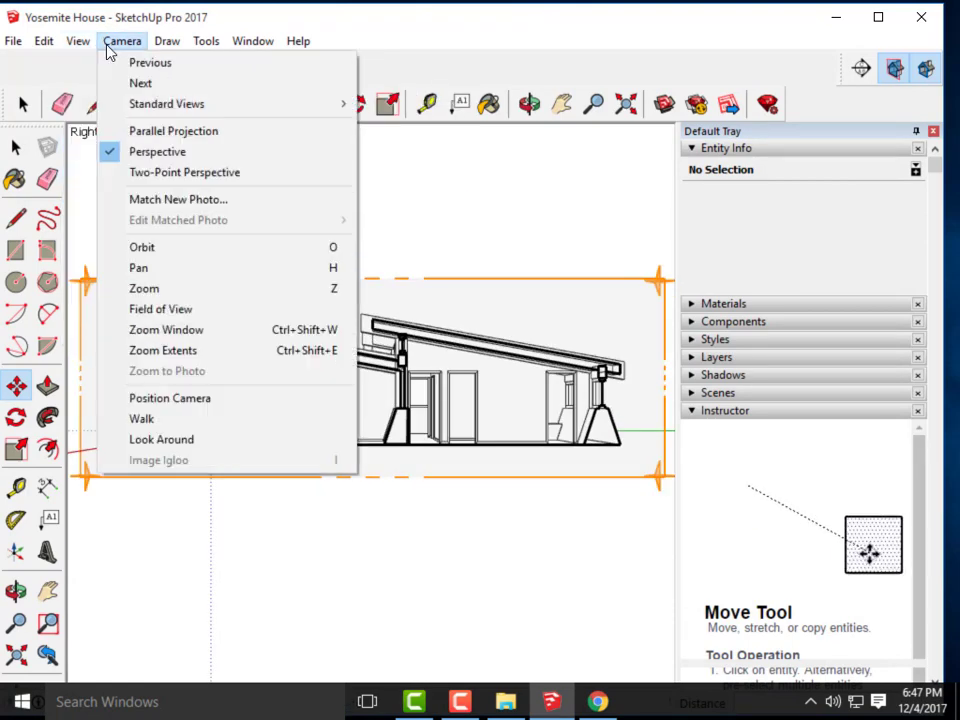
pyautogui.click(141, 133)
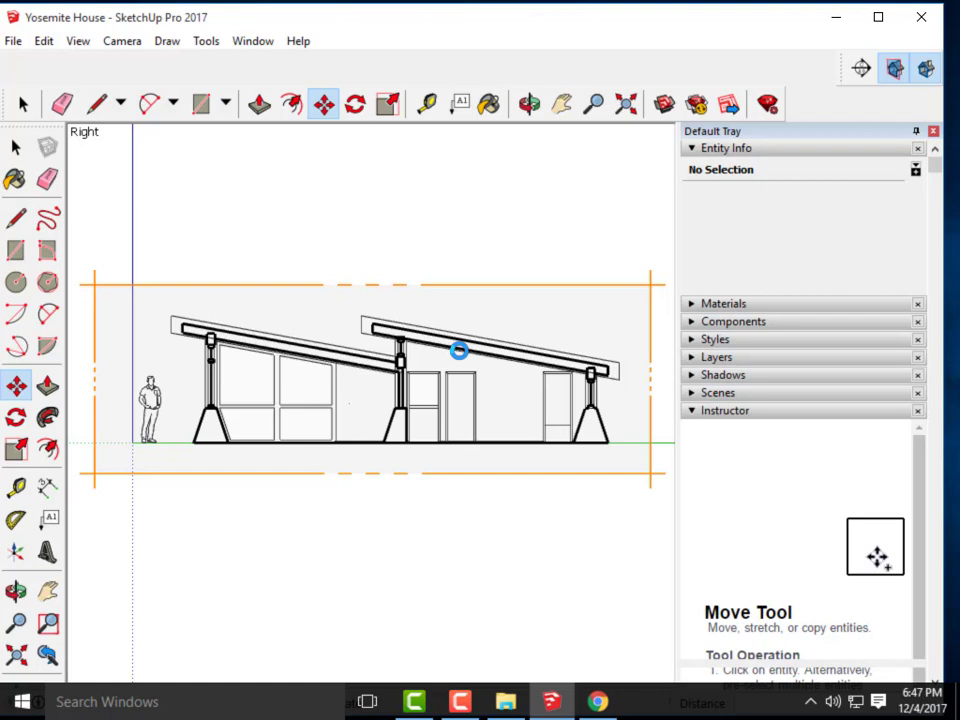
pyautogui.click(458, 350)
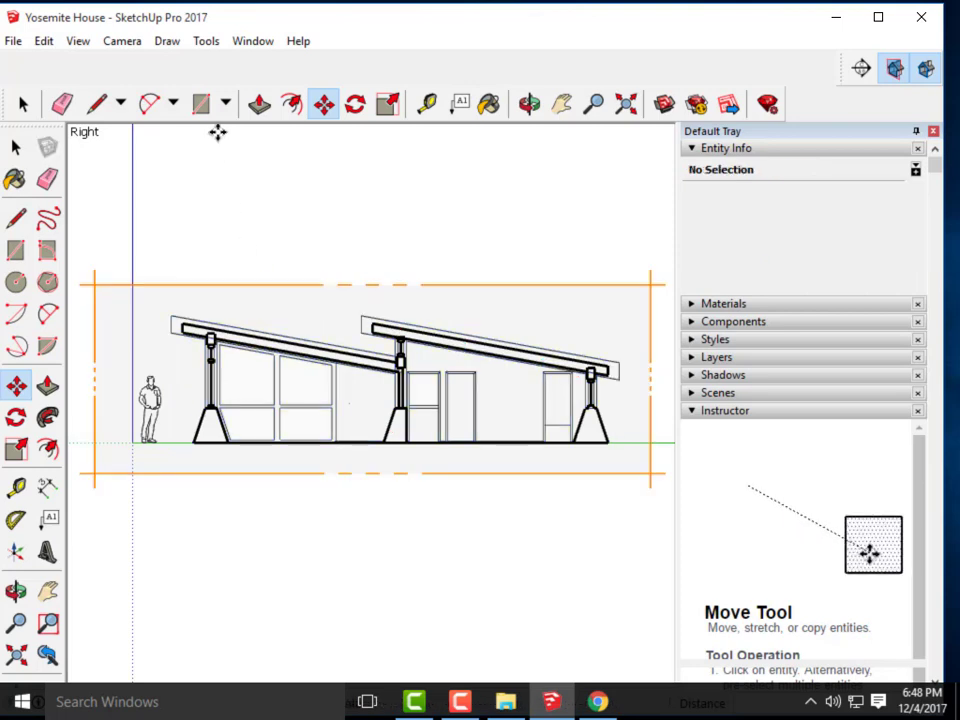
# - Set the auto-save interval to every 10 minutes in the general program preferences and accept the change
pyautogui.click(121, 44)
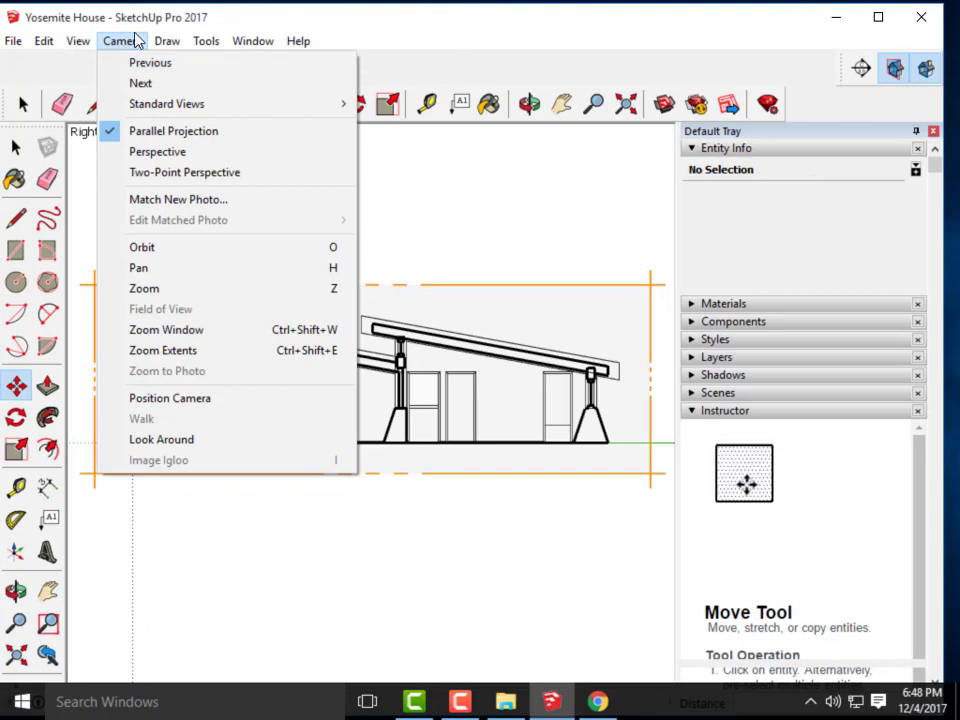
pyautogui.moveTo(178, 44)
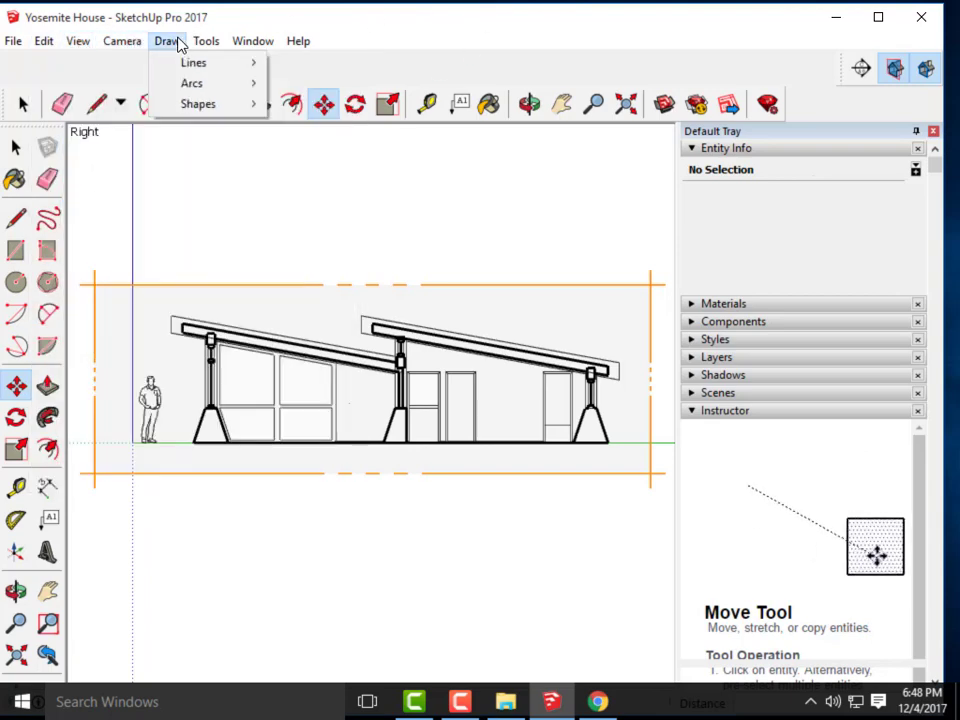
pyautogui.moveTo(210, 44)
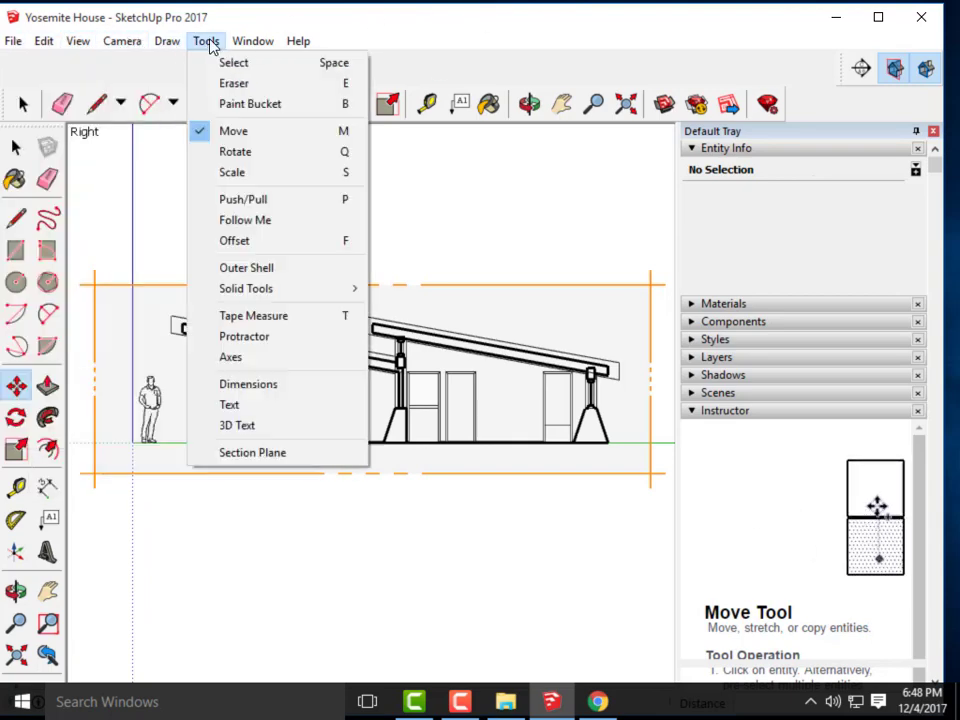
pyautogui.moveTo(251, 43)
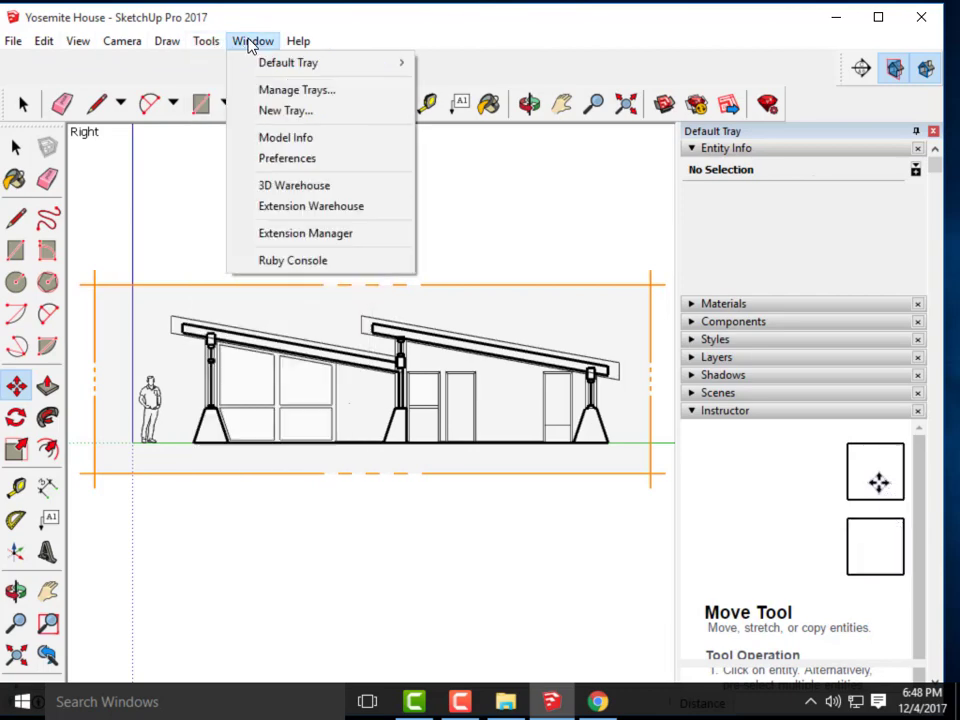
pyautogui.click(294, 158)
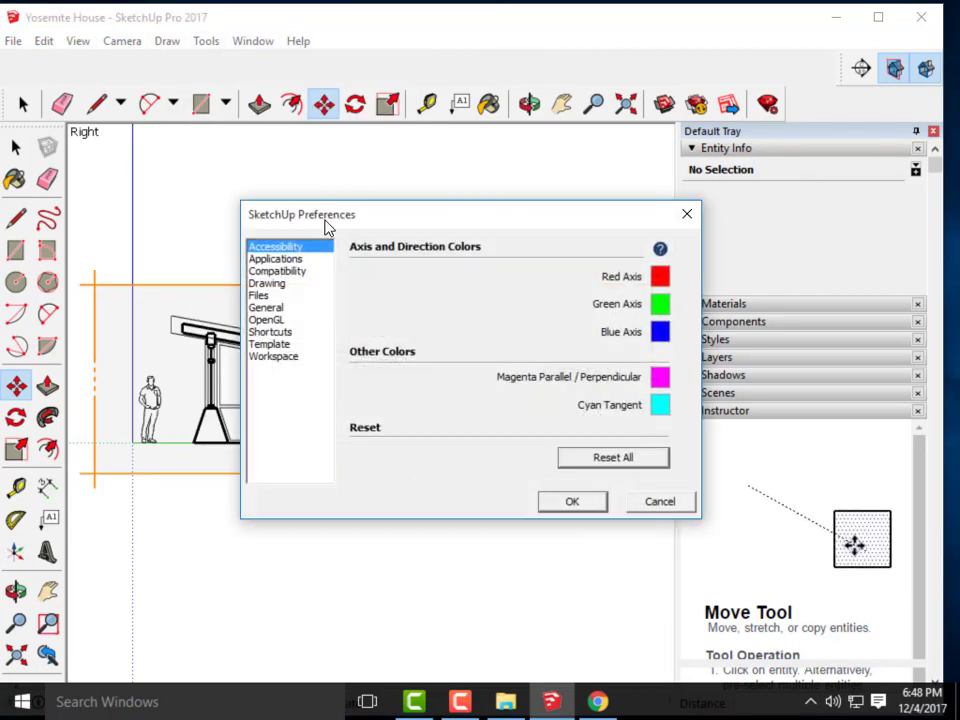
pyautogui.click(285, 310)
pyautogui.doubleClick(581, 292)
pyautogui.write('10')
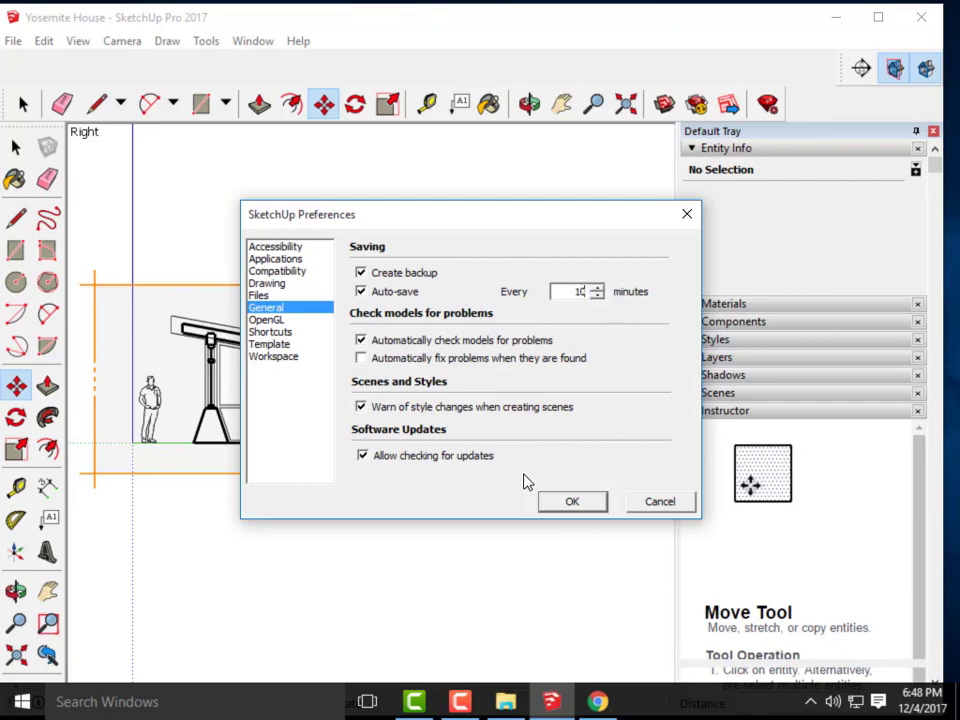
pyautogui.click(557, 503)
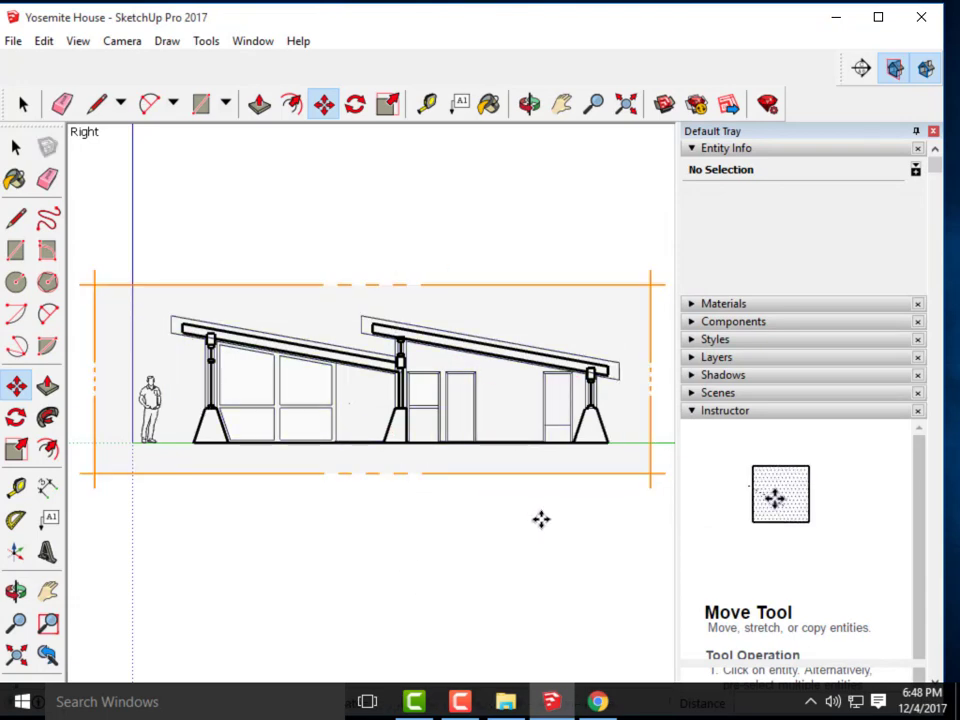
pyautogui.scroll(-1, 414, 401)
pyautogui.scroll(-1, 215, 402)
pyautogui.scroll(1, 480, 415)
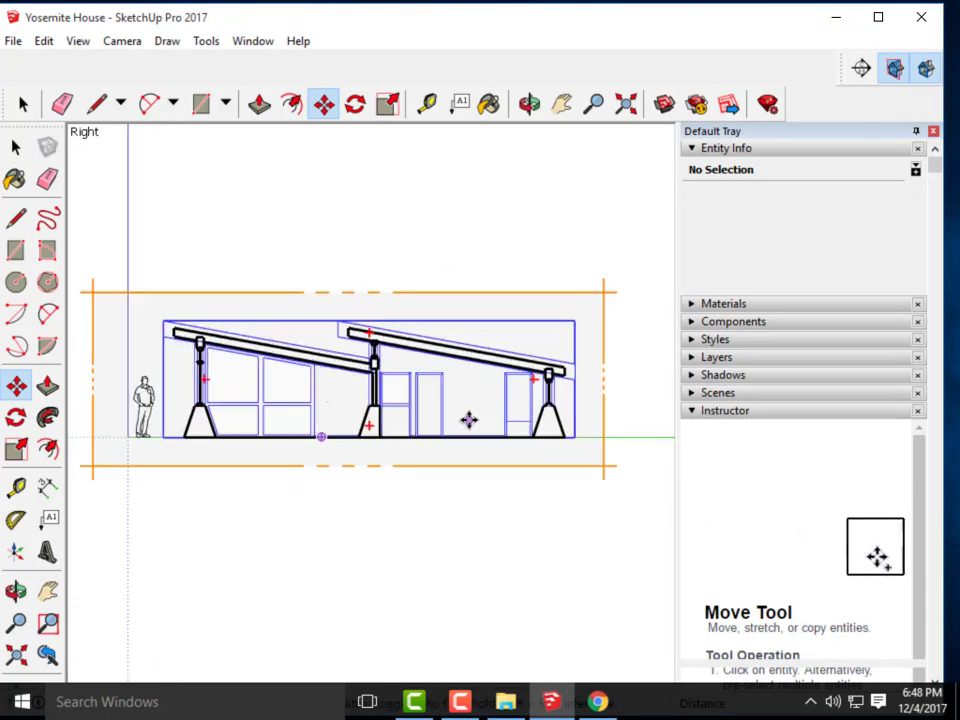
pyautogui.scroll(1, 411, 399)
pyautogui.scroll(-1, 333, 390)
pyautogui.scroll(1, 340, 395)
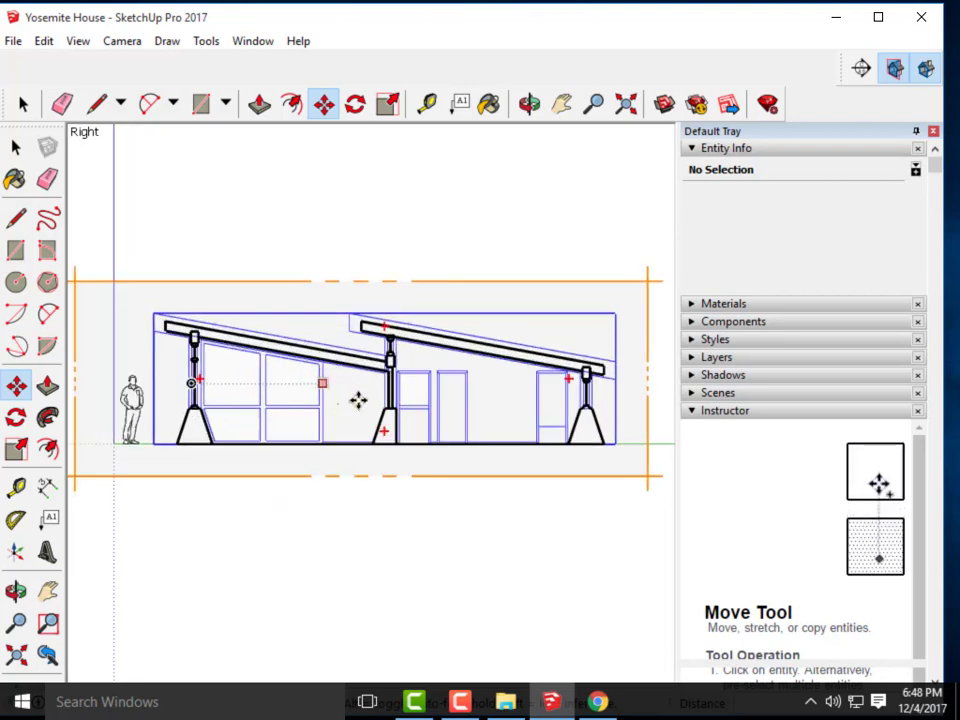
pyautogui.click(412, 440)
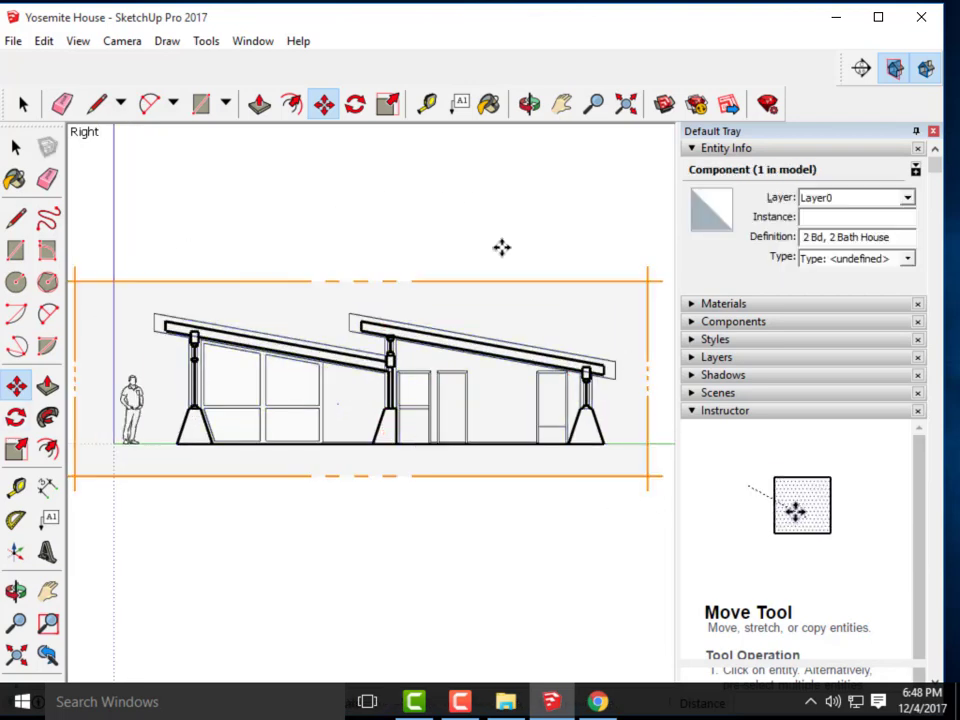
pyautogui.hotkey('ctrl', 't')
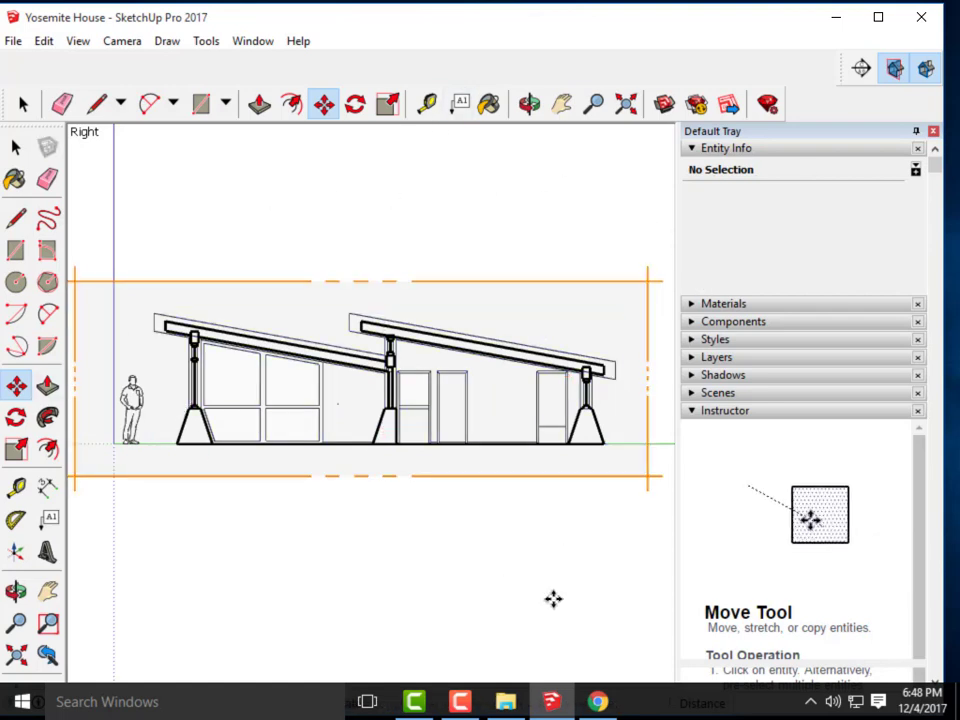
# - Show the scene list and hide the guides, axes and section plane outline so only the section cut is displayed
pyautogui.click(691, 392)
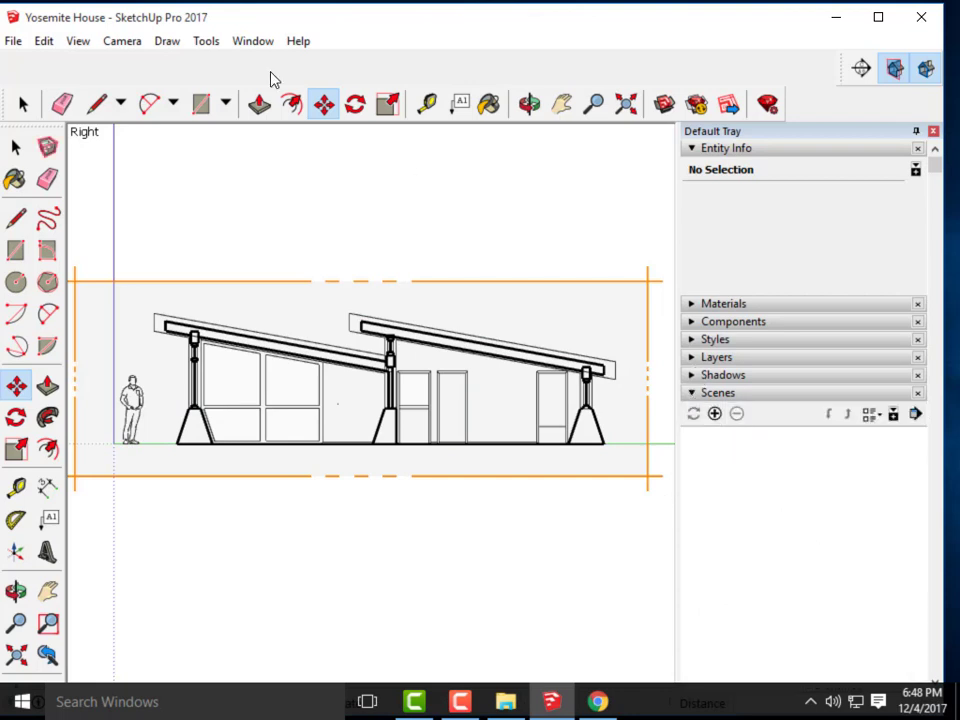
pyautogui.click(78, 41)
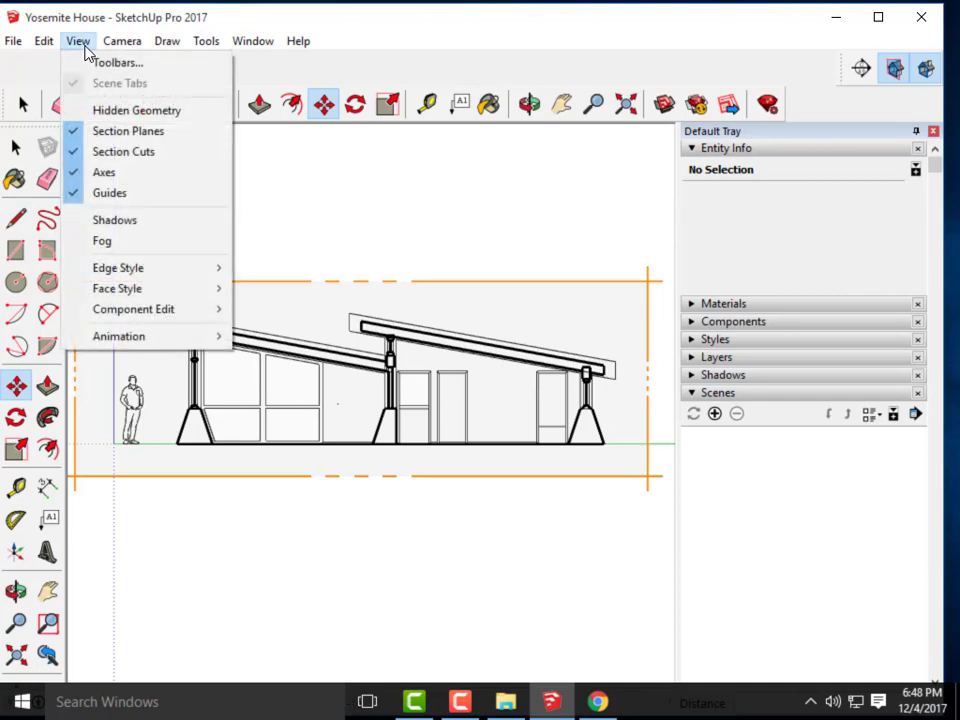
pyautogui.click(128, 195)
pyautogui.click(78, 41)
pyautogui.click(110, 172)
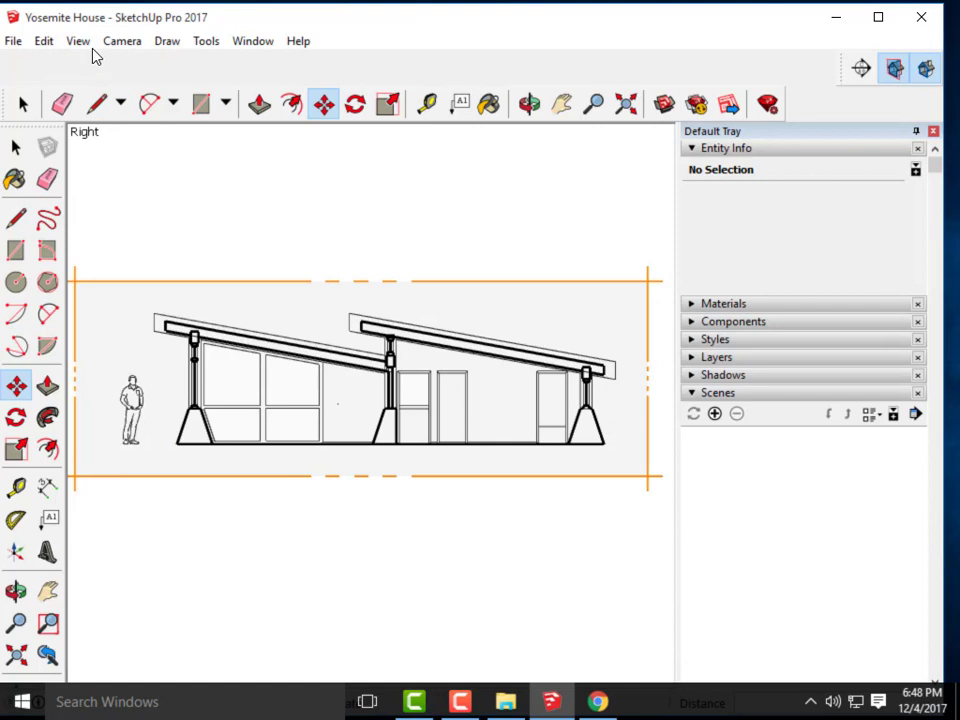
pyautogui.click(84, 44)
pyautogui.click(128, 133)
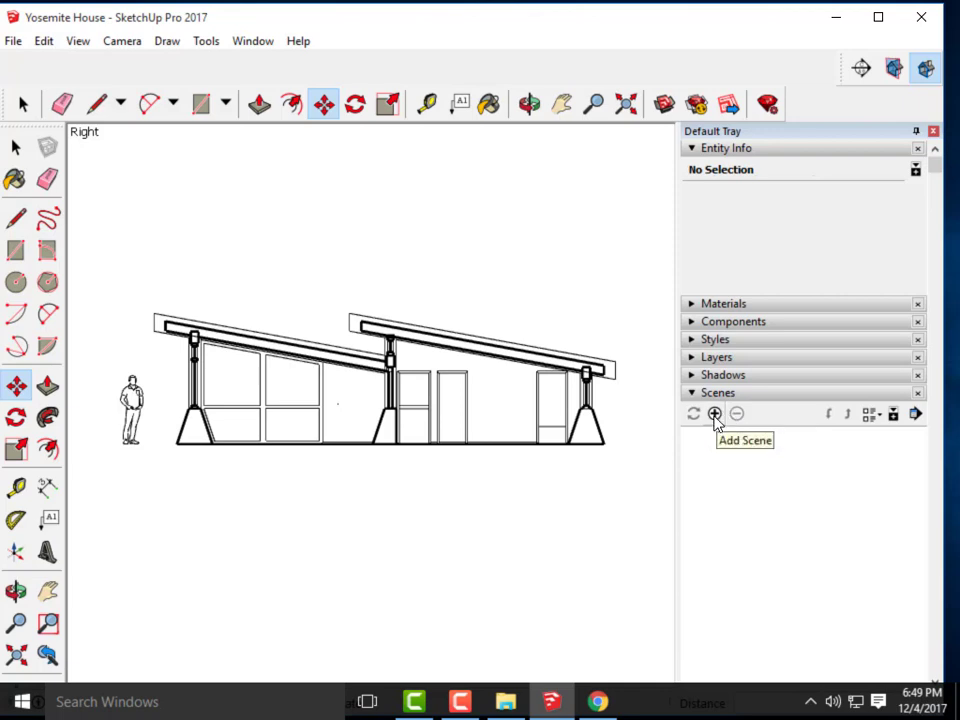
# - Add a scene of the section view, saving the style changes as a new style, and name the scene Section
pyautogui.click(714, 414)
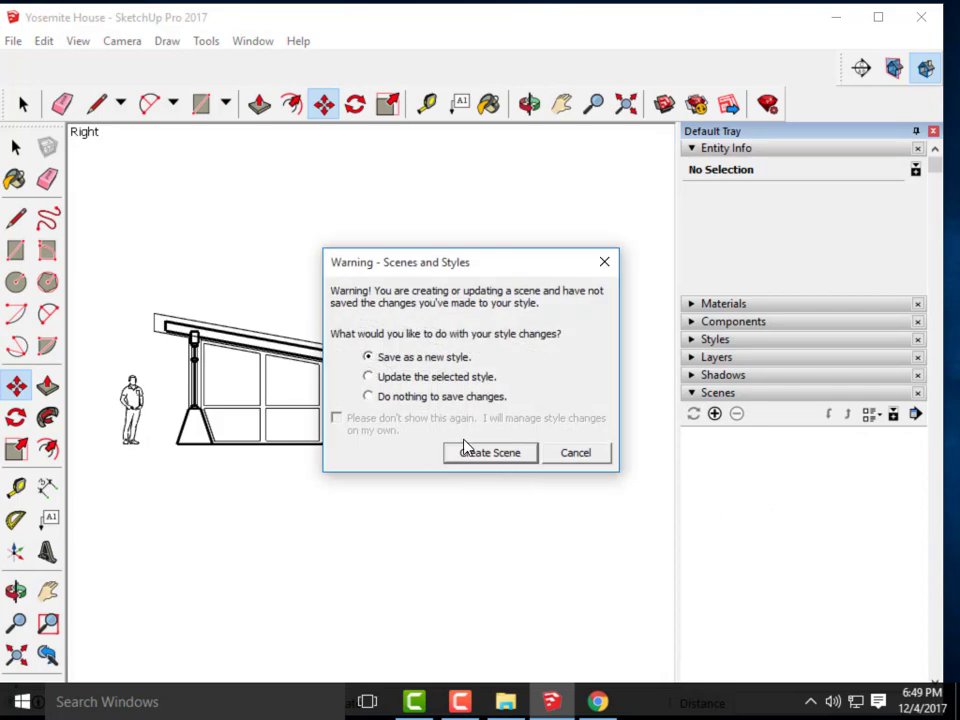
pyautogui.click(484, 454)
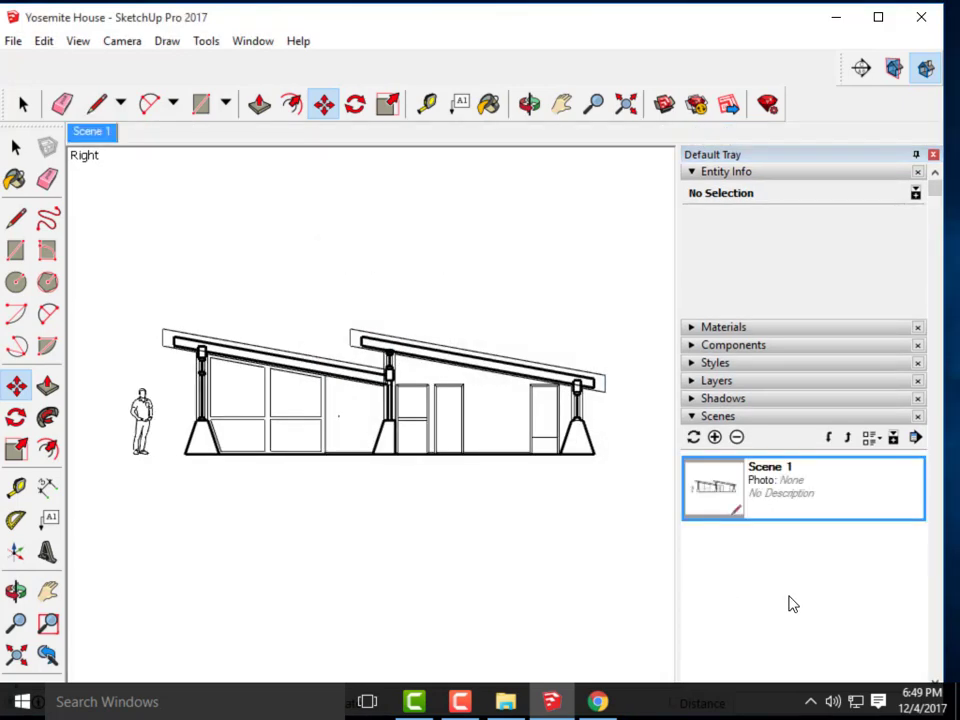
pyautogui.rightClick(831, 470)
pyautogui.click(789, 316)
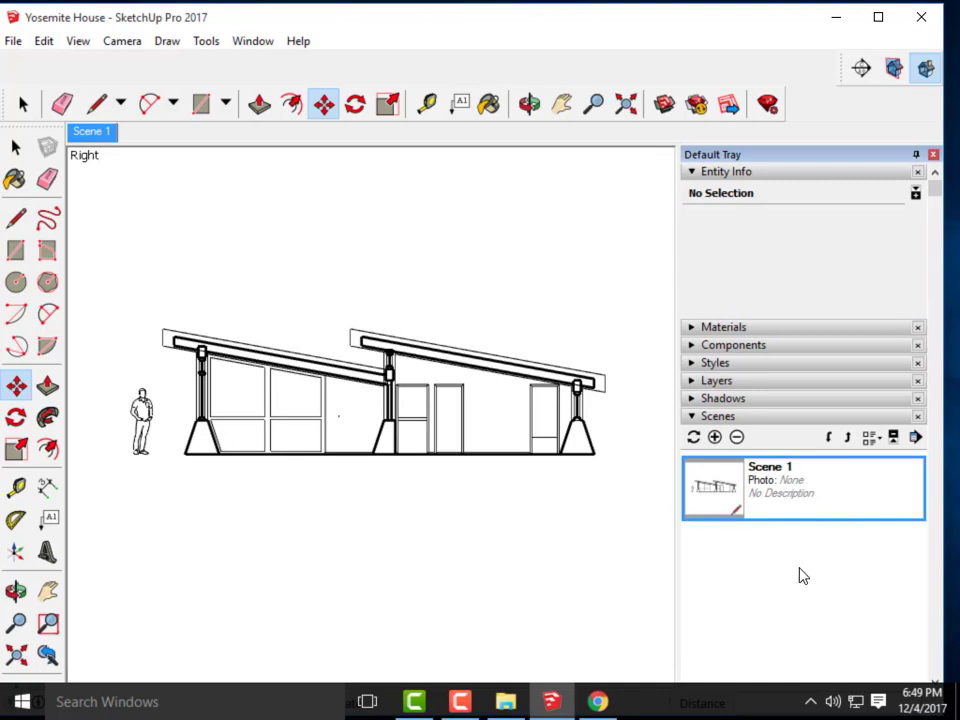
pyautogui.moveTo(800, 237); pyautogui.dragTo(722, 238)
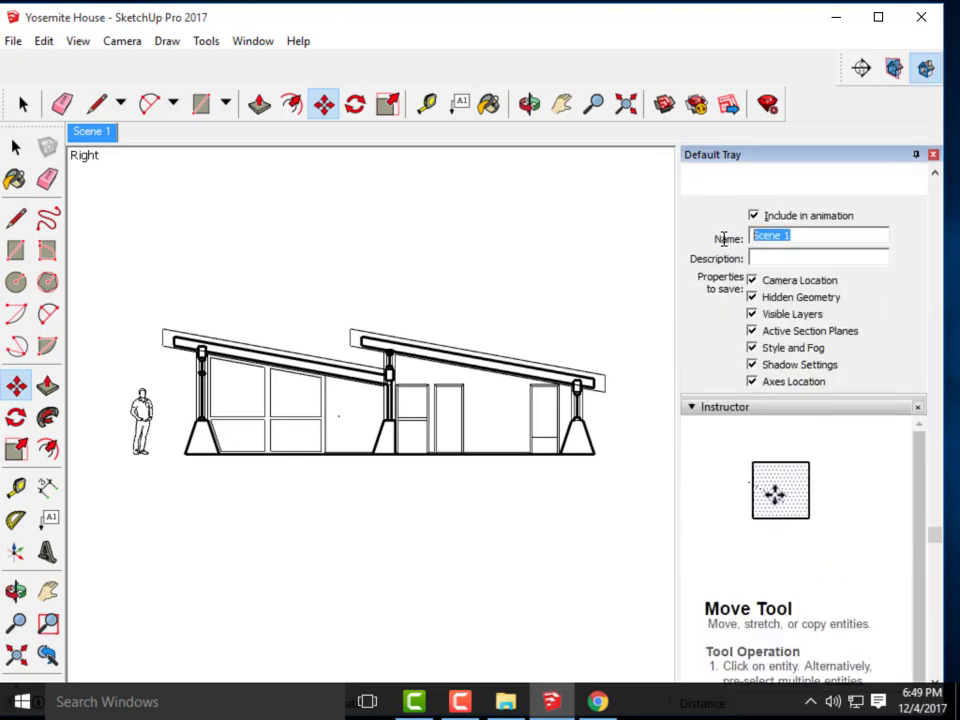
pyautogui.write('Sect')
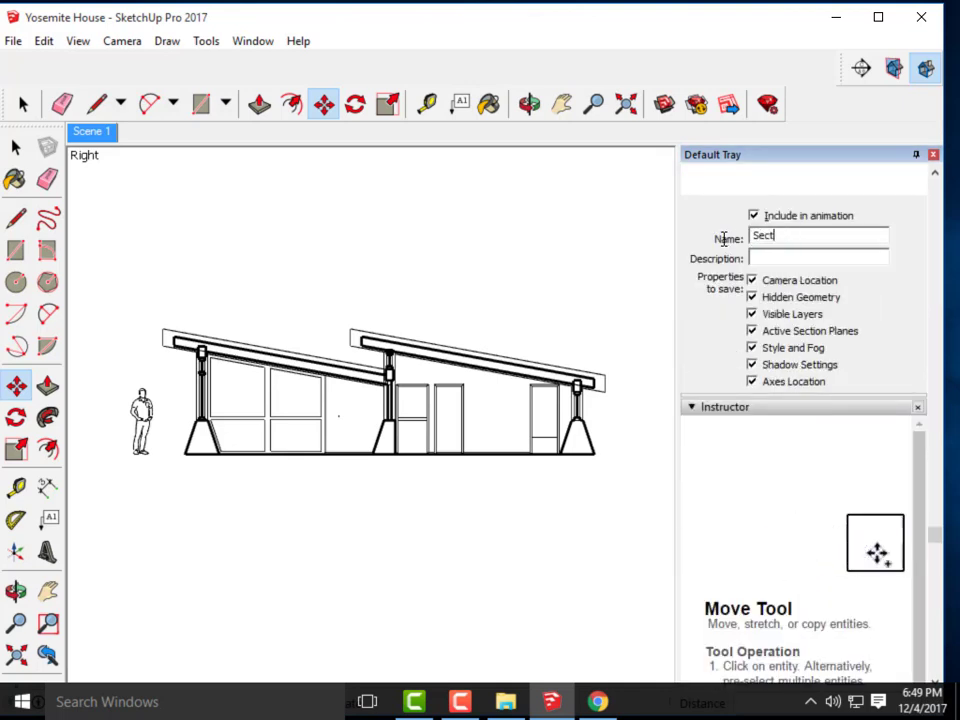
pyautogui.write('ion')
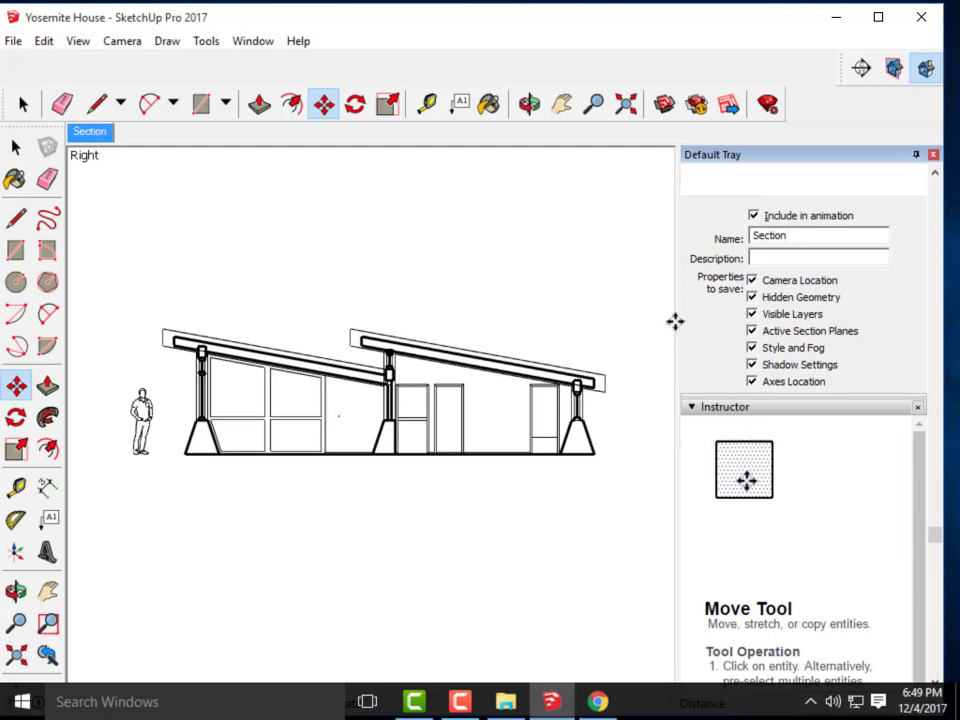
# - Delete the standing person figure beside the house
pyautogui.scroll(5, 798, 198)
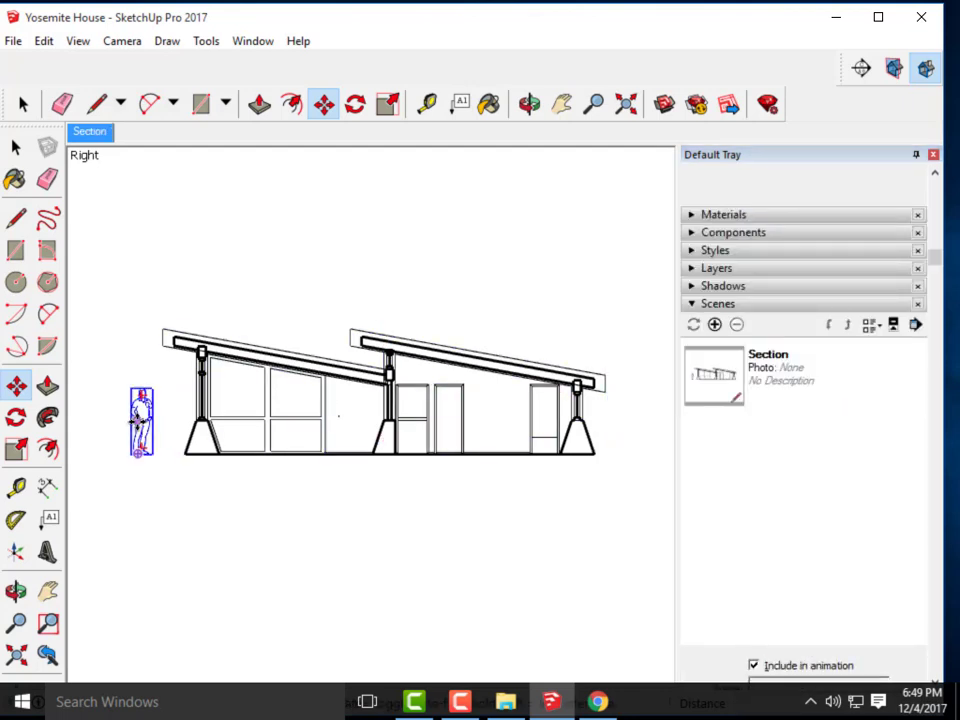
pyautogui.click(16, 148)
pyautogui.click(148, 420)
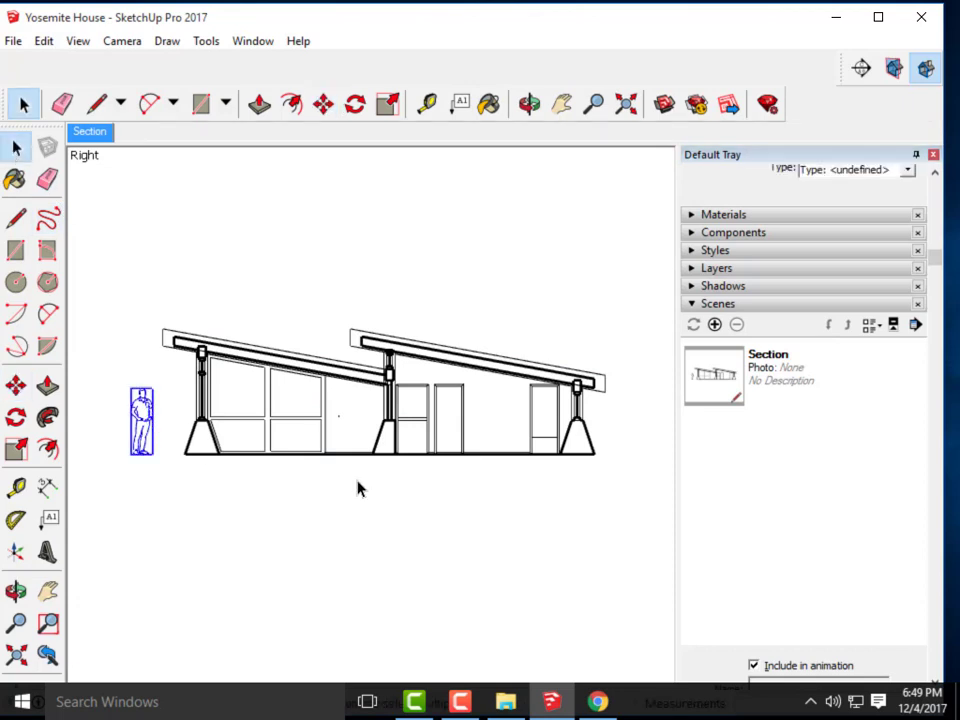
pyautogui.press('Delete')
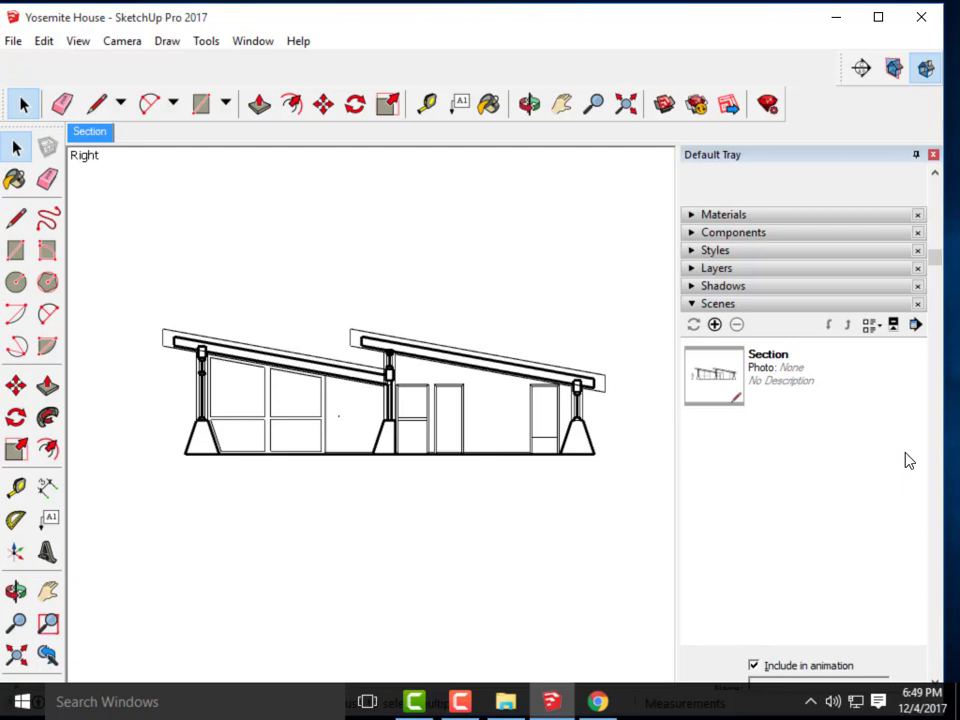
# - Apply the white-background hidden line style from the Default Styles collection and hide the axes again
pyautogui.click(691, 251)
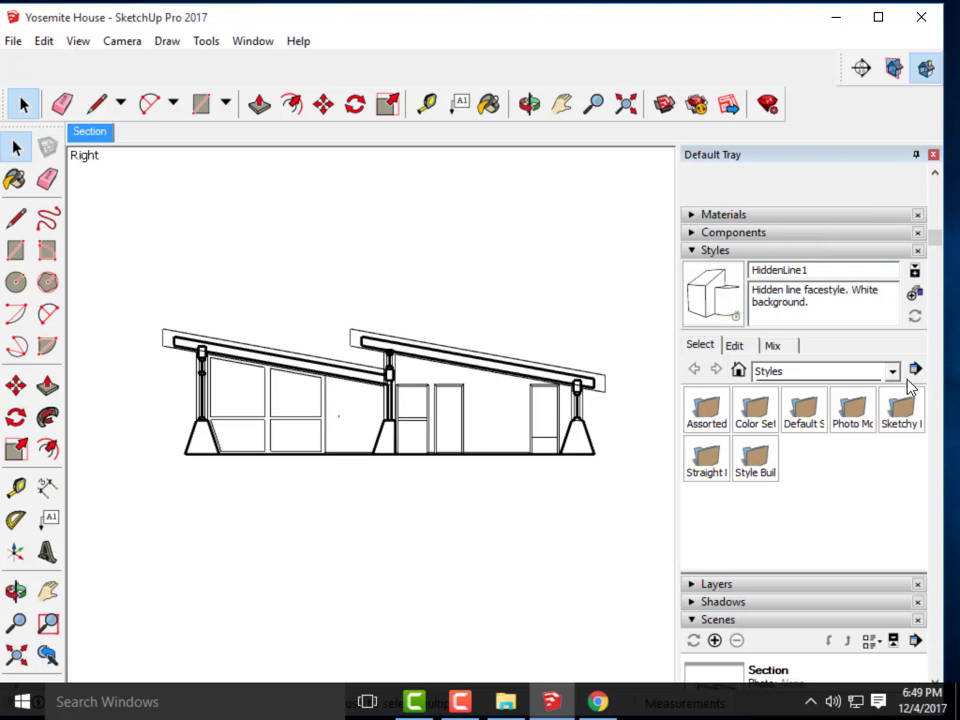
pyautogui.click(893, 373)
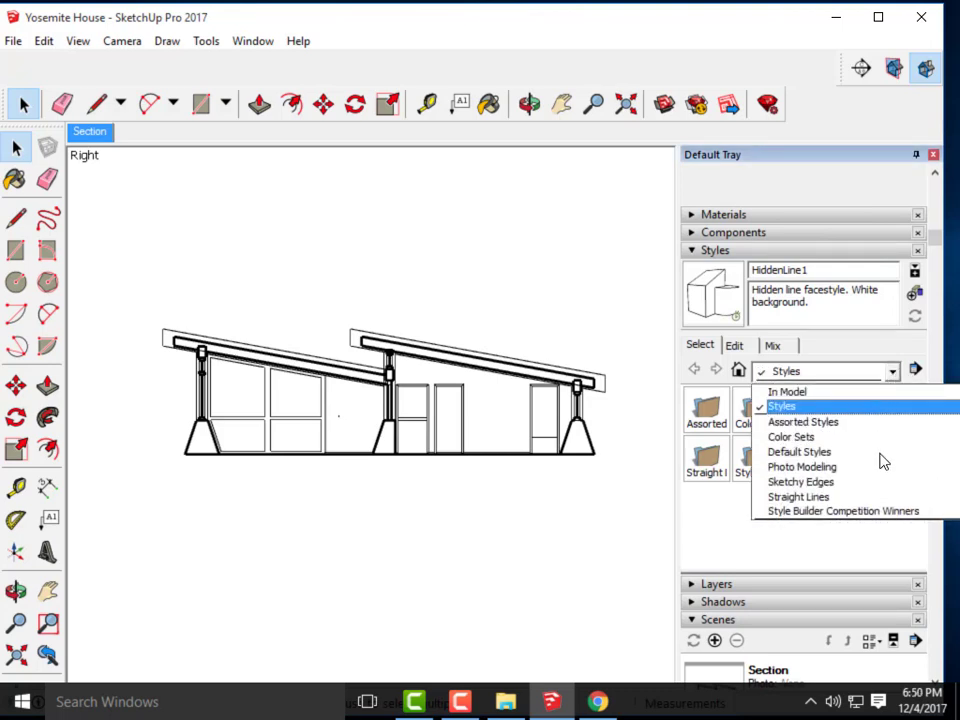
pyautogui.click(828, 452)
pyautogui.click(905, 410)
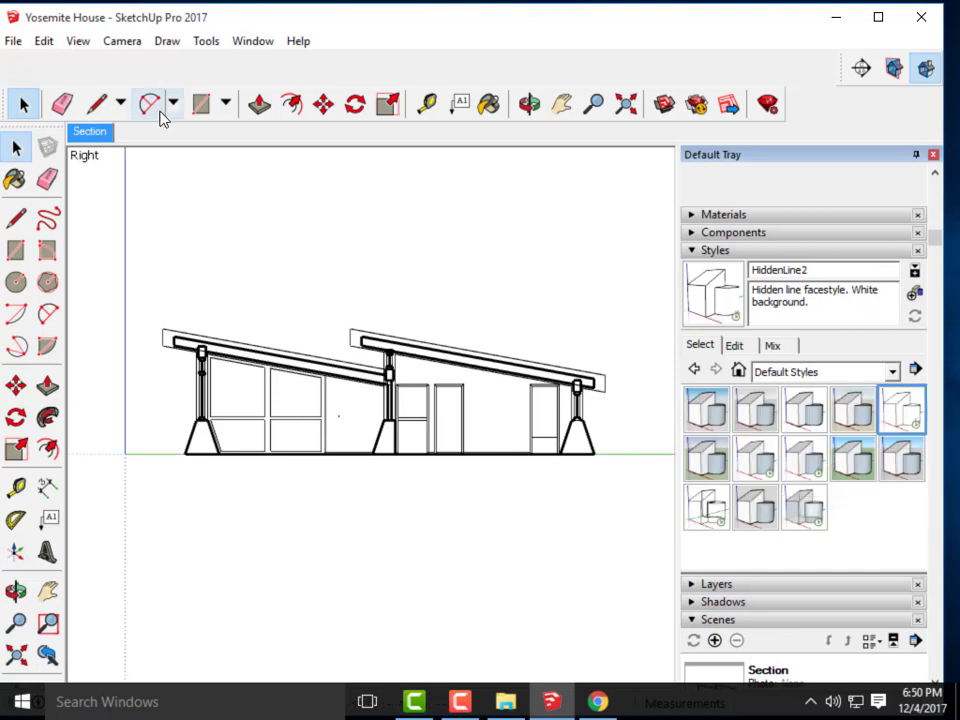
pyautogui.click(82, 43)
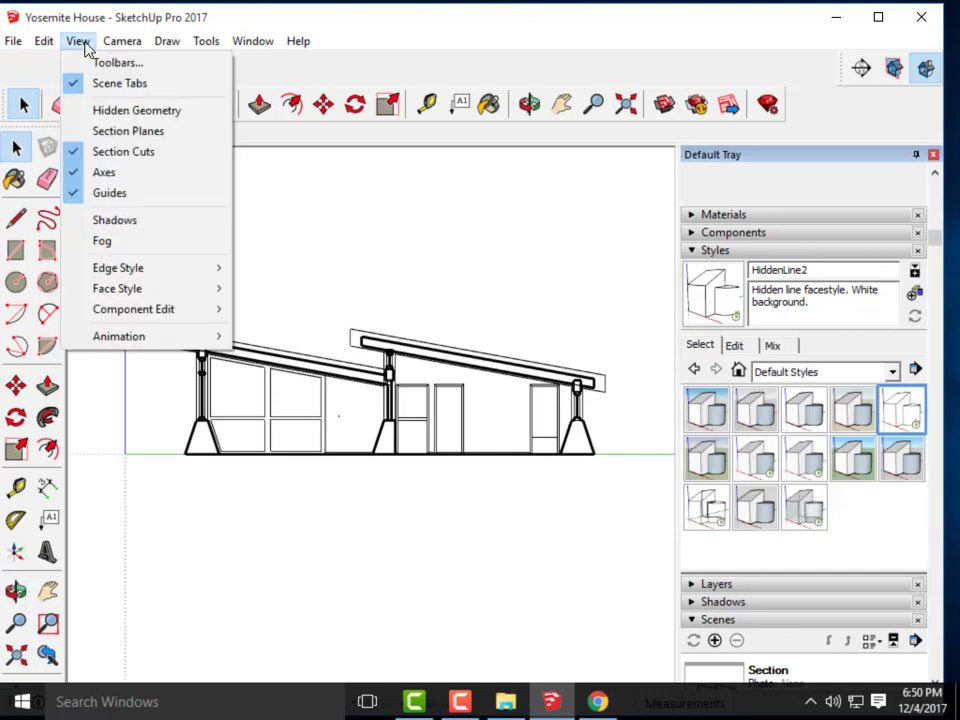
pyautogui.click(120, 174)
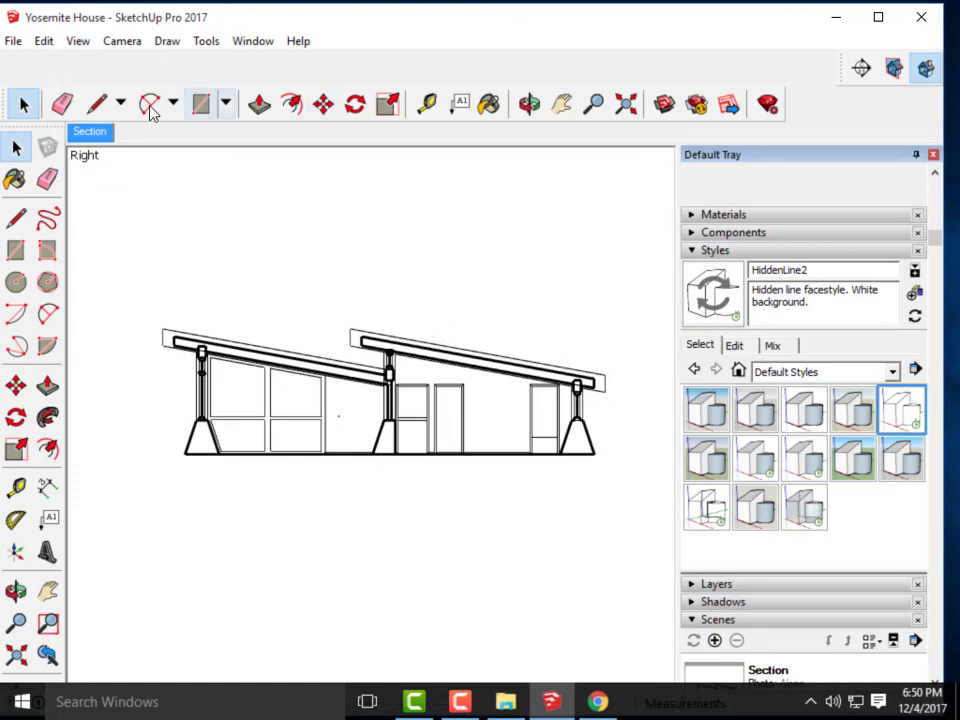
# - Start a 2D graphic export and create a folder named Week 17A- Content inside ARCHI 135- DIGITAL TOOLS- FALL 2017 on the SAMSUNG drive
pyautogui.click(14, 42)
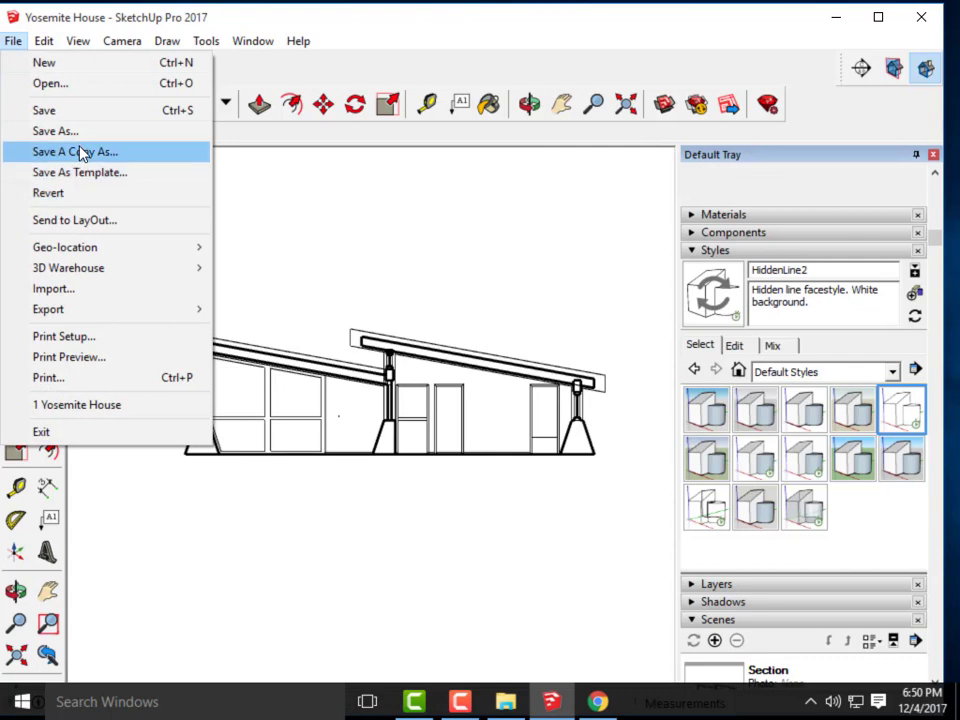
pyautogui.moveTo(208, 309)
pyautogui.click(326, 331)
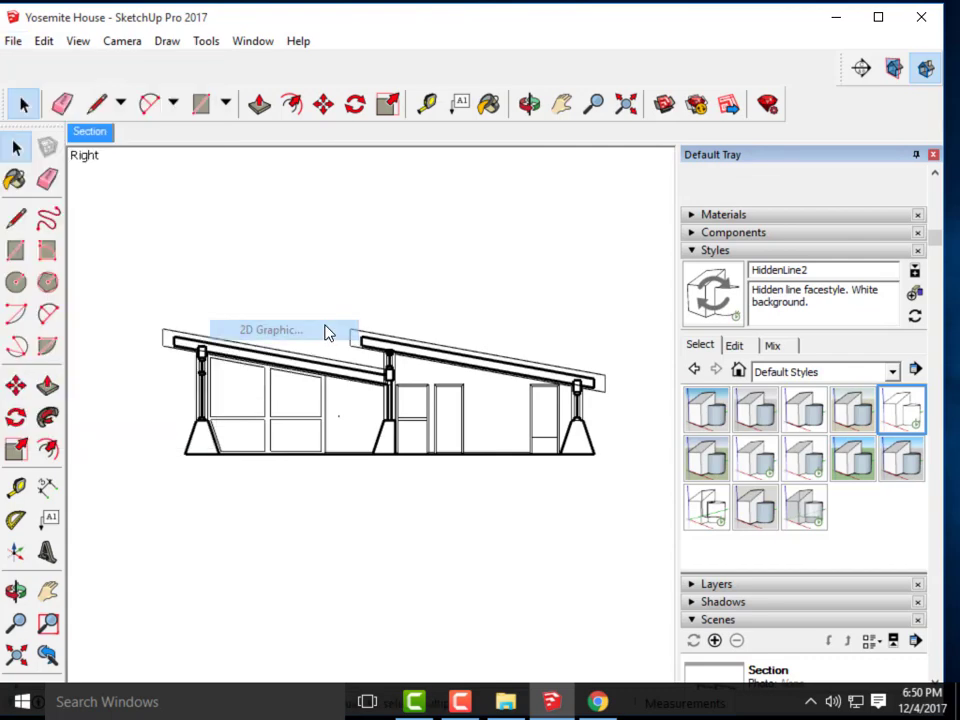
pyautogui.scroll(-3, 284, 392)
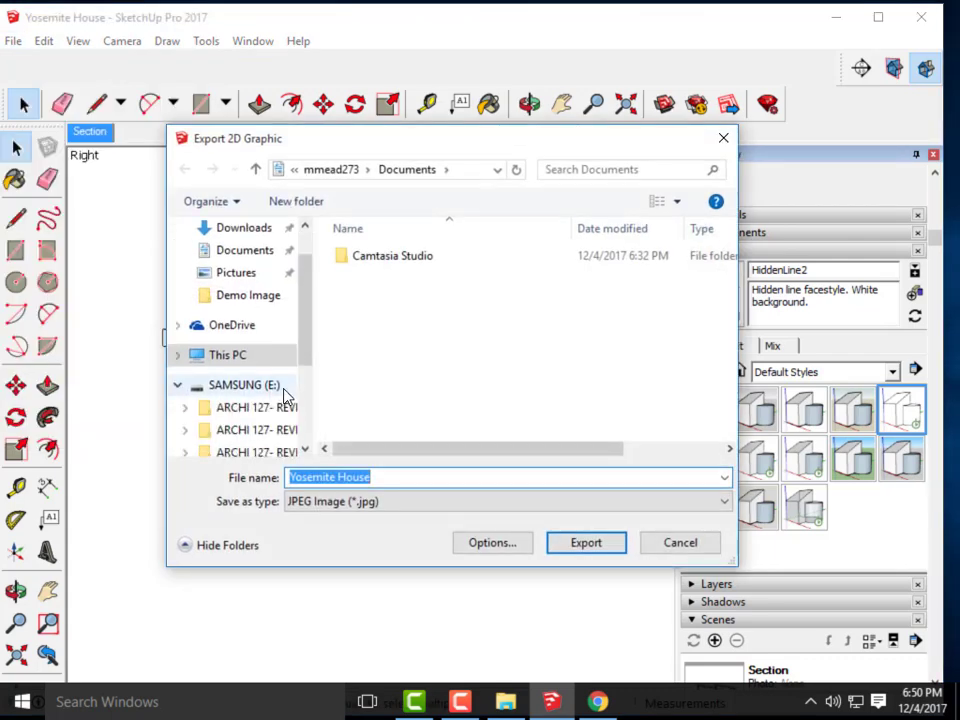
pyautogui.click(268, 384)
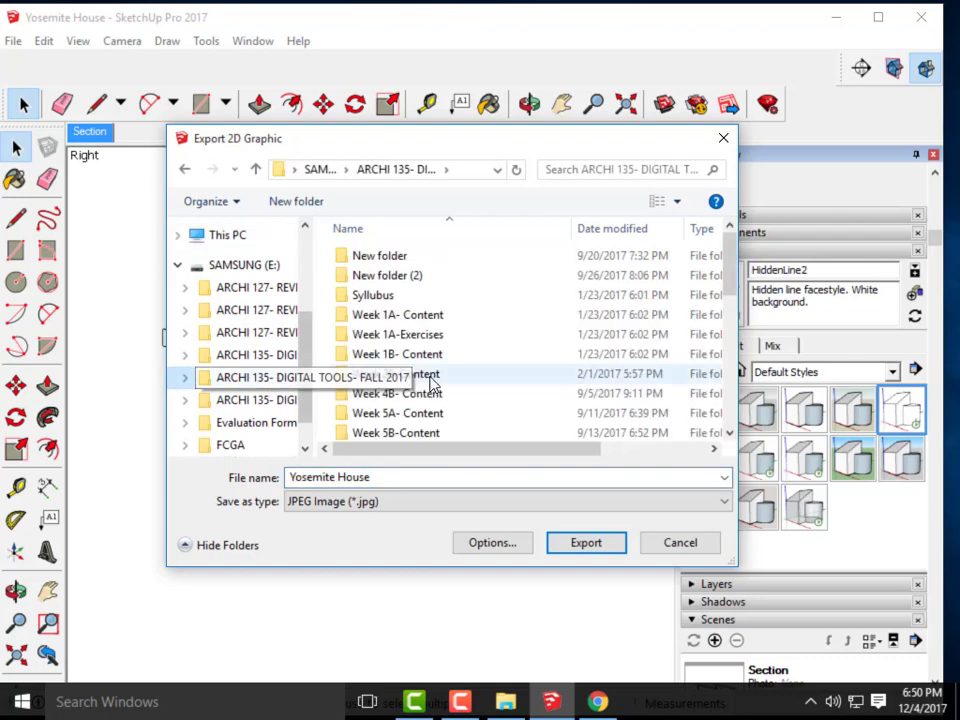
pyautogui.rightClick(530, 420)
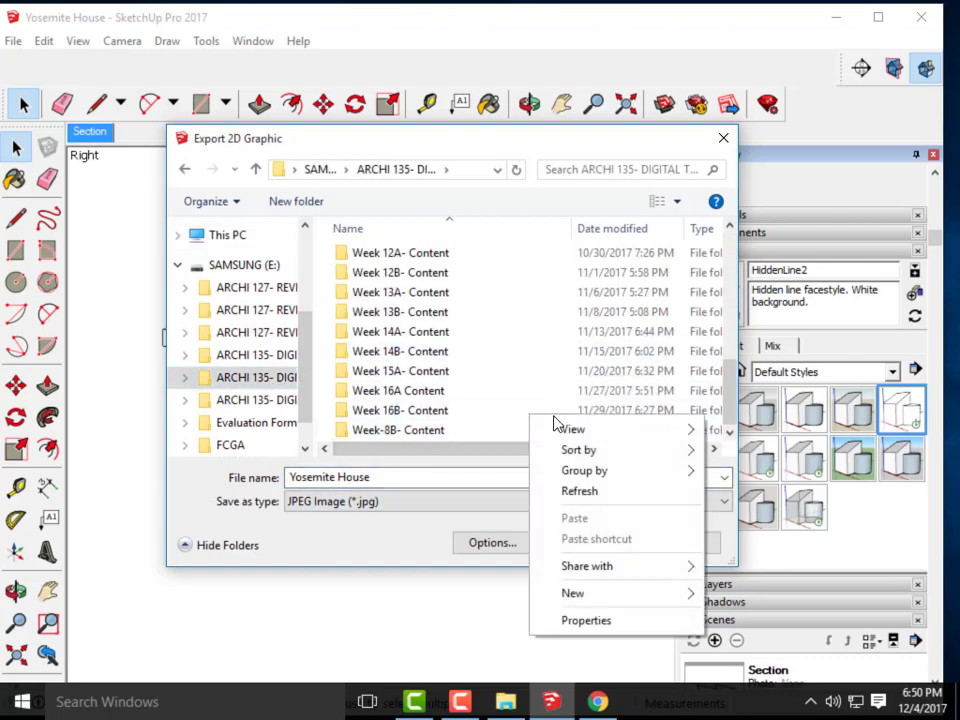
pyautogui.click(592, 594)
pyautogui.click(400, 298)
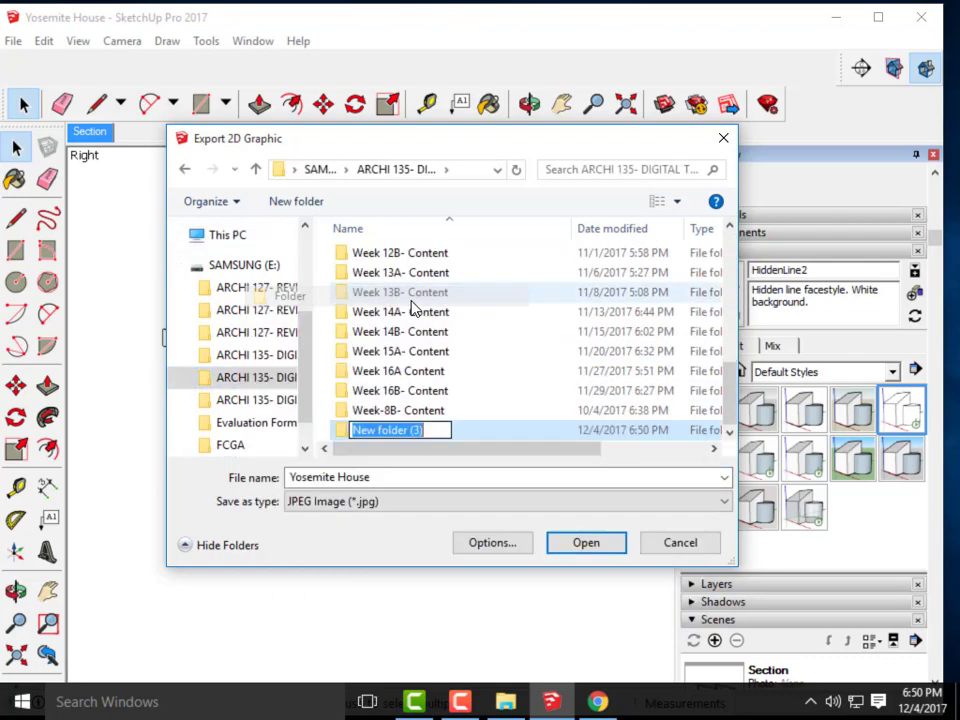
pyautogui.write('Week ')
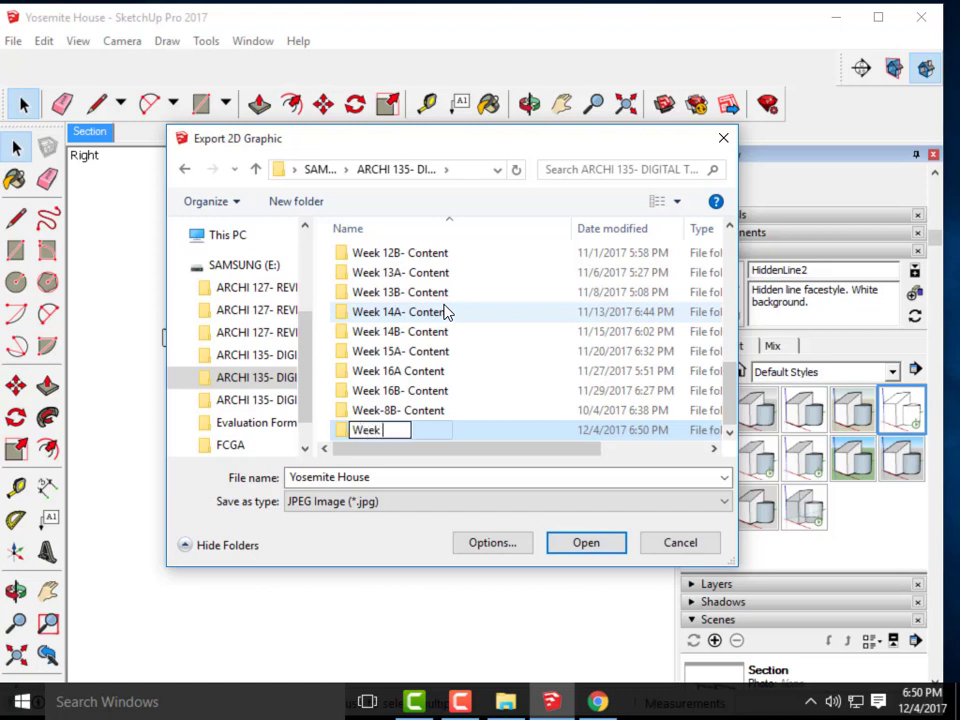
pyautogui.write('17A- Content')
pyautogui.press('Return')
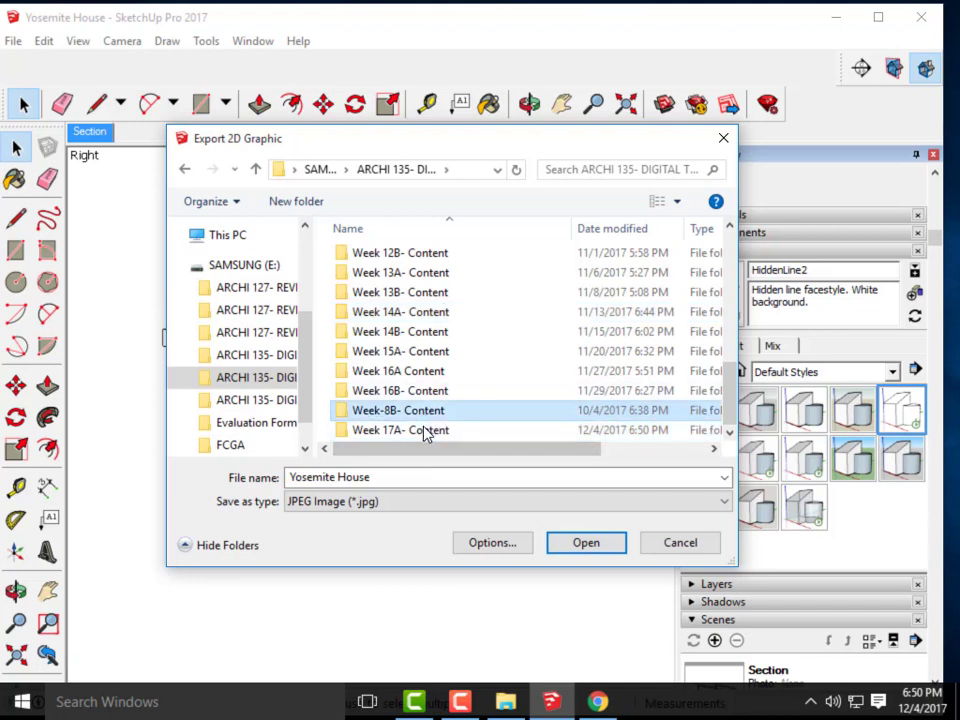
# - Export the section into the Week 17A- Content folder as a JPEG named Yosemite House- Section- Hidden Line
pyautogui.doubleClick(425, 432)
pyautogui.doubleClick(381, 477)
pyautogui.click(381, 477)
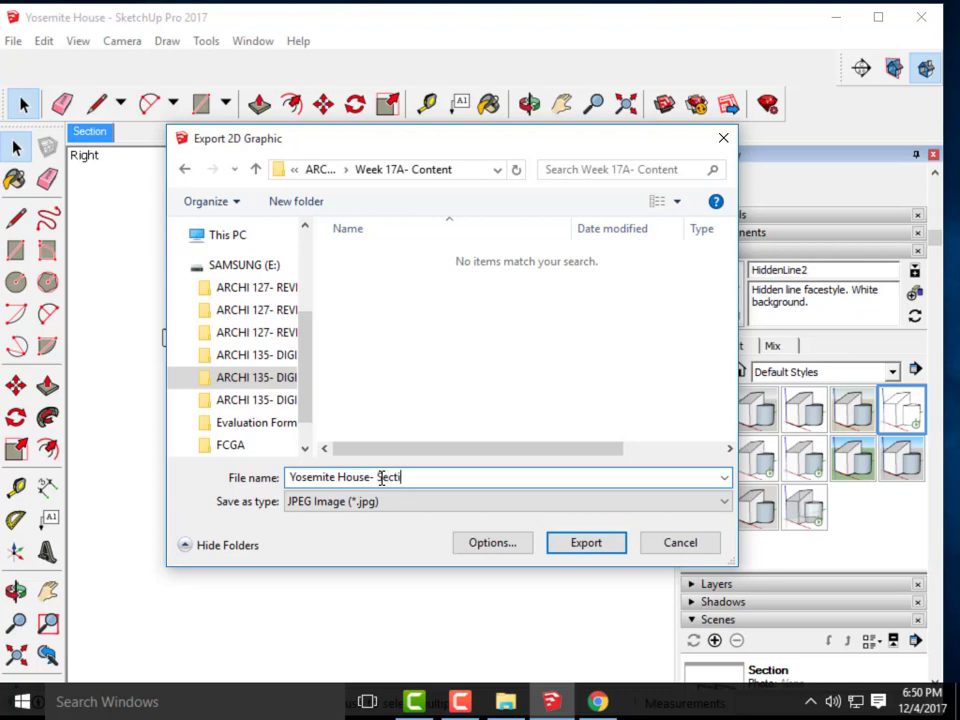
pyautogui.write('LIne')
pyautogui.click(586, 543)
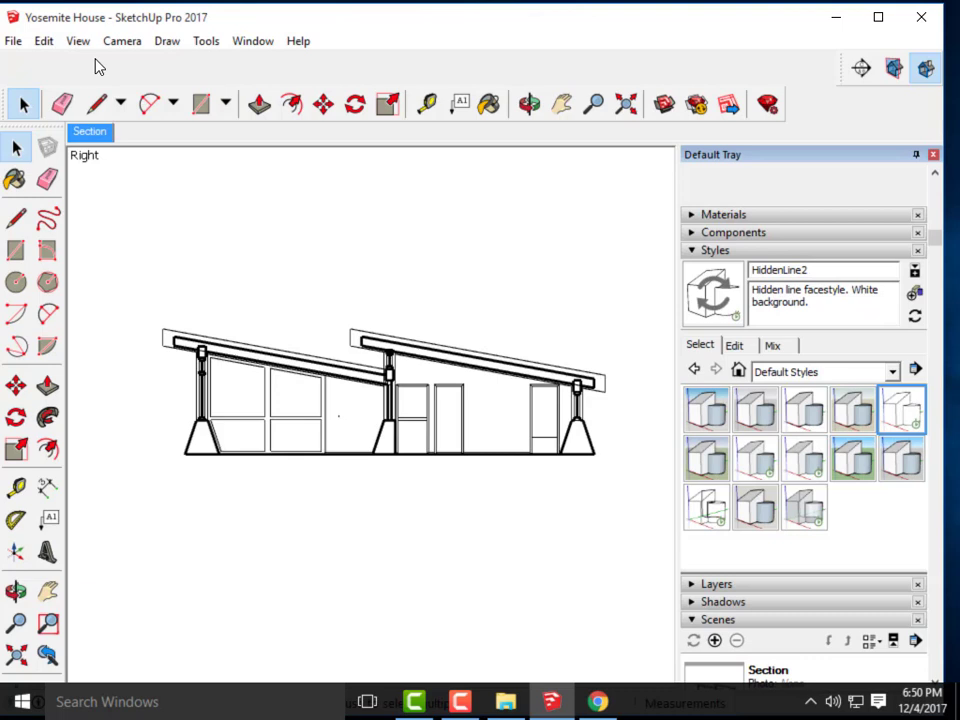
# - Export the section again over Yosemite House- Section- Hidden Line, with the view size off and the image width set to 4000 pixels
pyautogui.click(14, 42)
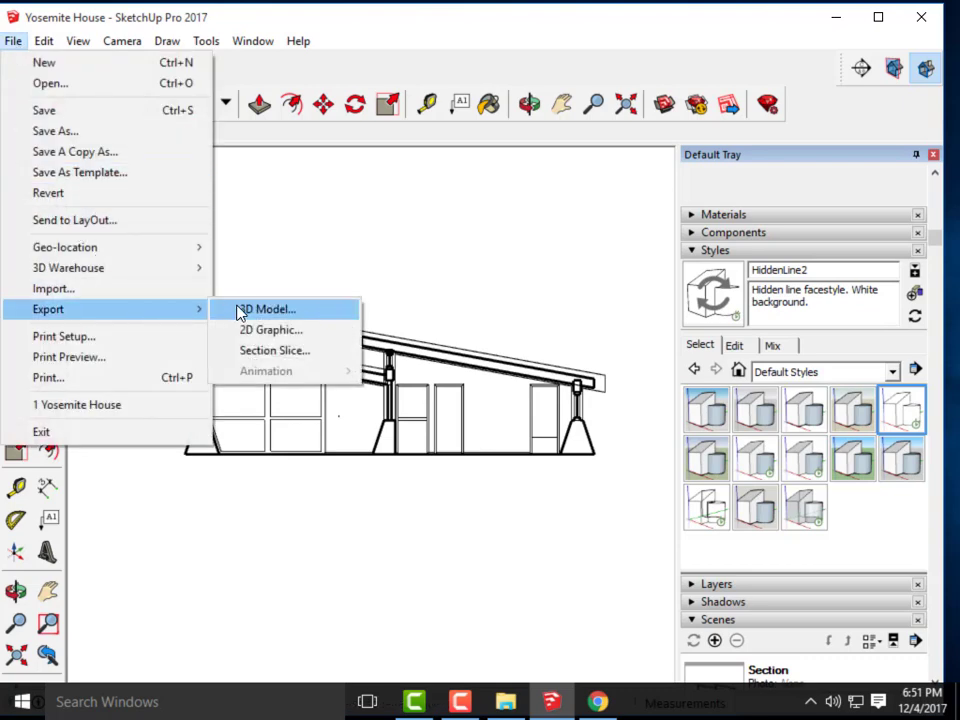
pyautogui.click(264, 330)
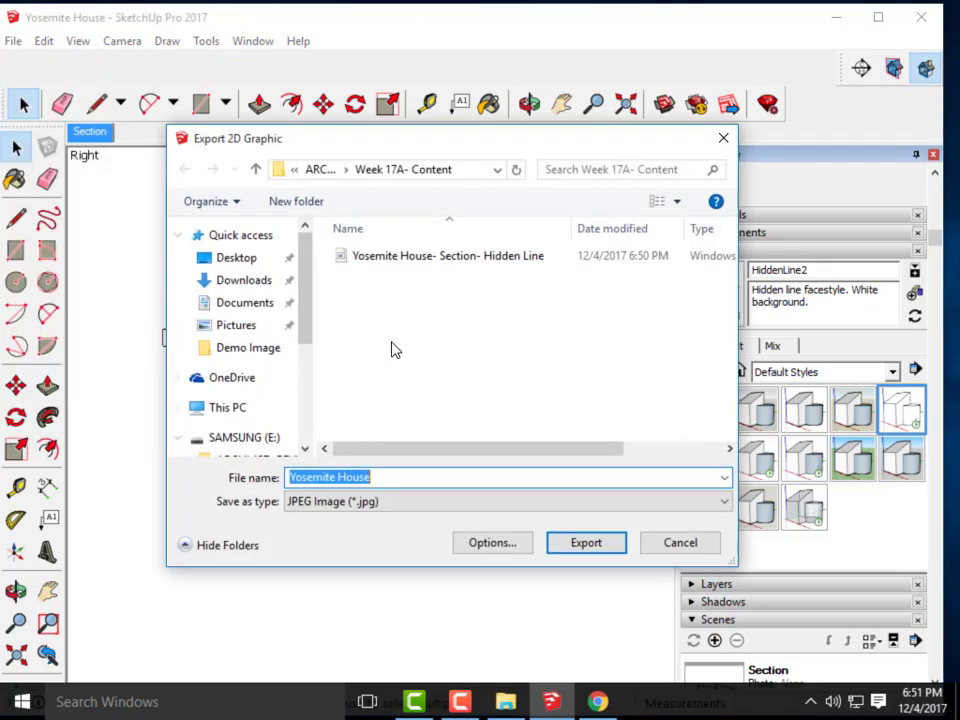
pyautogui.click(426, 255)
pyautogui.click(500, 542)
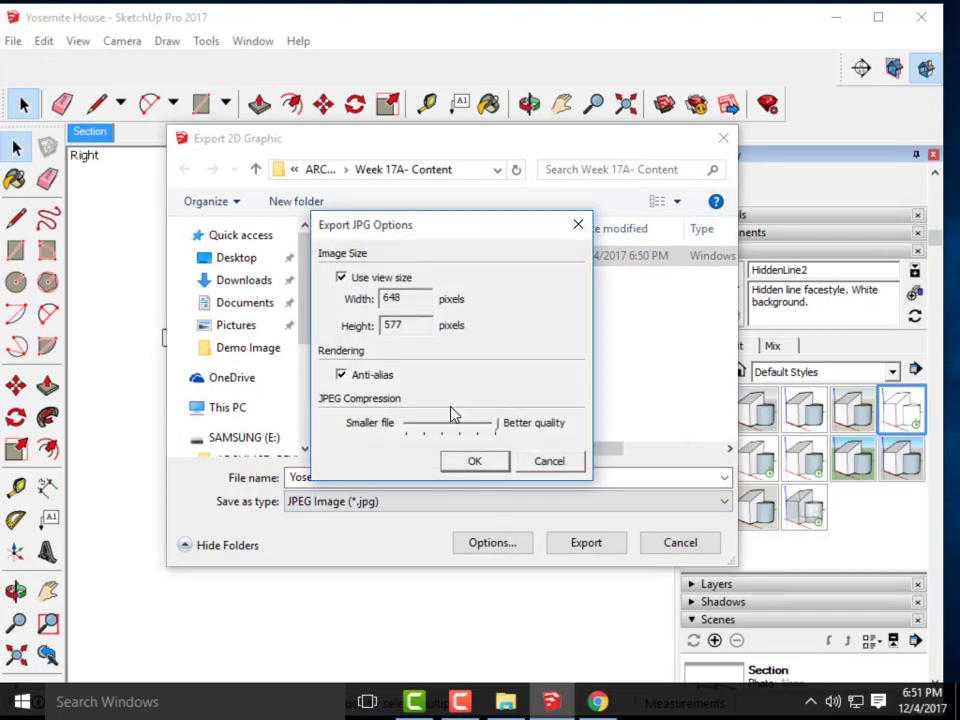
pyautogui.click(341, 278)
pyautogui.moveTo(421, 297); pyautogui.dragTo(360, 300)
pyautogui.write('4000')
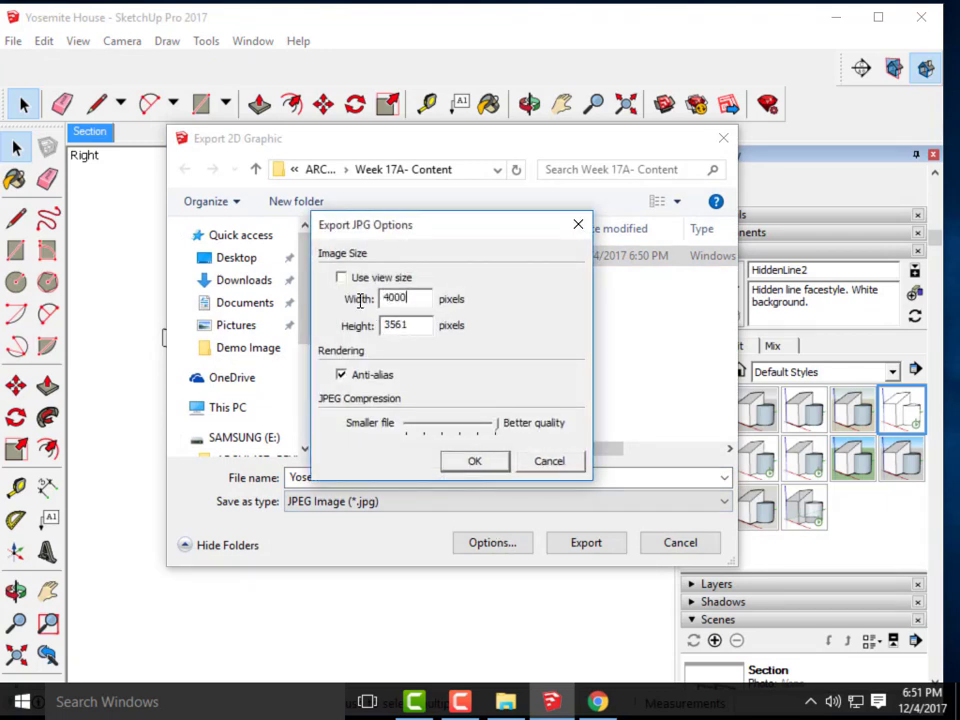
pyautogui.click(477, 462)
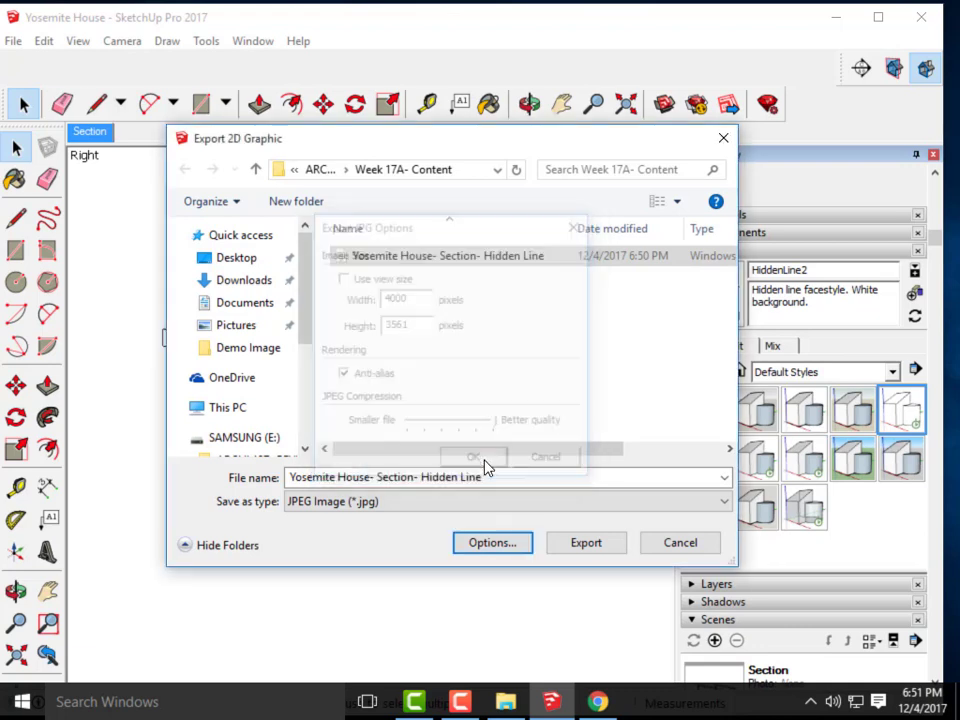
pyautogui.click(590, 545)
pyautogui.click(531, 349)
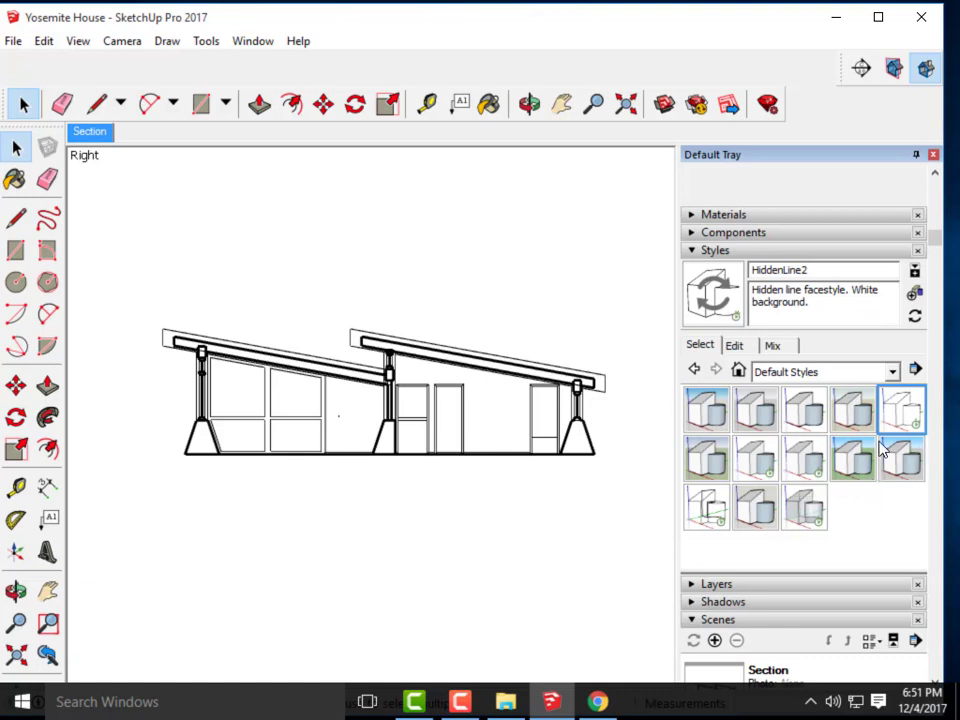
# - Switch the style collection to Sketchy Edges and try styles on the section, ending with Dry Erase Marker
pyautogui.click(892, 372)
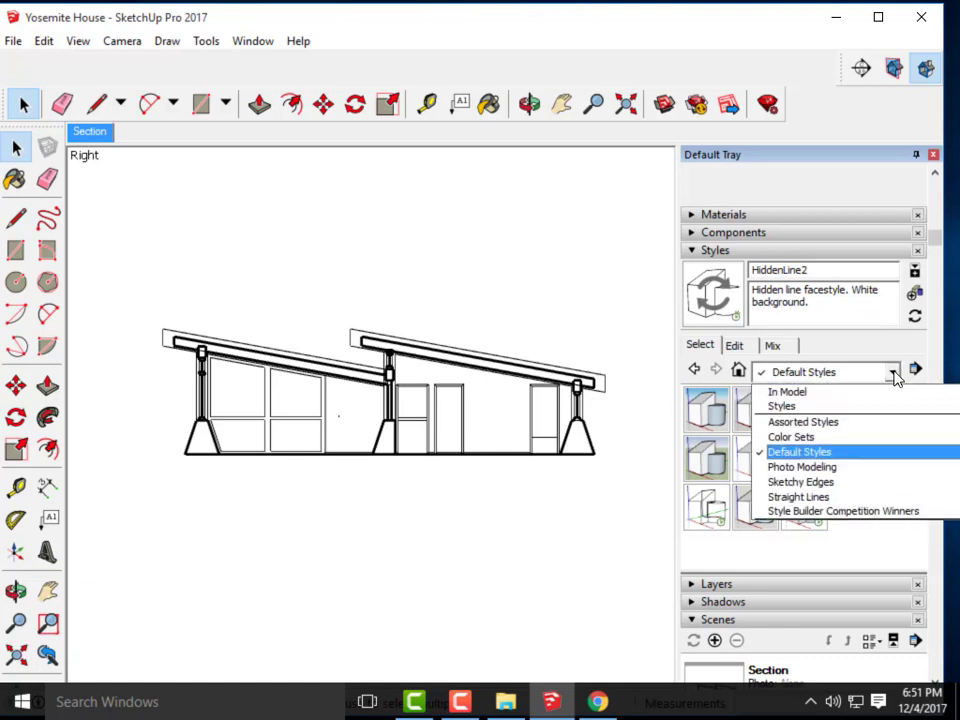
pyautogui.click(857, 493)
pyautogui.scroll(-5, 868, 497)
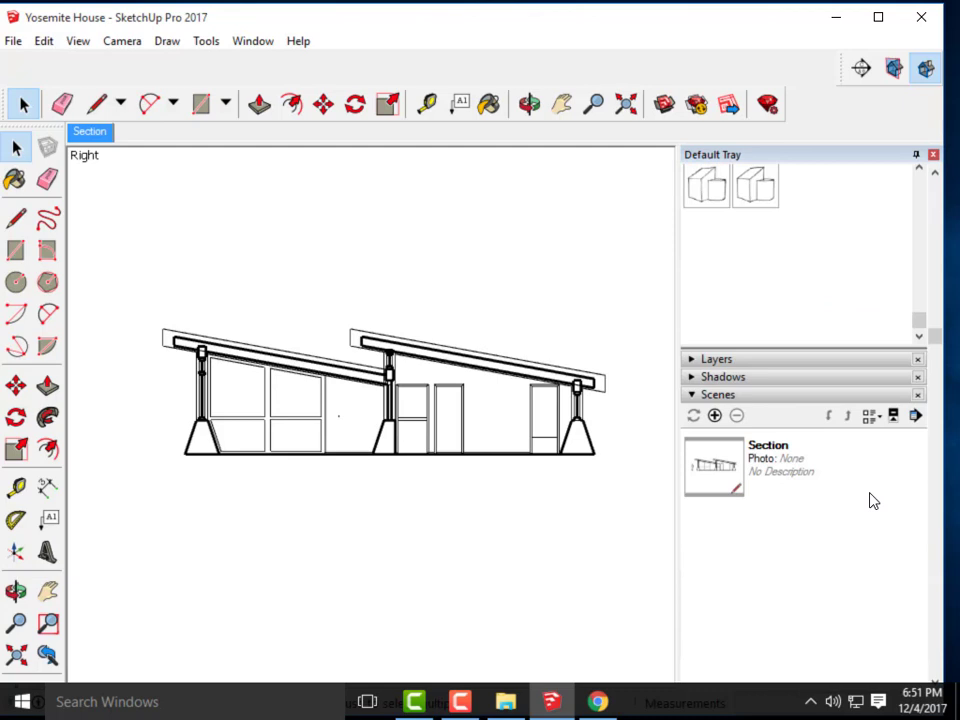
pyautogui.click(854, 226)
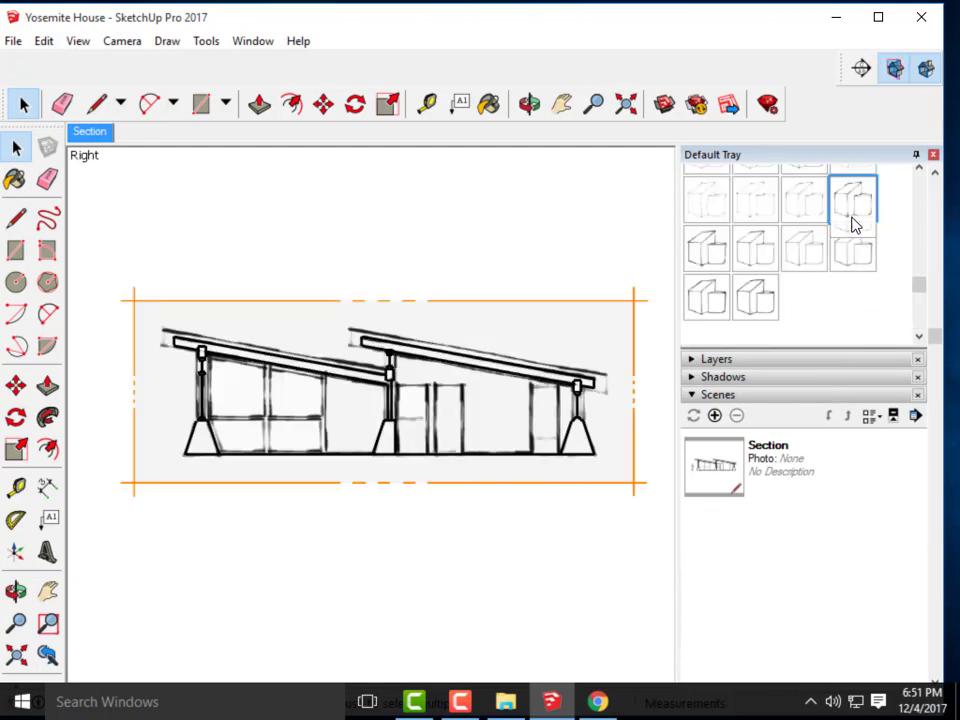
pyautogui.click(854, 233)
pyautogui.click(856, 184)
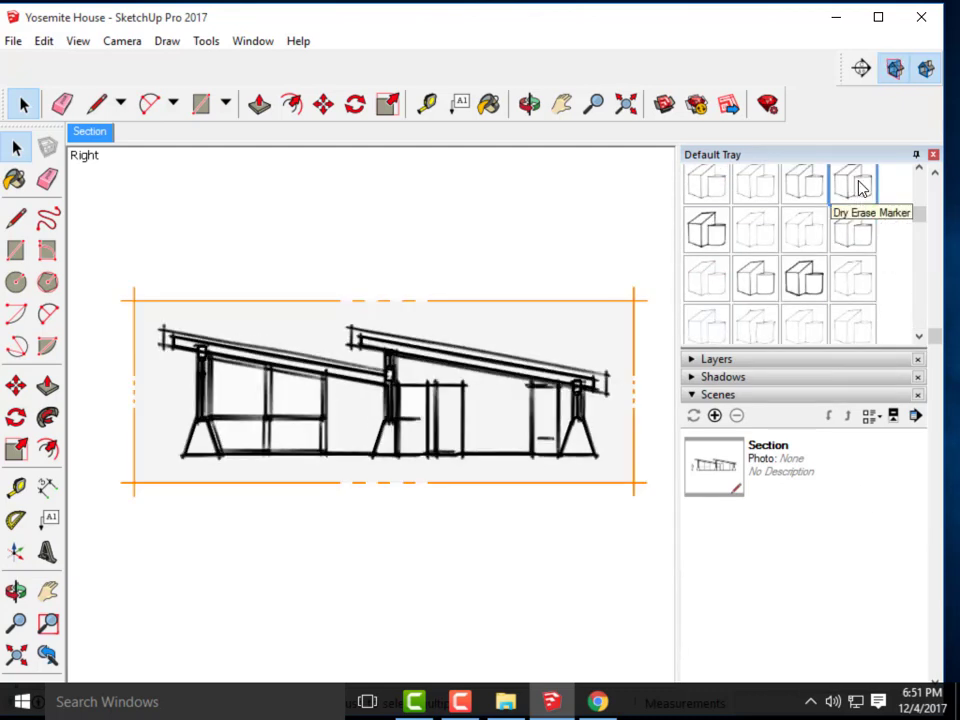
# - Try several other sketchy edge styles on the section, ending with Crayon
pyautogui.click(812, 185)
pyautogui.scroll(2, 805, 290)
pyautogui.click(850, 188)
pyautogui.click(807, 192)
pyautogui.click(754, 290)
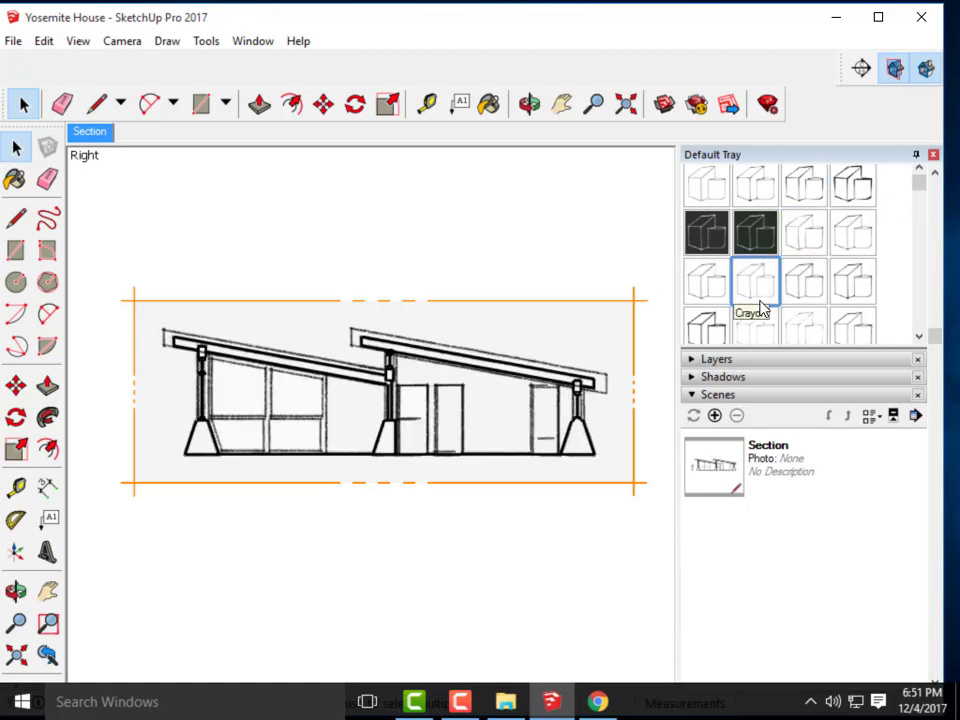
# - Apply the Pen Grey sketchy style to the section and hide the section plane outline
pyautogui.scroll(-2, 783, 303)
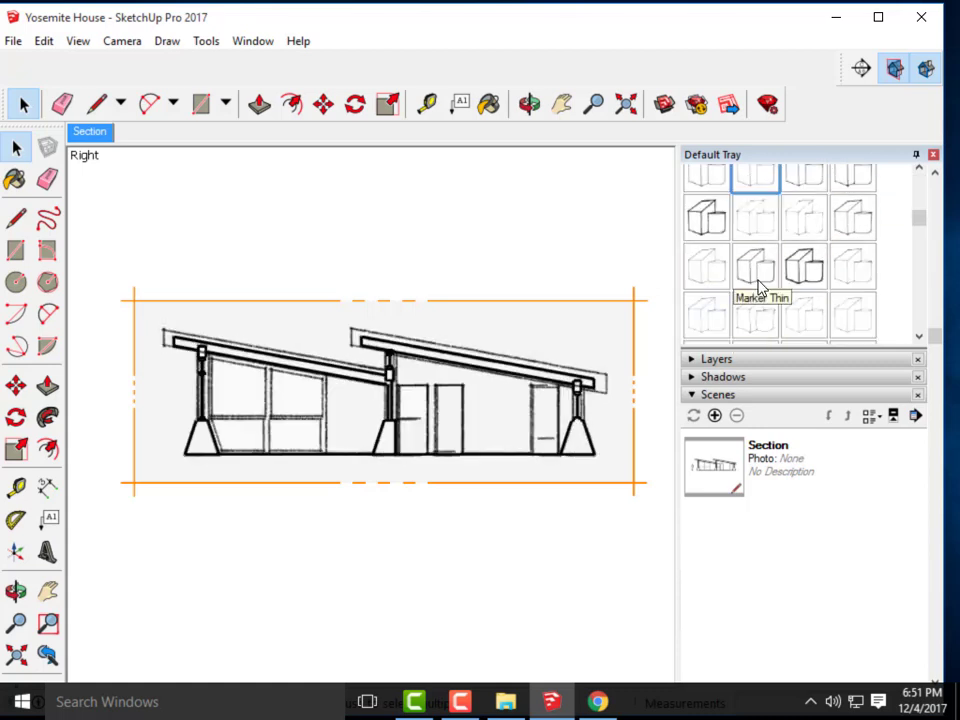
pyautogui.click(757, 285)
pyautogui.click(764, 319)
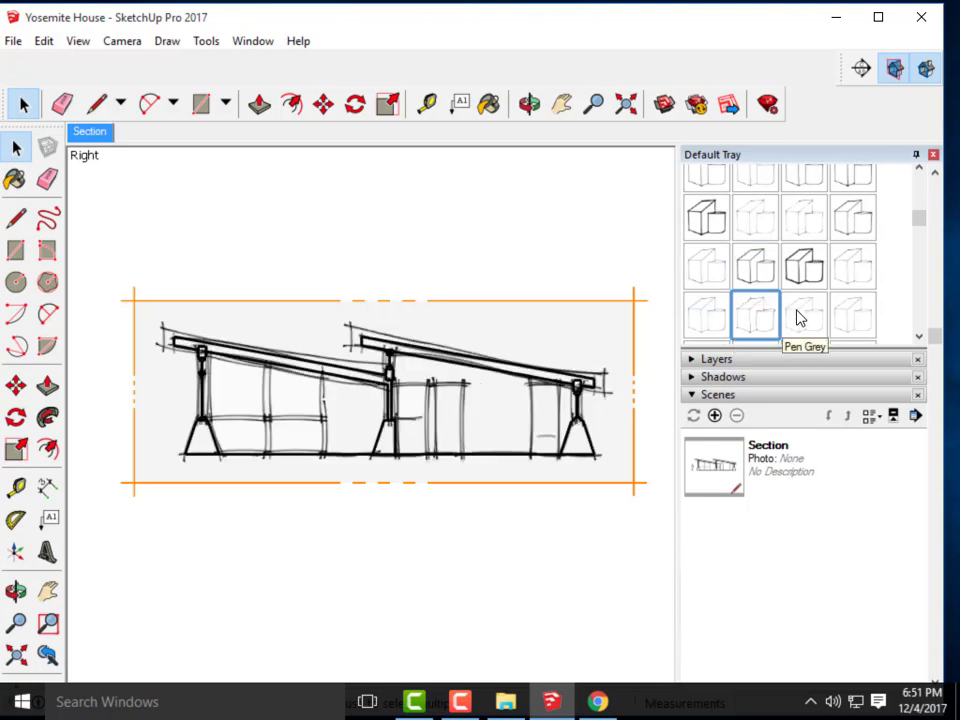
pyautogui.click(803, 318)
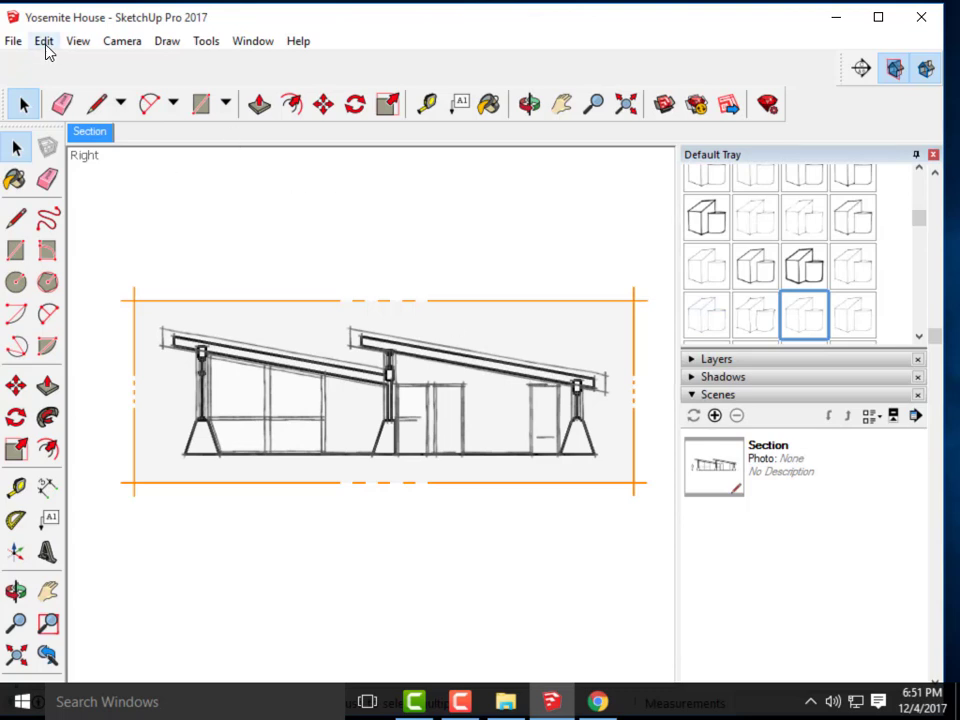
pyautogui.click(75, 41)
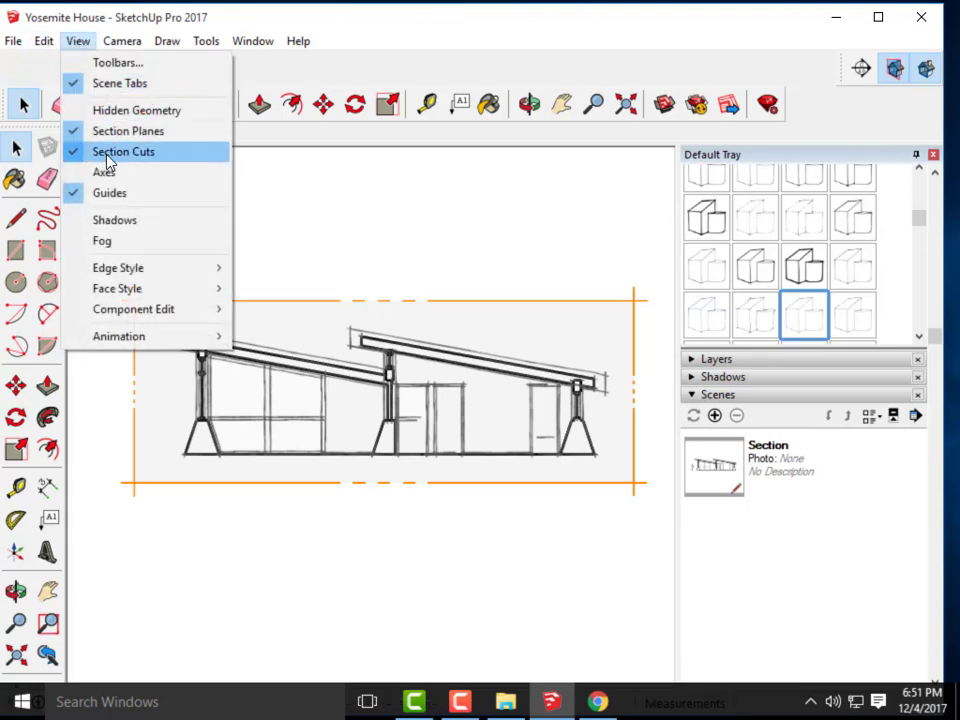
pyautogui.click(130, 131)
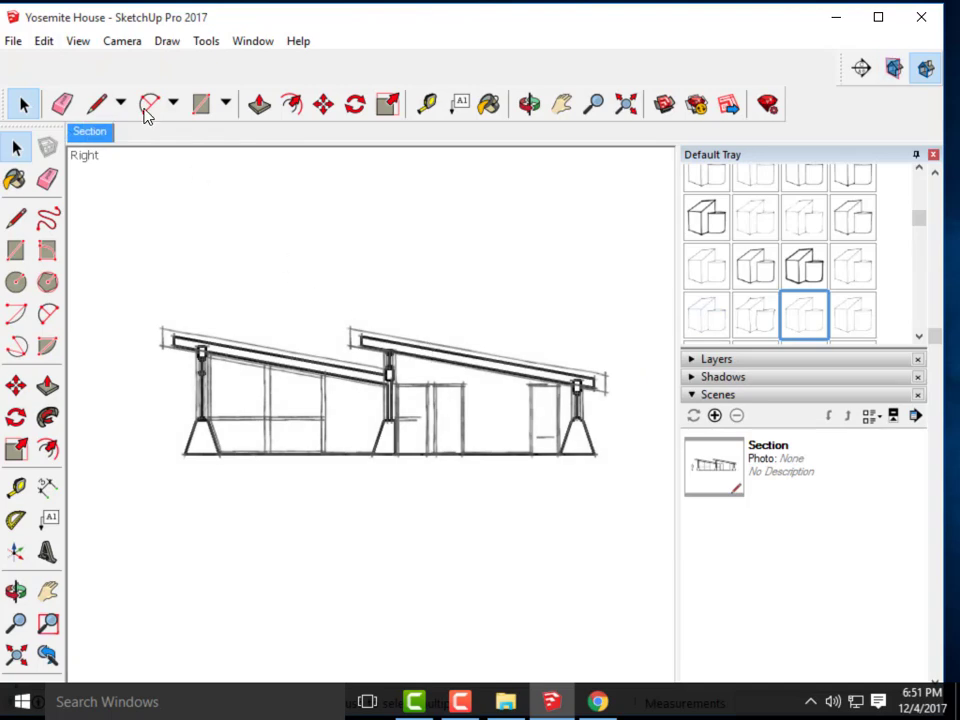
# - Export the view as a 2D JPEG named Yosemite House- Section- Pen Grey in the Week 17A- Content folder
pyautogui.click(22, 42)
pyautogui.moveTo(90, 309)
pyautogui.click(255, 330)
pyautogui.click(426, 255)
pyautogui.click(491, 477)
pyautogui.moveTo(491, 477); pyautogui.dragTo(420, 480)
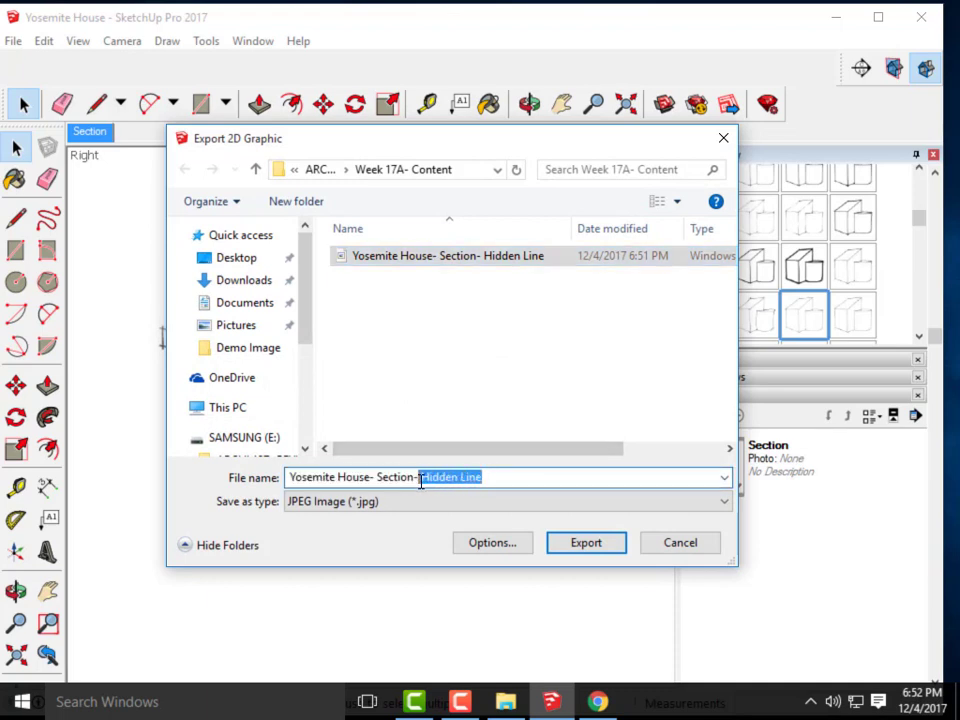
pyautogui.write('Pen')
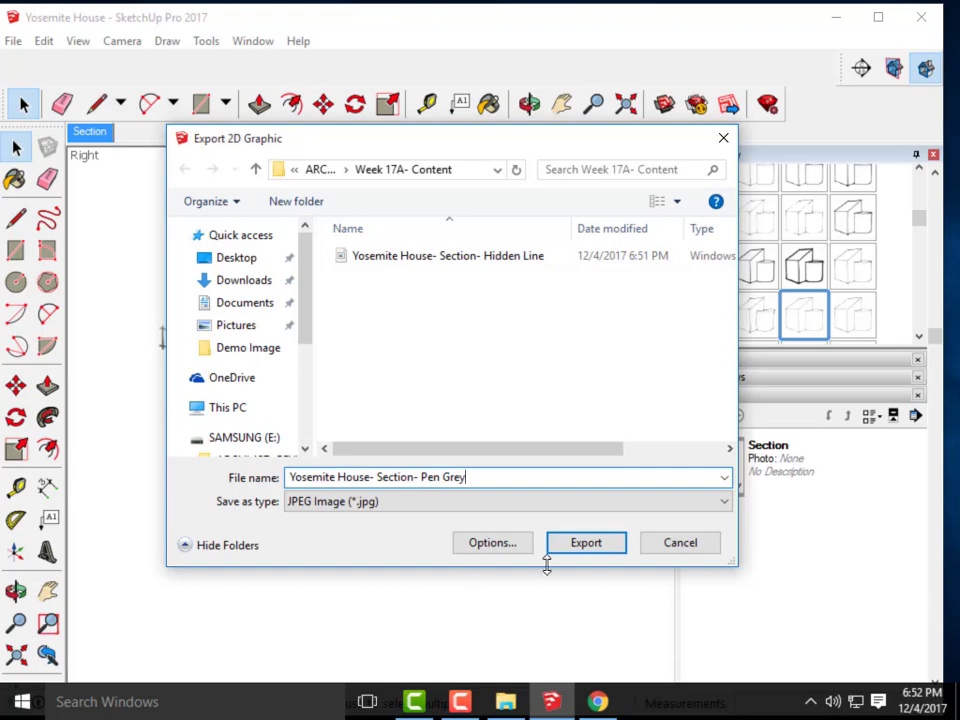
pyautogui.click(584, 548)
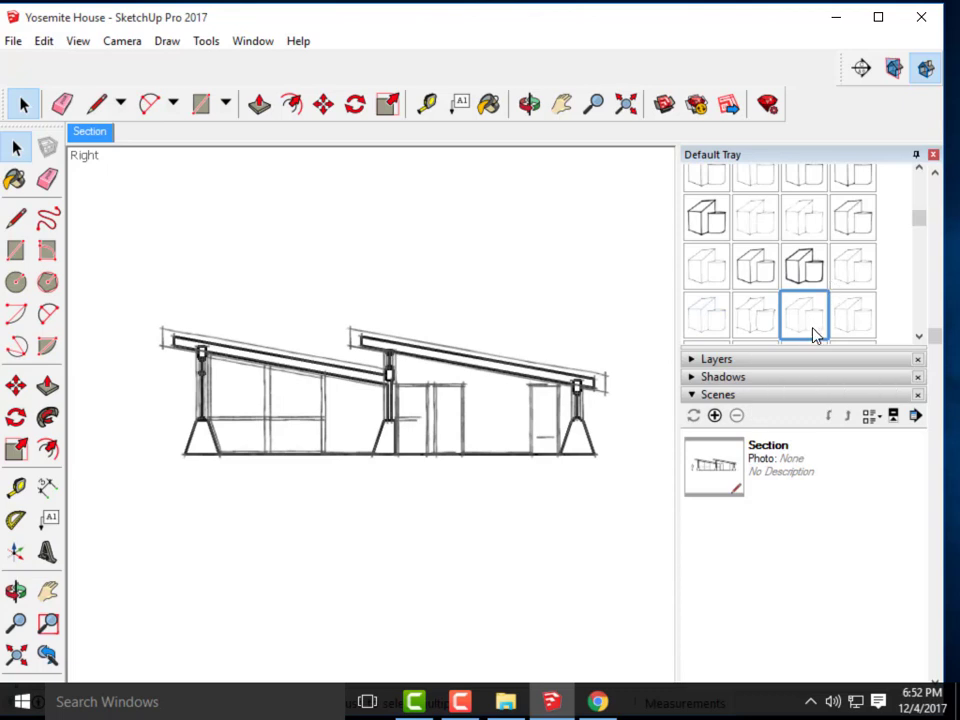
# - Switch back to the Default Styles collection and apply the white-background hidden line style to the section
pyautogui.scroll(5, 815, 336)
pyautogui.click(895, 259)
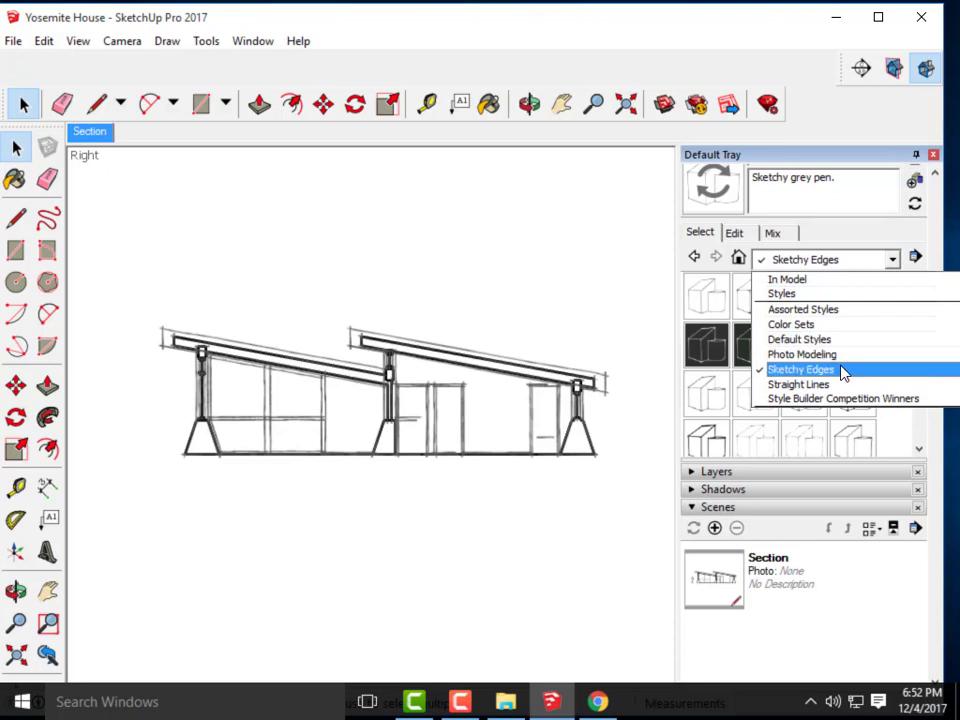
pyautogui.click(790, 340)
pyautogui.click(903, 305)
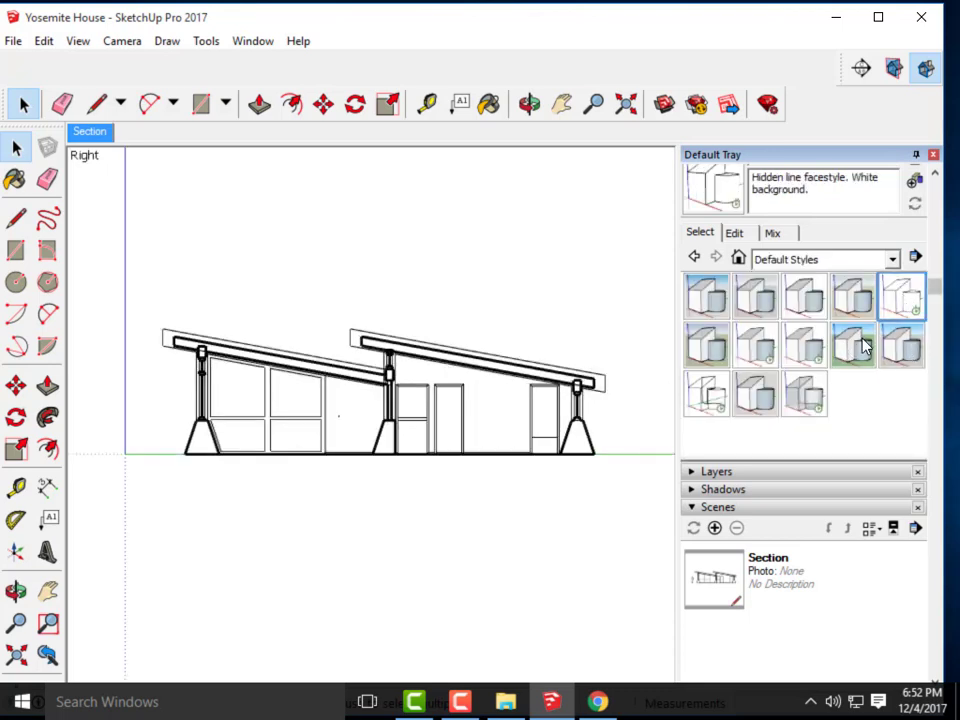
# - Turn on X-ray in the face settings of the hidden line style
pyautogui.click(751, 238)
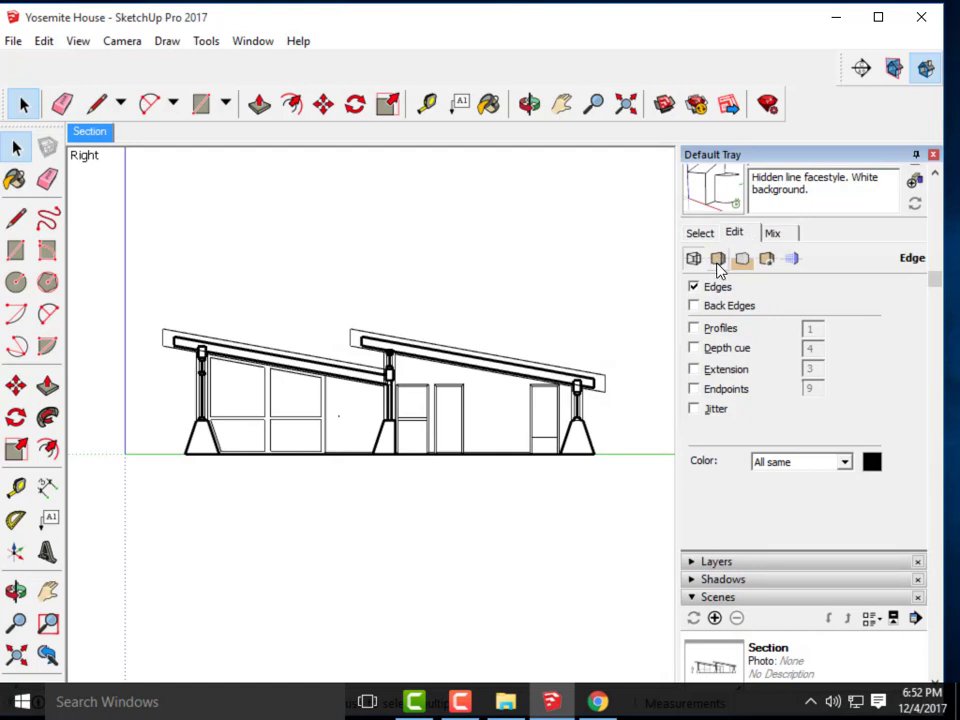
pyautogui.click(718, 260)
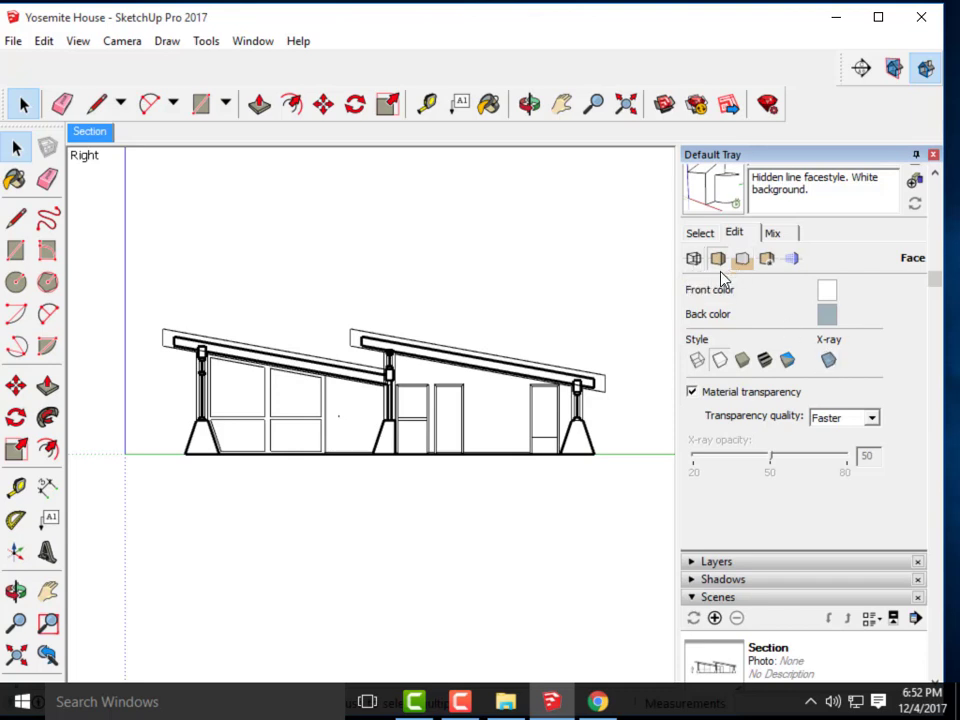
pyautogui.click(829, 362)
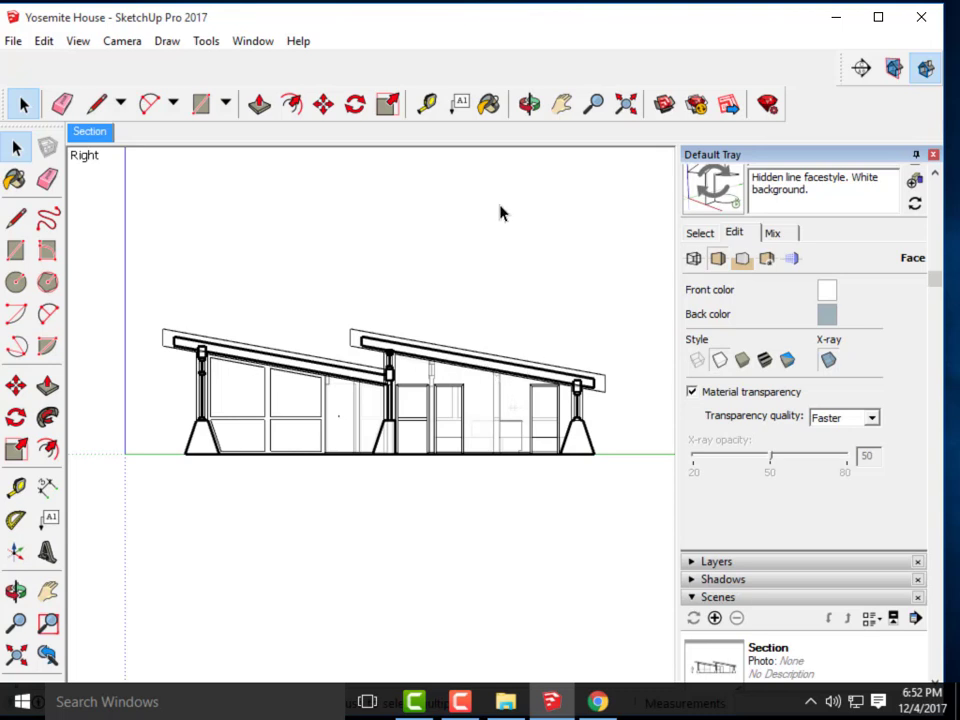
# - Hide the axes and export the view as a 2D JPEG named Yosemite House- Section- Xray in the Week 17A- Content folder
pyautogui.click(78, 41)
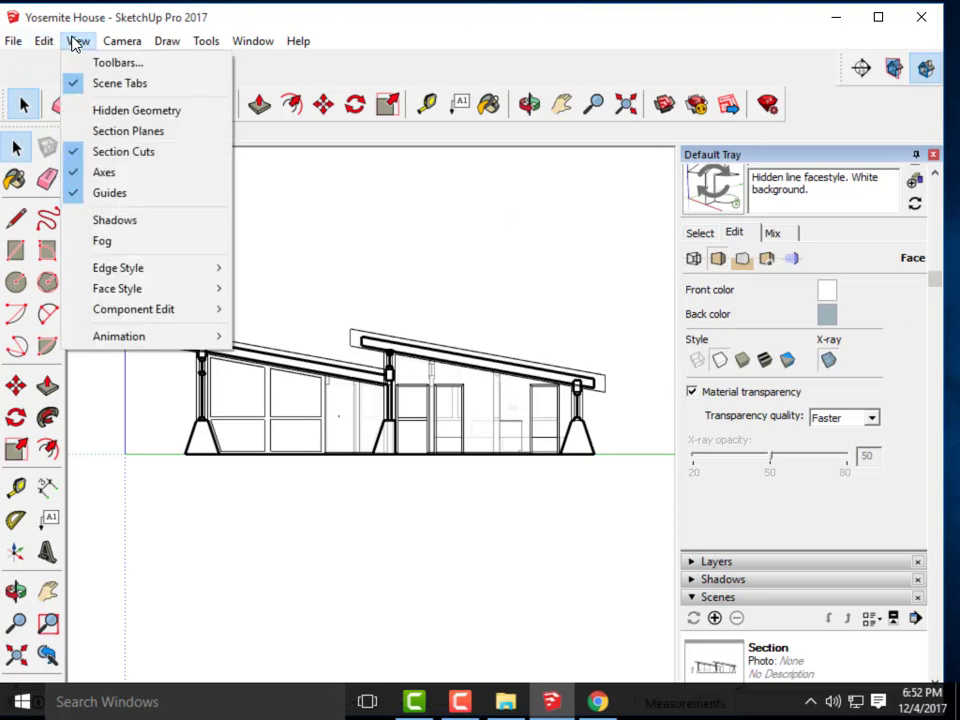
pyautogui.click(126, 171)
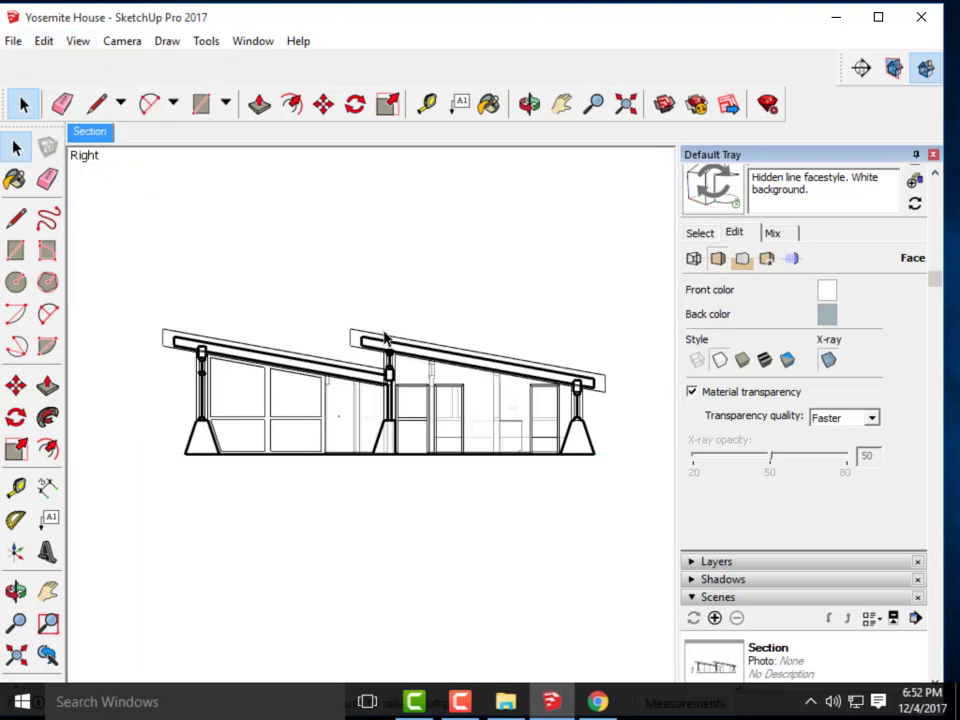
pyautogui.click(22, 43)
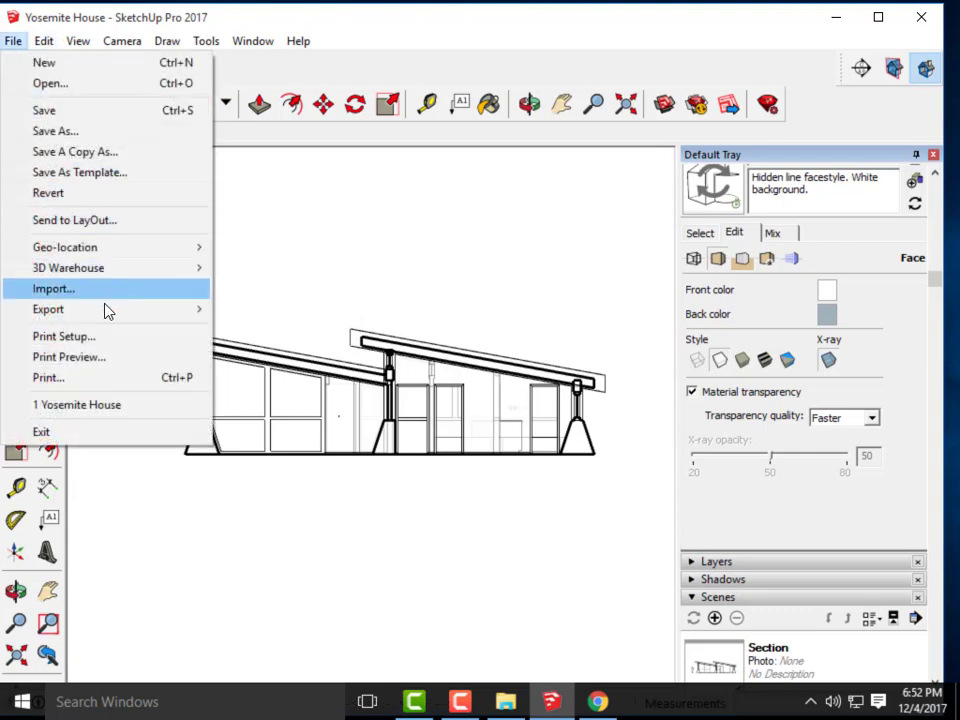
pyautogui.moveTo(105, 311)
pyautogui.click(252, 332)
pyautogui.click(442, 277)
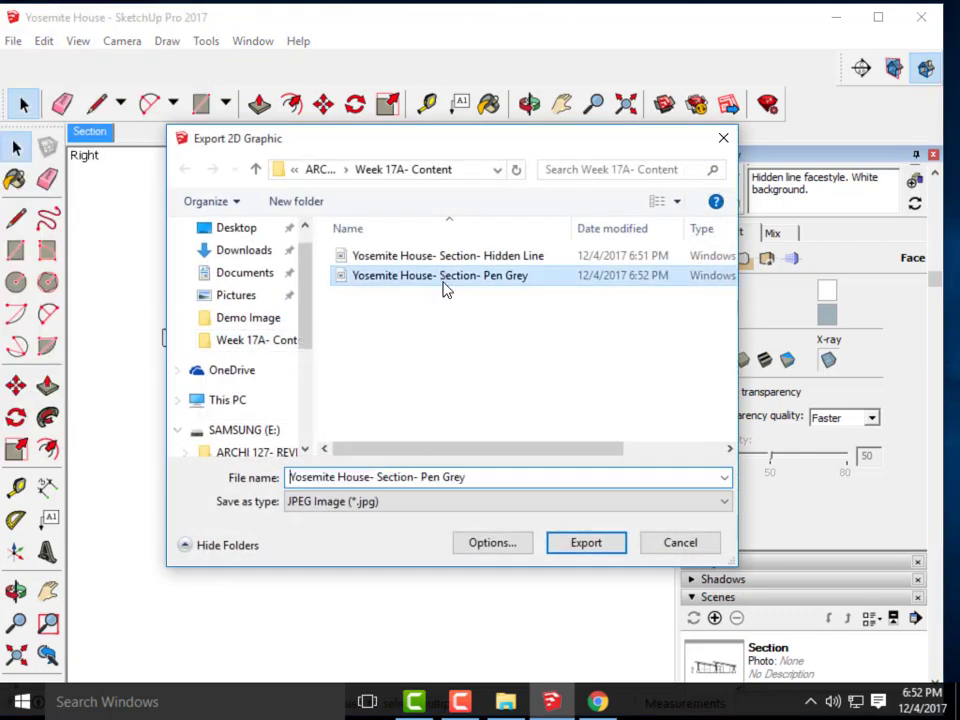
pyautogui.moveTo(466, 485); pyautogui.dragTo(428, 487)
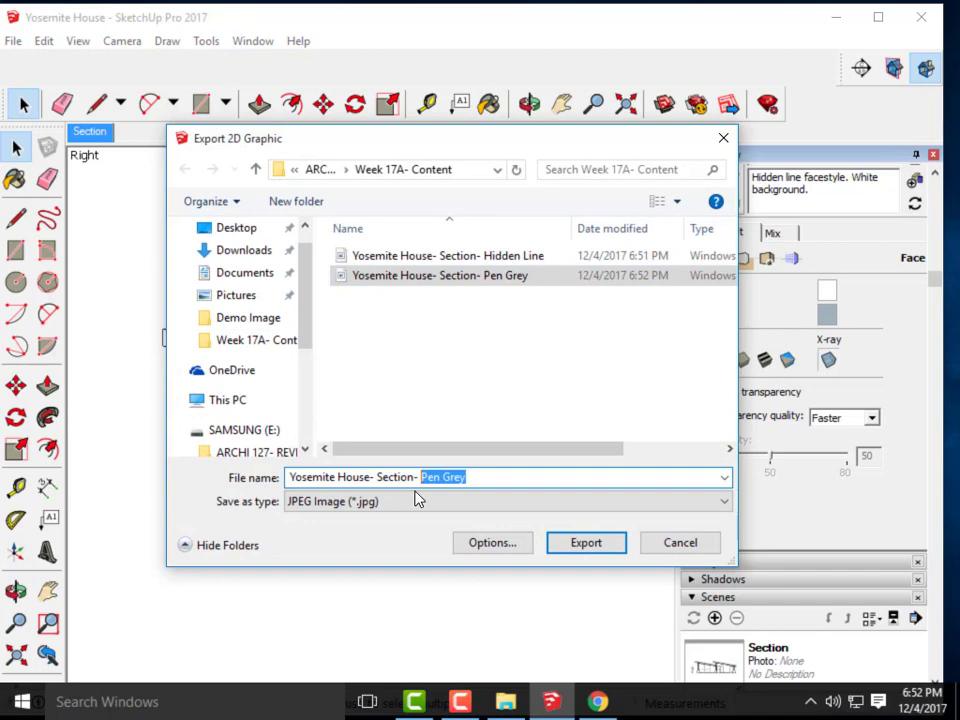
pyautogui.write('Xra')
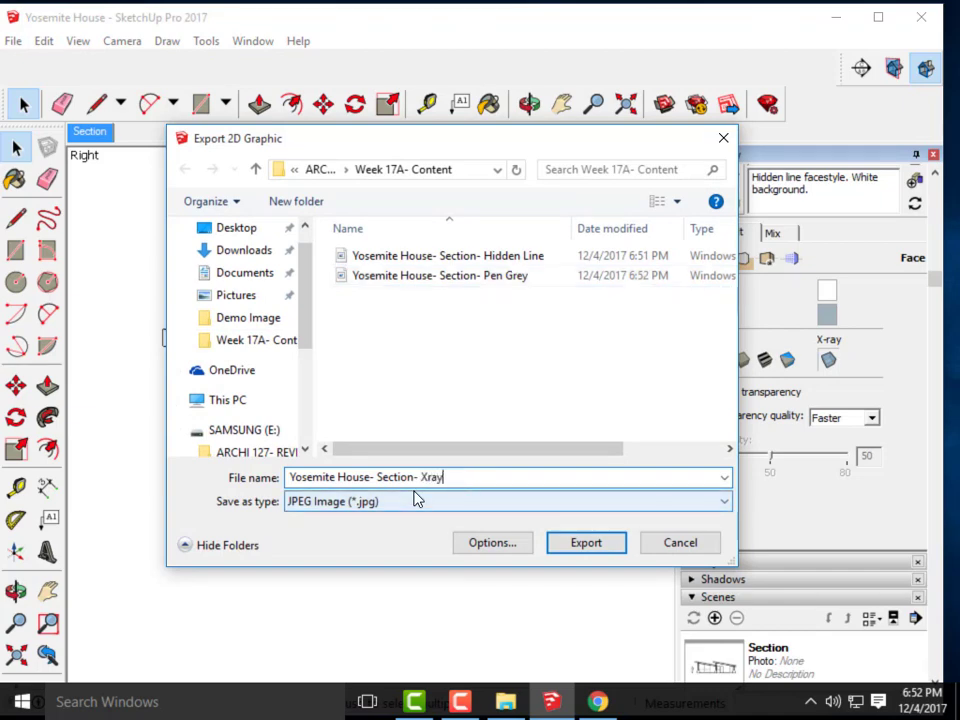
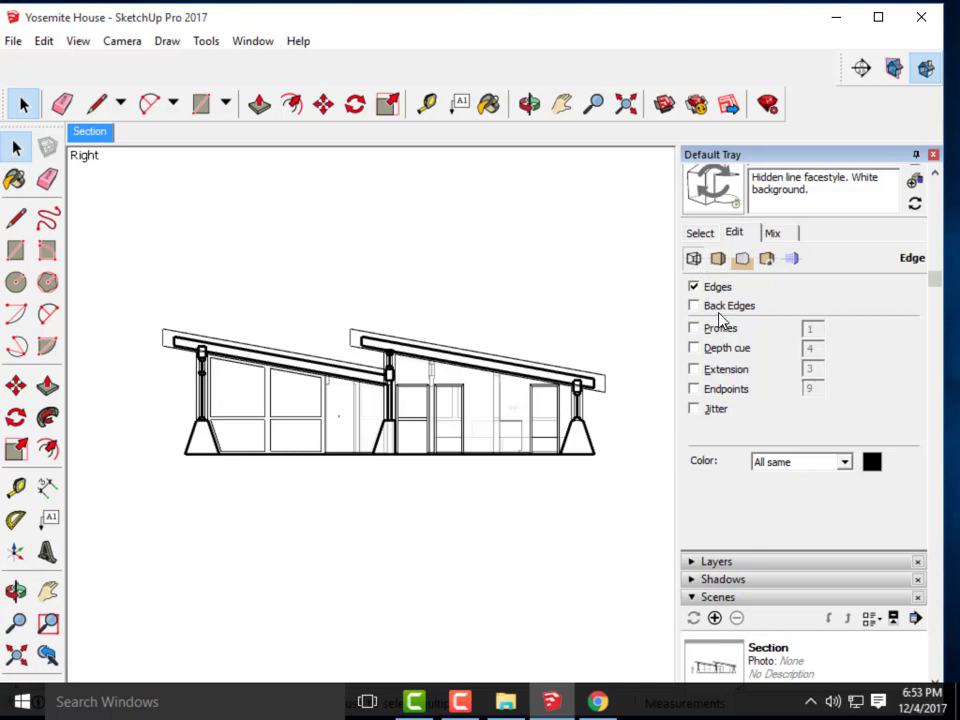
# - Switch the style's edges off and back on, and turn on shadows with their settings expanded
pyautogui.click(694, 287)
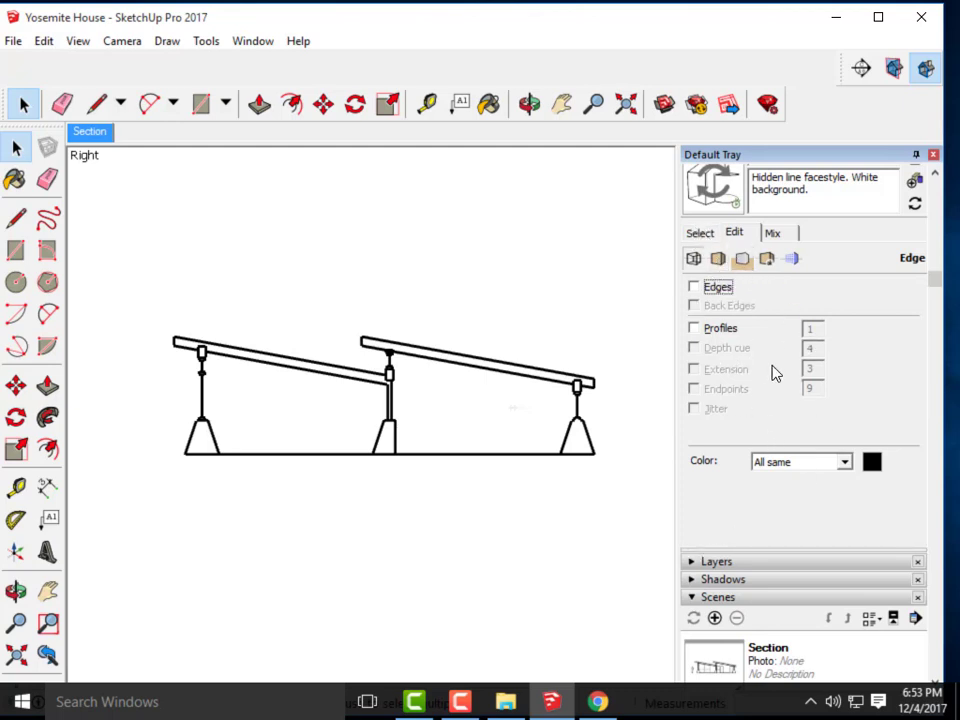
pyautogui.moveTo(934, 278); pyautogui.dragTo(934, 324)
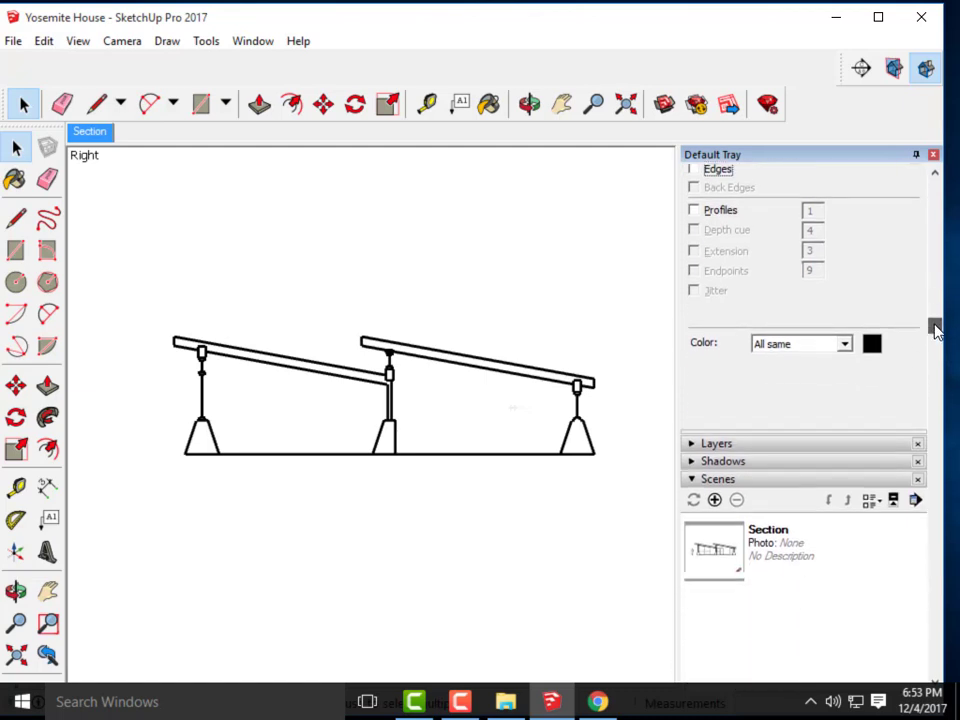
pyautogui.click(697, 464)
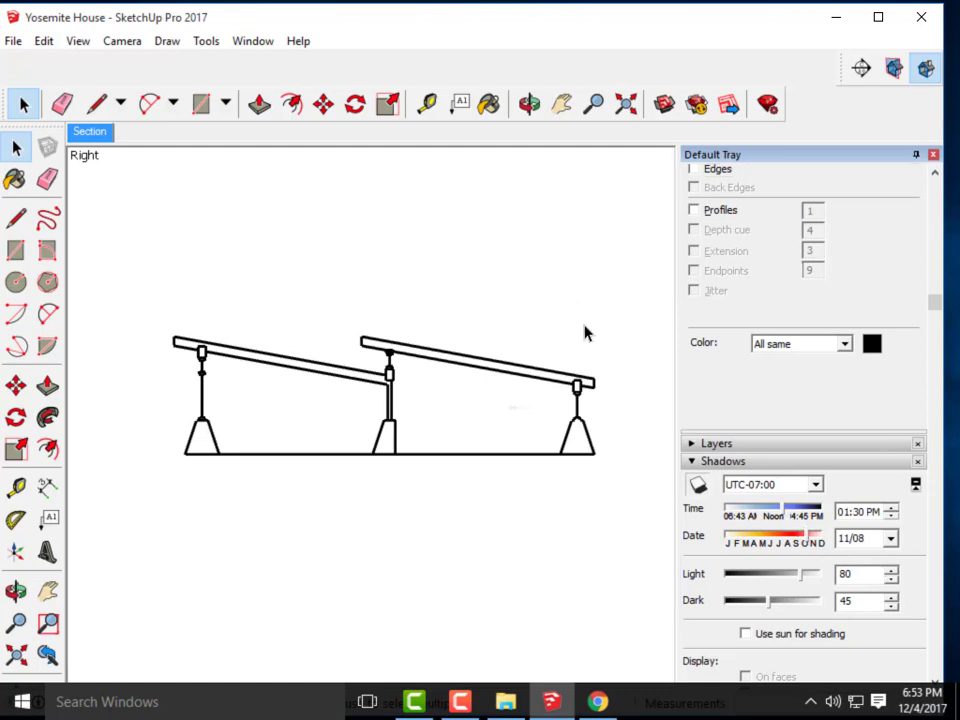
pyautogui.scroll(5, 772, 289)
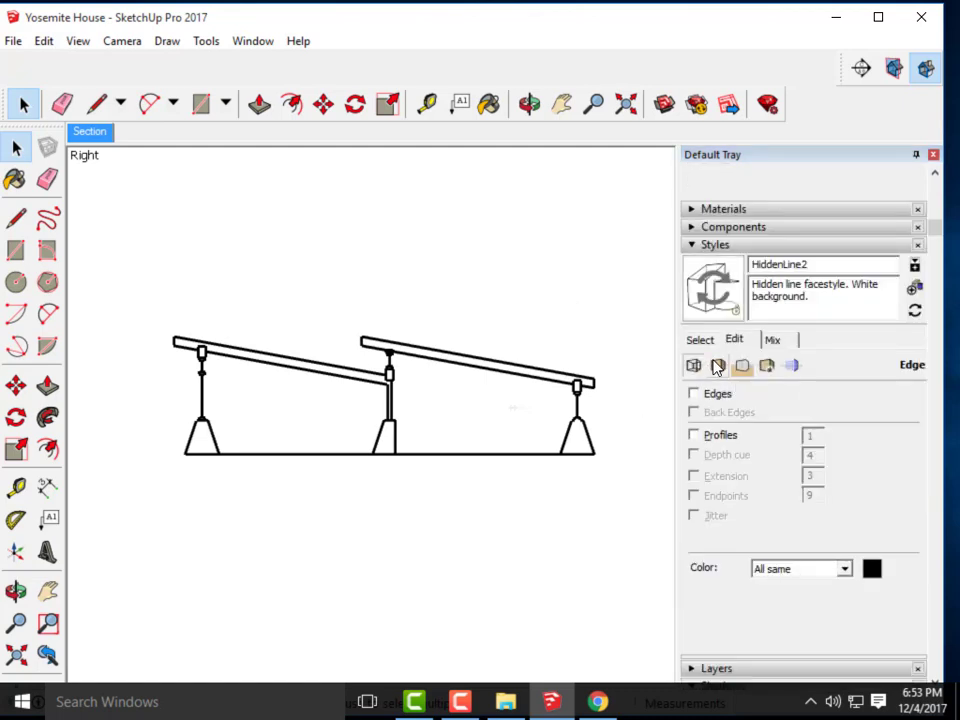
pyautogui.click(695, 396)
pyautogui.scroll(-5, 740, 370)
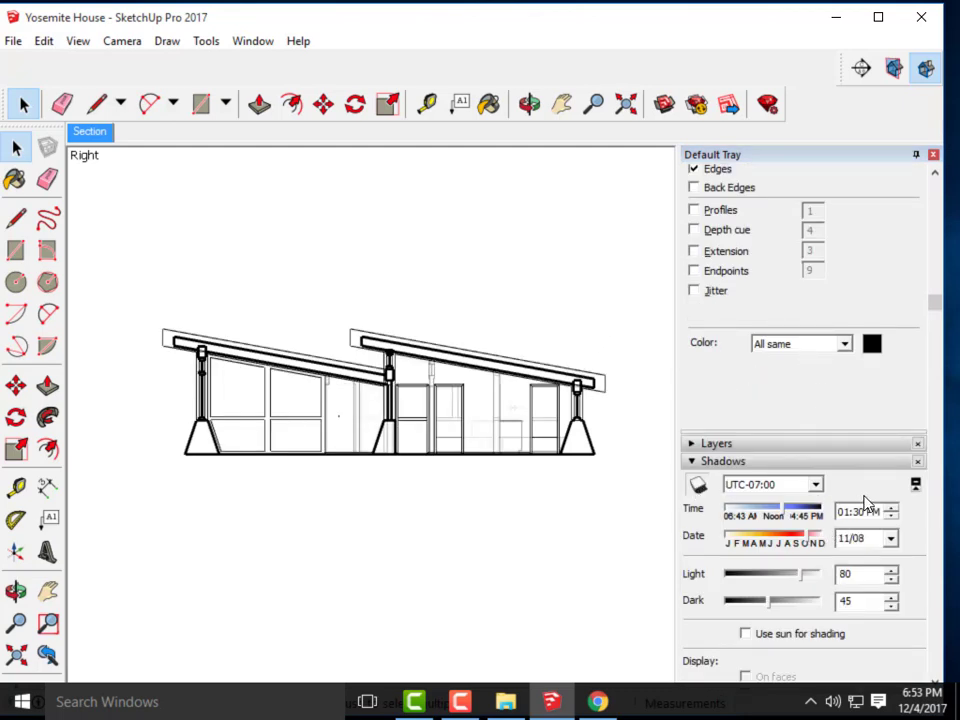
# - Try a shadow time of 02:10 PM and a date of 10/16 on the X-ray section
pyautogui.click(817, 486)
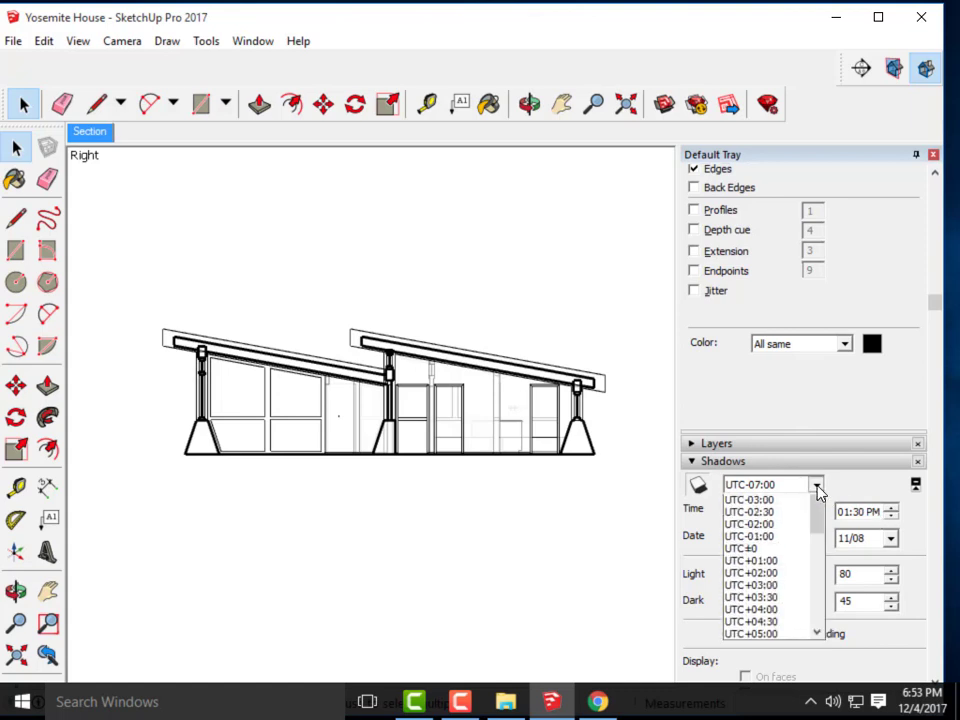
pyautogui.click(773, 497)
pyautogui.click(790, 517)
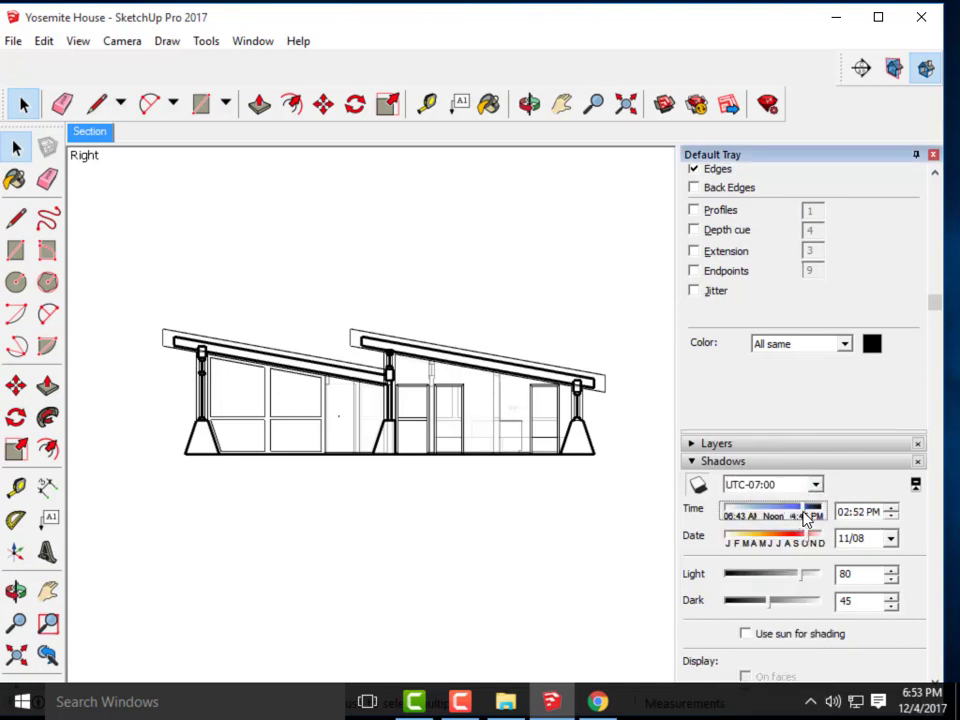
pyautogui.scroll(-5, 790, 517)
pyautogui.scroll(4, 796, 515)
pyautogui.scroll(2, 808, 541)
pyautogui.moveTo(808, 541); pyautogui.dragTo(803, 543)
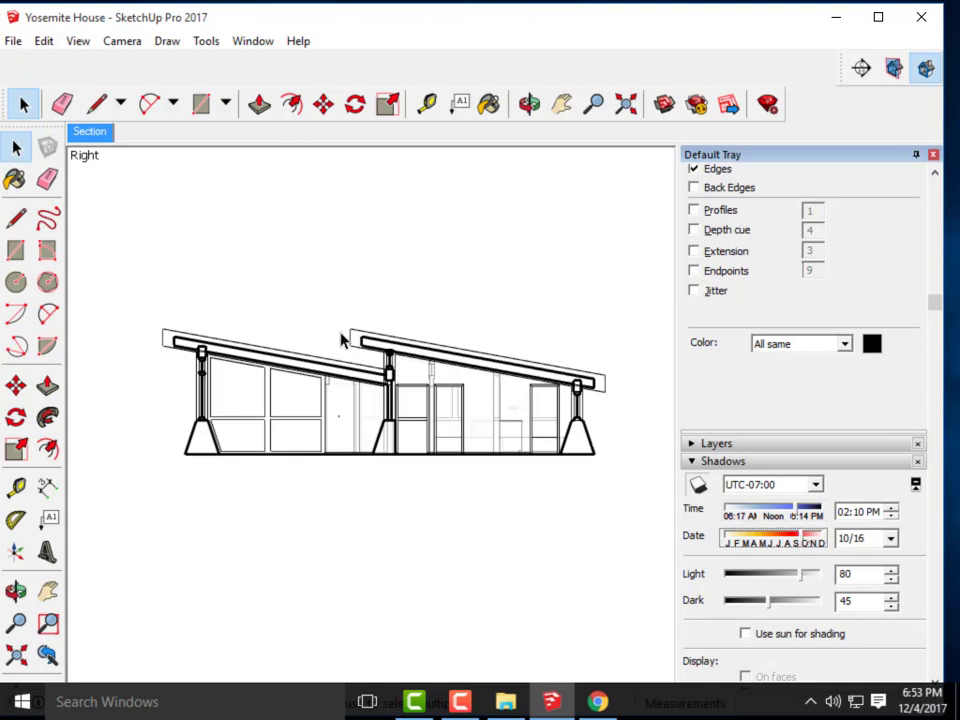
# - Turn off the section cuts and disable X-ray in the style's face settings
pyautogui.click(45, 42)
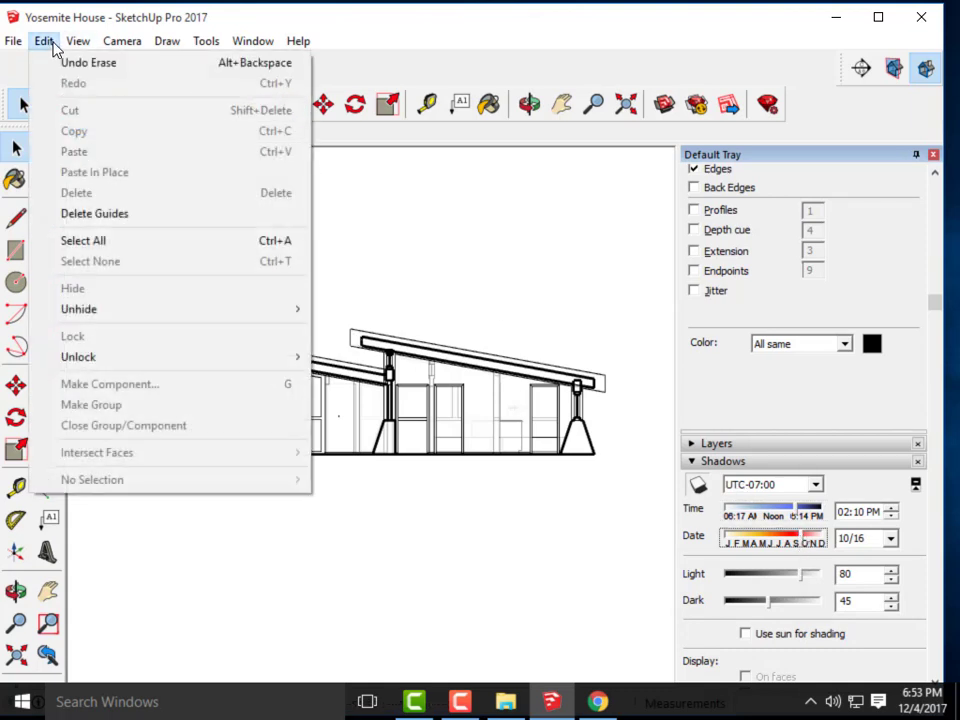
pyautogui.moveTo(80, 44)
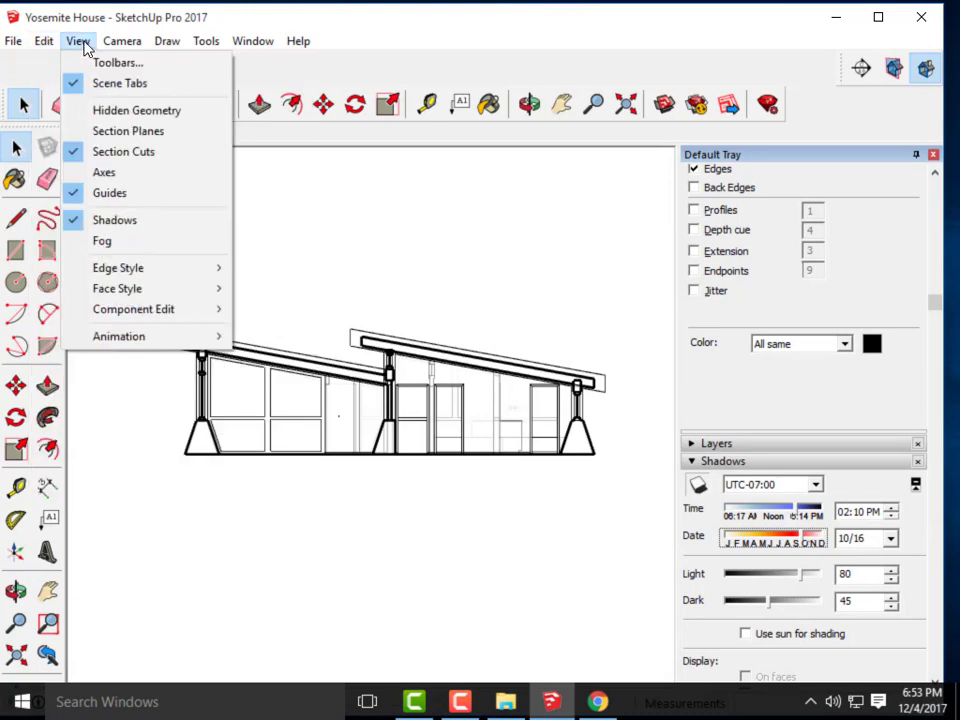
pyautogui.click(118, 152)
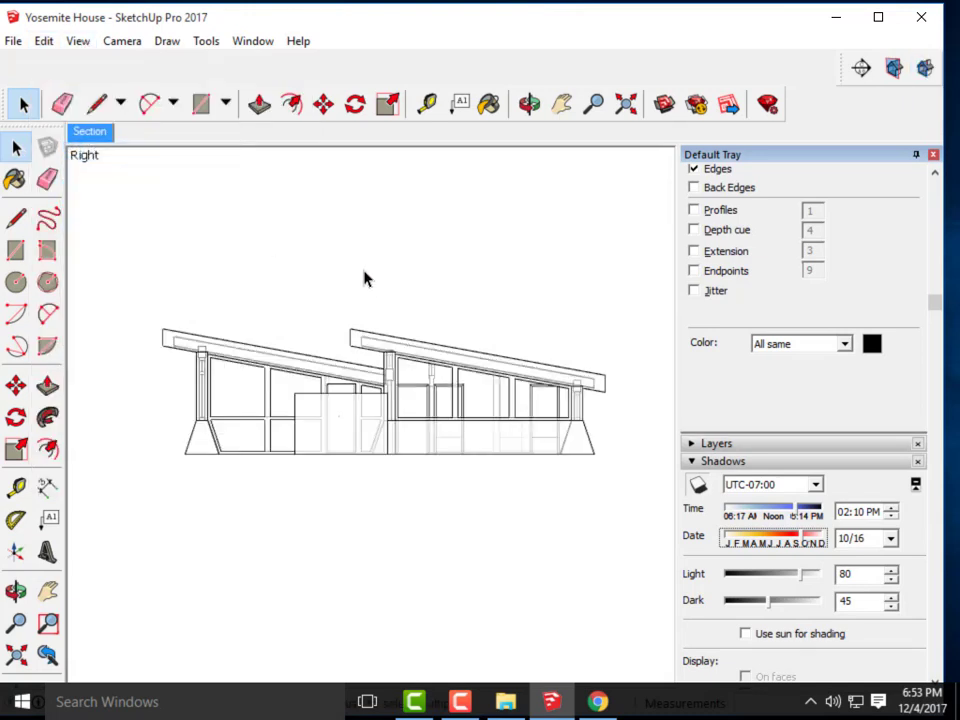
pyautogui.scroll(5, 754, 345)
pyautogui.click(719, 366)
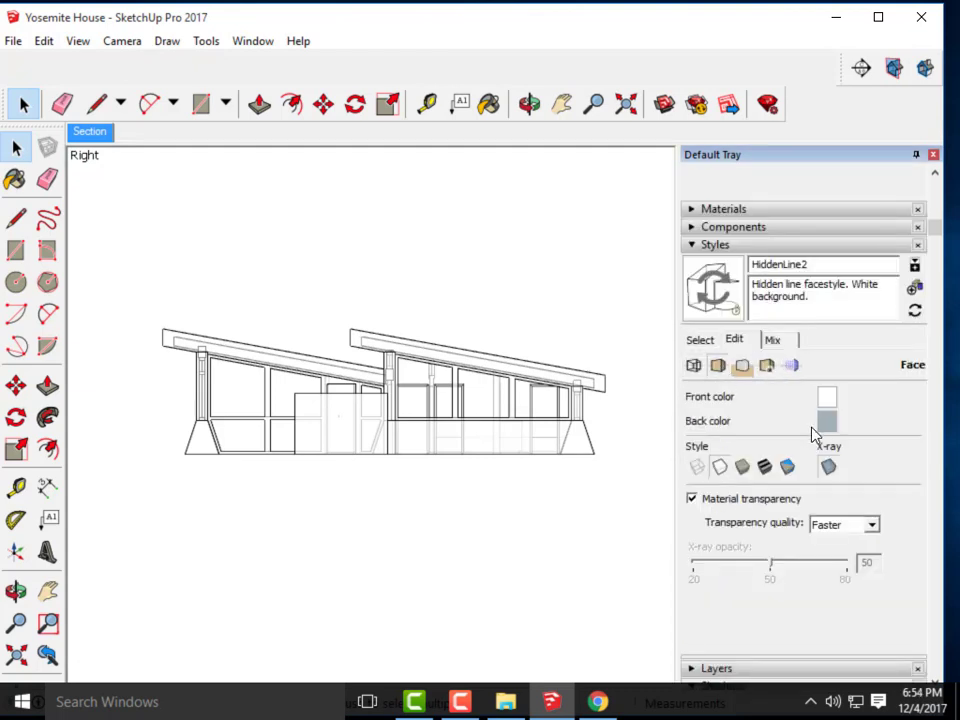
pyautogui.click(829, 467)
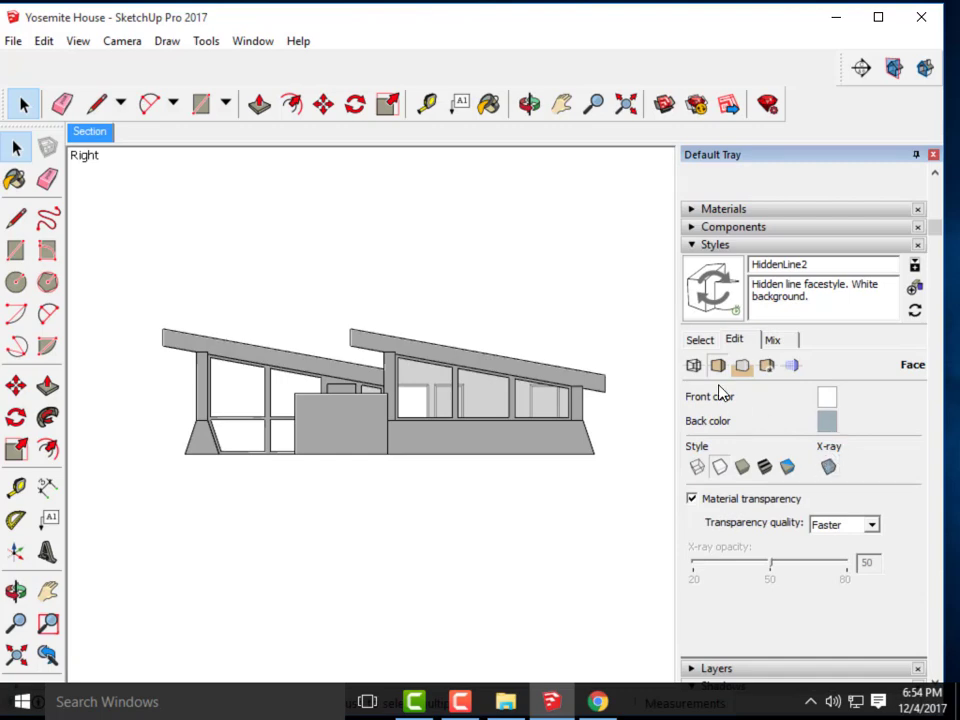
# - Set the shadow time to 11:47 AM and the date to 09/28
pyautogui.scroll(-5, 769, 448)
pyautogui.click(797, 401)
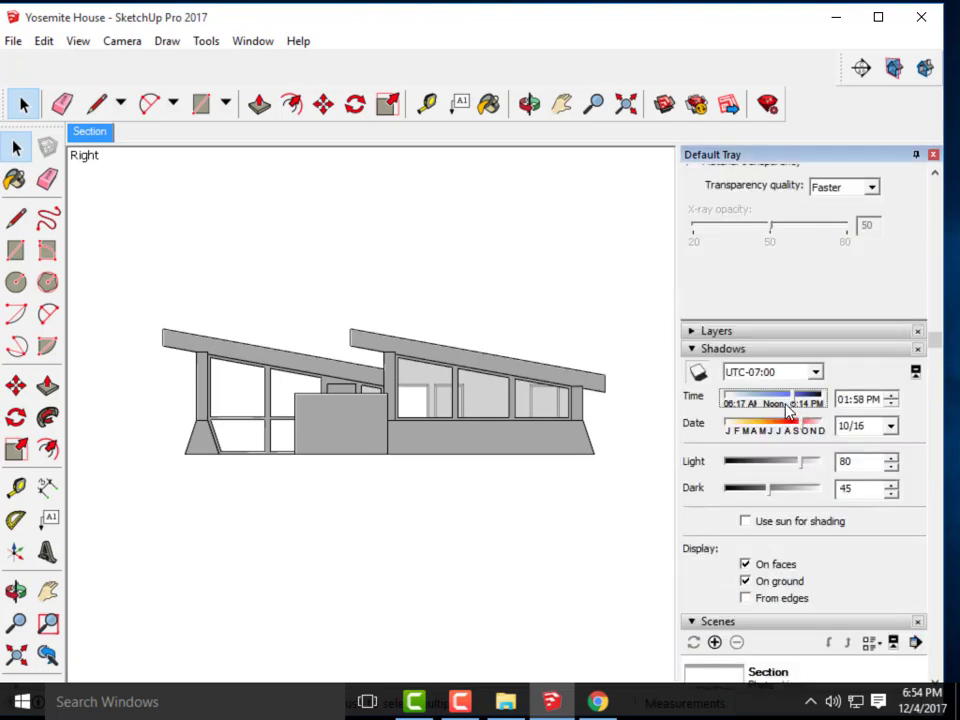
pyautogui.moveTo(810, 431)
pyautogui.mouseDown()
pyautogui.moveTo(774, 431)
pyautogui.moveTo(816, 428)
pyautogui.moveTo(796, 431)
pyautogui.moveTo(789, 401)
pyautogui.moveTo(765, 410)
pyautogui.moveTo(783, 404)
pyautogui.moveTo(773, 404)
pyautogui.mouseUp()
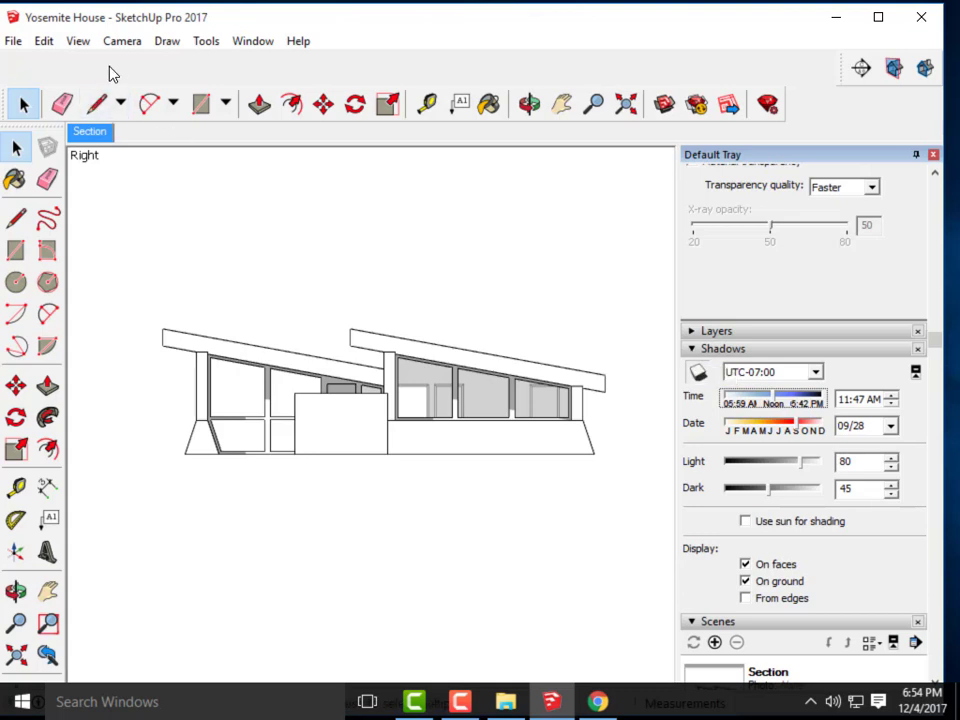
# - Turn the section cuts back on for the shadowed house view
pyautogui.click(79, 41)
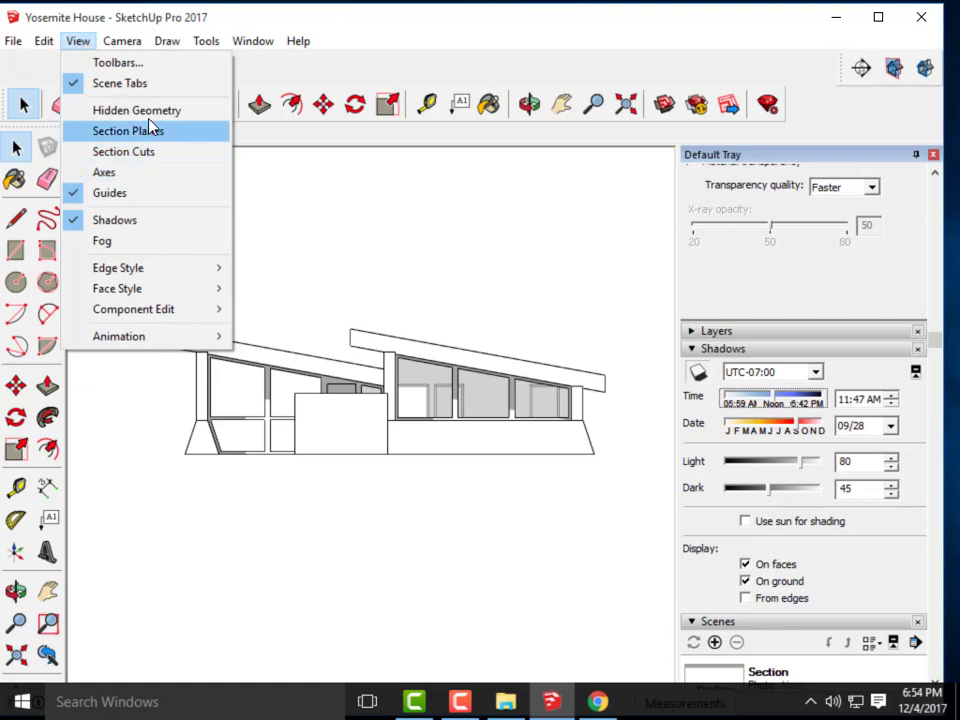
pyautogui.click(122, 41)
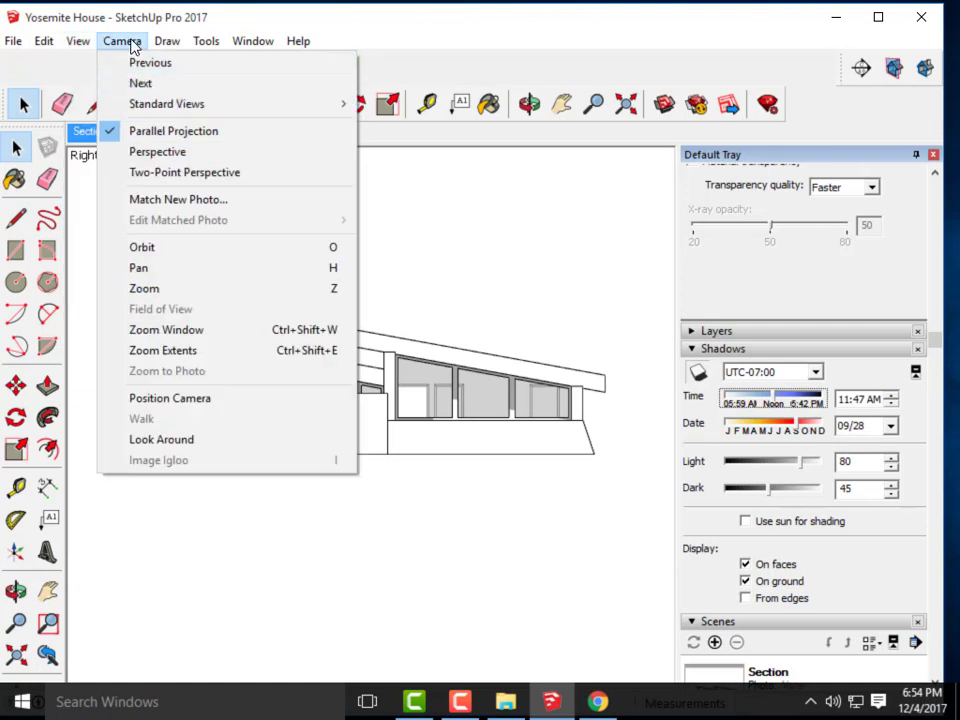
pyautogui.moveTo(87, 45)
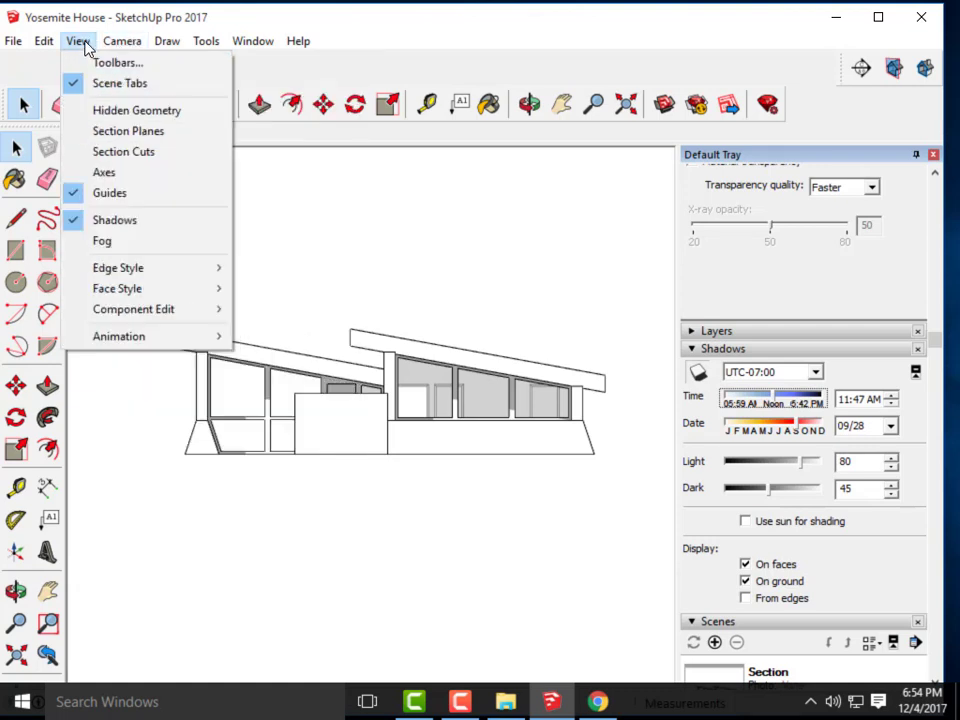
pyautogui.click(144, 153)
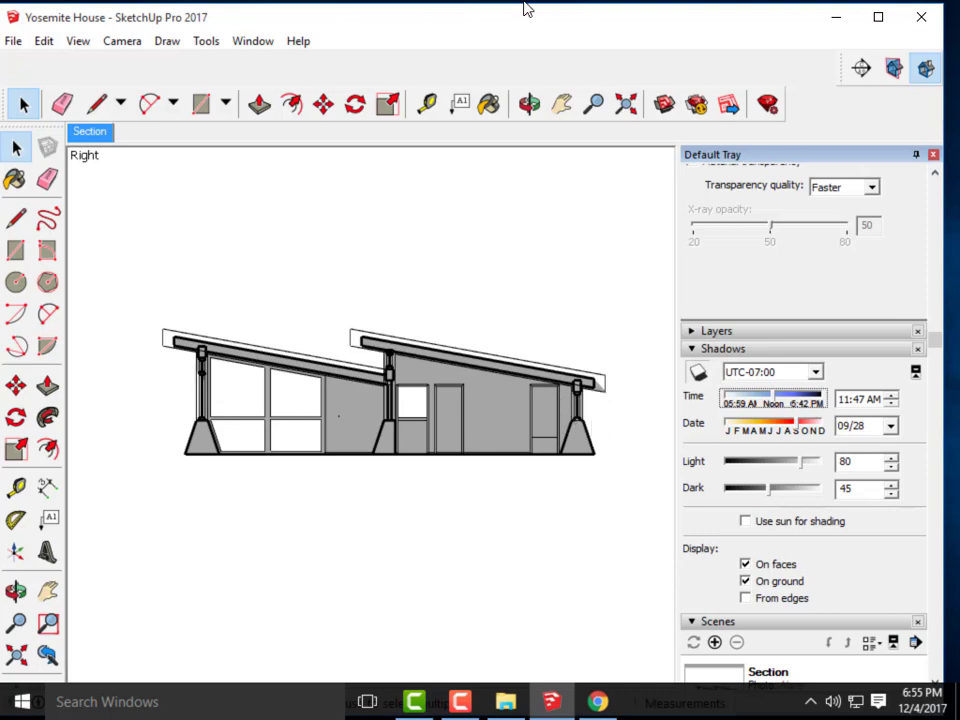
# - Minimize the model window and launch Adobe Photoshop CS6 (64 Bit)
pyautogui.click(833, 24)
pyautogui.click(101, 700)
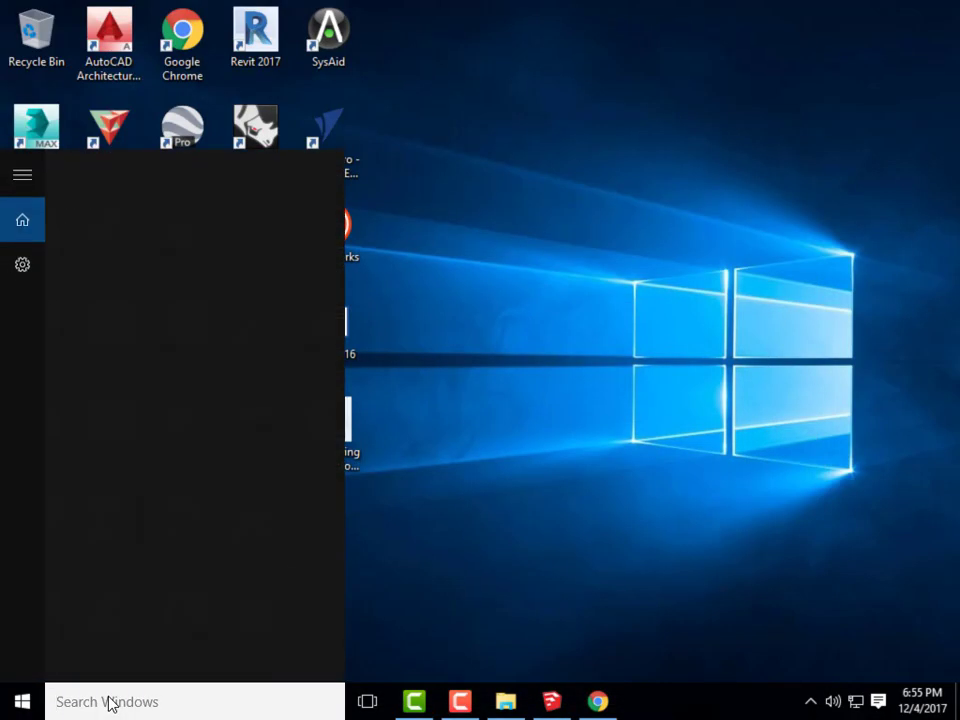
pyautogui.write('photo')
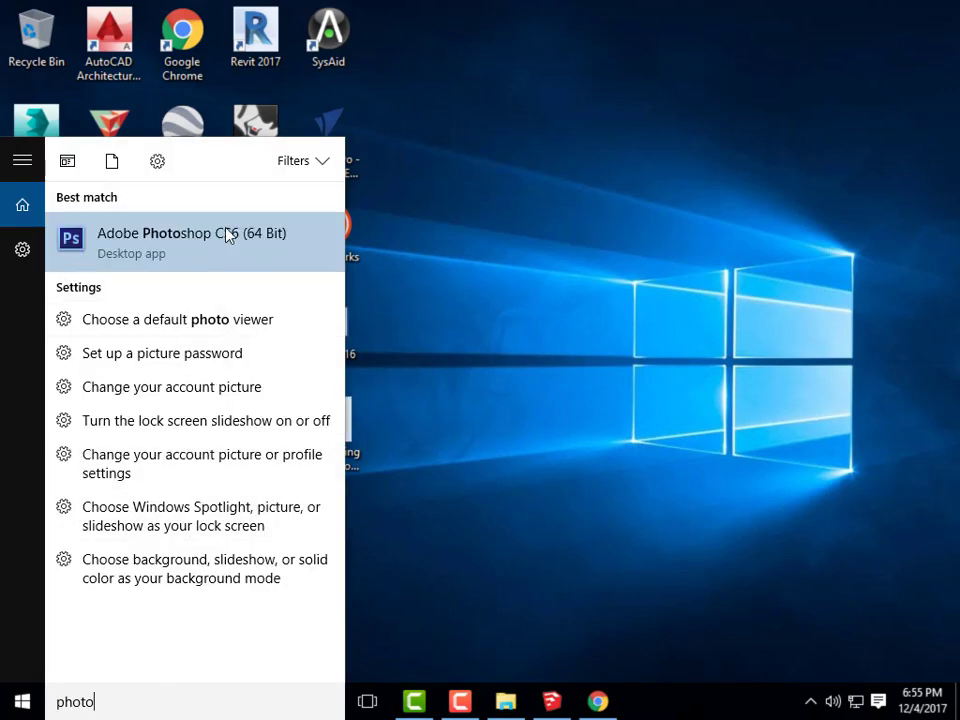
pyautogui.click(229, 234)
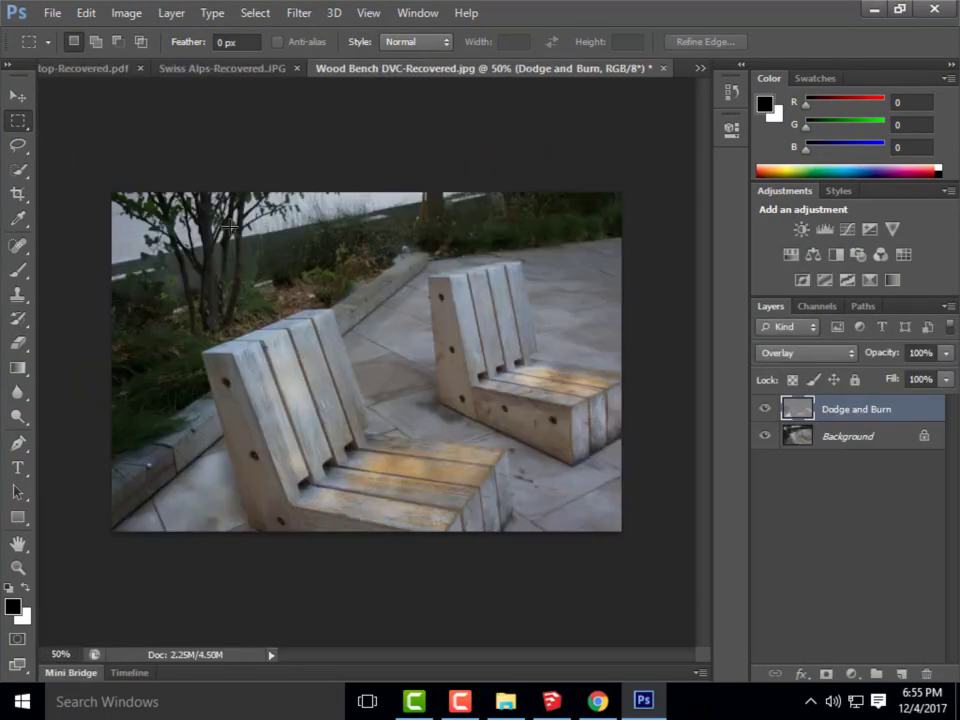
# - Close the recovered Wood Bench DVC, Swiss Alps and Italian Rooftop documents without saving changes
pyautogui.click(662, 68)
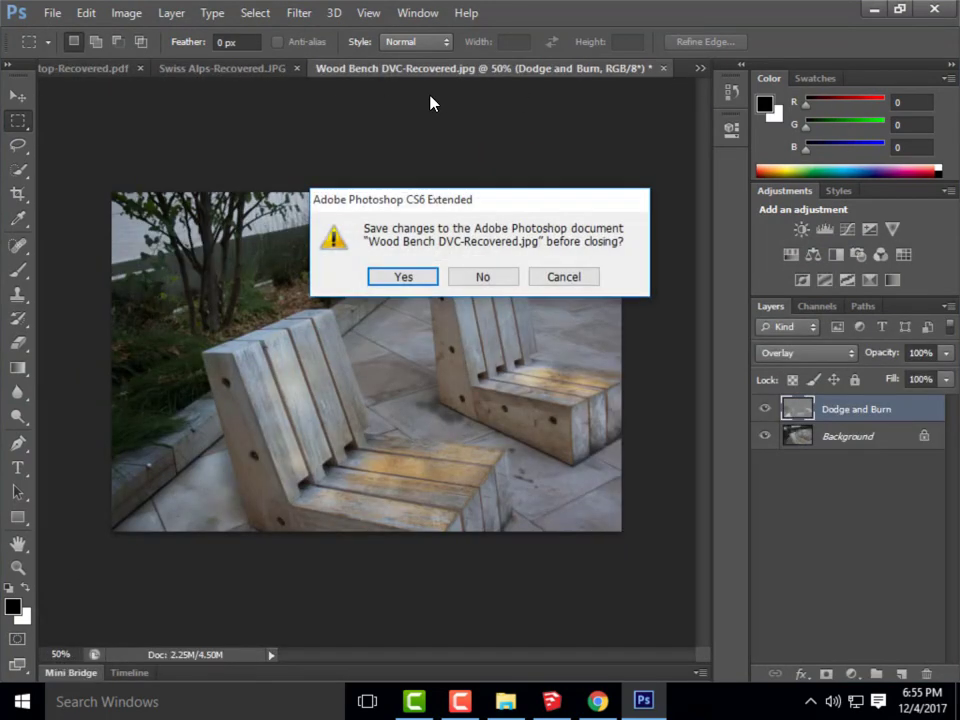
pyautogui.click(481, 279)
pyautogui.click(662, 68)
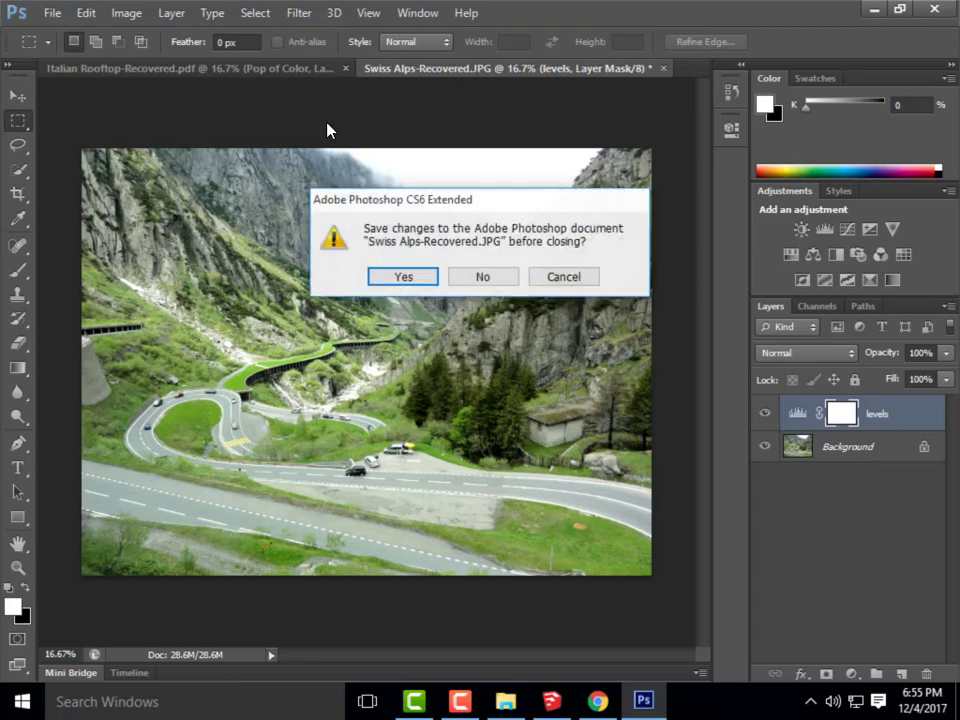
pyautogui.click(490, 280)
pyautogui.click(402, 68)
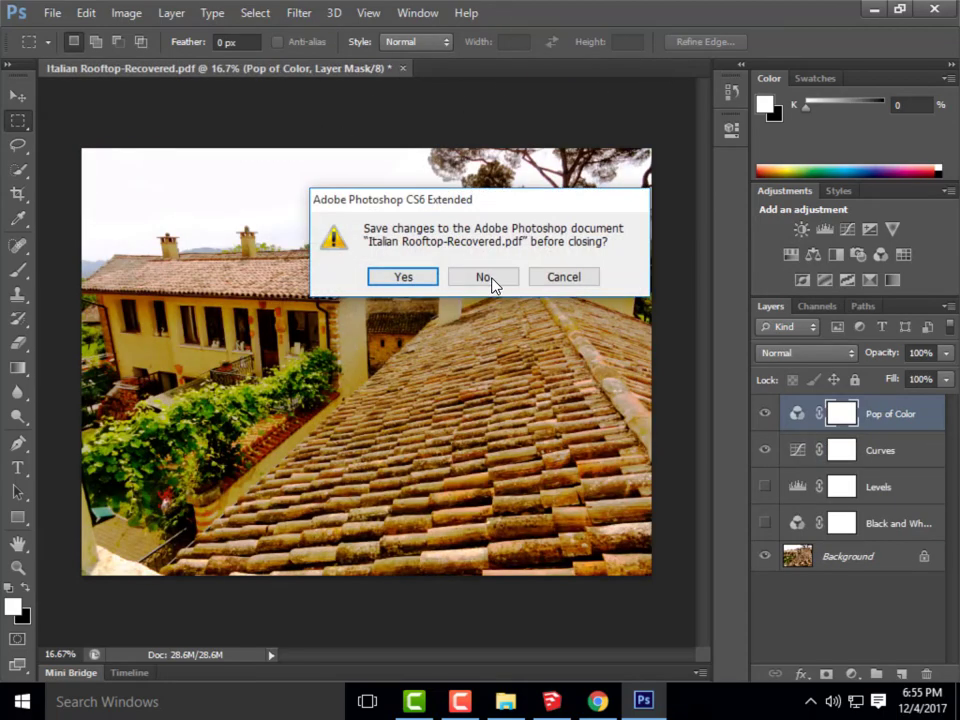
pyautogui.click(490, 279)
# - Open Yosemite House- Section- Hidden Line from the Week 17A- Content folder in ARCHI 135- DIGITAL TOOLS- FALL 2017 on the SAMSUNG (E:) drive
pyautogui.click(58, 15)
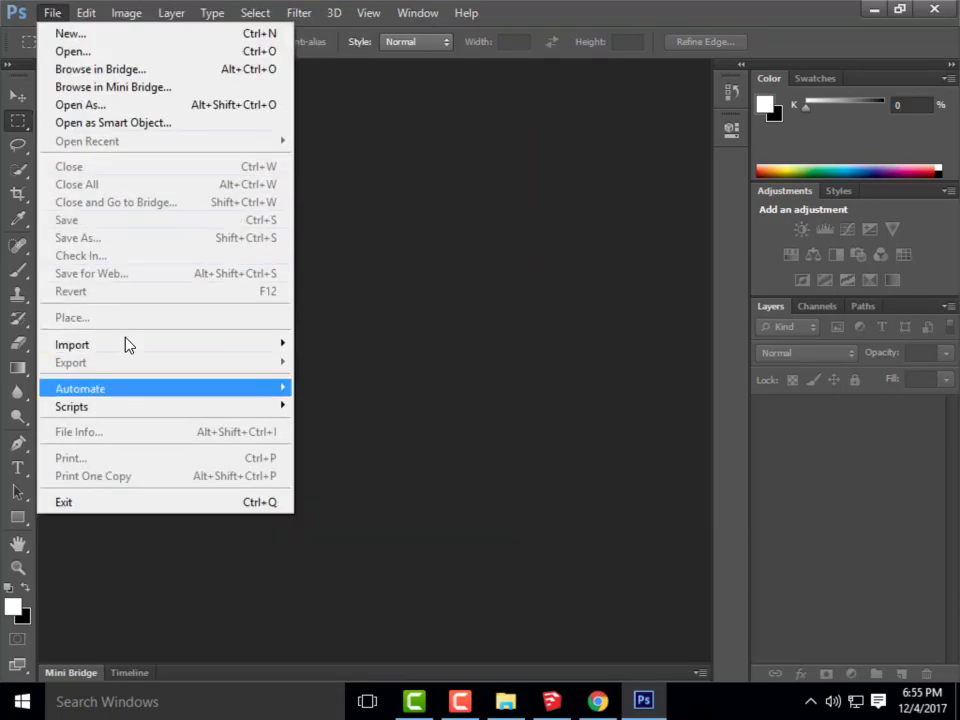
pyautogui.click(96, 51)
pyautogui.click(400, 76)
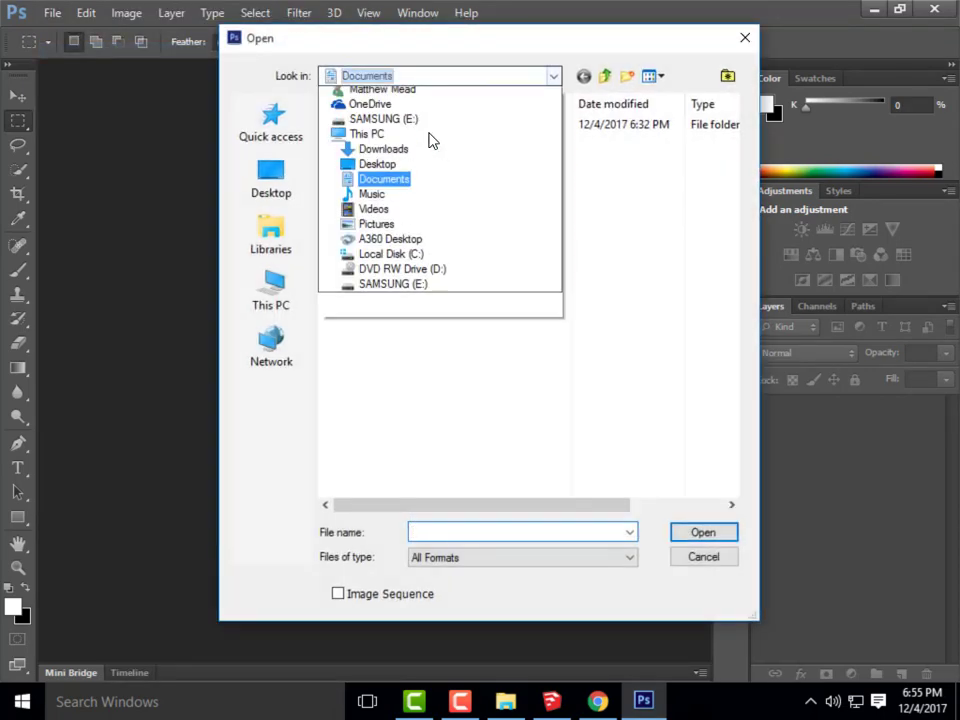
pyautogui.click(393, 349)
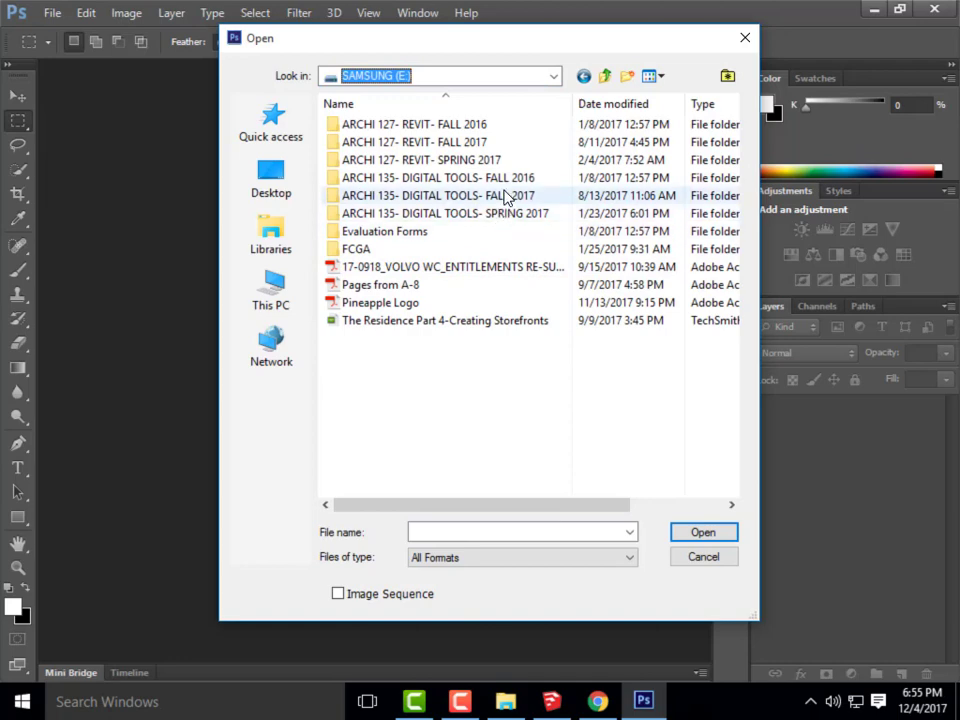
pyautogui.doubleClick(495, 195)
pyautogui.scroll(-5, 528, 295)
pyautogui.doubleClick(469, 446)
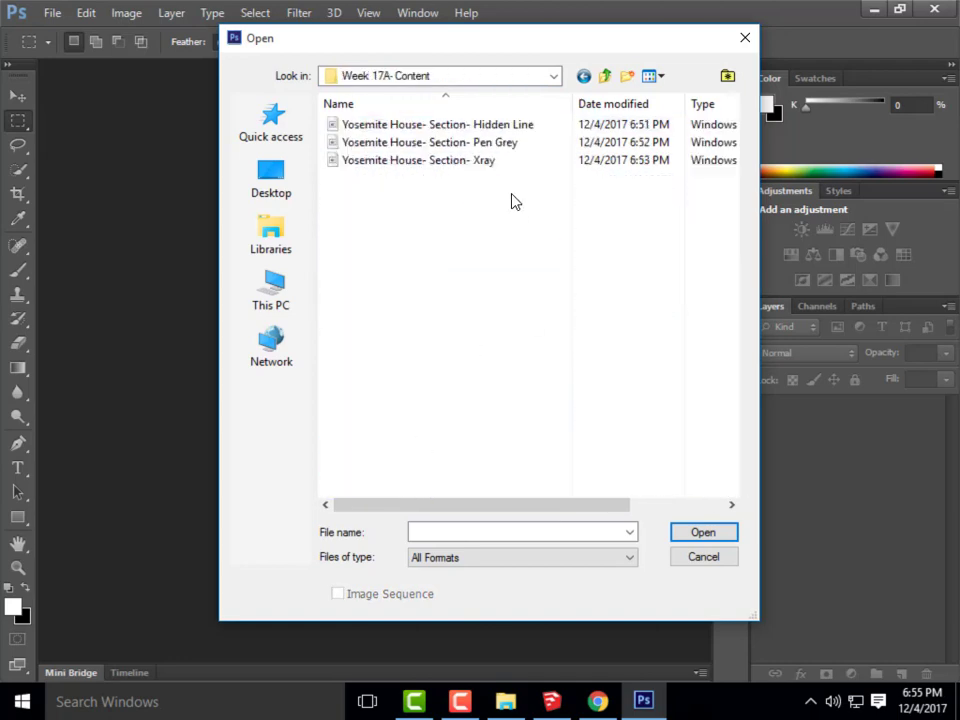
pyautogui.click(447, 125)
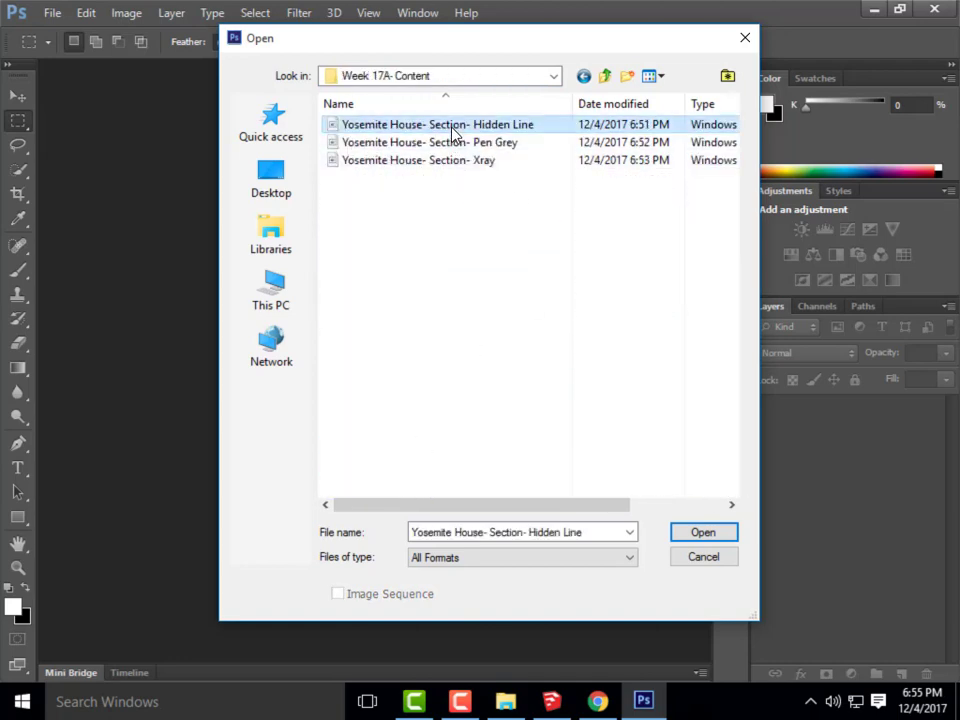
pyautogui.click(703, 535)
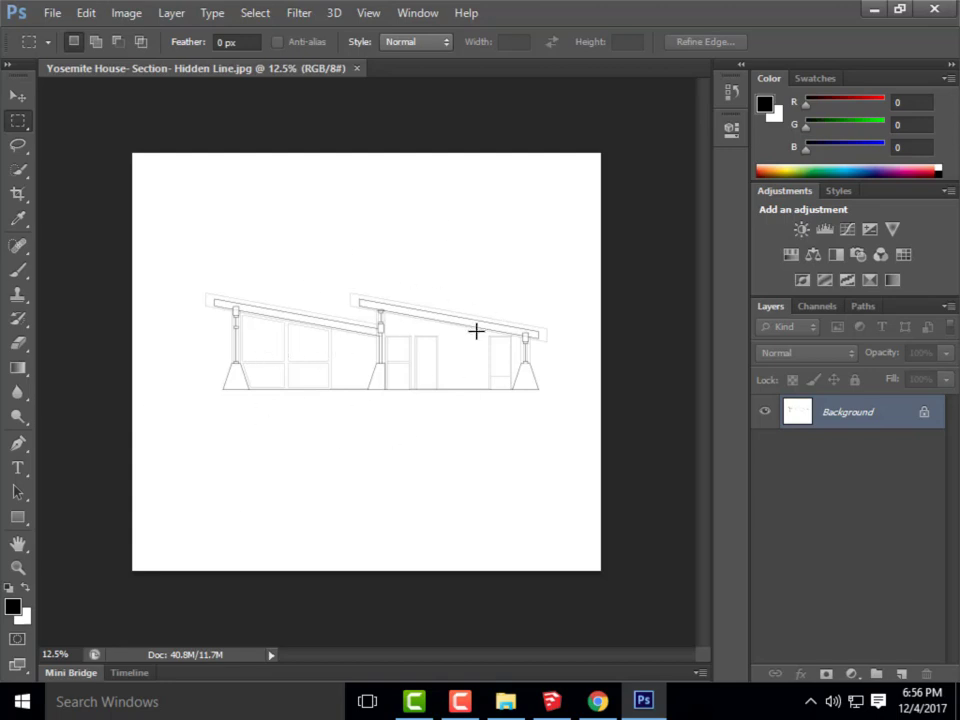
# - Place the Yosemite House- Section- Xray image over the hidden line drawing at its original size
pyautogui.click(52, 12)
pyautogui.click(140, 318)
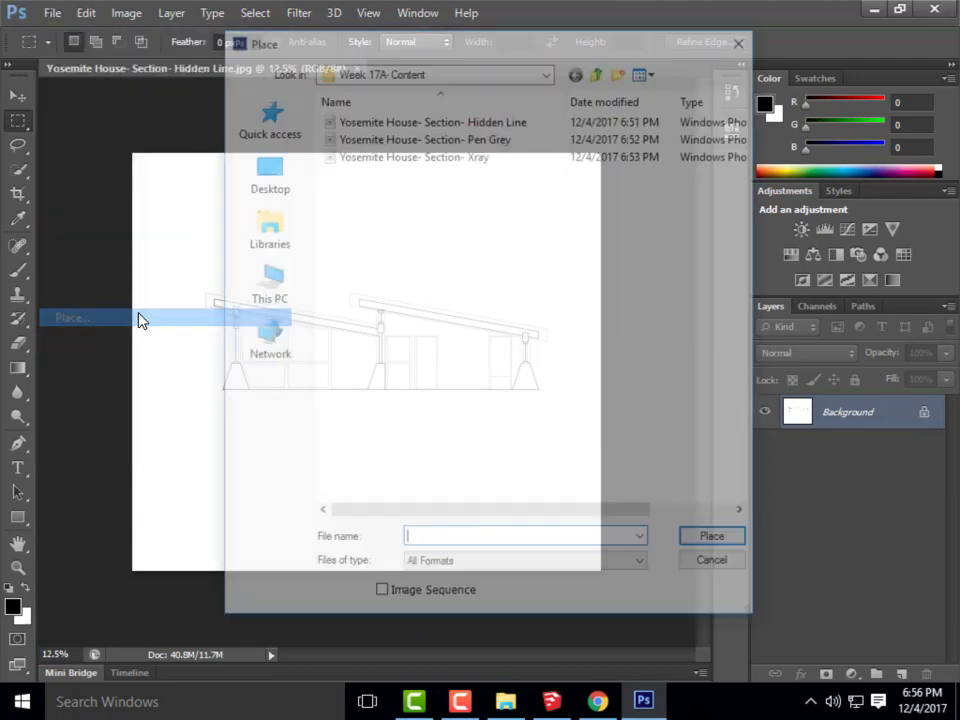
pyautogui.click(448, 153)
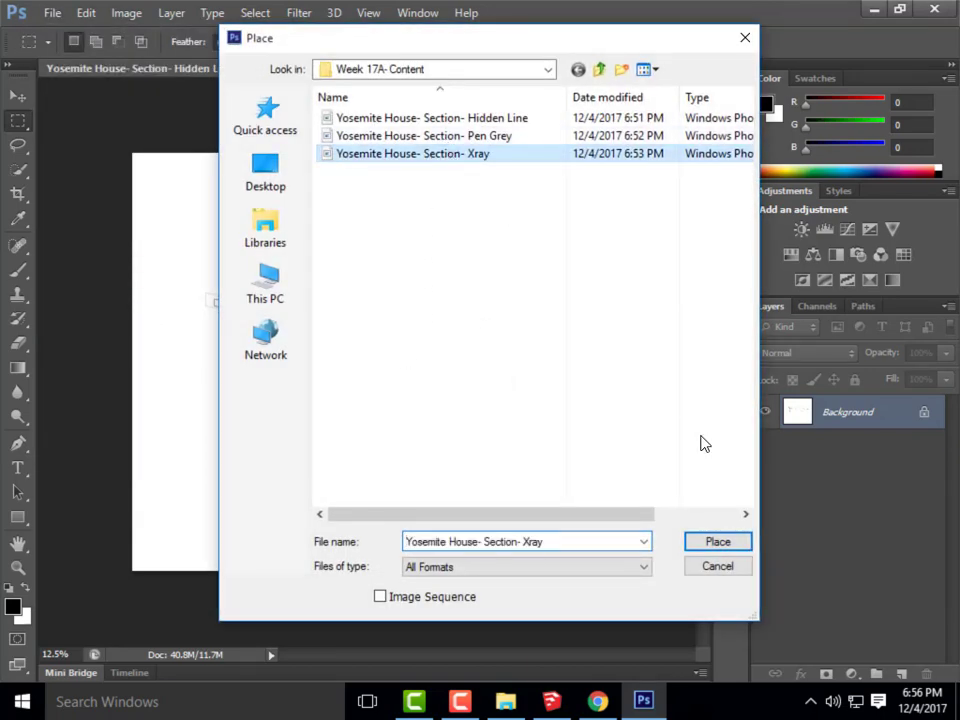
pyautogui.click(715, 548)
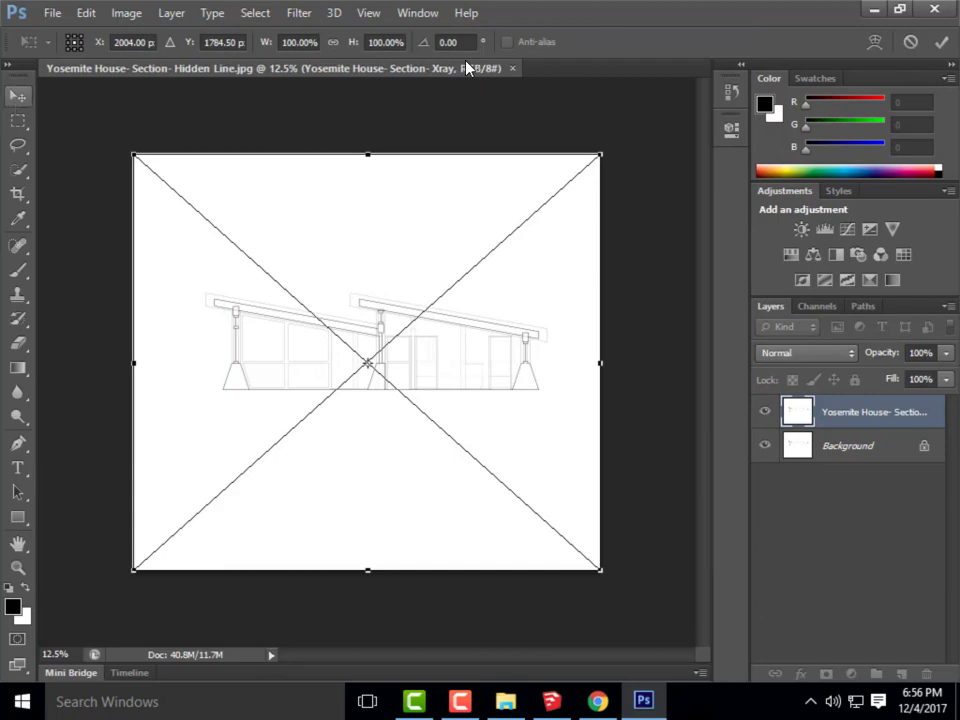
pyautogui.click(941, 41)
pyautogui.press('m')
# - Place the Yosemite House- Section- Pen Grey image above the X-ray layer at its original size
pyautogui.click(52, 12)
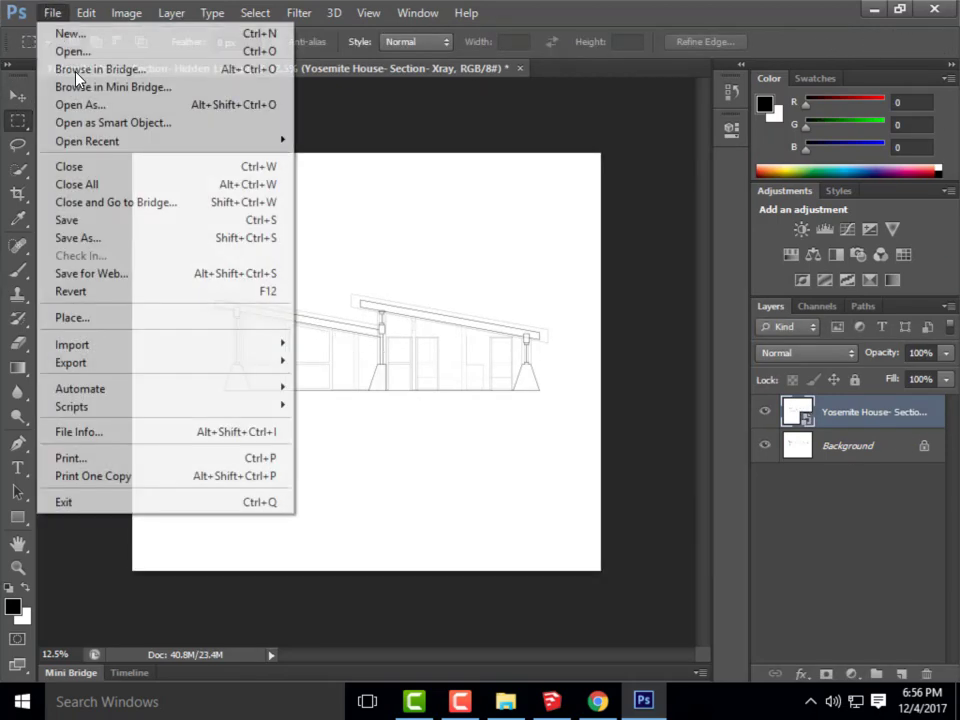
pyautogui.click(190, 318)
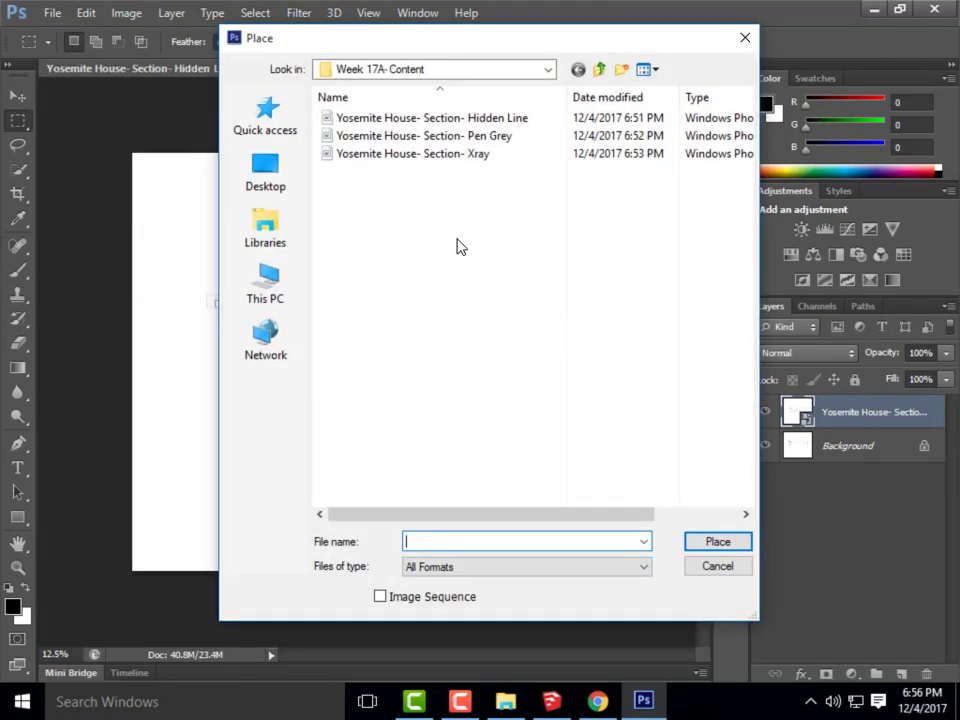
pyautogui.click(418, 135)
pyautogui.click(708, 545)
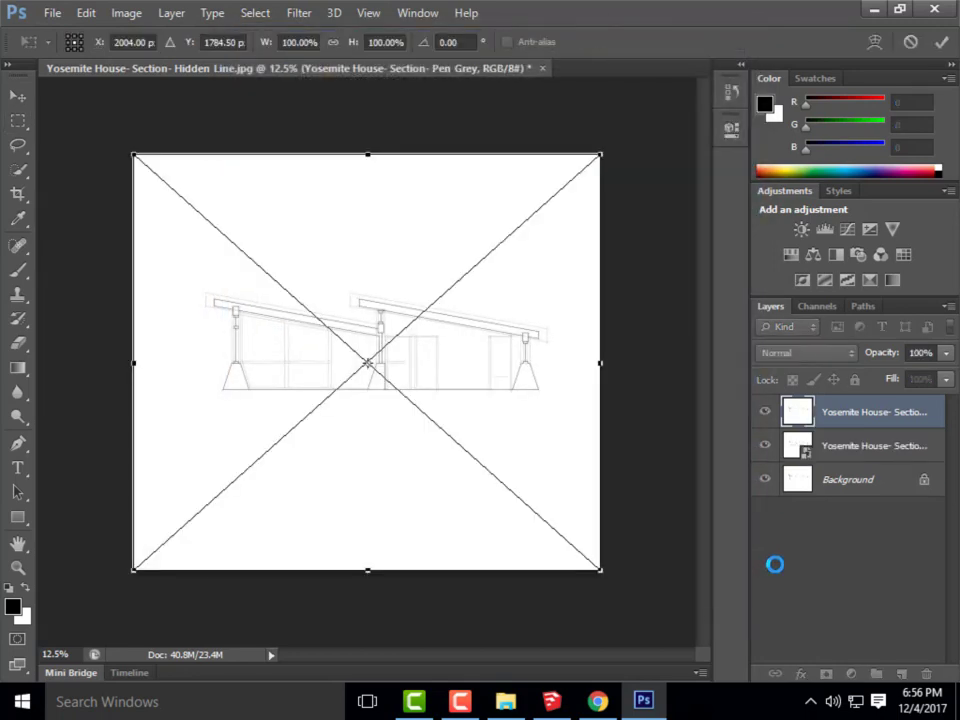
pyautogui.click(941, 42)
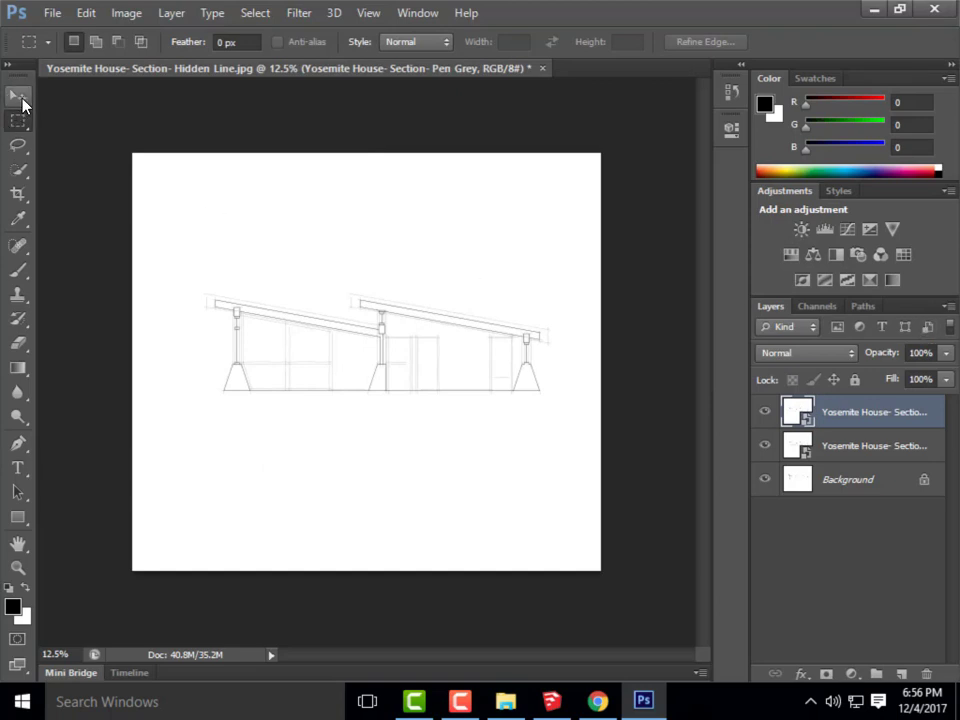
# - Convert the Background into a regular layer named Hidden Line and set its blend mode to Multiply
pyautogui.click(19, 97)
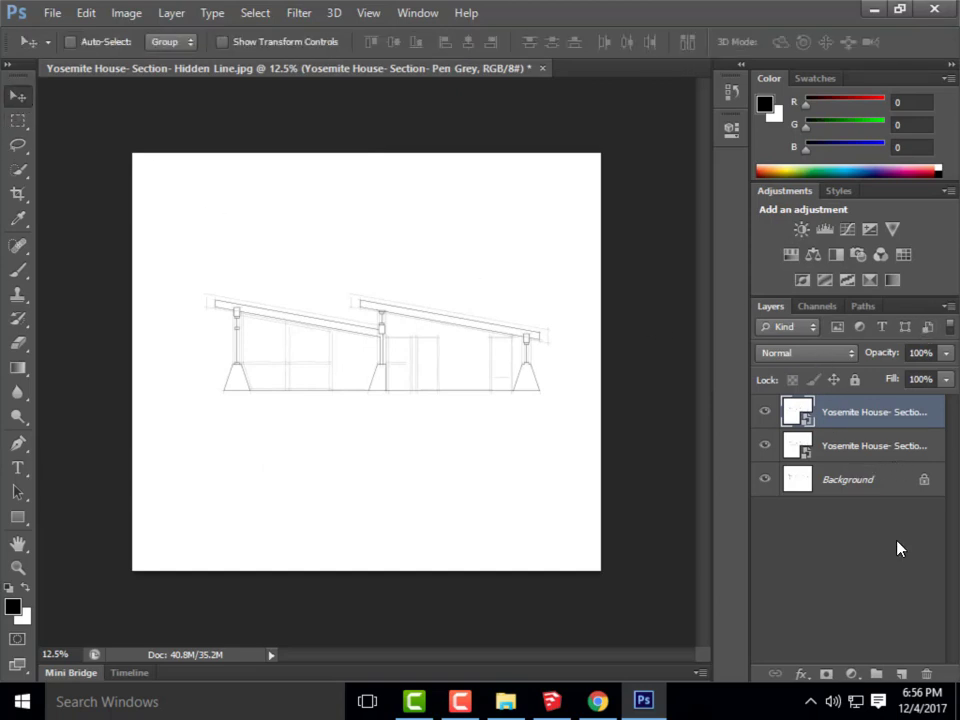
pyautogui.click(838, 482)
pyautogui.rightClick(868, 484)
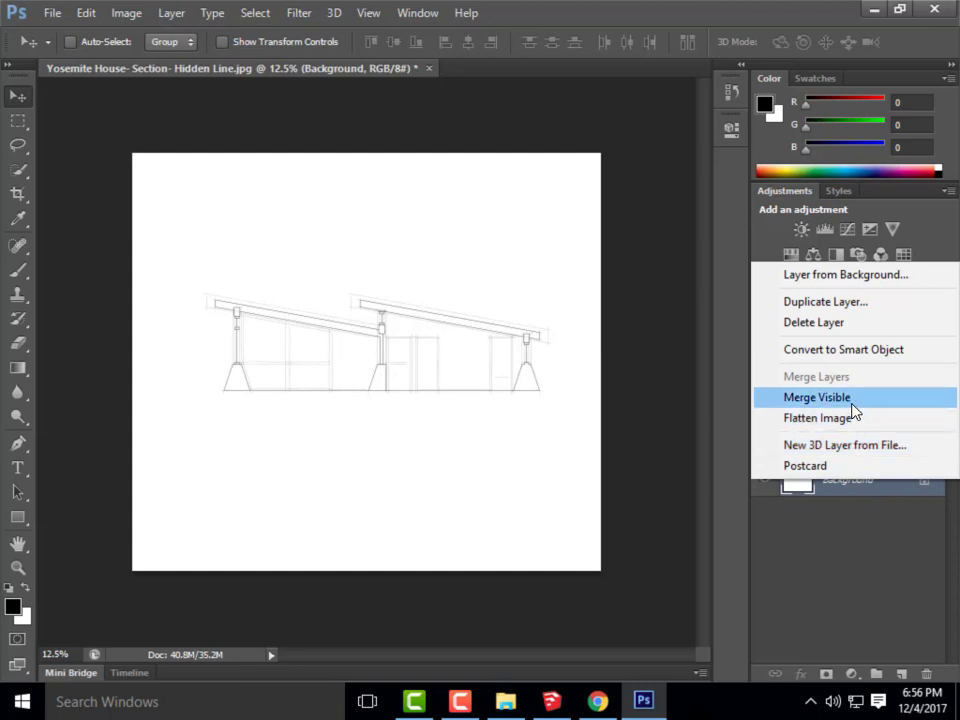
pyautogui.click(872, 277)
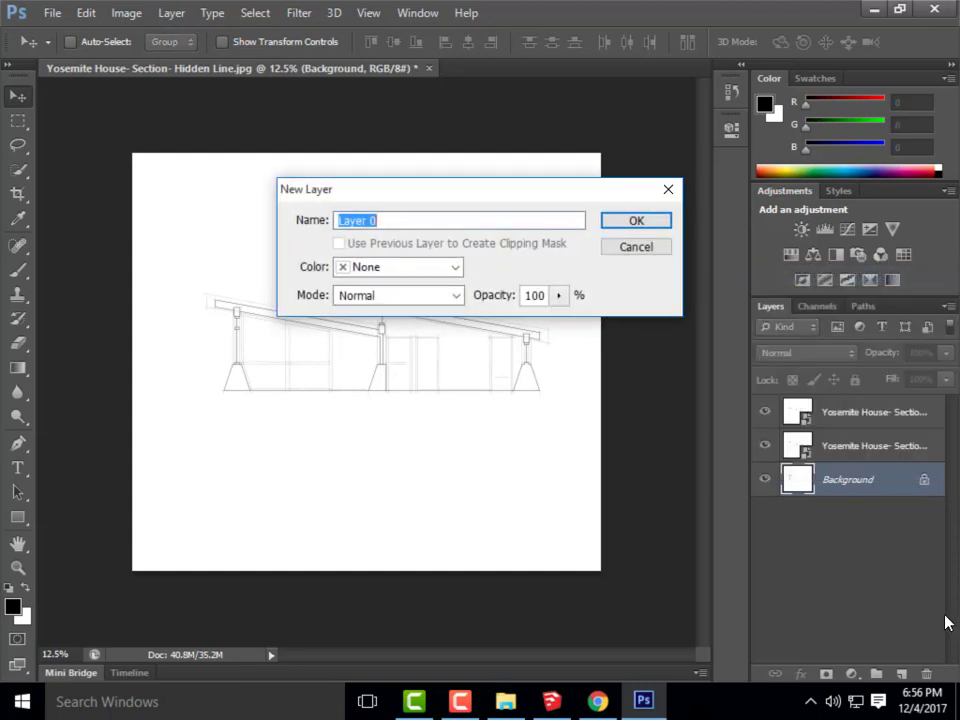
pyautogui.write('Hidden Line')
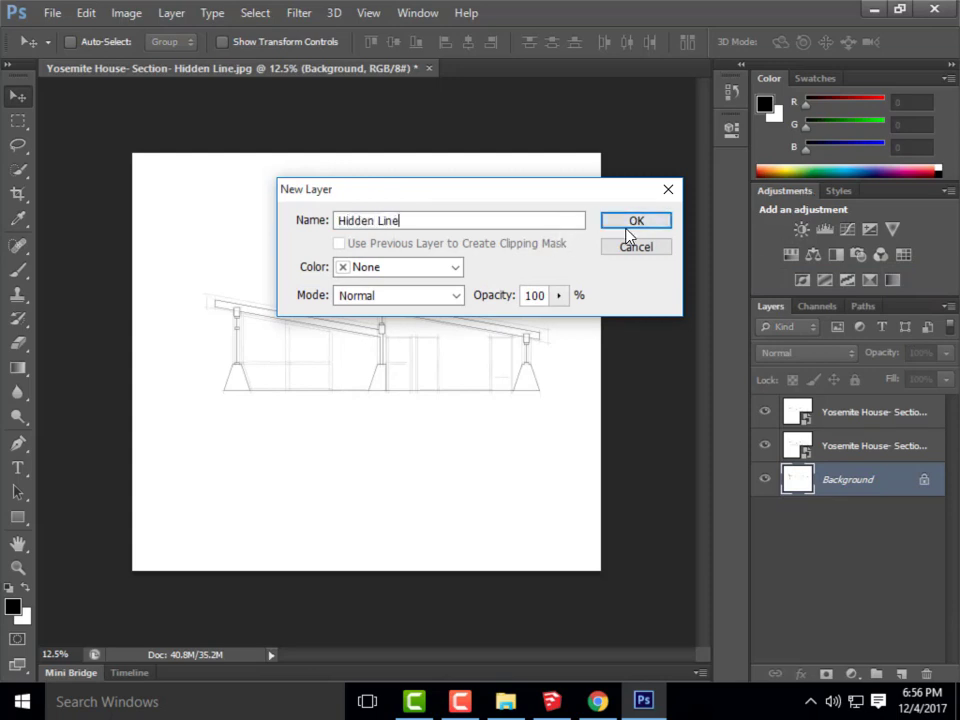
pyautogui.click(638, 223)
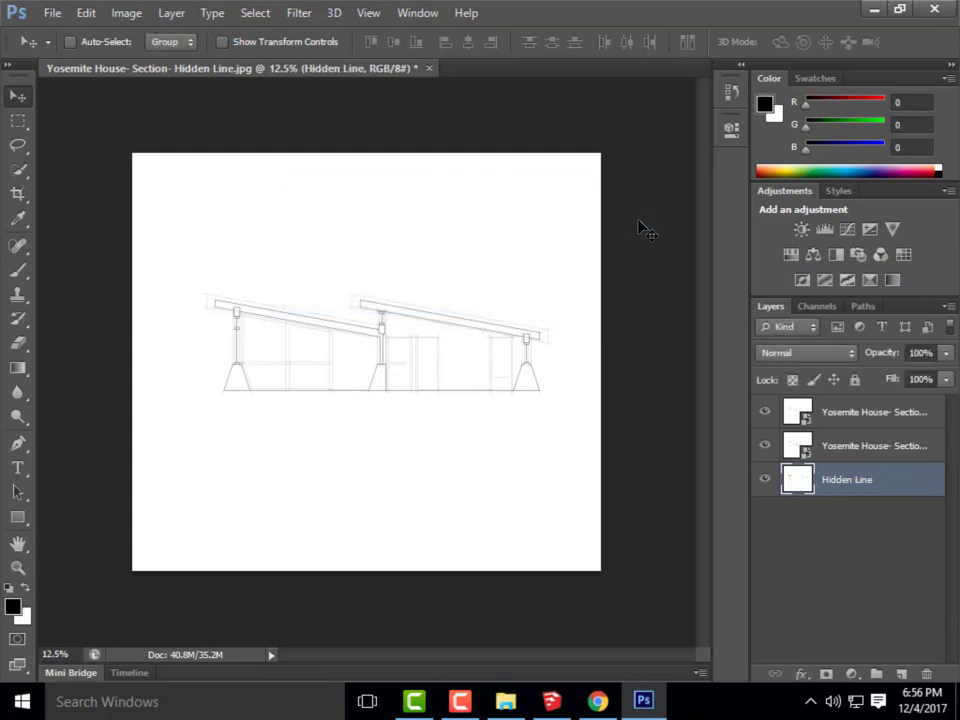
pyautogui.click(842, 356)
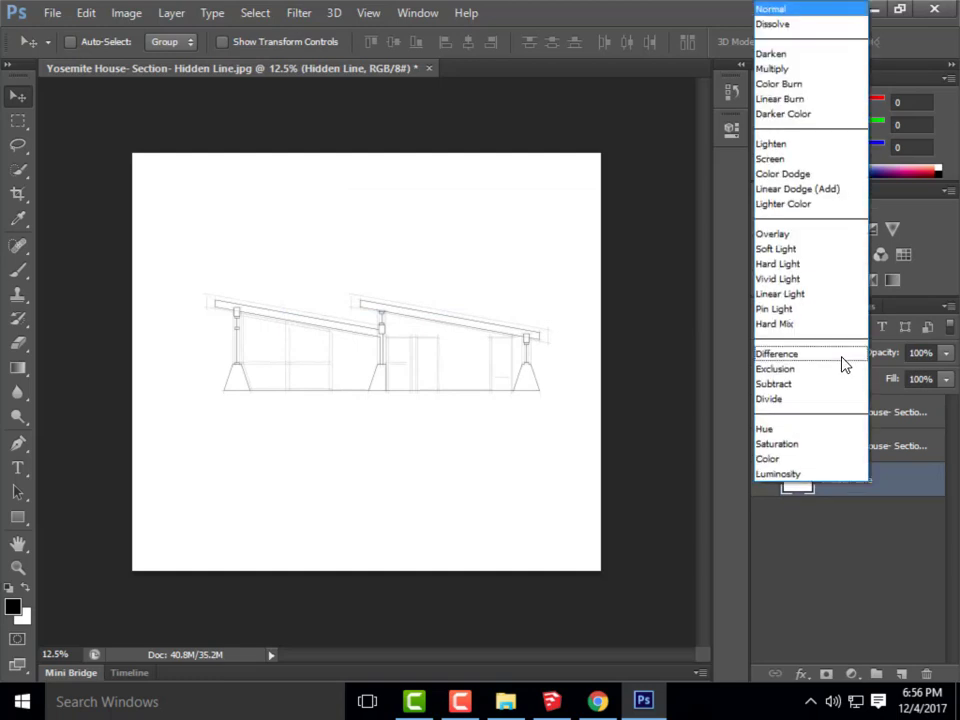
pyautogui.click(806, 70)
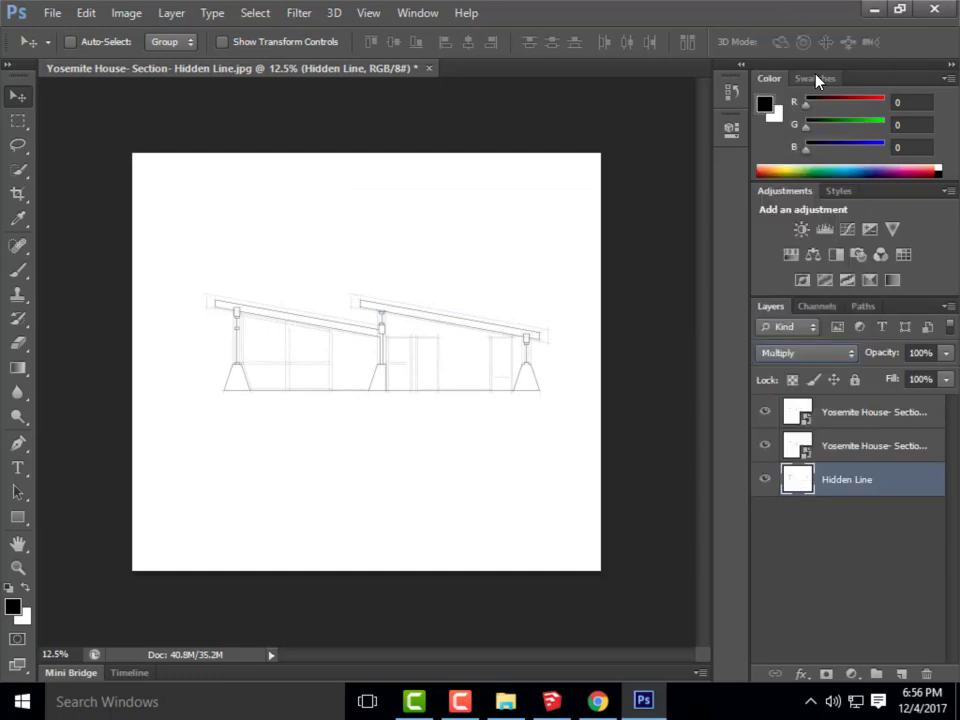
# - Rasterize the placed X-ray section layer and set its blend mode to Multiply
pyautogui.click(870, 453)
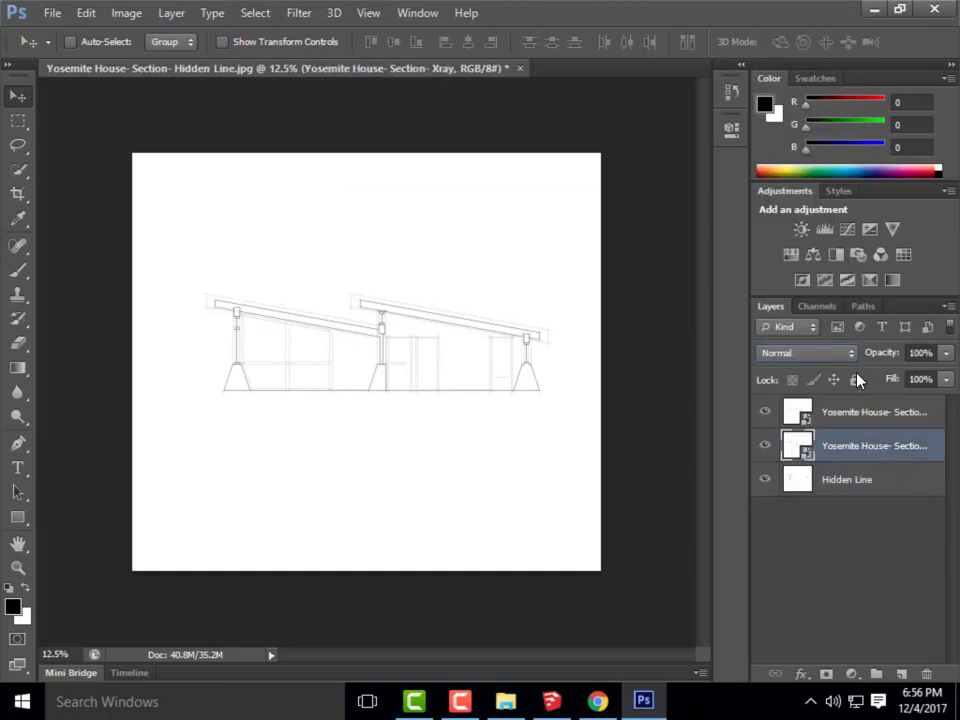
pyautogui.click(855, 355)
pyautogui.click(898, 456)
pyautogui.rightClick(898, 452)
pyautogui.click(589, 265)
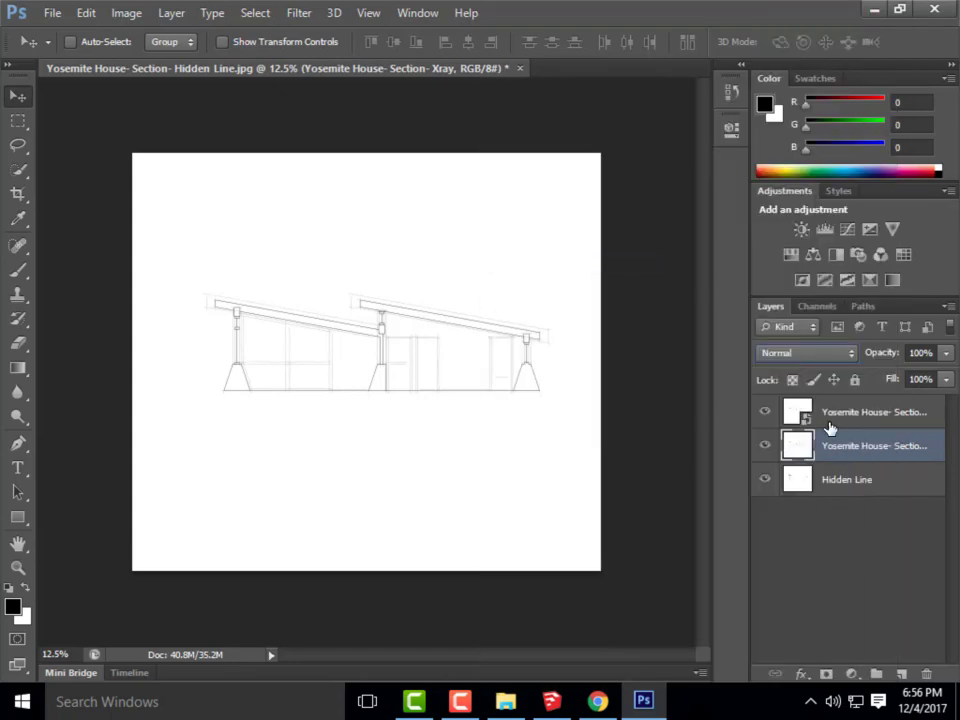
pyautogui.rightClick(838, 450)
pyautogui.click(790, 352)
pyautogui.click(790, 352)
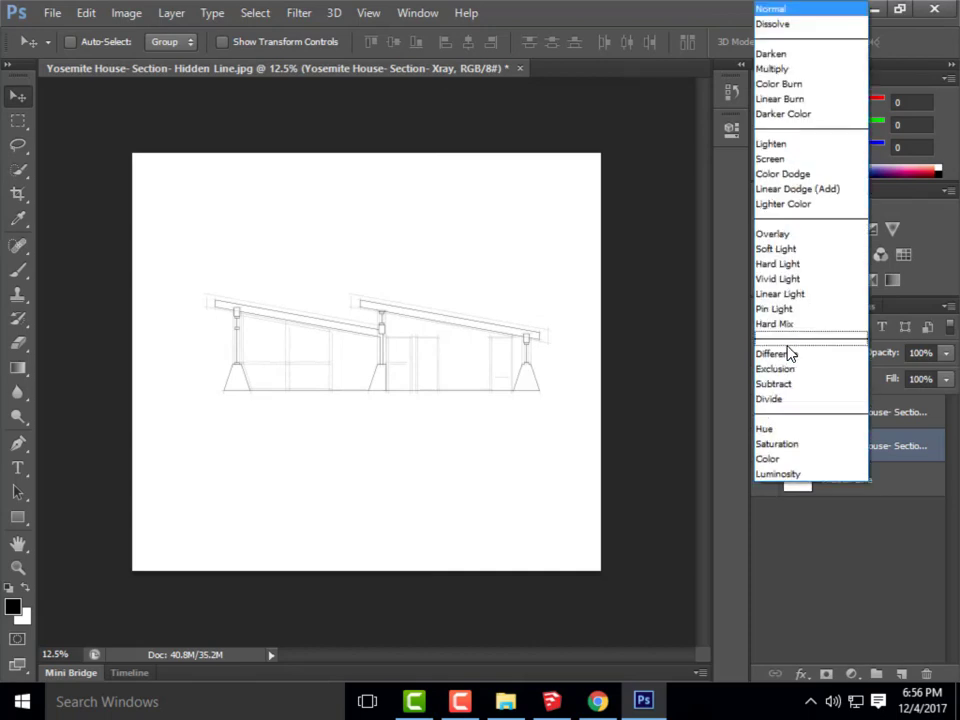
pyautogui.click(790, 69)
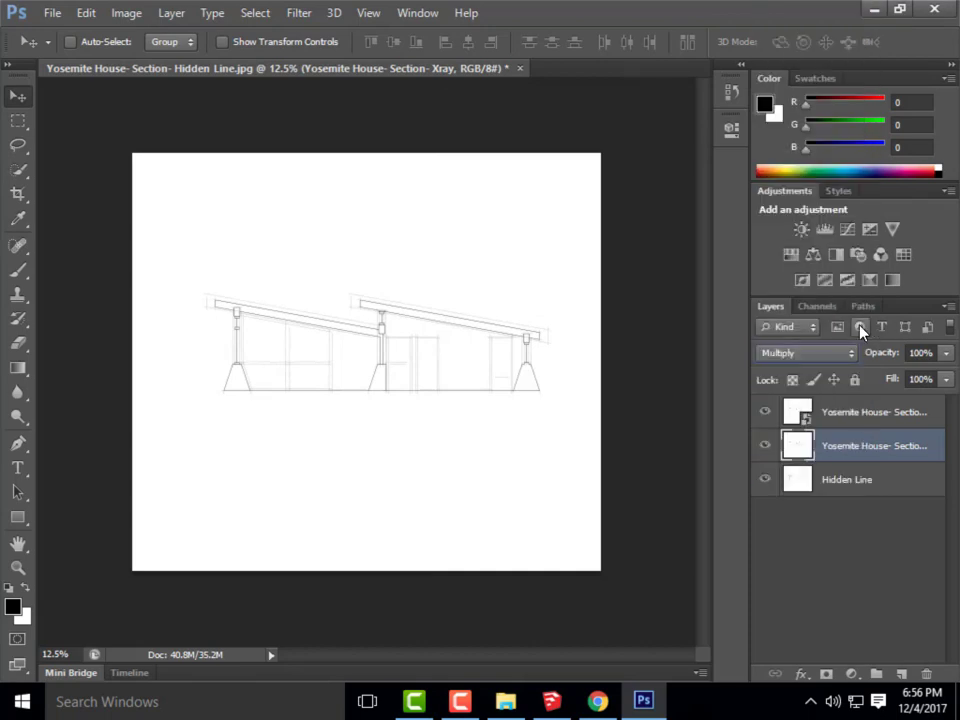
# - Rasterize the Pen Grey section layer and set its blend mode to Multiply
pyautogui.click(834, 415)
pyautogui.rightClick(856, 411)
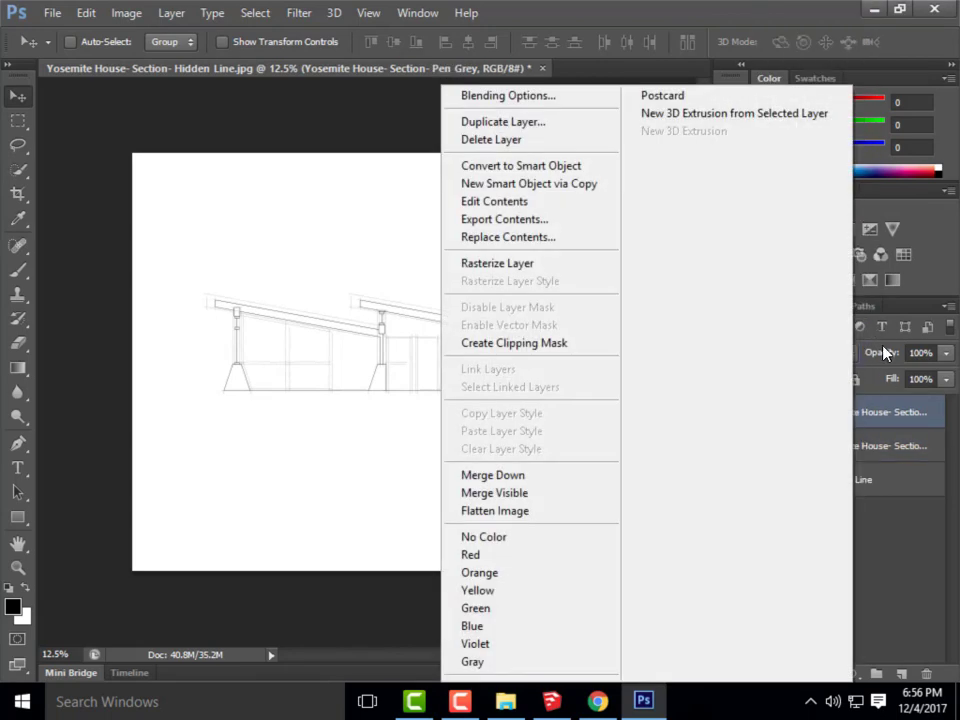
pyautogui.click(485, 262)
pyautogui.click(815, 354)
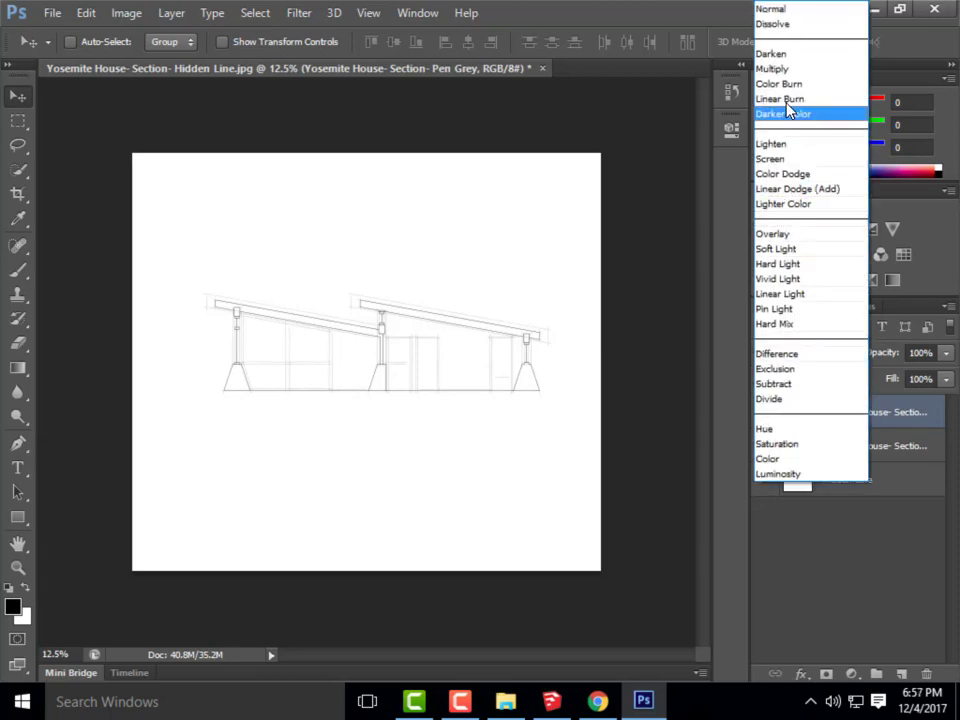
pyautogui.click(795, 70)
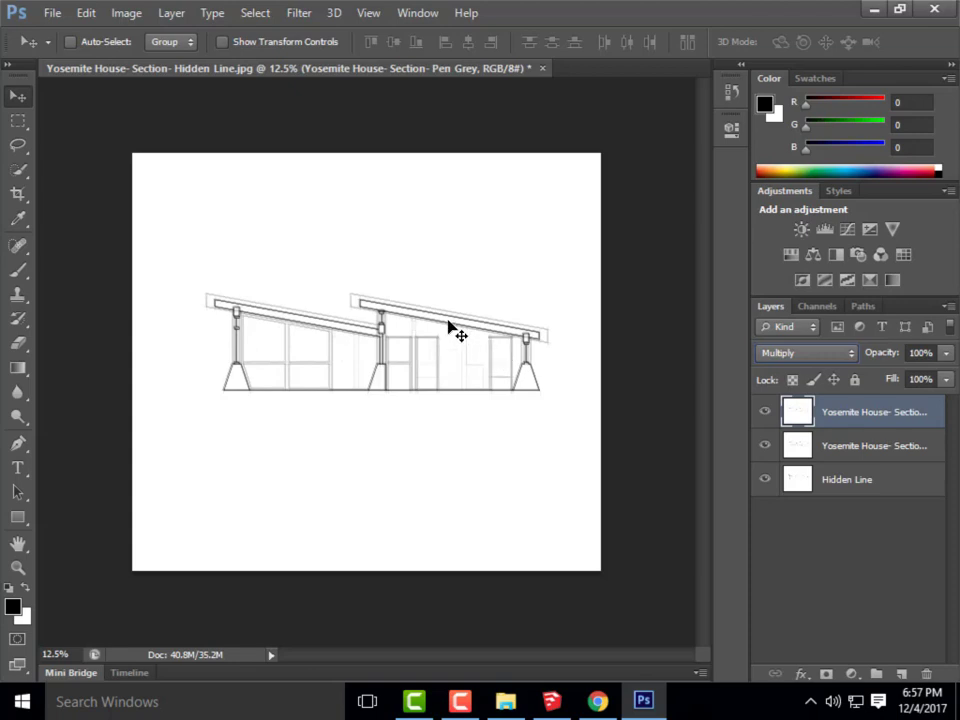
# - Inspect the blended section linework up close and set the X-ray layer's opacity to 50%
pyautogui.click(855, 488)
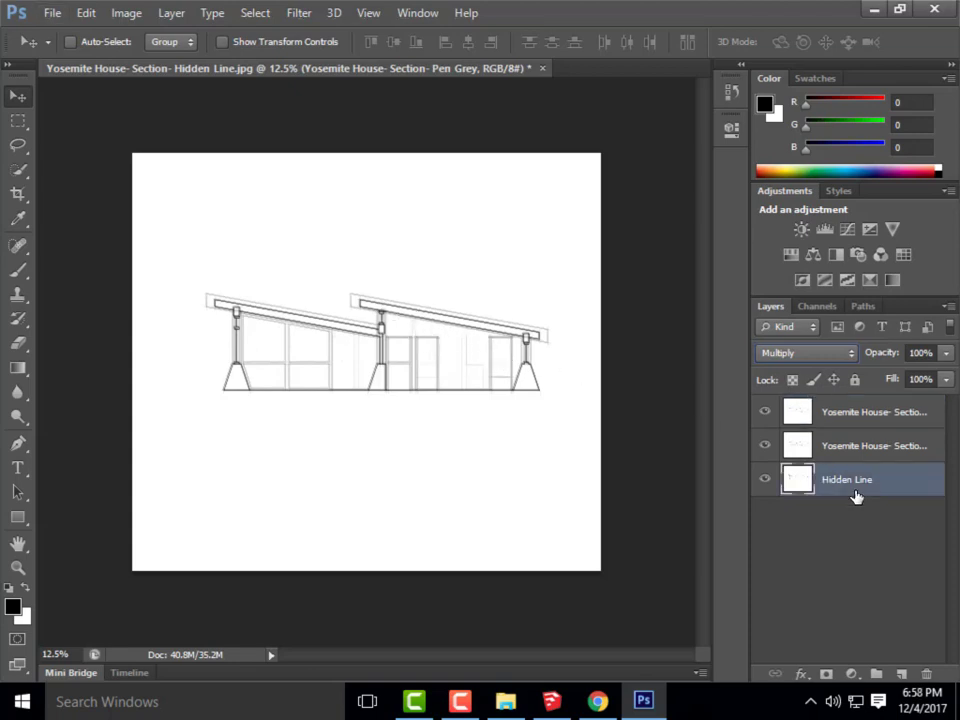
pyautogui.press('alt')
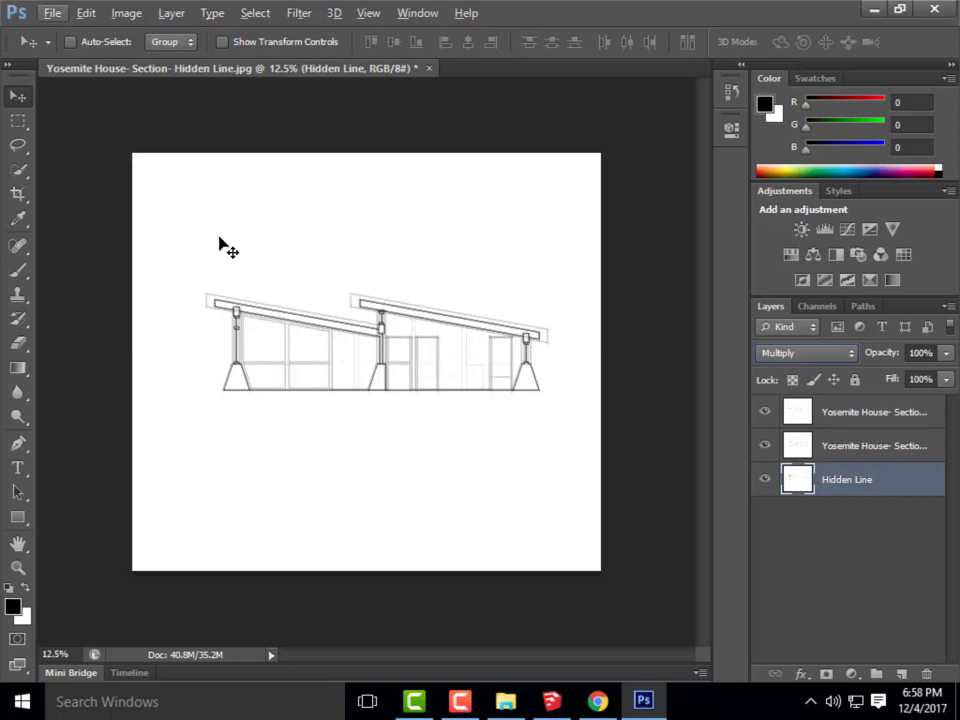
pyautogui.hotkey('ctrl', '+')
pyautogui.hotkey('ctrl', '+')
pyautogui.hotkey('ctrl', '+')
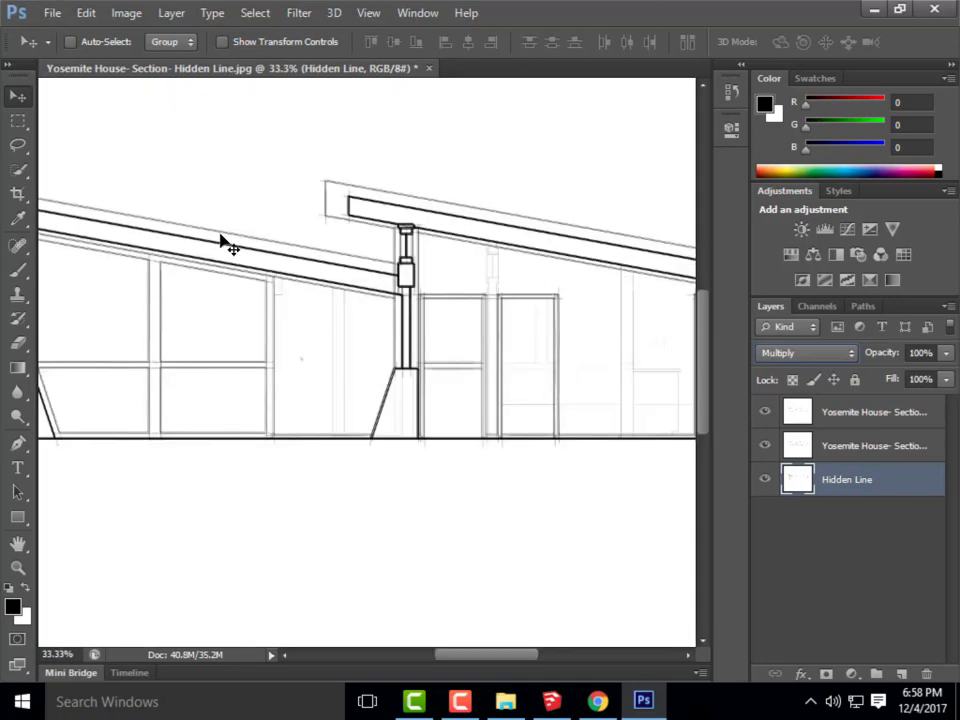
pyautogui.hotkey('ctrl', '-')
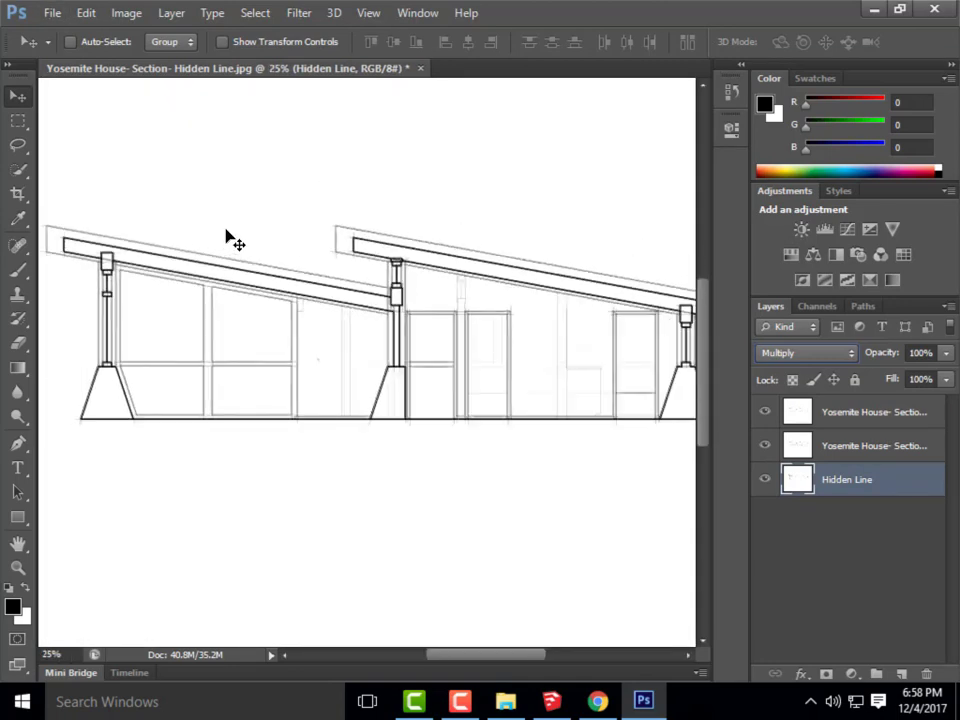
pyautogui.press('alt')
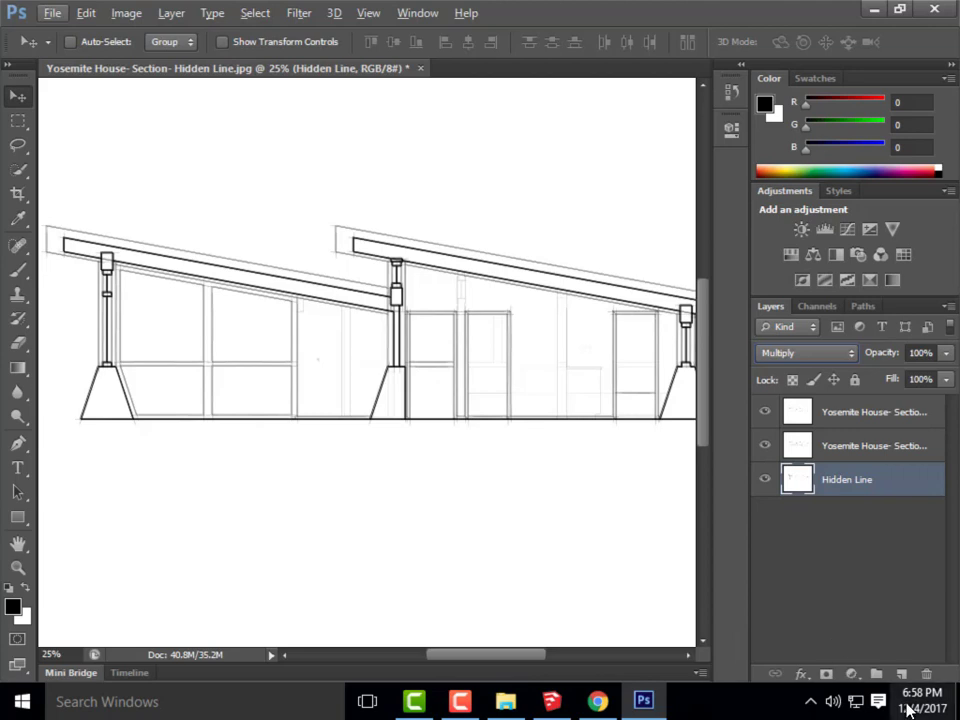
pyautogui.press('alt')
pyautogui.click(887, 450)
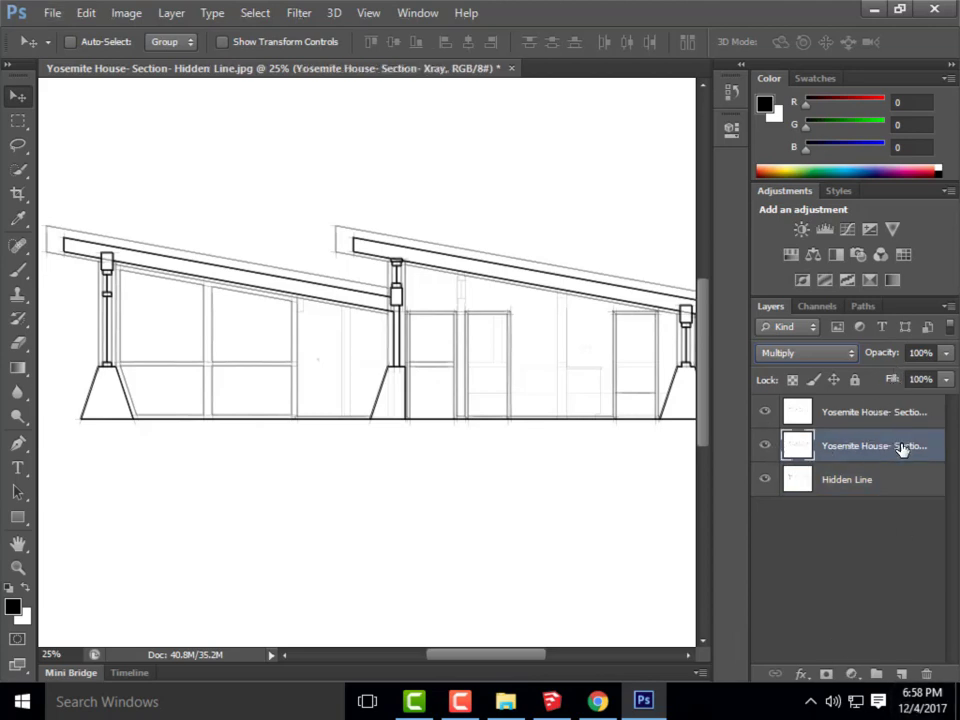
pyautogui.click(921, 352)
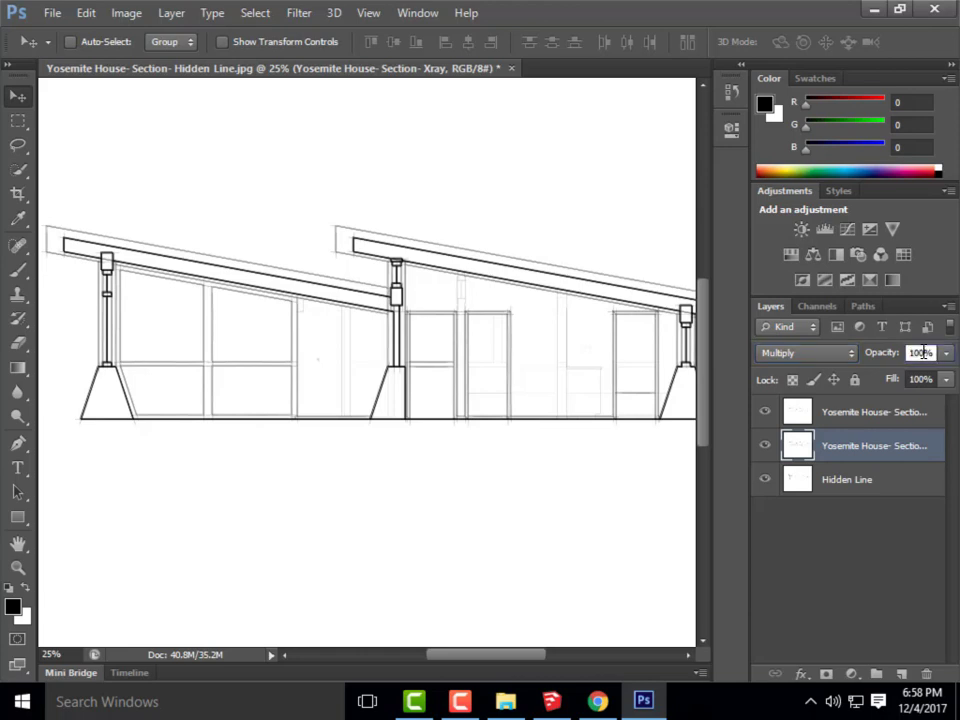
pyautogui.write('50')
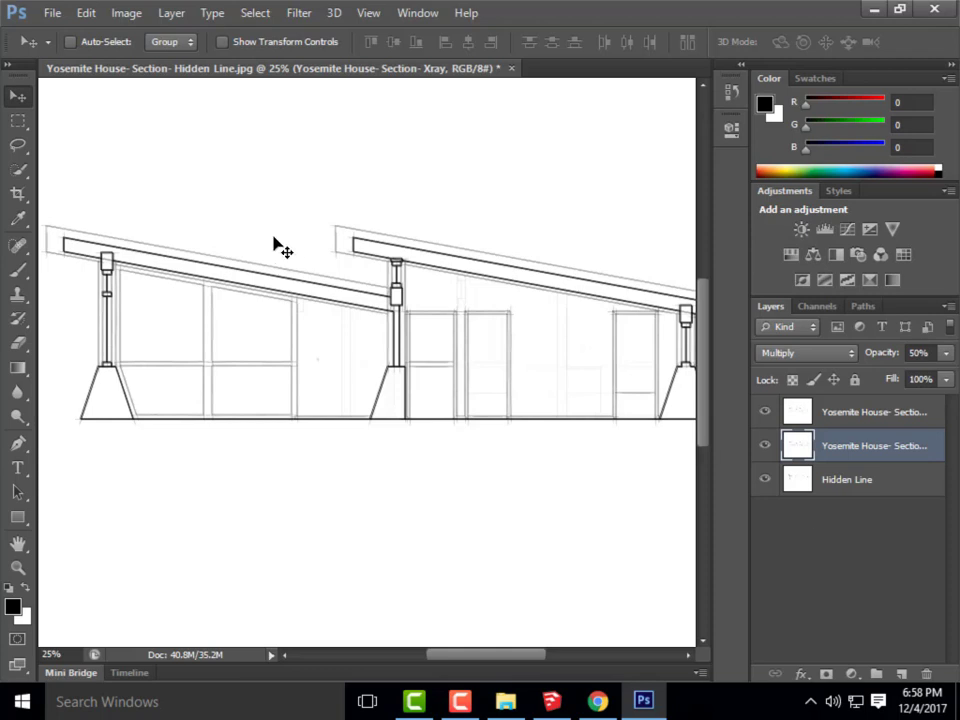
# - Select the inside of the first roof beam on the Hidden Line layer with the Magic Wand tool
pyautogui.click(17, 169)
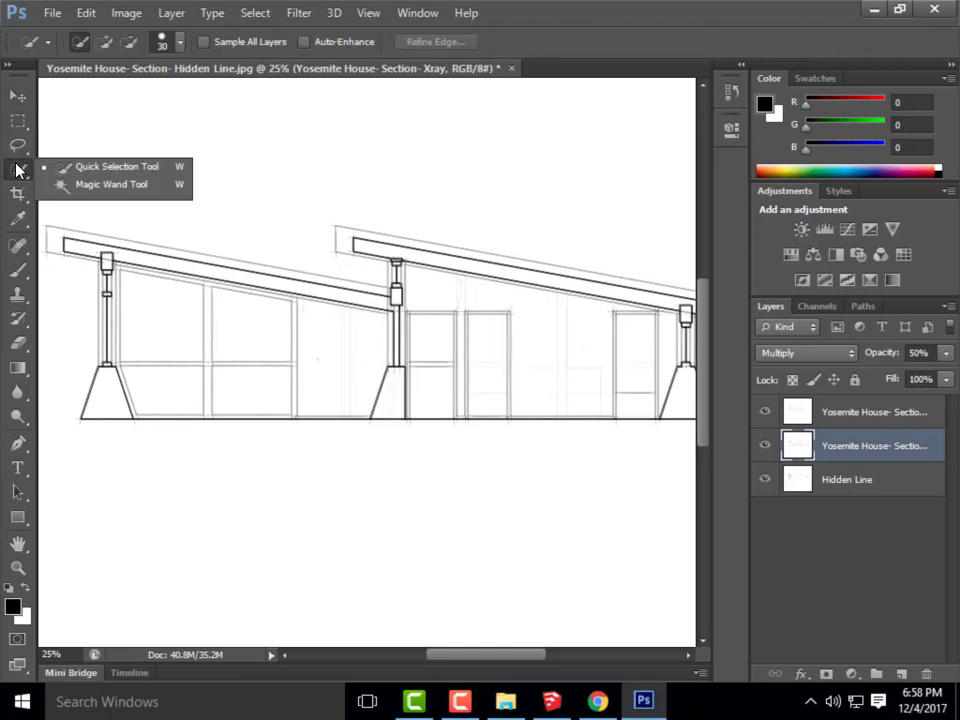
pyautogui.click(80, 186)
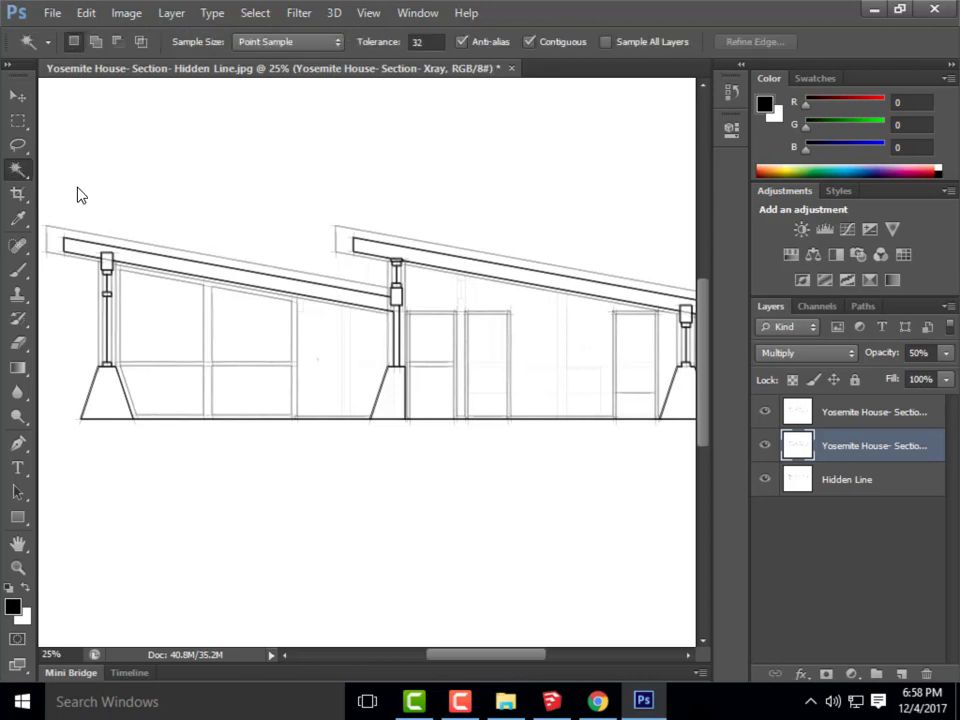
pyautogui.click(865, 492)
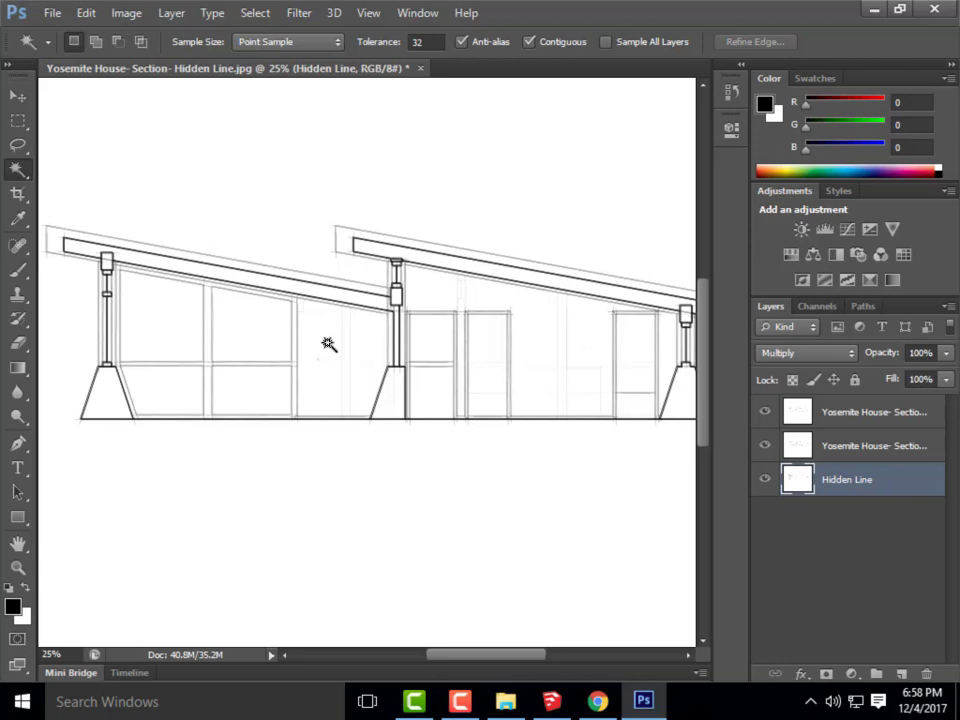
pyautogui.click(212, 277)
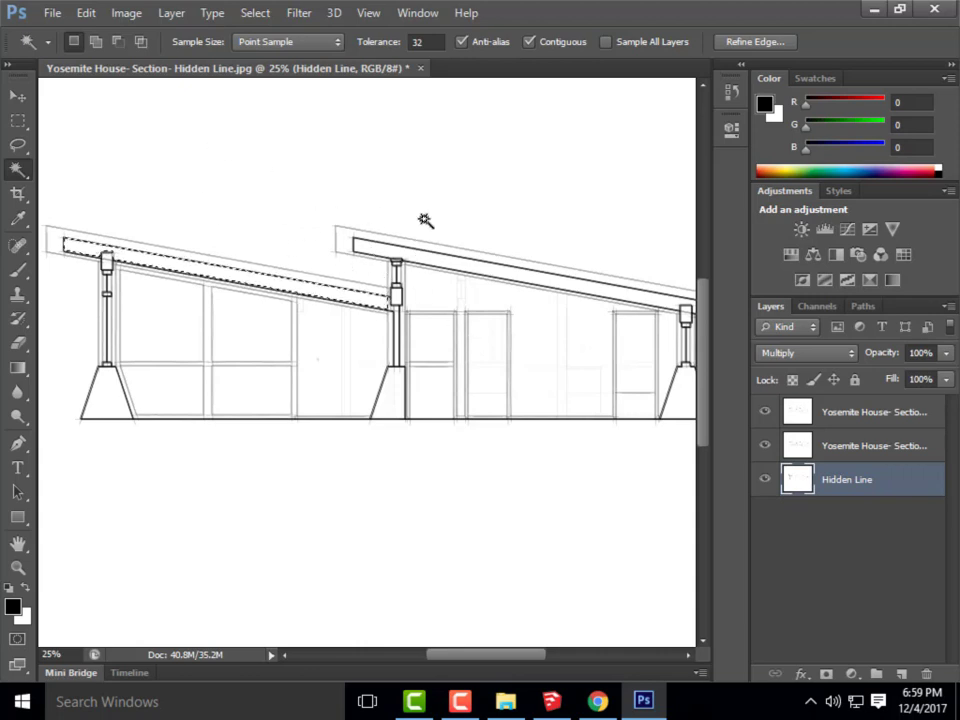
# - Hide the two layers above Hidden Line and add the first column's connector blocks and tapered pier to the selection
pyautogui.scroll(2, 72, 290)
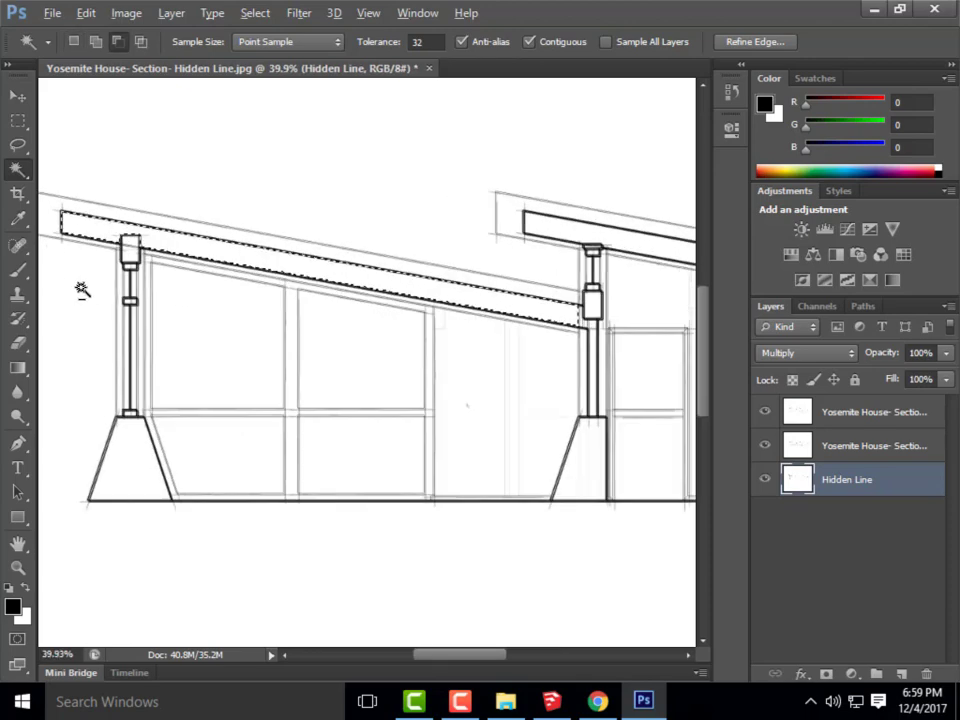
pyautogui.scroll(2, 82, 290)
pyautogui.keyDown('shift'); pyautogui.click(158, 240); pyautogui.keyUp('shift')
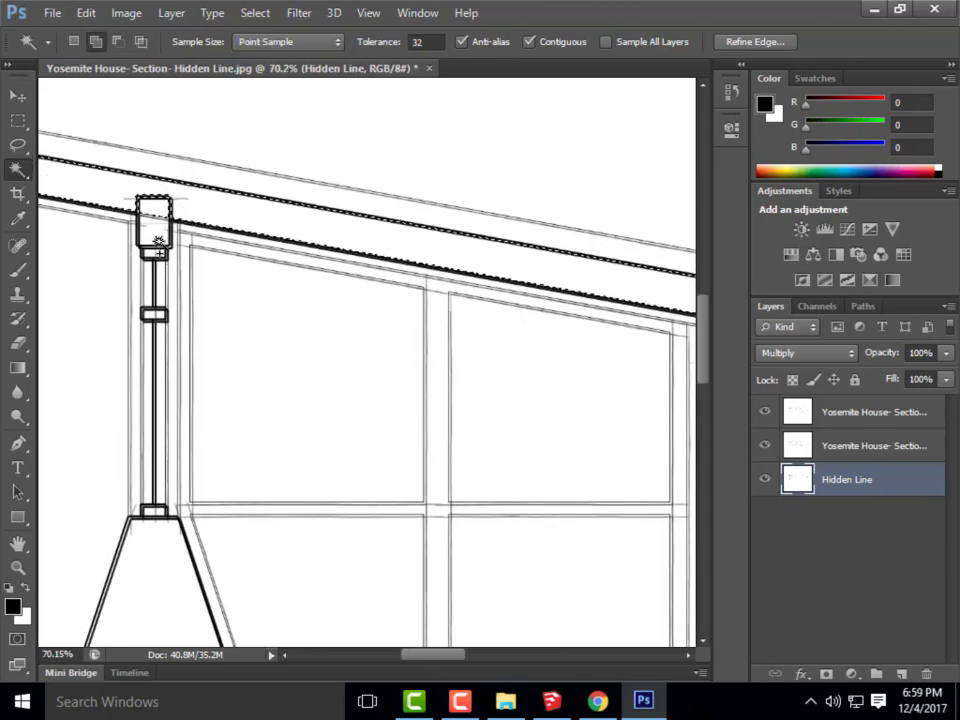
pyautogui.keyDown('shift'); pyautogui.click(155, 253); pyautogui.keyUp('shift')
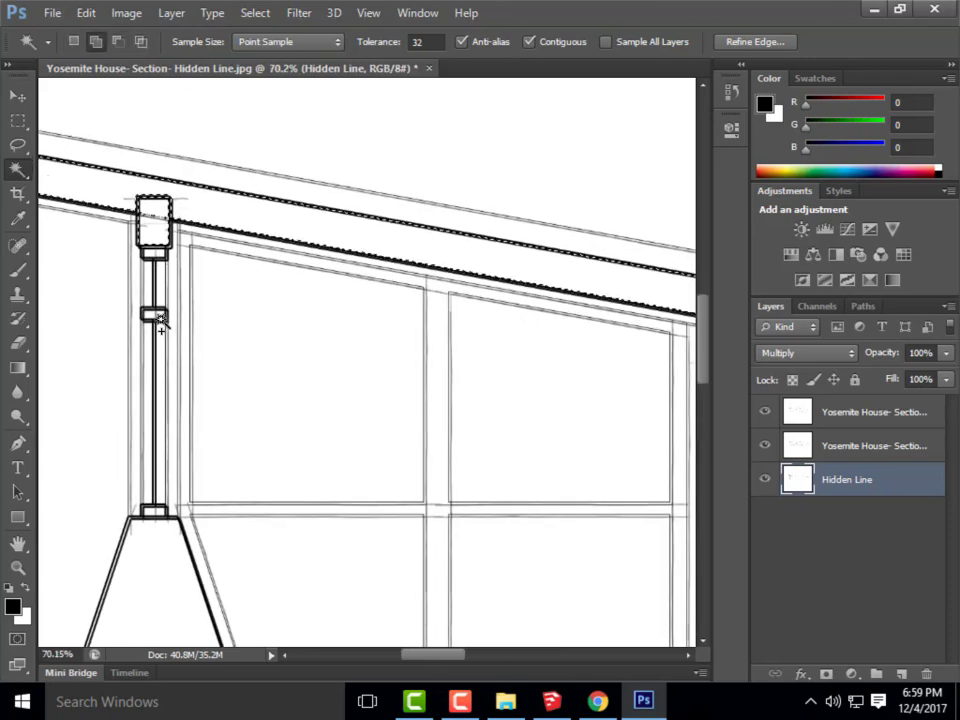
pyautogui.click(765, 412)
pyautogui.click(764, 445)
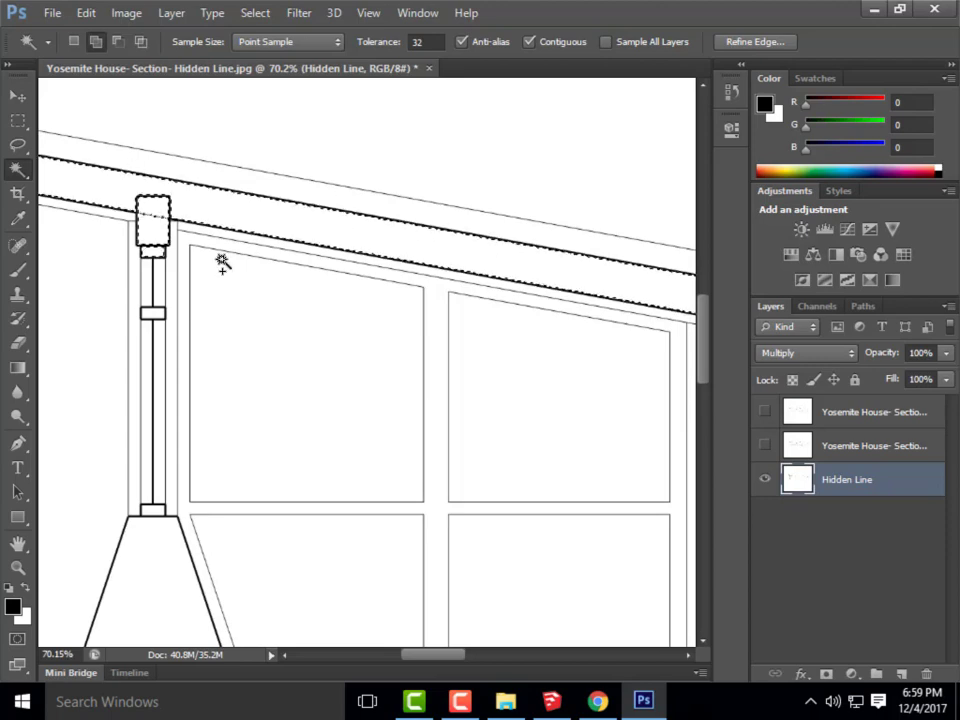
pyautogui.keyDown('shift'); pyautogui.click(152, 314); pyautogui.keyUp('shift')
pyautogui.keyDown('shift'); pyautogui.click(170, 572); pyautogui.keyUp('shift')
pyautogui.scroll(-3, 100, 320)
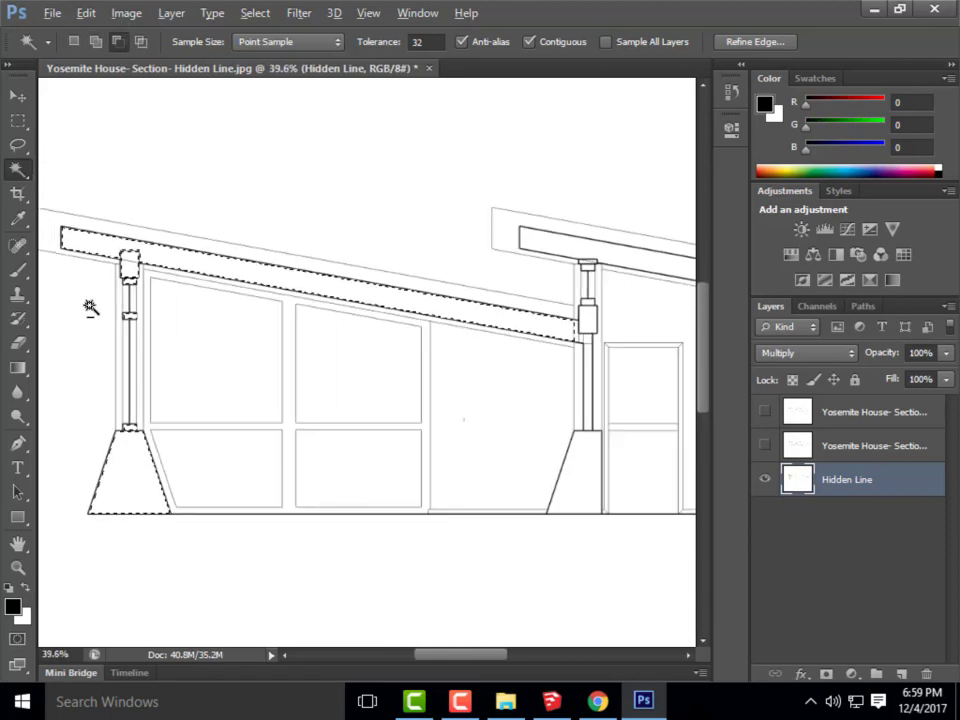
# - Add the second roof beam and the middle column's upper connector blocks to the selection, undoing any stray areas picked
pyautogui.scroll(-1, 90, 307)
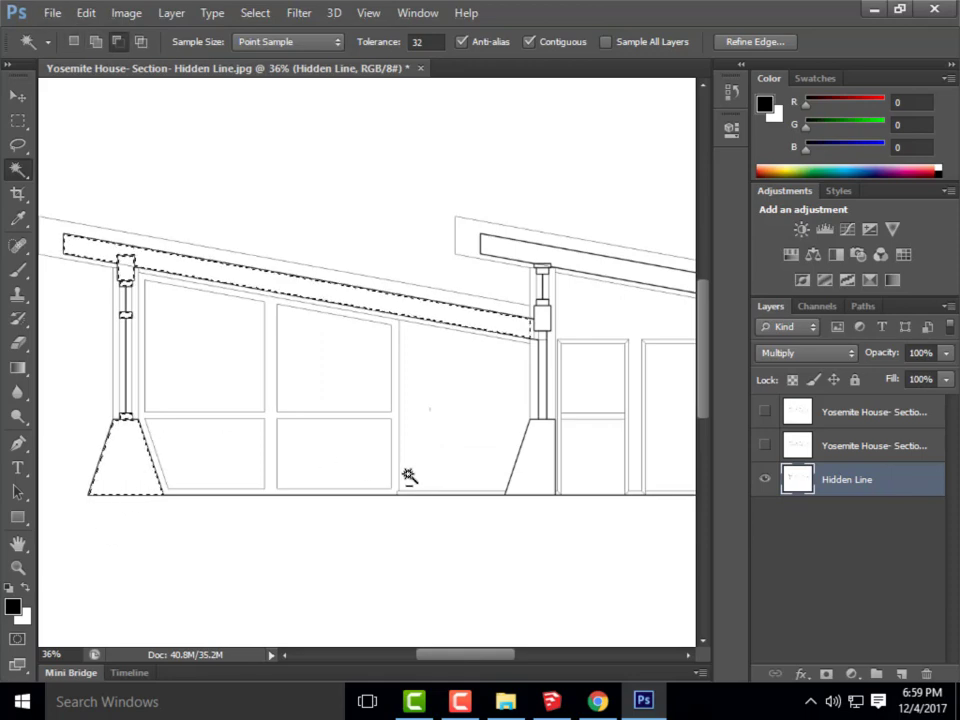
pyautogui.scroll(-1, 401, 360)
pyautogui.scroll(2, 495, 294)
pyautogui.scroll(2, 300, 264)
pyautogui.keyDown('shift'); pyautogui.click(335, 291); pyautogui.keyUp('shift')
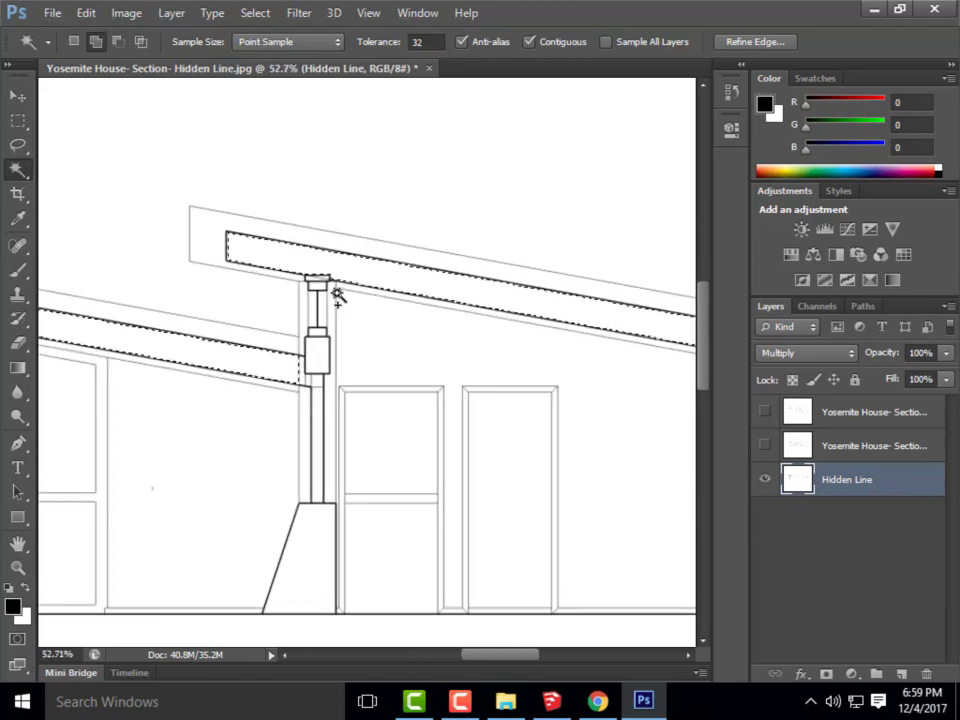
pyautogui.scroll(7, 330, 279)
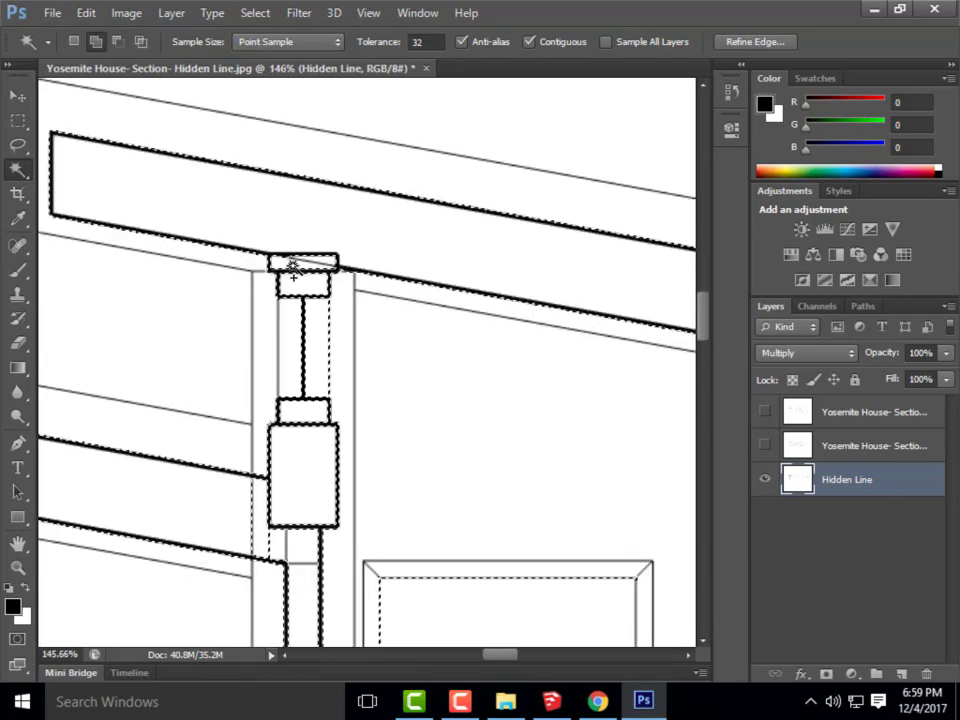
pyautogui.hotkey('ctrl', 'z')
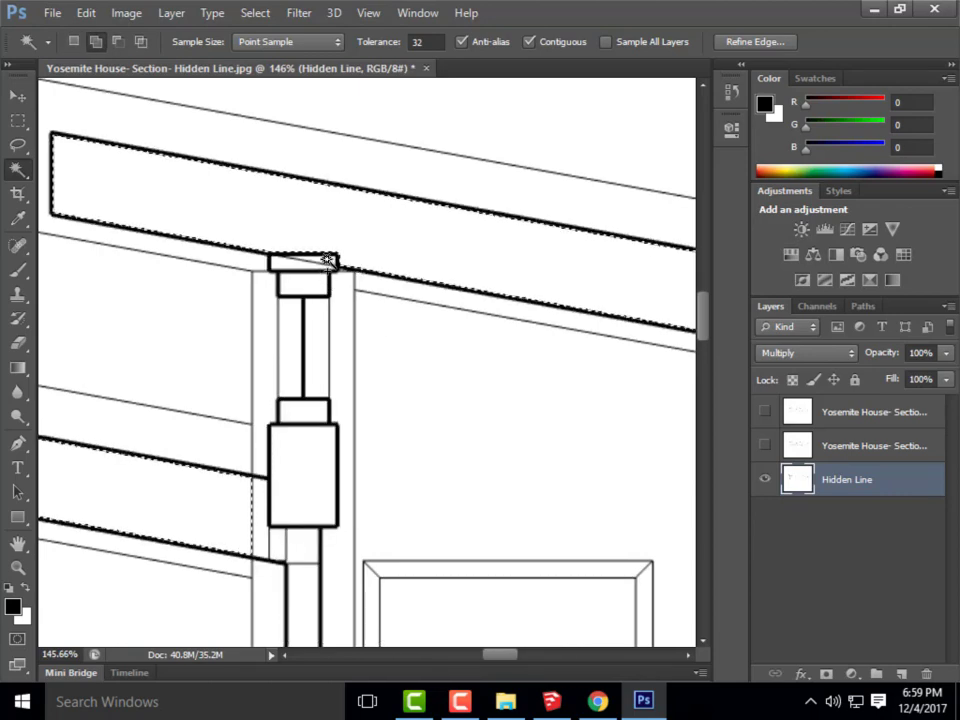
pyautogui.keyDown('shift'); pyautogui.click(306, 263); pyautogui.keyUp('shift')
pyautogui.keyDown('shift'); pyautogui.click(306, 286); pyautogui.keyUp('shift')
pyautogui.keyDown('shift'); pyautogui.click(299, 413); pyautogui.keyUp('shift')
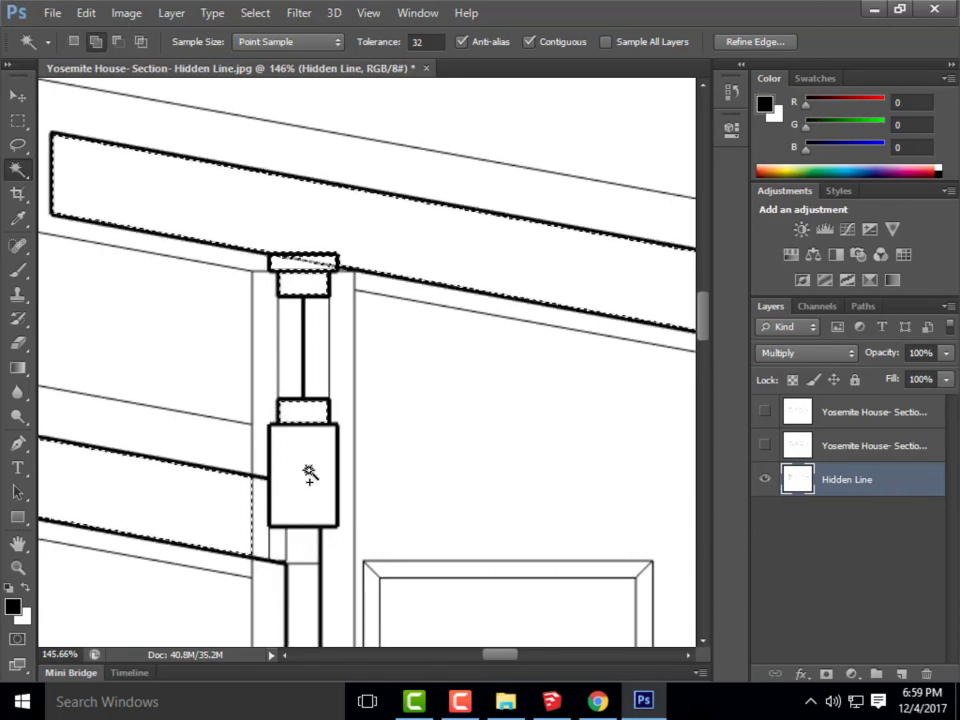
pyautogui.keyDown('shift'); pyautogui.click(309, 474); pyautogui.keyUp('shift')
# - Add the first beam's remaining end, the middle column's lower post and its pier to the selection
pyautogui.scroll(-5, 288, 415)
pyautogui.scroll(4, 285, 420)
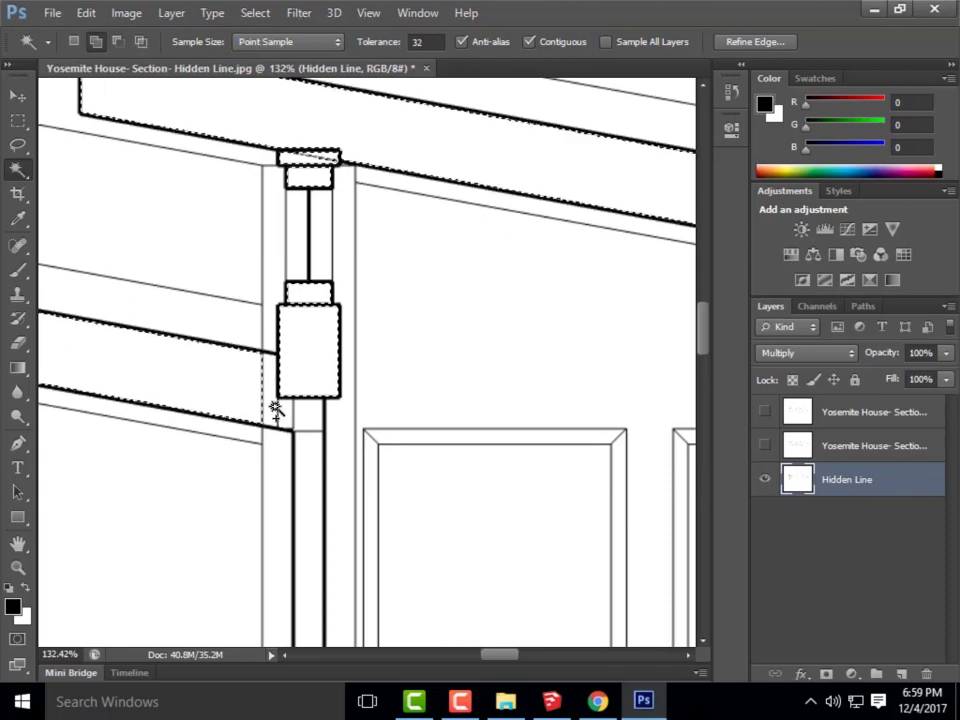
pyautogui.keyDown('shift'); pyautogui.click(309, 443); pyautogui.keyUp('shift')
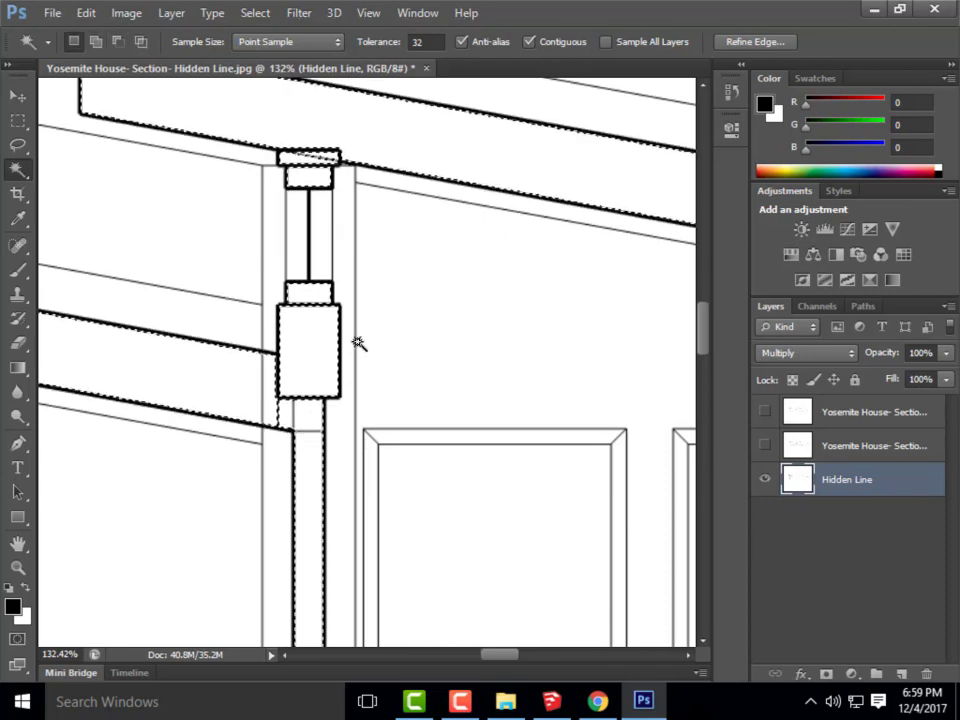
pyautogui.scroll(-6, 358, 343)
pyautogui.keyDown('shift'); pyautogui.click(285, 438); pyautogui.keyUp('shift')
pyautogui.scroll(-2, 230, 380)
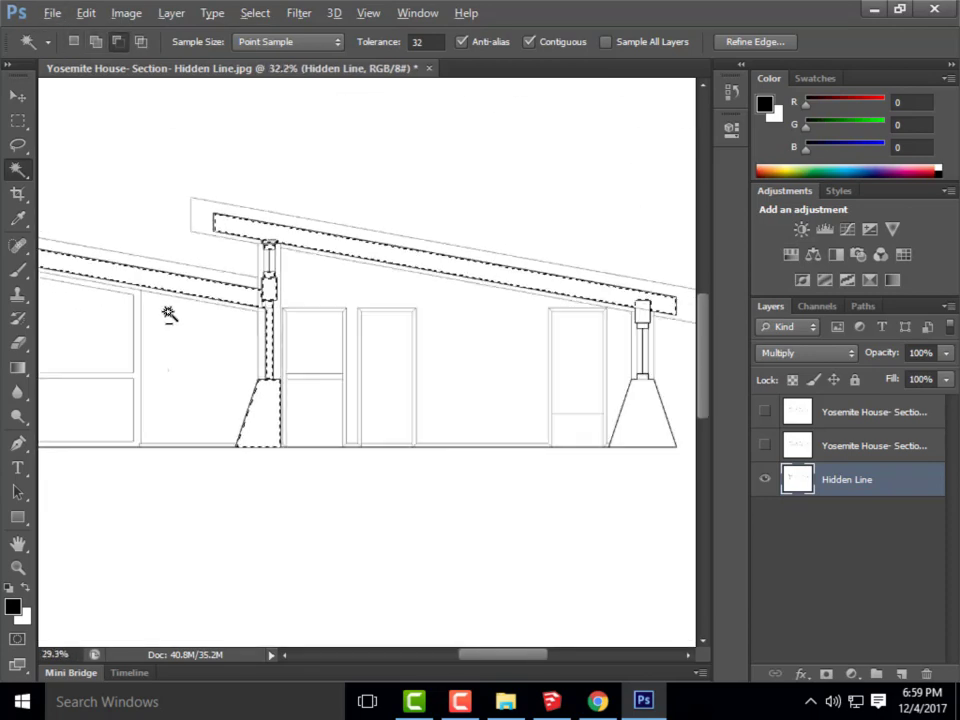
# - Add the connector blocks and tapered pier of the column under the second beam's far end to the selection
pyautogui.scroll(-1, 433, 317)
pyautogui.scroll(4, 581, 324)
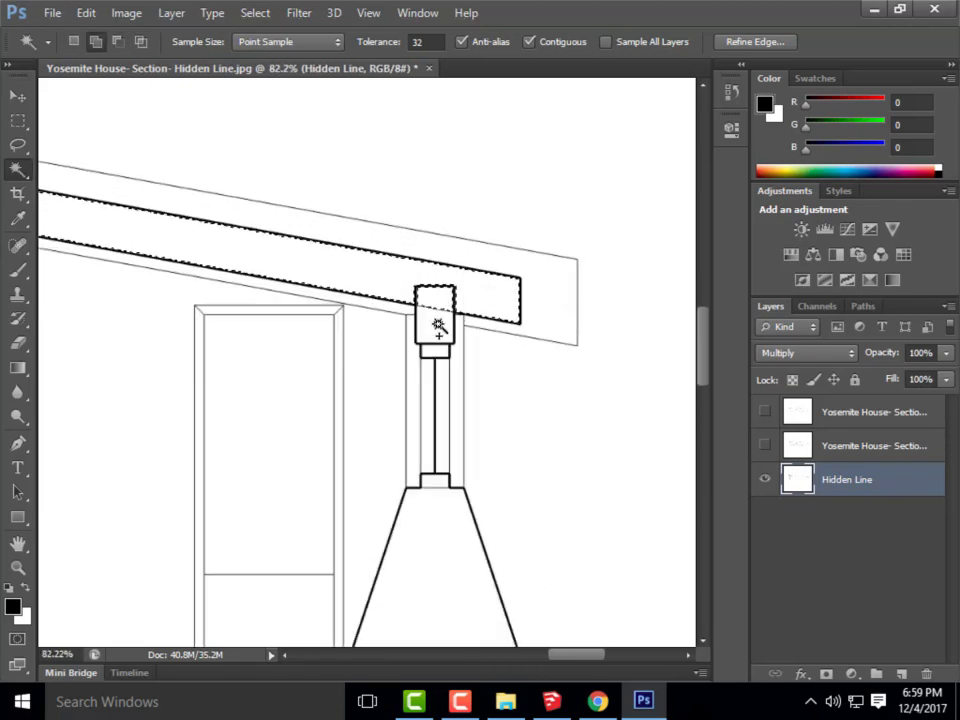
pyautogui.keyDown('shift'); pyautogui.click(435, 352); pyautogui.keyUp('shift')
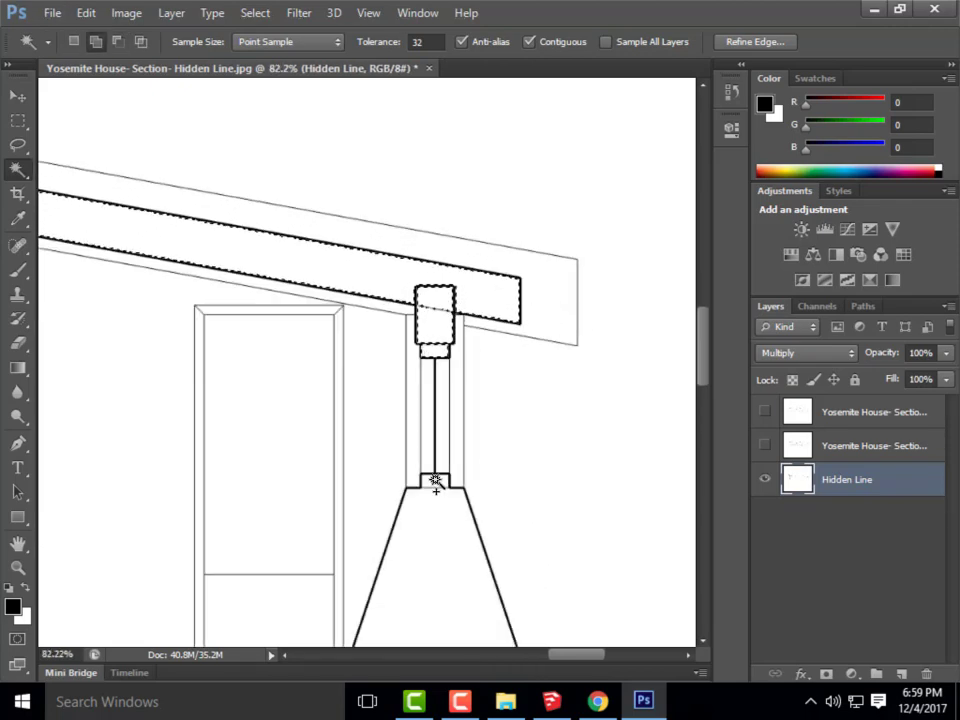
pyautogui.scroll(-2, 455, 330)
pyautogui.keyDown('shift'); pyautogui.click(463, 457); pyautogui.keyUp('shift')
pyautogui.scroll(-1, 611, 345)
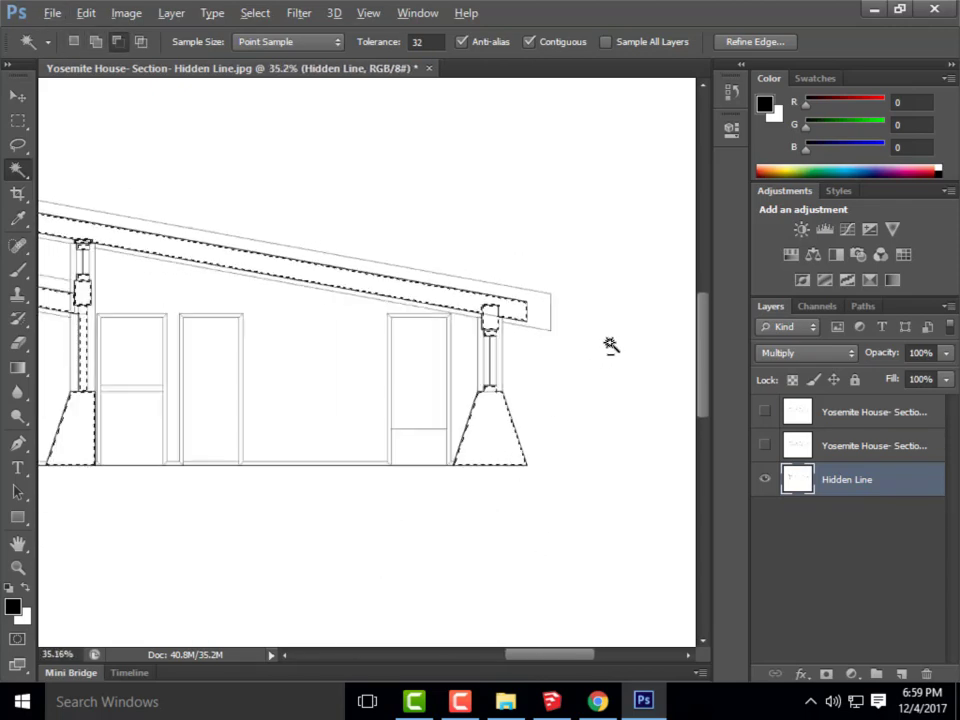
pyautogui.scroll(-3, 606, 339)
pyautogui.scroll(2, 553, 347)
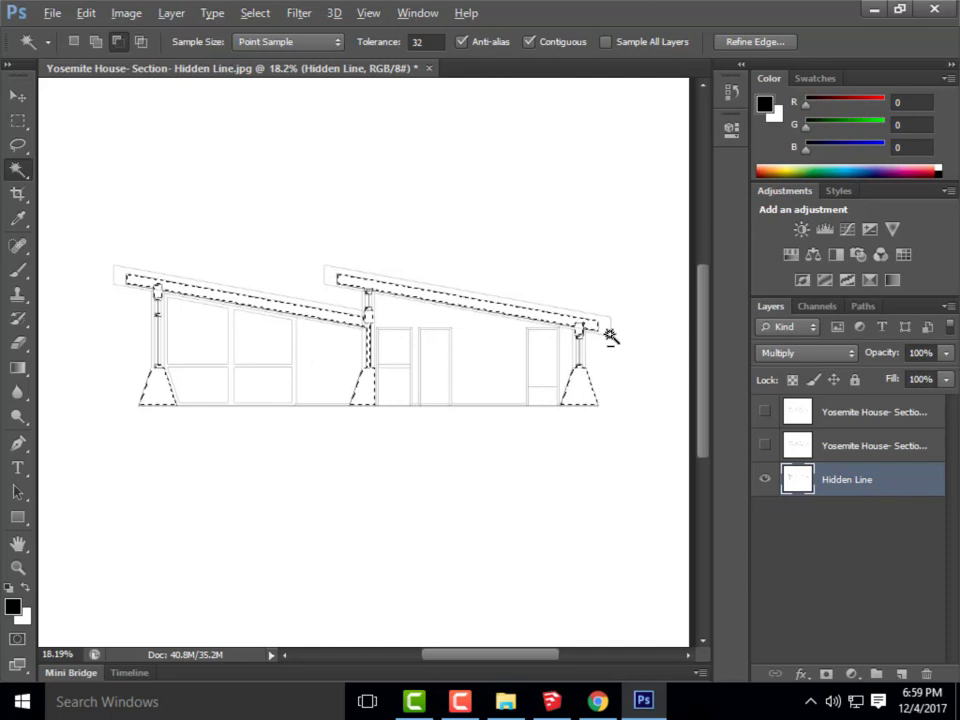
pyautogui.press('alt')
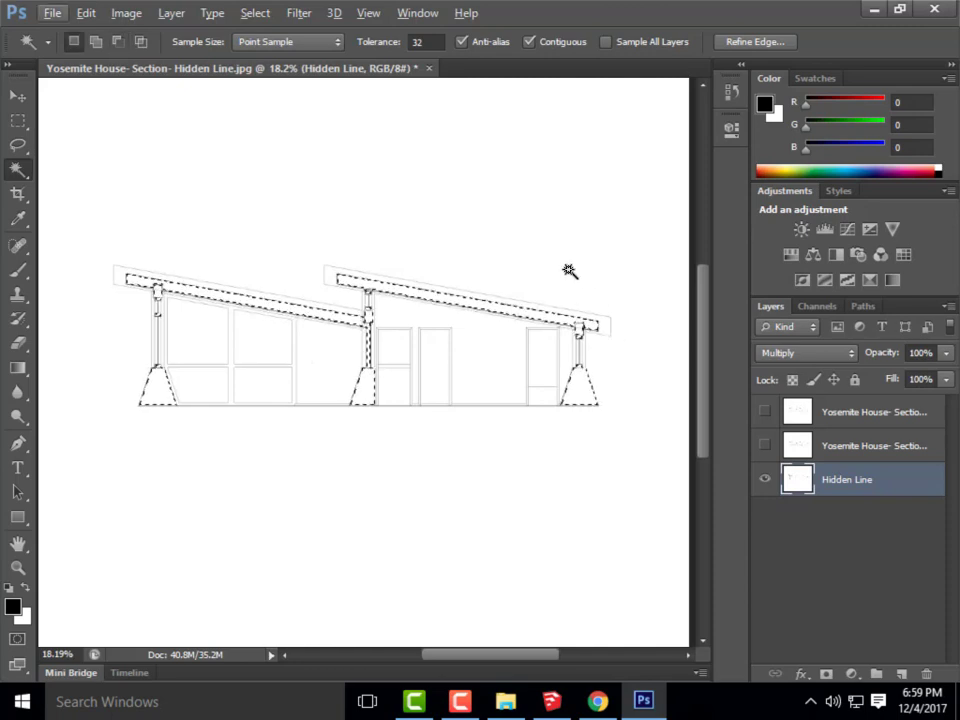
# - Create a solid color fill layer named Wall Poche from the selected cut areas
pyautogui.click(180, 14)
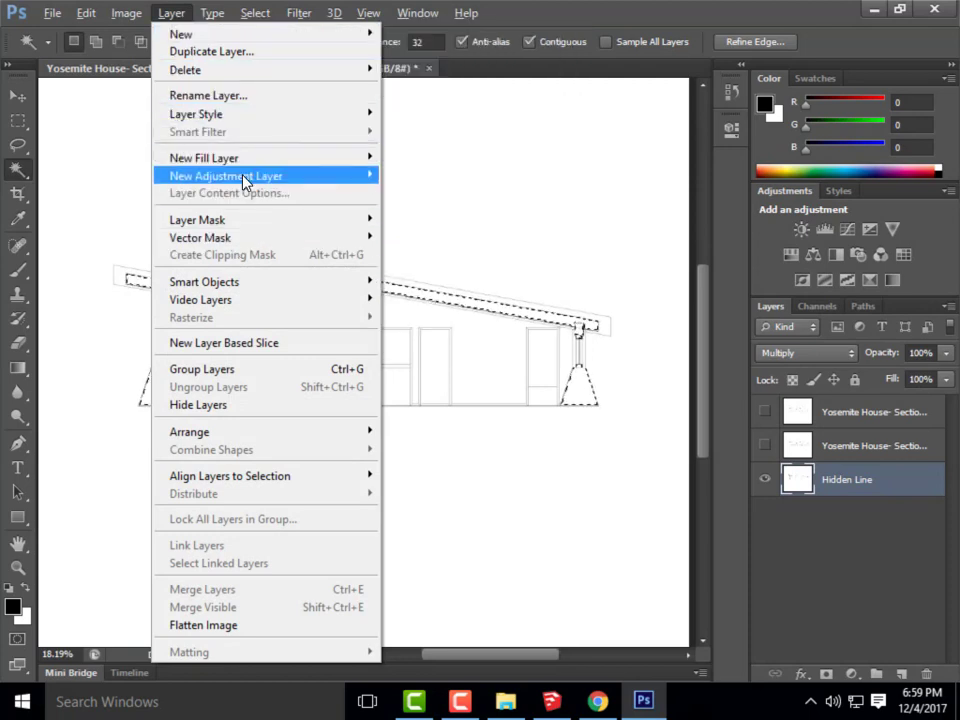
pyautogui.moveTo(246, 178)
pyautogui.moveTo(313, 161)
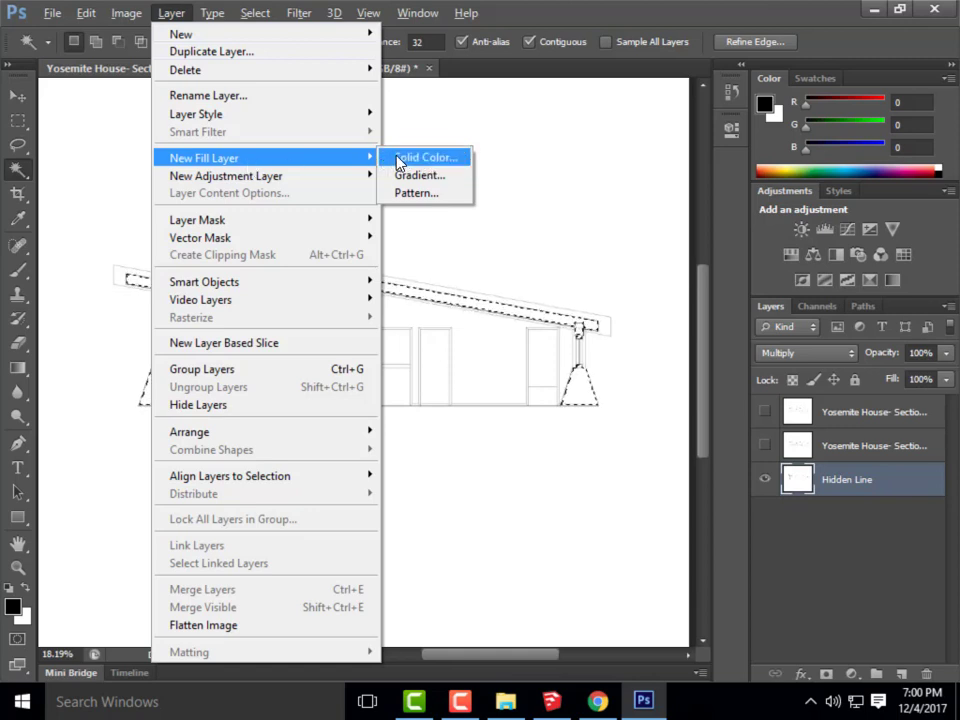
pyautogui.click(397, 160)
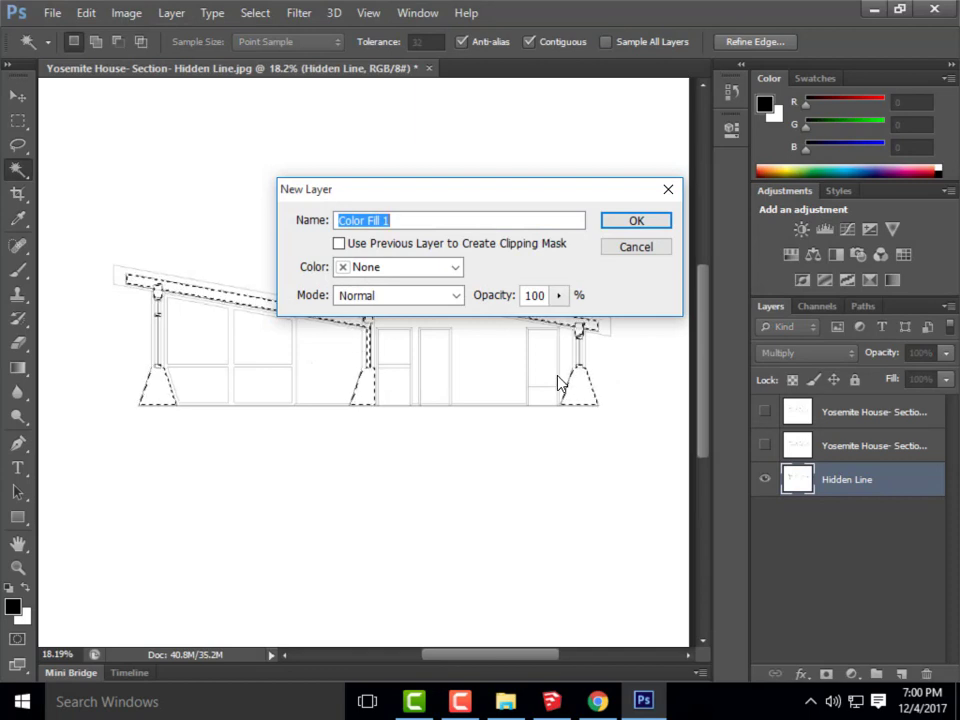
pyautogui.write('Wall Poche')
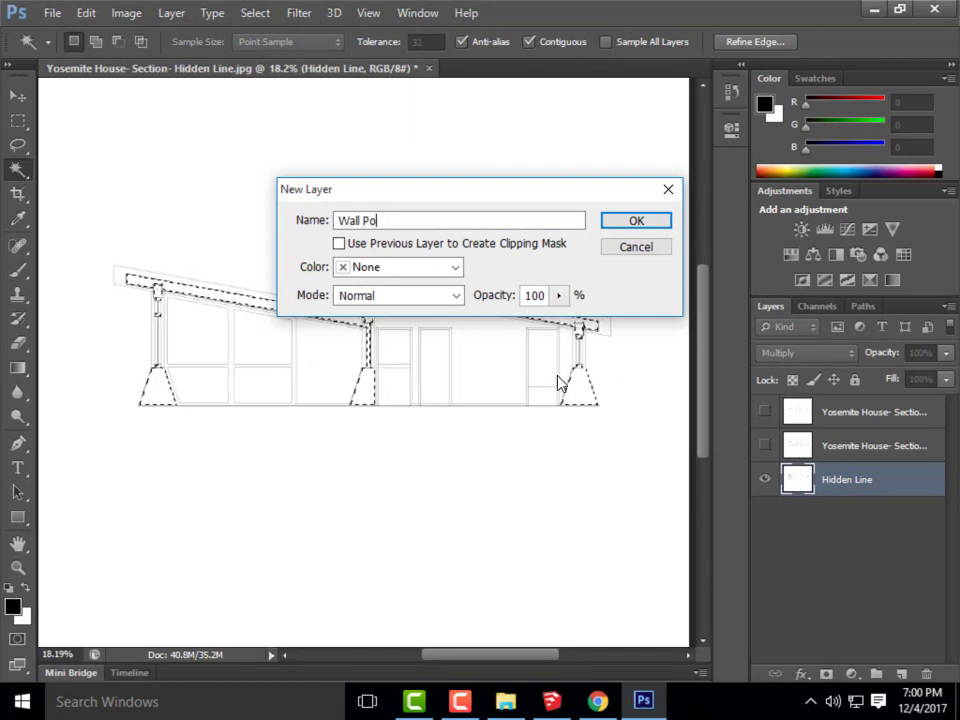
pyautogui.click(660, 229)
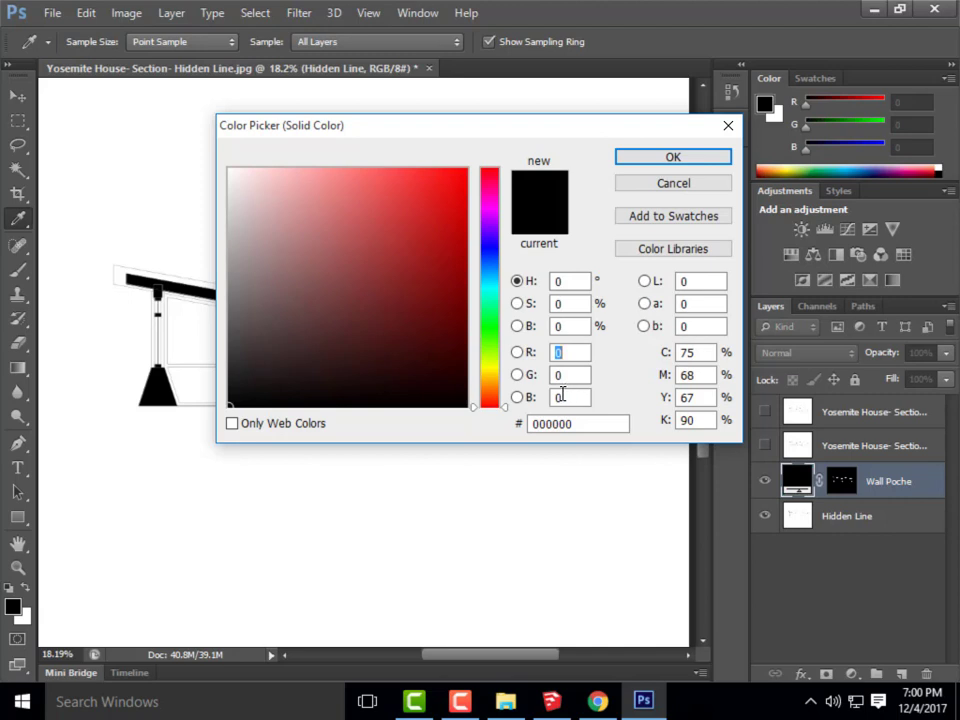
# - Set the Wall Poche fill to a neutral grey of R 100, G 100, B 100
pyautogui.click(233, 291)
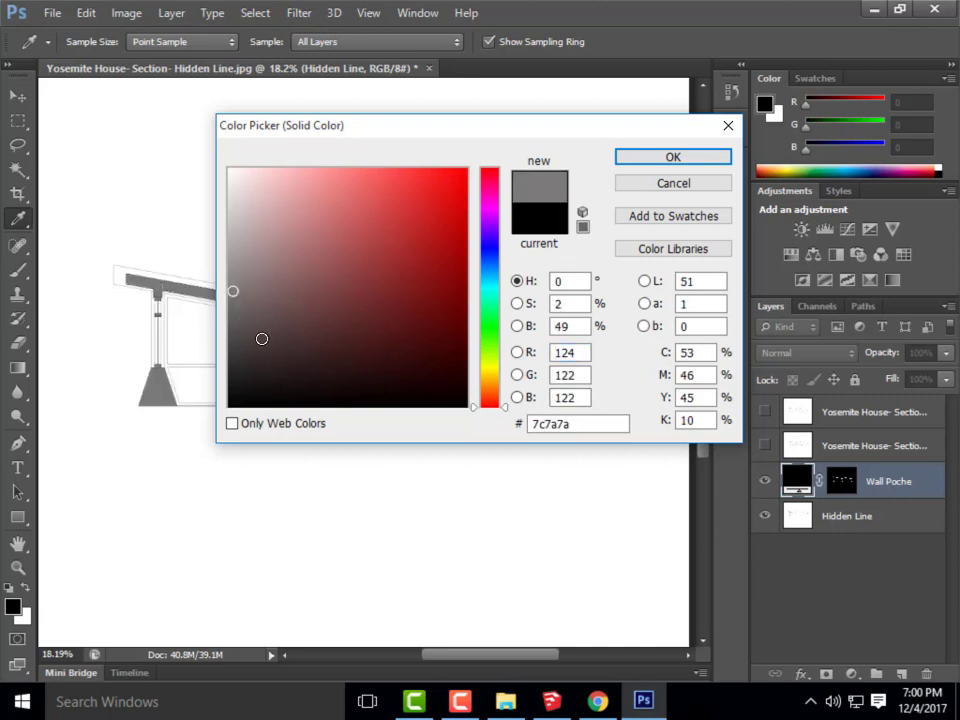
pyautogui.click(235, 304)
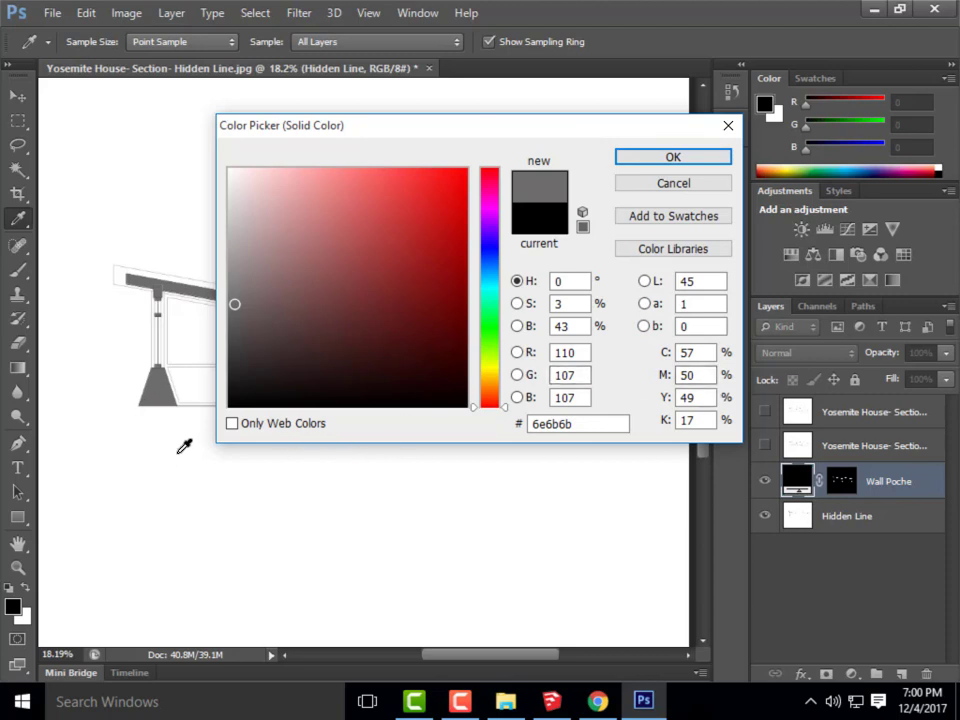
pyautogui.doubleClick(578, 353)
pyautogui.write('100')
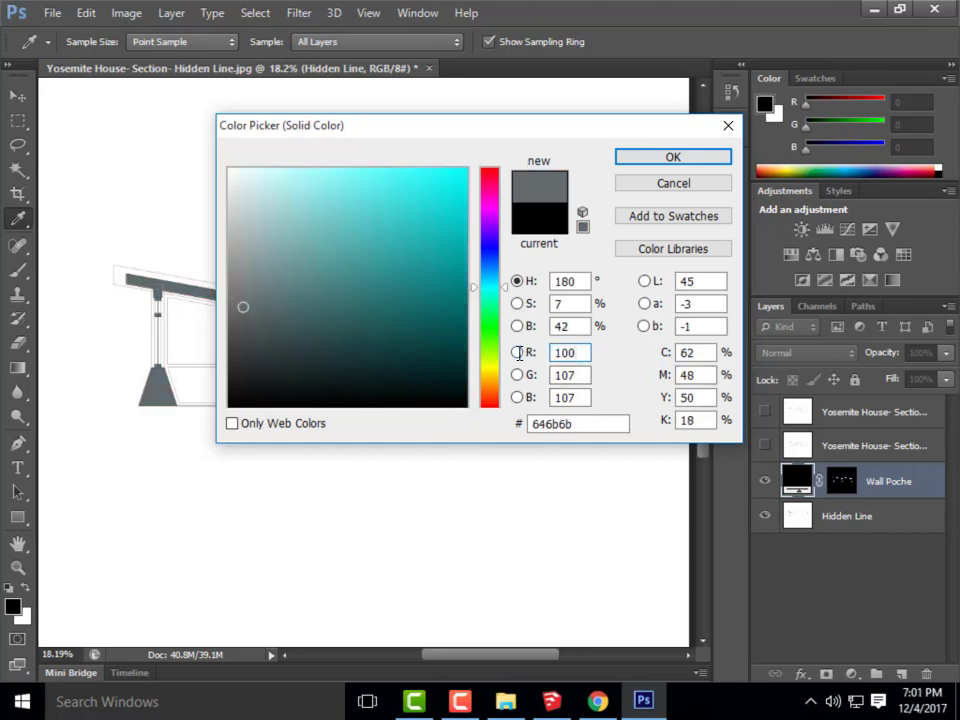
pyautogui.press('Tab')
pyautogui.write('100')
pyautogui.press('Tab')
pyautogui.write('100')
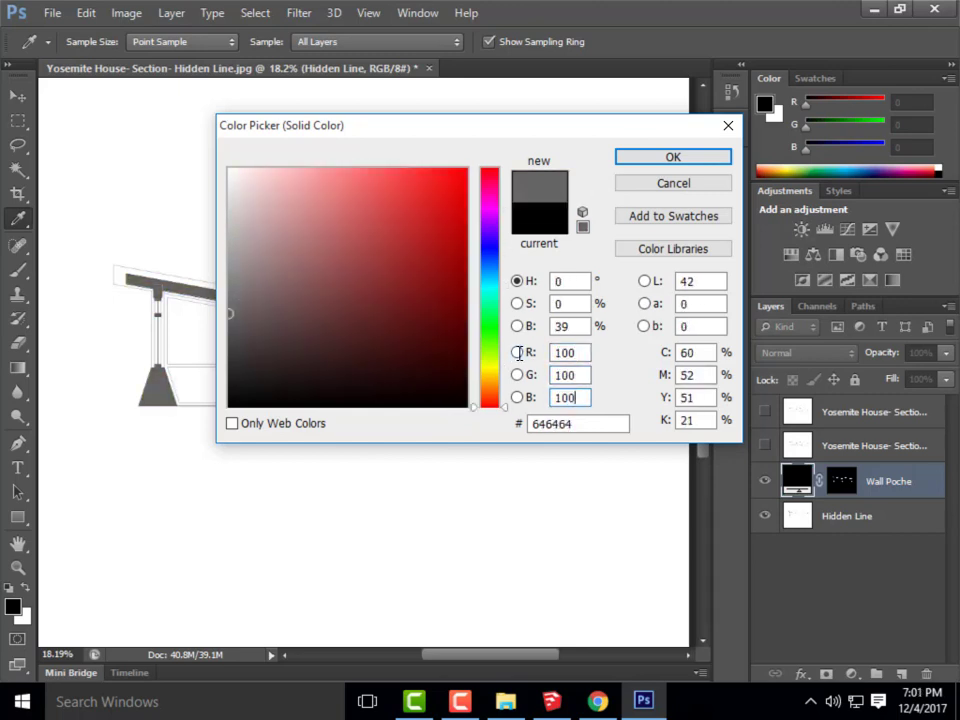
pyautogui.click(674, 160)
pyautogui.press('w')
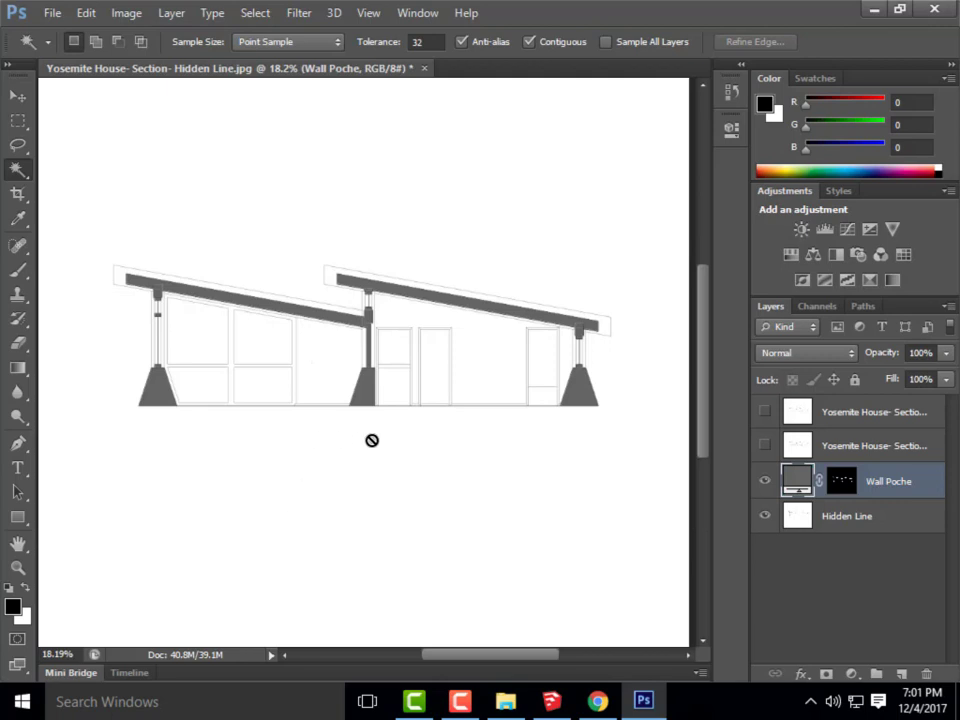
pyautogui.scroll(-1, 395, 430)
pyautogui.scroll(2, 267, 402)
pyautogui.scroll(-1, 99, 400)
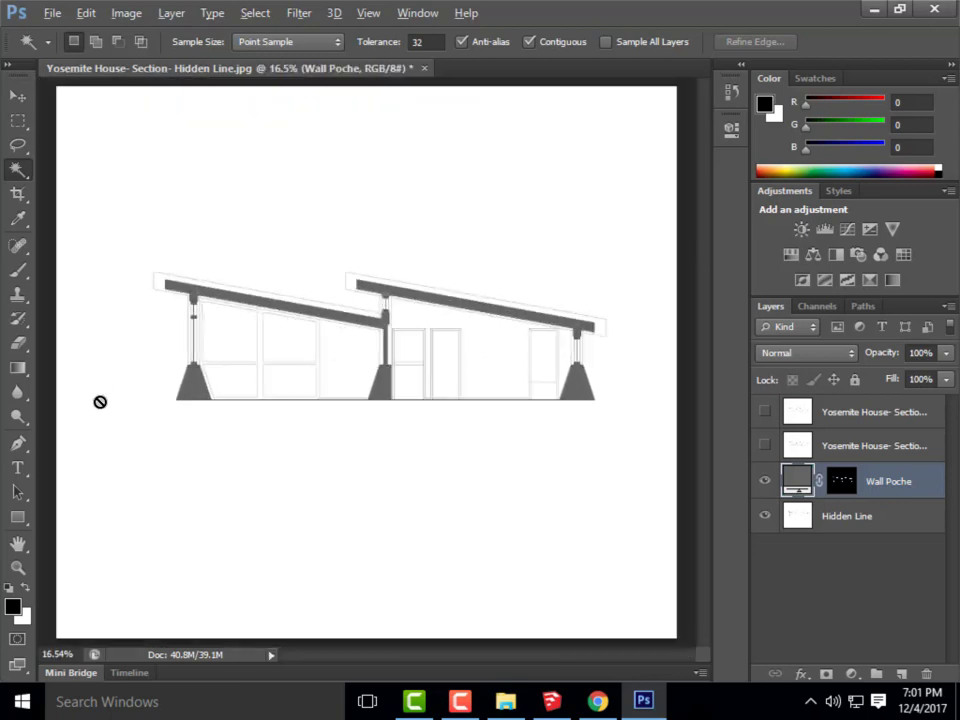
pyautogui.scroll(1, 99, 400)
pyautogui.scroll(-2, 109, 416)
pyautogui.scroll(2, 120, 414)
pyautogui.scroll(-1, 165, 413)
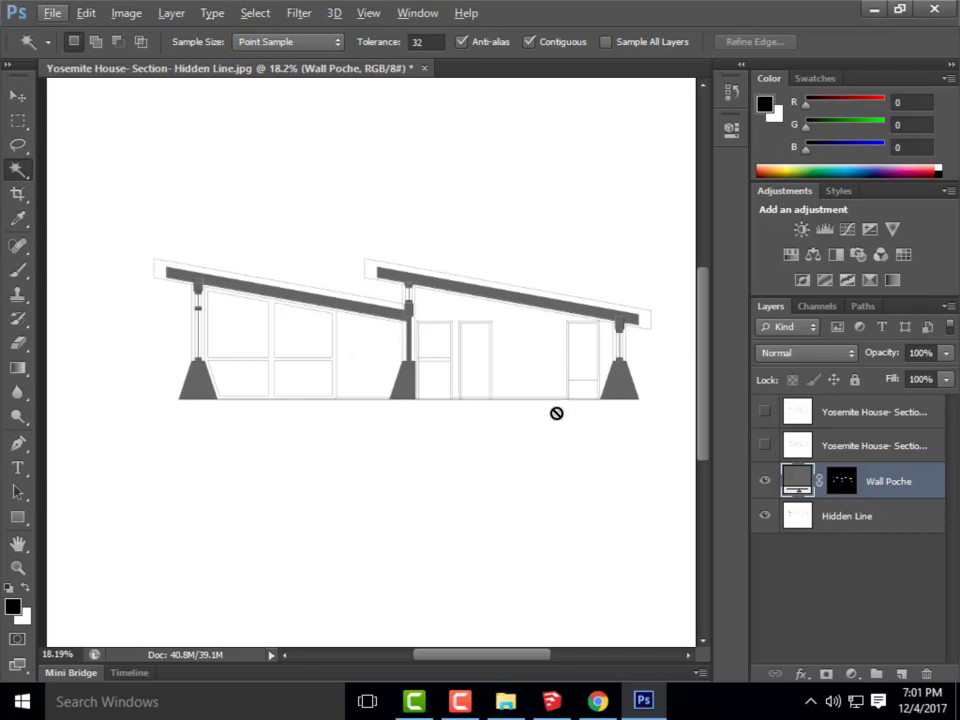
# - Lasso the ground area below the house, with an uneven ground line running past the pier bases across the canvas
pyautogui.click(20, 157)
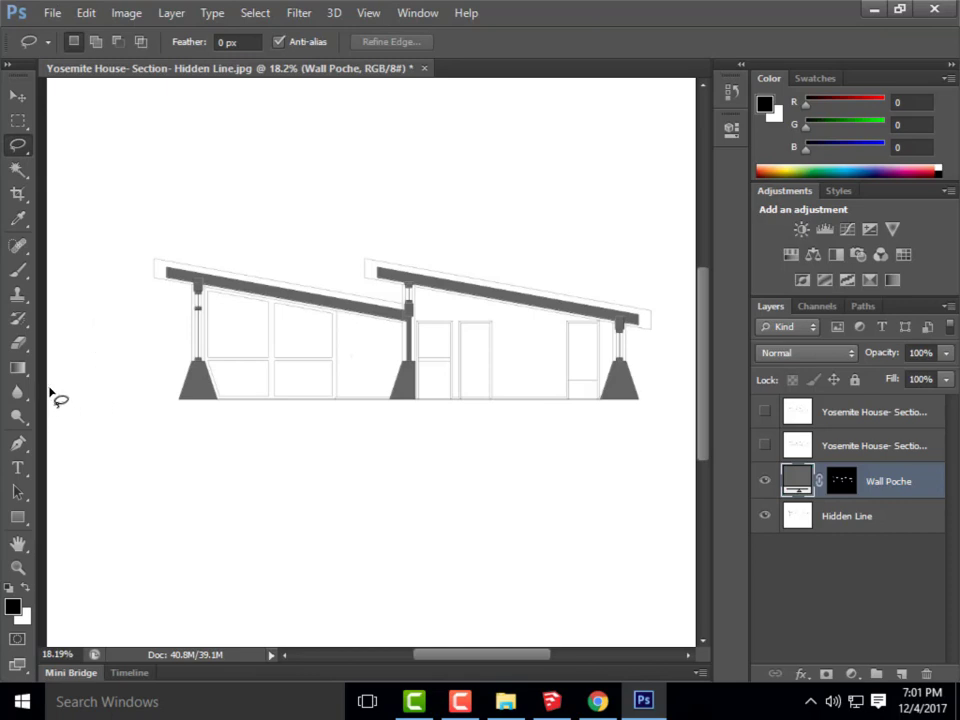
pyautogui.moveTo(47, 391); pyautogui.dragTo(181, 403)
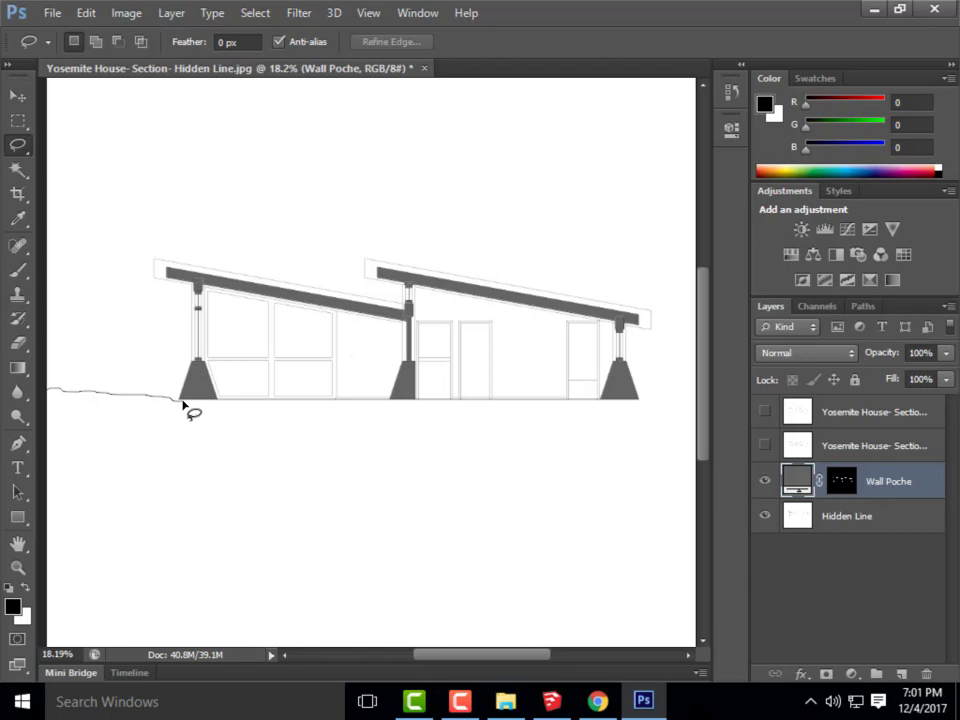
pyautogui.moveTo(183, 403)
pyautogui.mouseDown()
pyautogui.moveTo(619, 398)
pyautogui.moveTo(698, 413)
pyautogui.mouseUp()
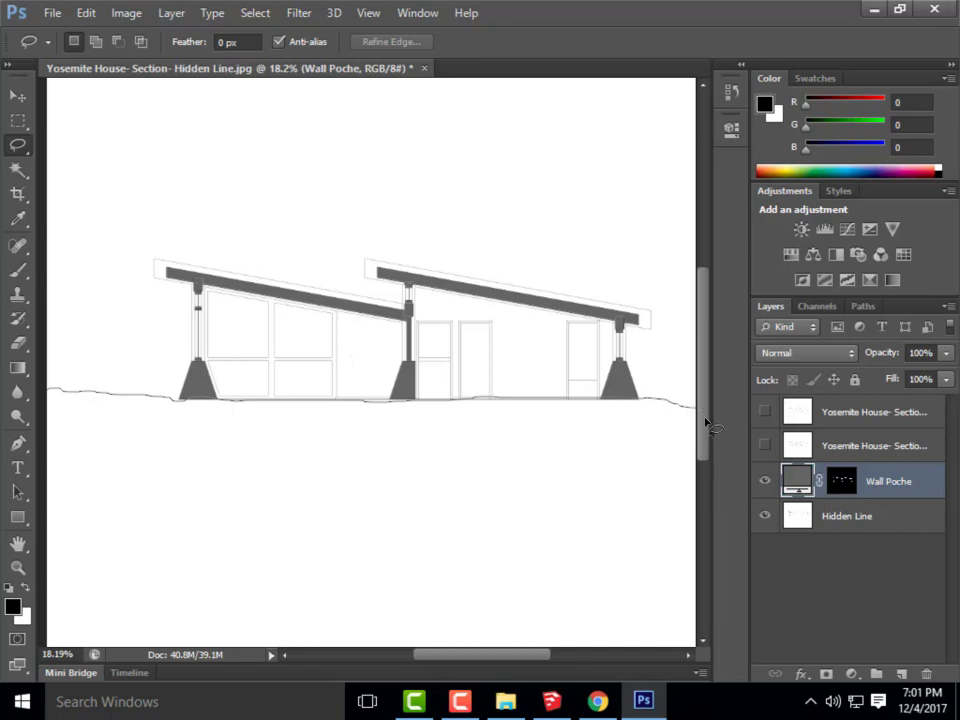
pyautogui.moveTo(702, 644); pyautogui.dragTo(590, 656)
pyautogui.moveTo(380, 656)
pyautogui.mouseDown()
pyautogui.moveTo(100, 652)
pyautogui.moveTo(50, 600)
pyautogui.moveTo(54, 390)
pyautogui.mouseUp()
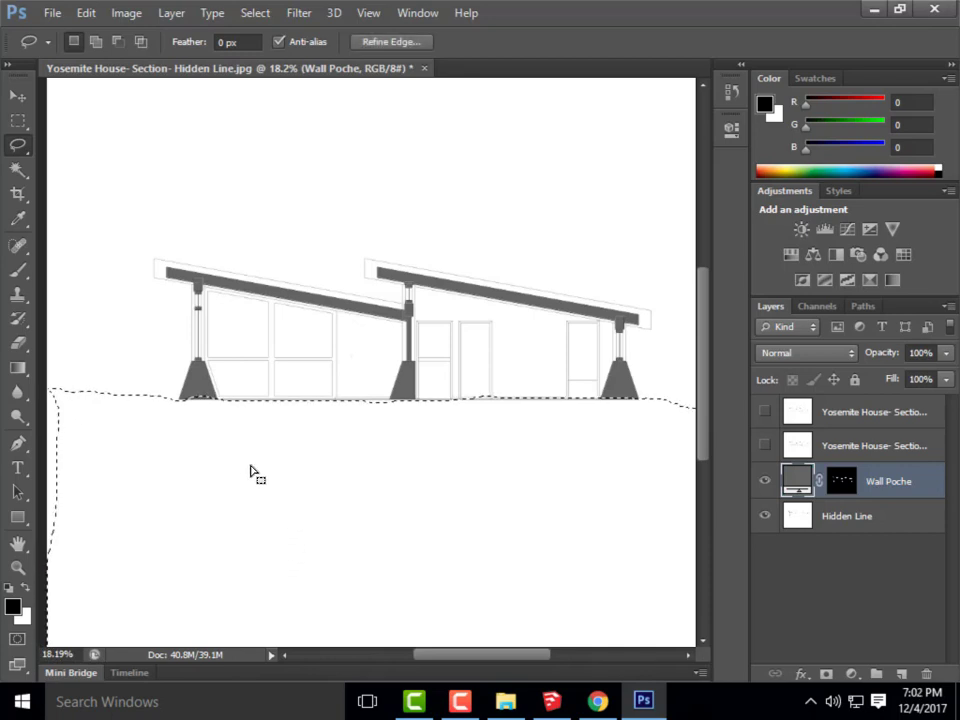
pyautogui.scroll(-2, 245, 455)
pyautogui.scroll(1, 450, 465)
pyautogui.scroll(-1, 570, 475)
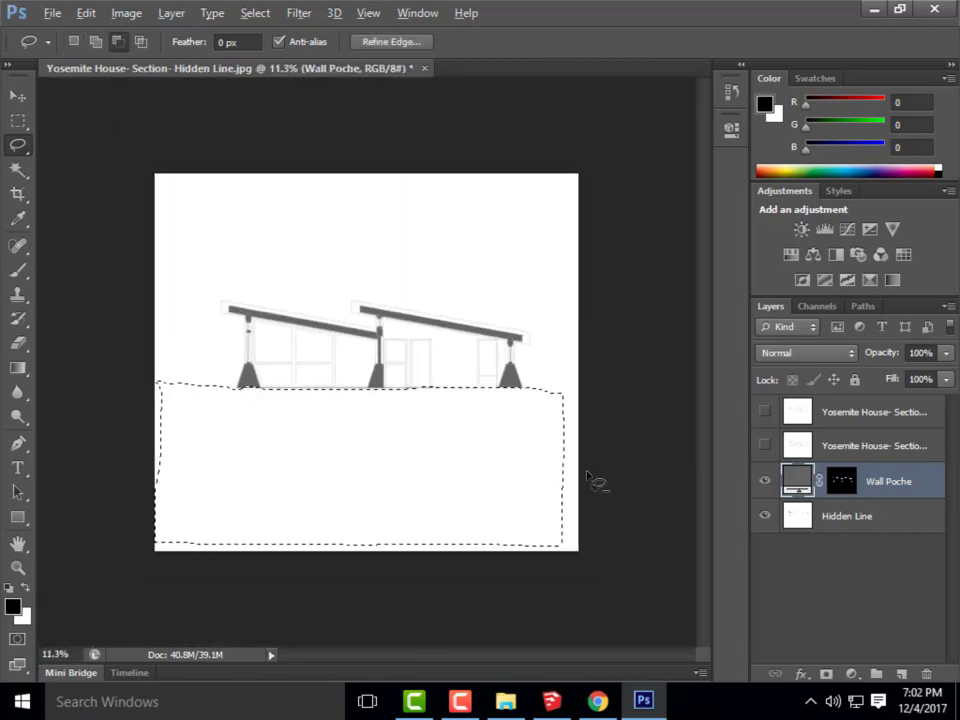
pyautogui.scroll(1, 597, 483)
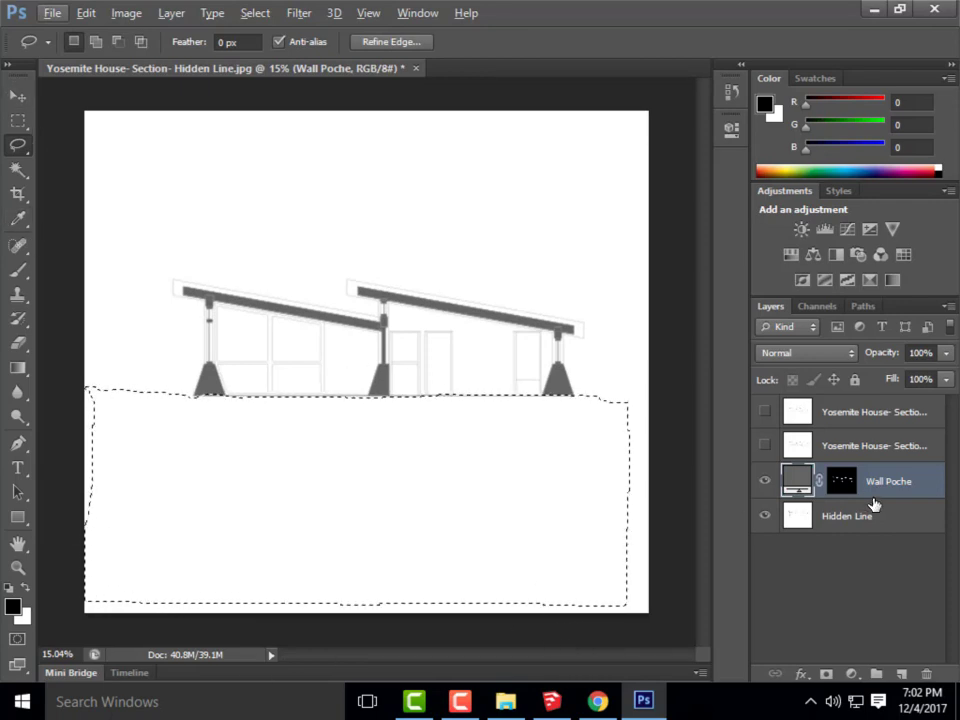
# - Extend the ground selection with rectangular marquees so it reaches the canvas's side and bottom edges
pyautogui.click(22, 122)
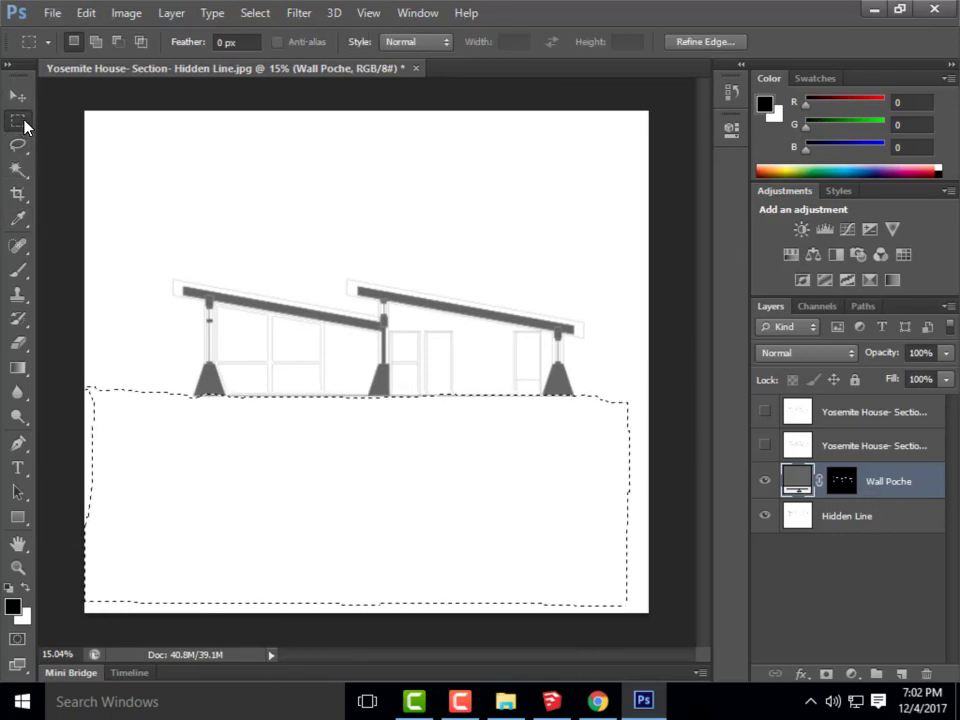
pyautogui.press('shift')
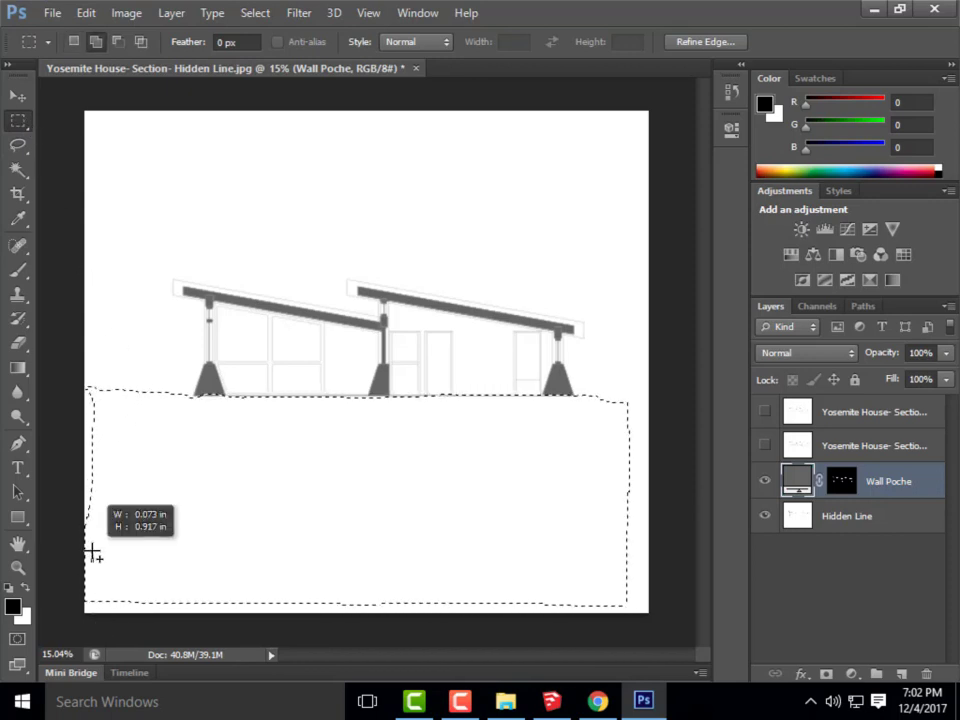
pyautogui.moveTo(78, 432); pyautogui.dragTo(86, 385)
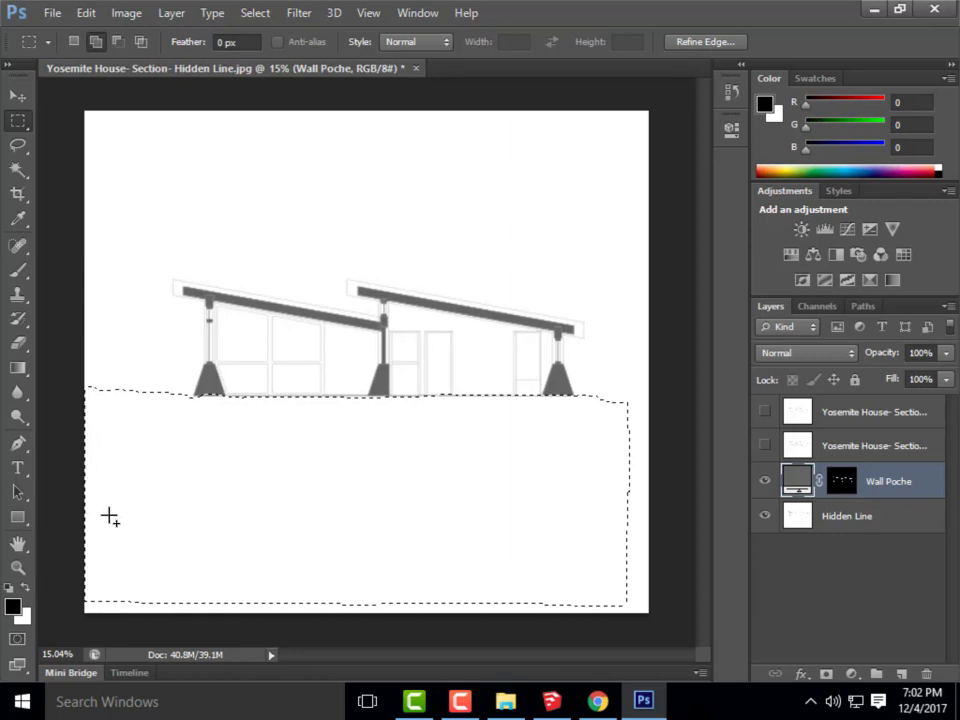
pyautogui.moveTo(524, 627); pyautogui.dragTo(656, 610)
pyautogui.moveTo(652, 620); pyautogui.dragTo(626, 407)
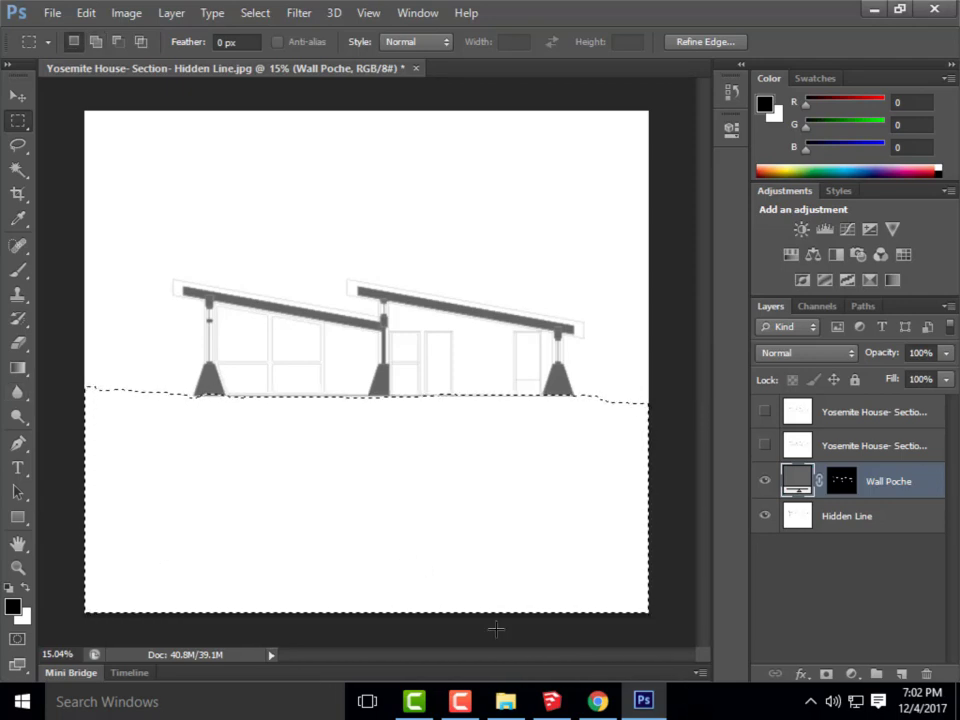
pyautogui.press('shift')
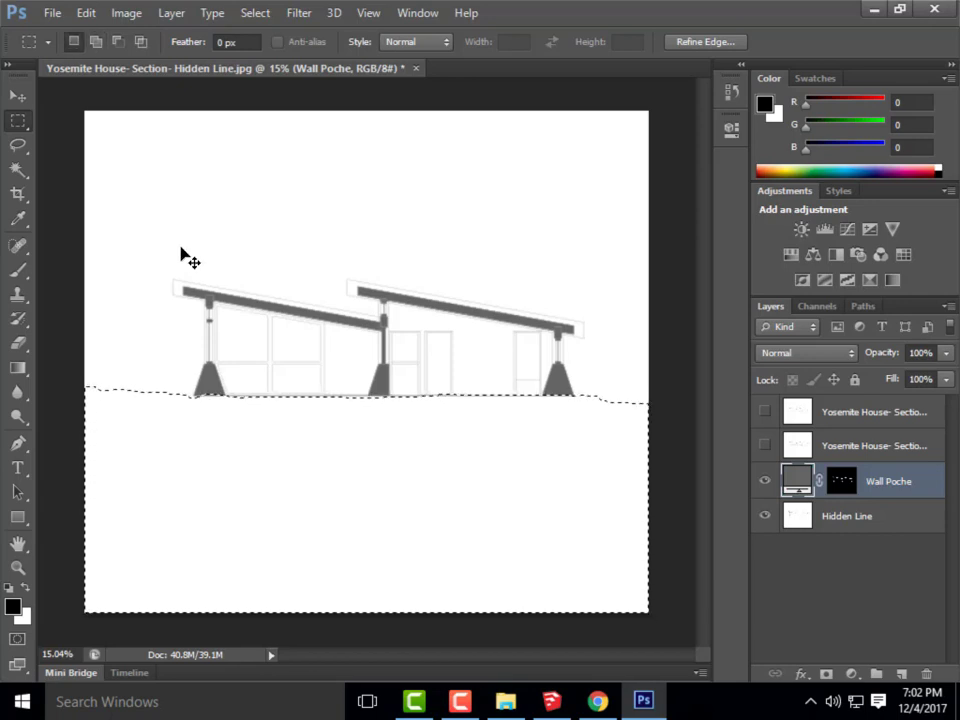
pyautogui.press('alt')
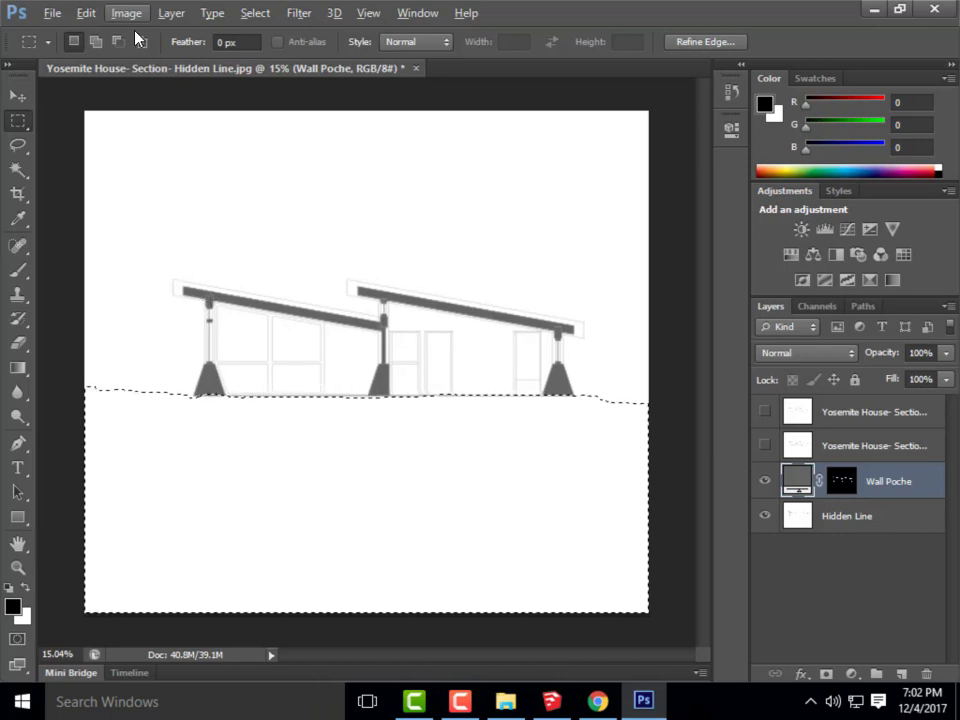
# - Create a new layer above Wall Poche and name it Ground Plane
pyautogui.click(89, 15)
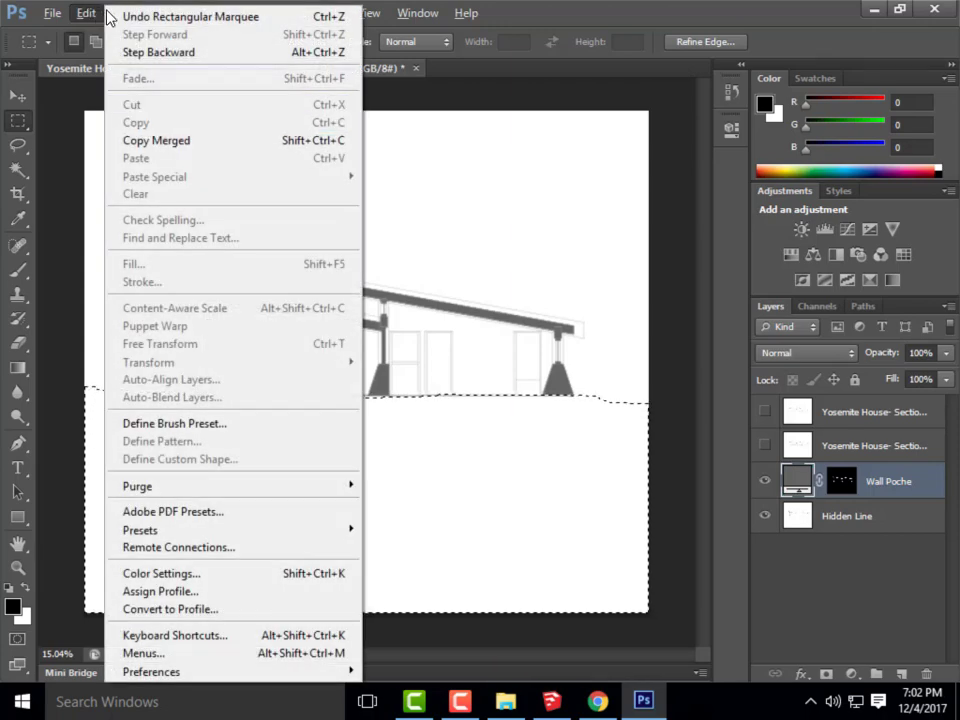
pyautogui.click(624, 9)
pyautogui.click(902, 674)
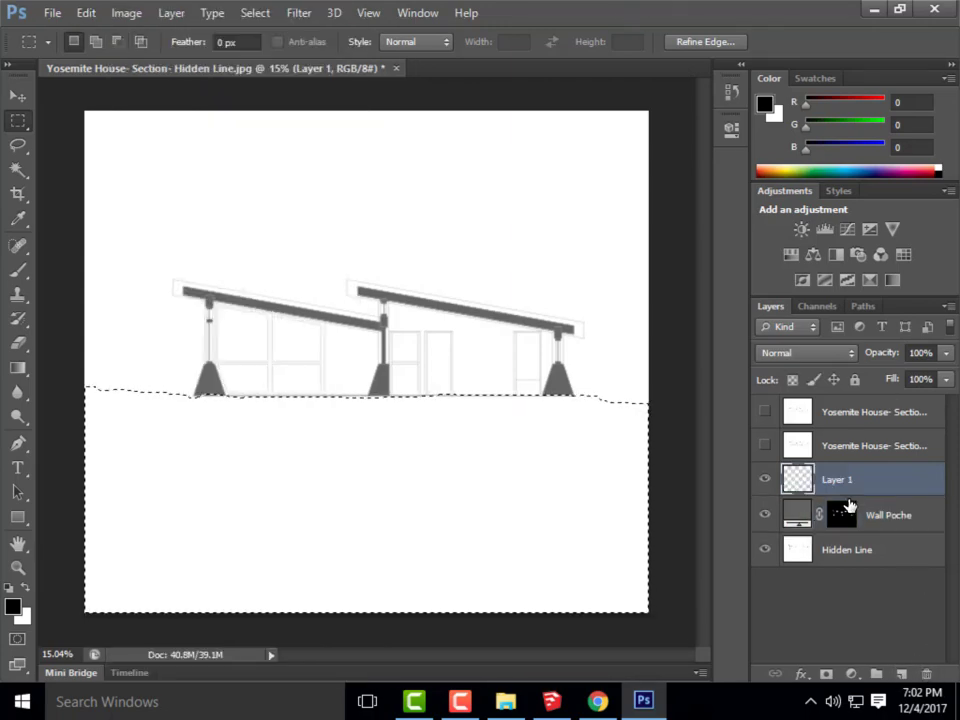
pyautogui.doubleClick(846, 480)
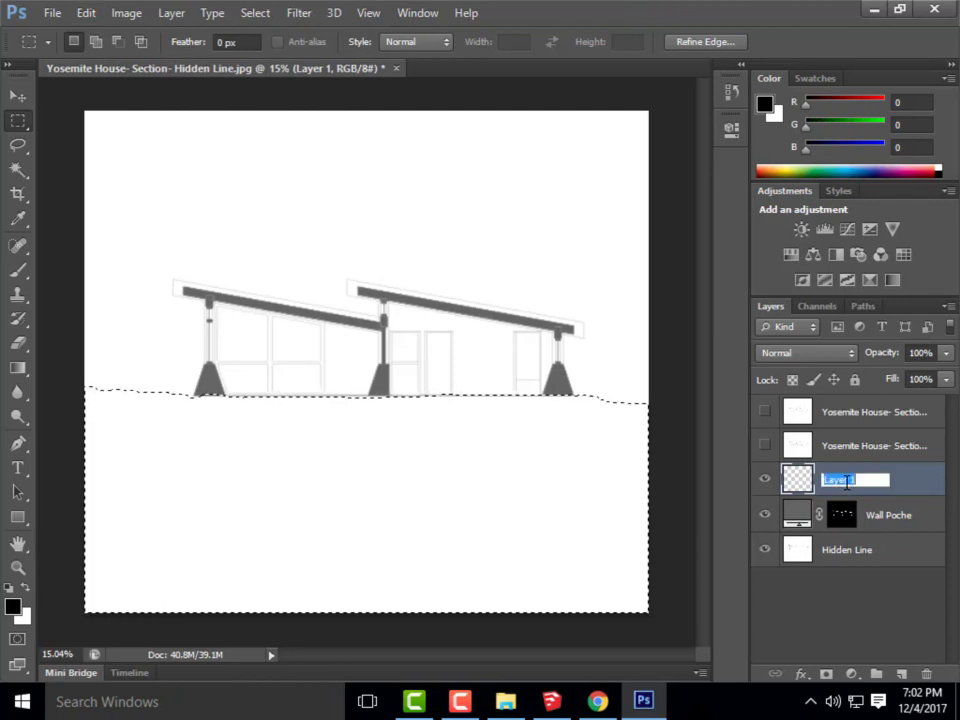
pyautogui.write('Ground Plane')
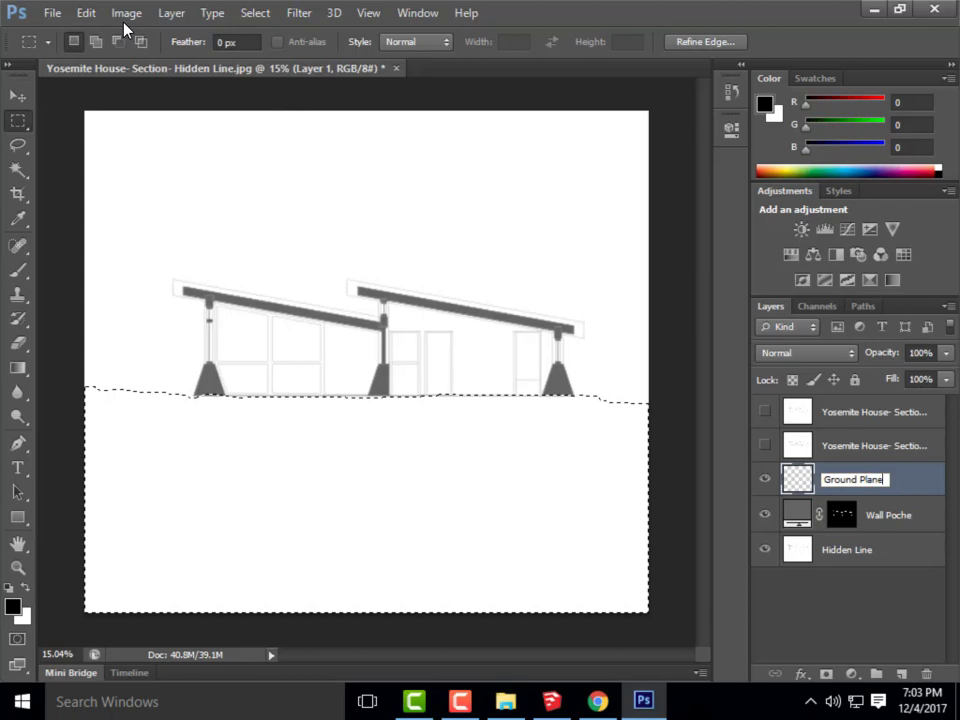
pyautogui.press('Return')
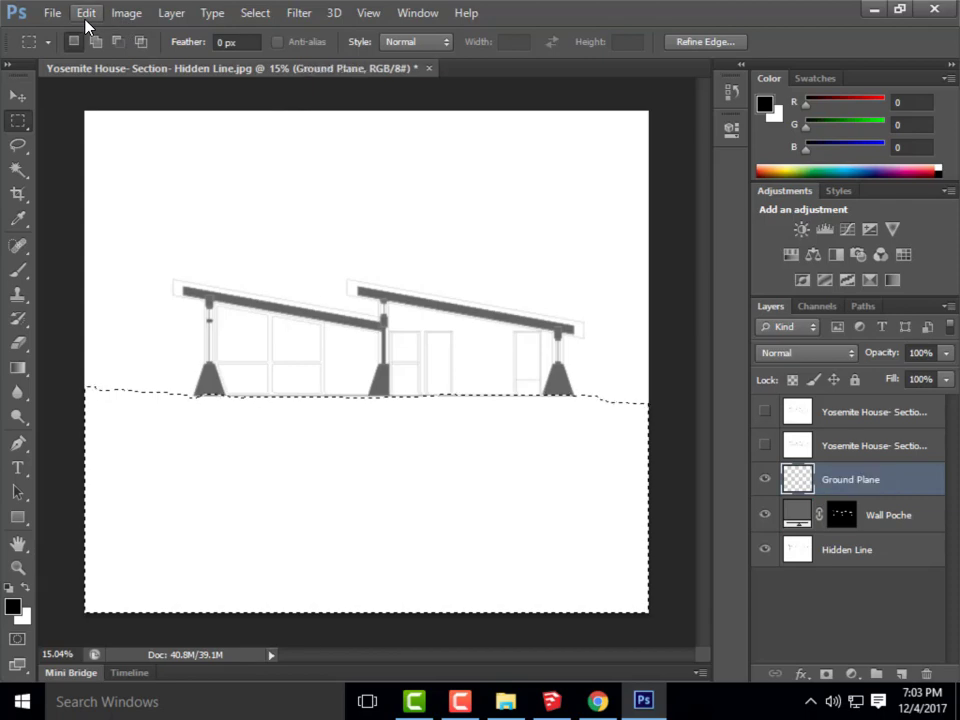
# - Fill the ground selection on the Ground Plane layer with a grey of R 100, G 100, B 100
pyautogui.click(86, 13)
pyautogui.click(174, 268)
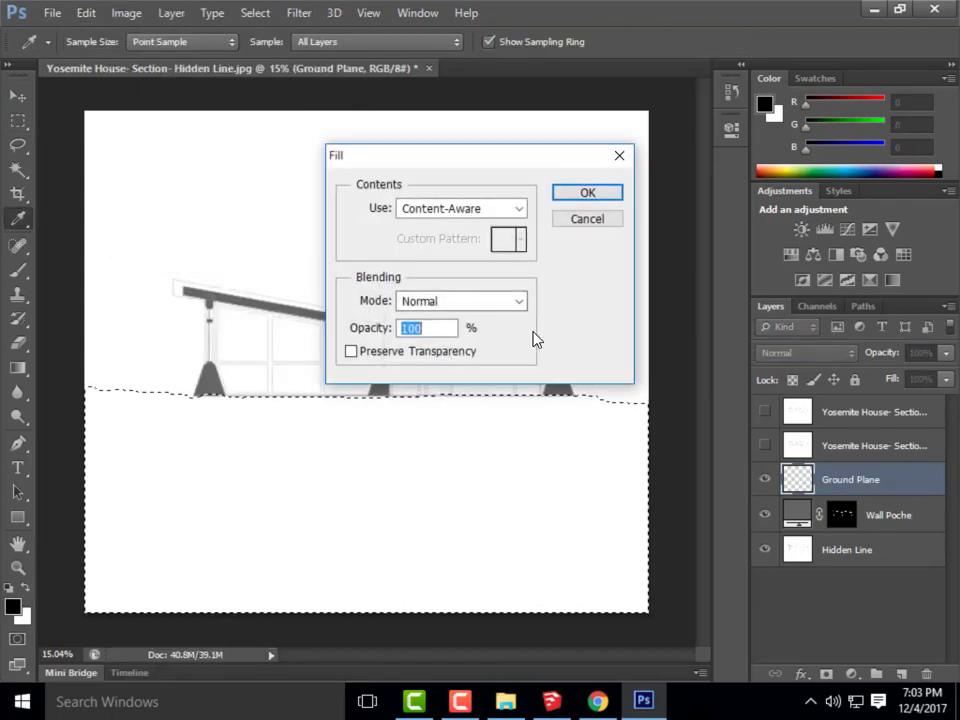
pyautogui.click(479, 204)
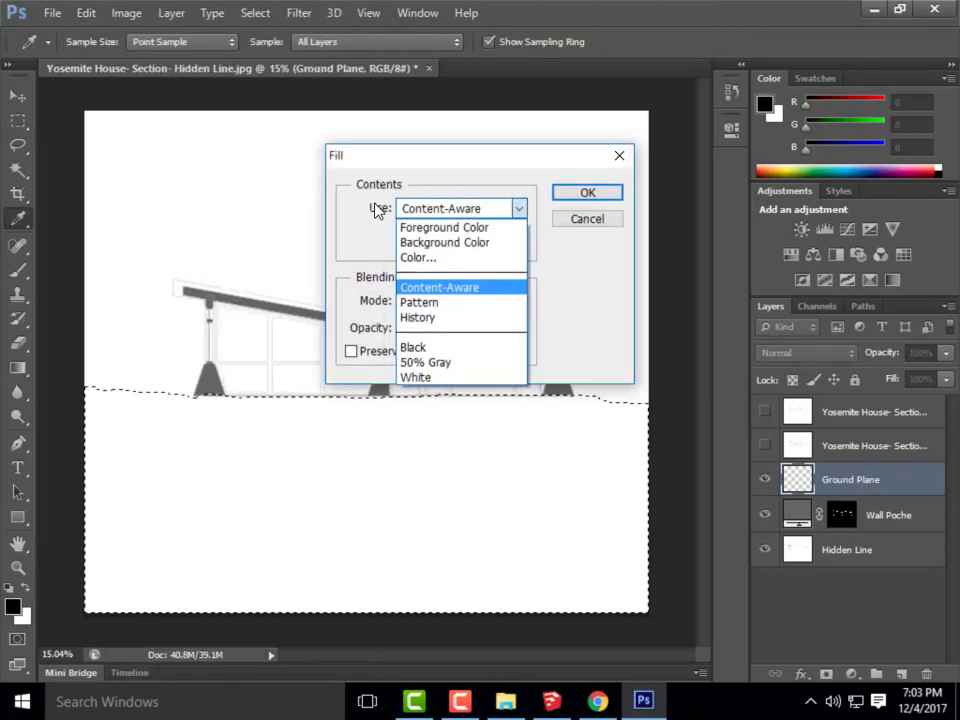
pyautogui.click(440, 258)
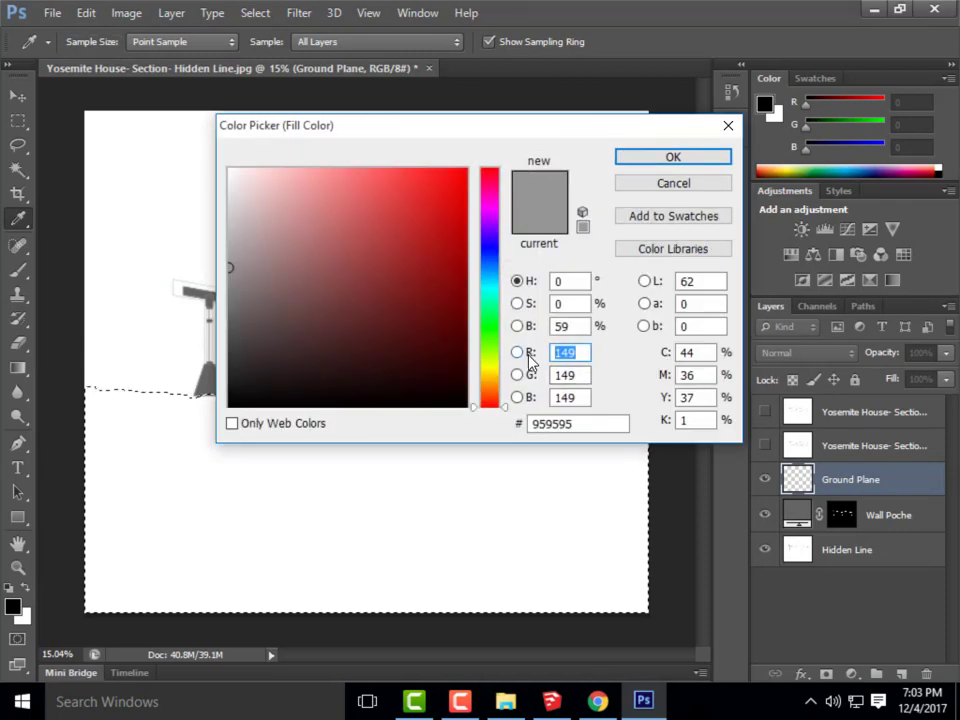
pyautogui.write('100')
pyautogui.press('Tab')
pyautogui.write('100')
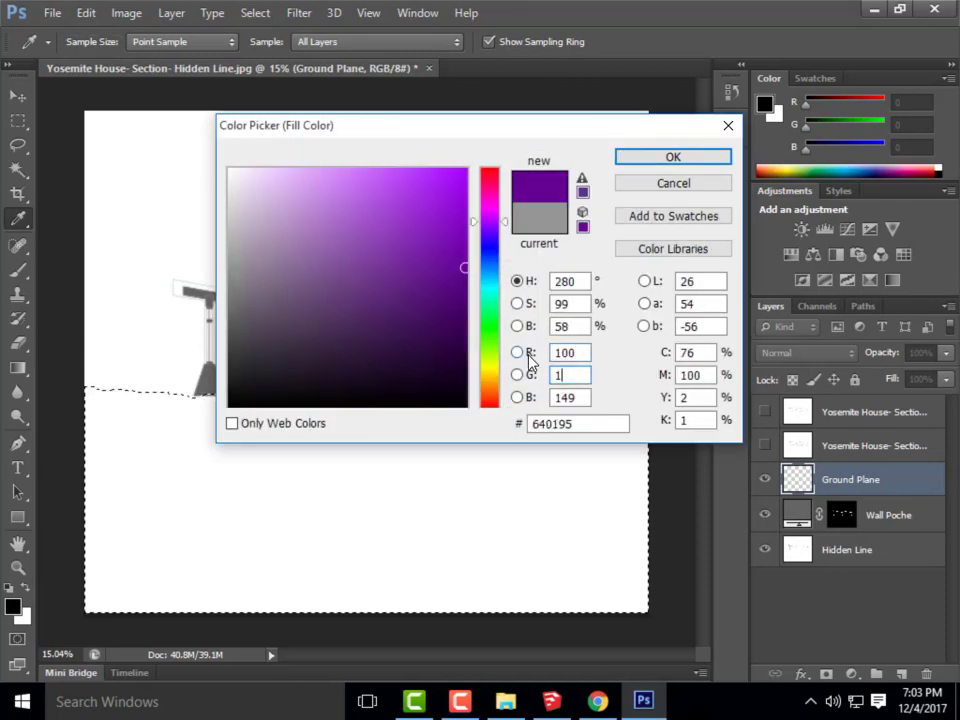
pyautogui.press('Tab')
pyautogui.write('100')
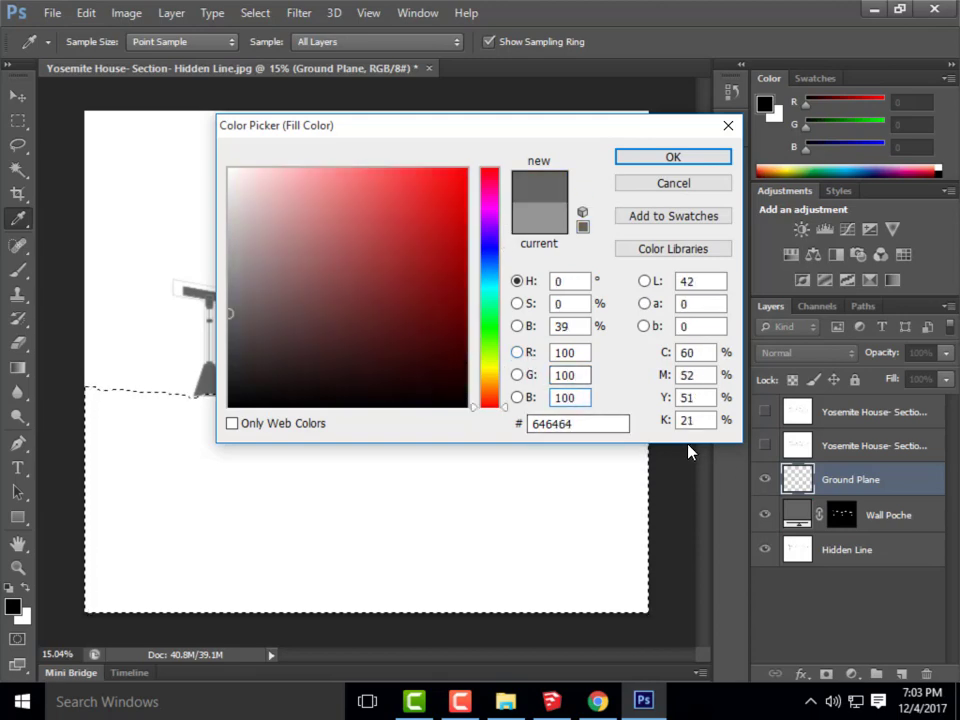
pyautogui.click(674, 158)
pyautogui.click(592, 194)
pyautogui.press('m')
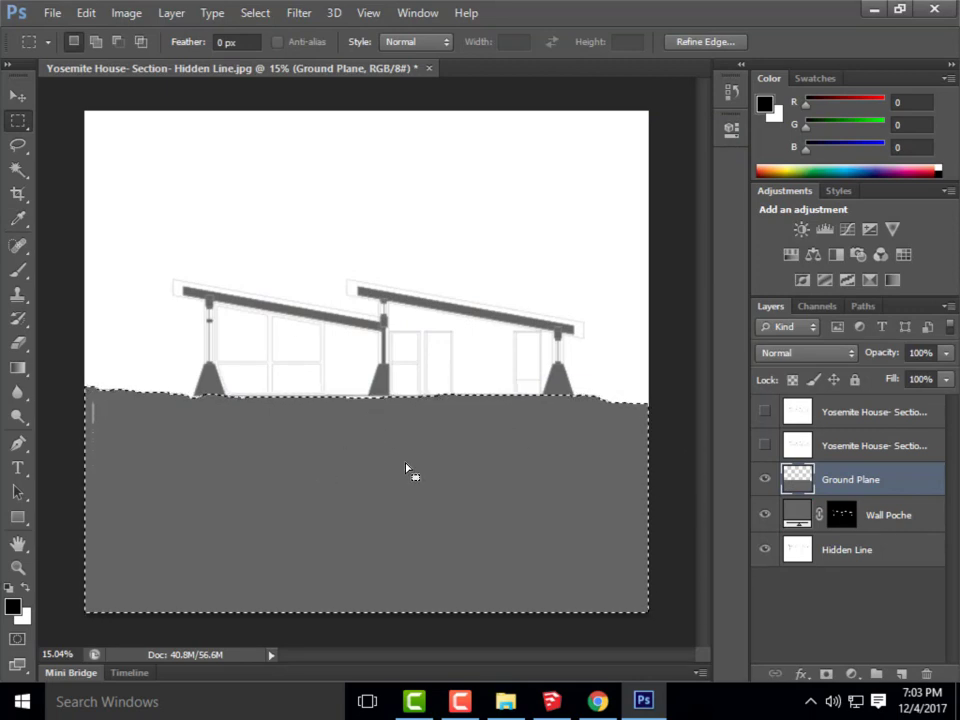
# - Undo the ground fill and redo it
pyautogui.hotkey('ctrl', 'z')
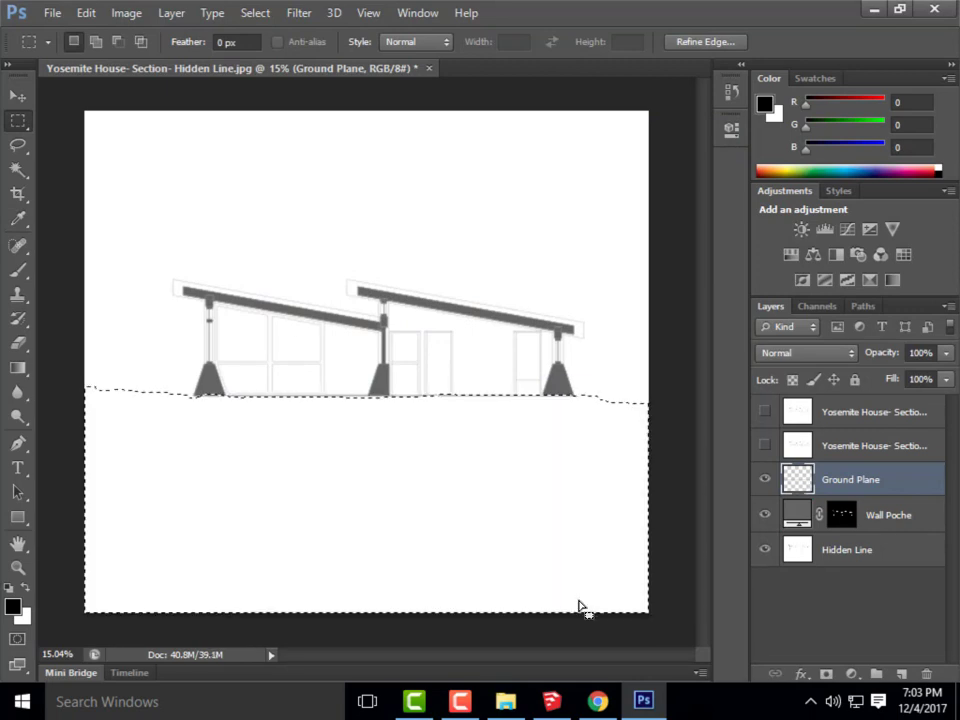
pyautogui.click(84, 12)
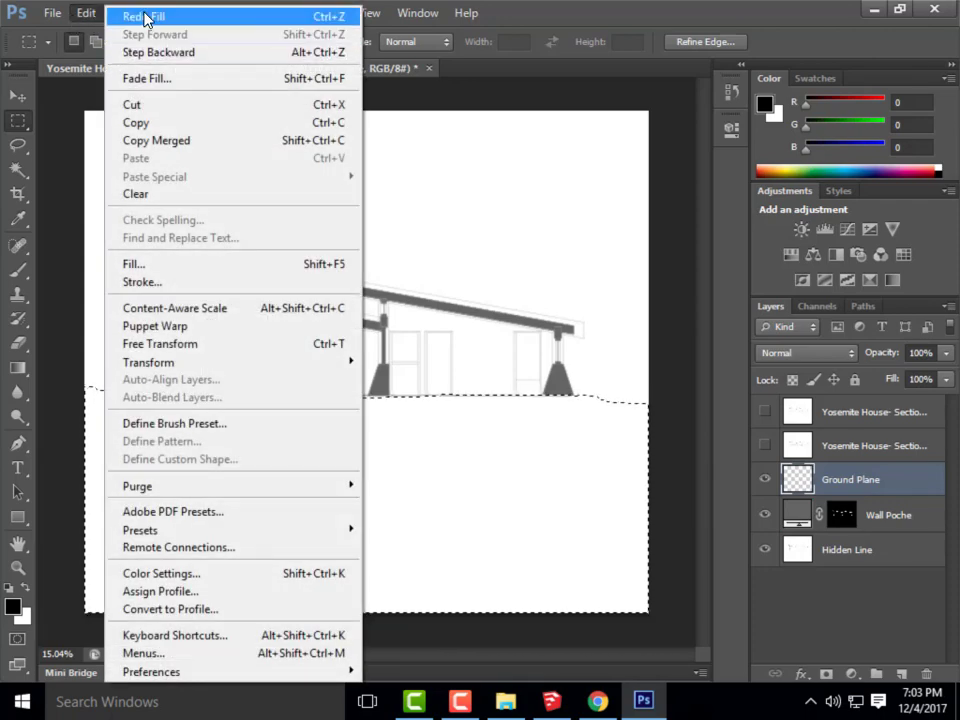
pyautogui.click(145, 17)
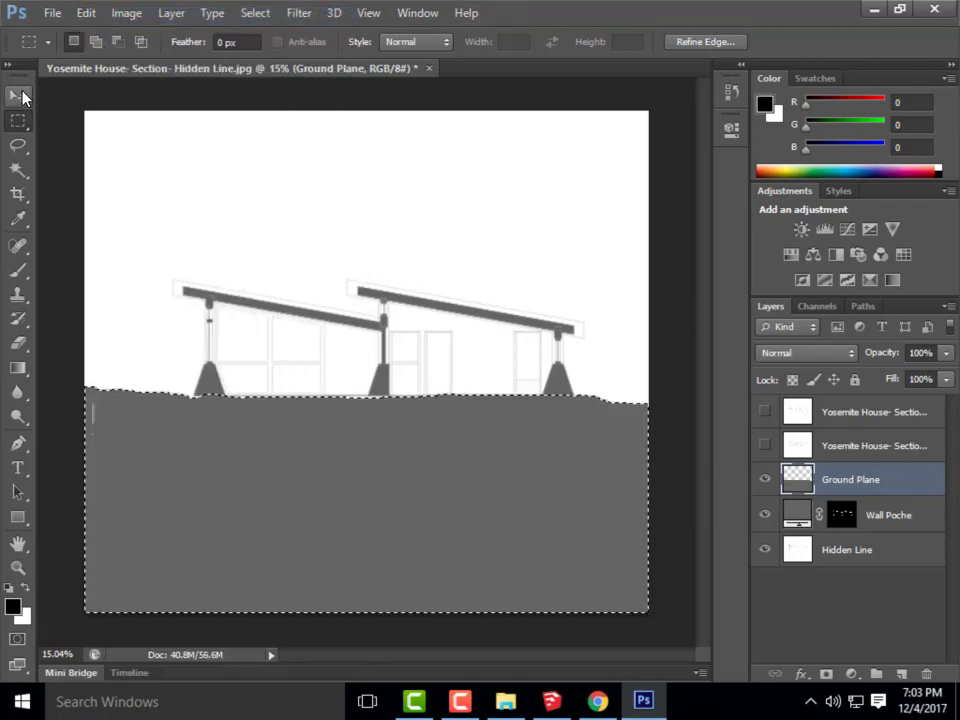
# - Check the ground line against the pier bases and delete the grey fill from the Ground Plane layer
pyautogui.click(19, 96)
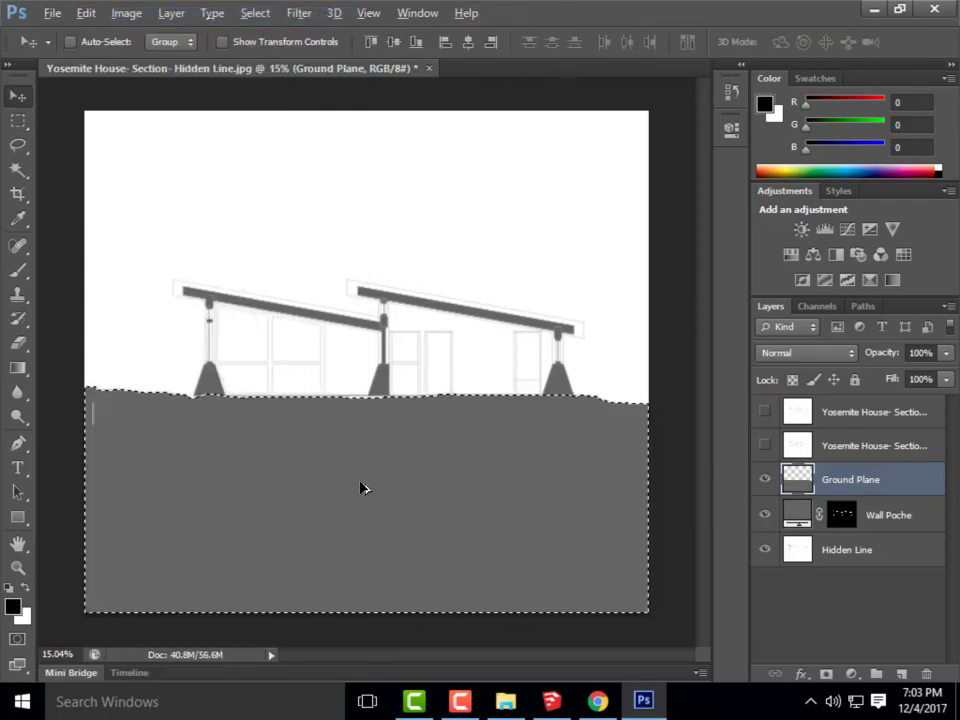
pyautogui.scroll(5, 363, 488)
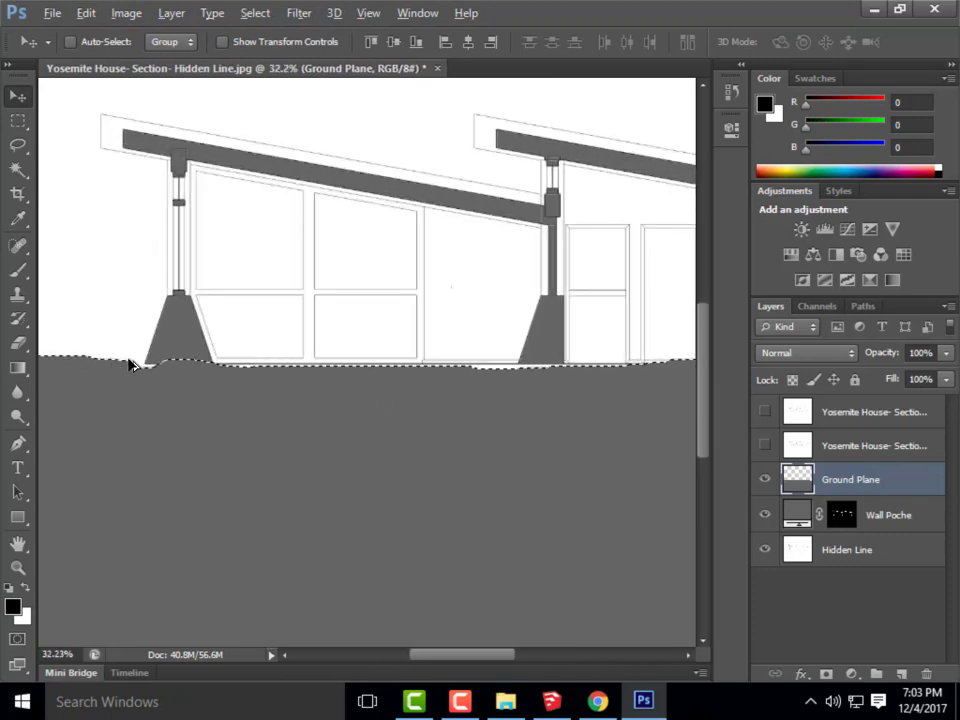
pyautogui.scroll(-2, 125, 368)
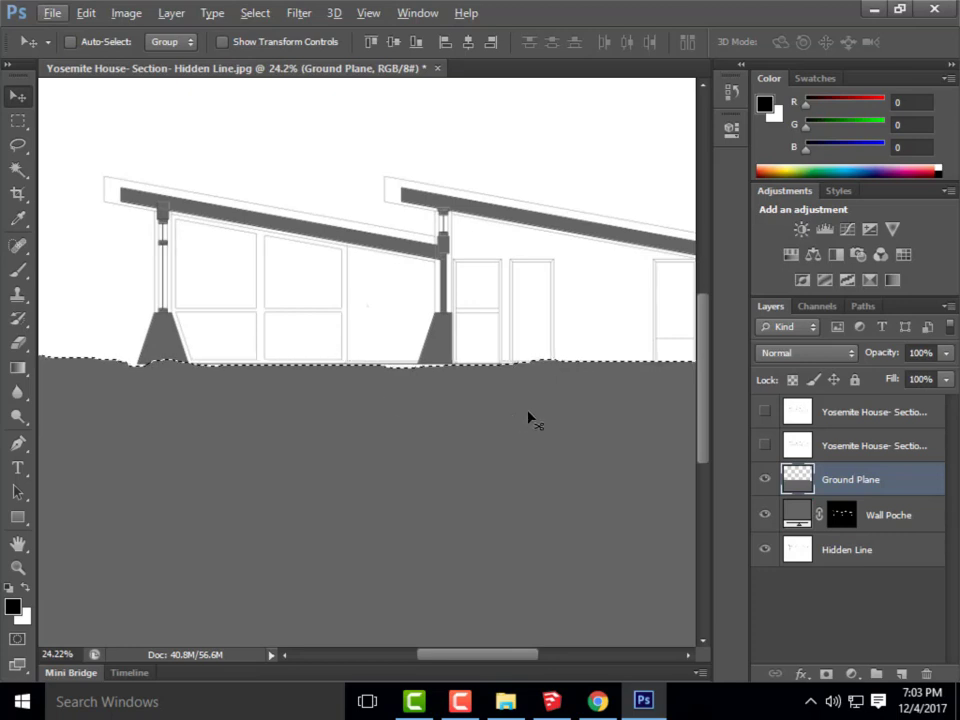
pyautogui.scroll(-2, 250, 365)
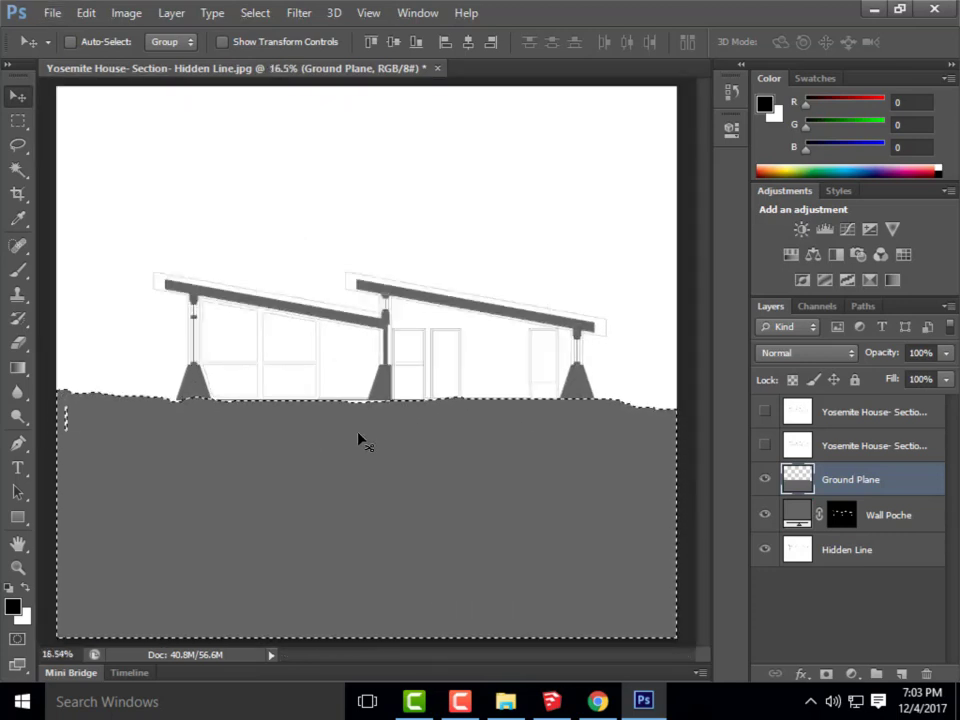
pyautogui.press('Delete')
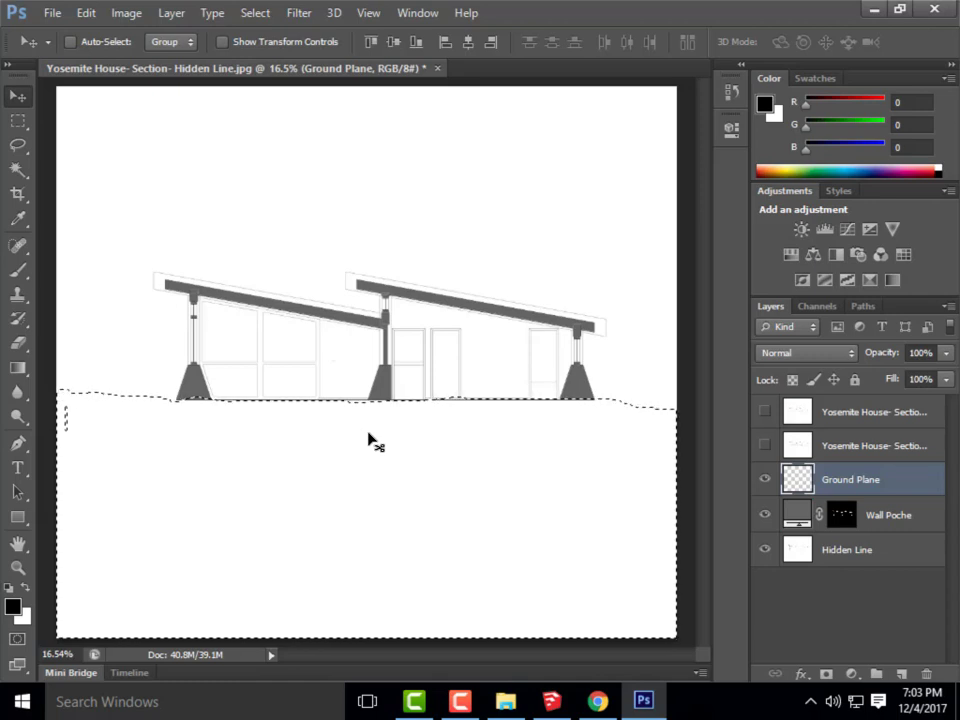
# - Straighten the ground selection's edge under the house by adding the gaps below the floor line and subtracting the parts above it
pyautogui.click(18, 121)
pyautogui.press('shift')
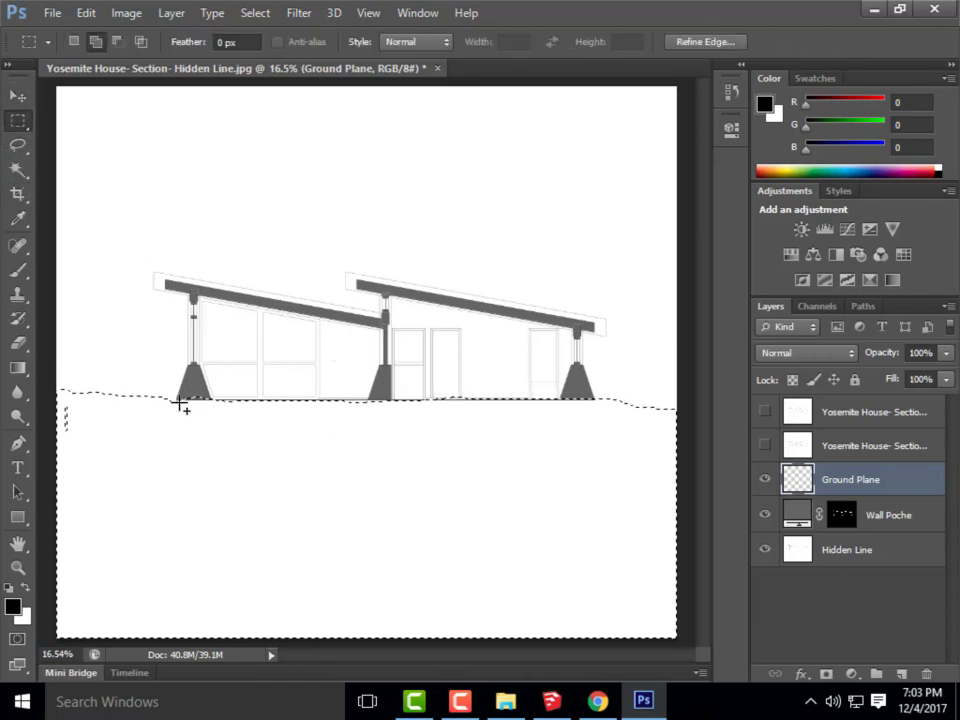
pyautogui.moveTo(178, 401); pyautogui.dragTo(594, 417)
pyautogui.scroll(3, 594, 418)
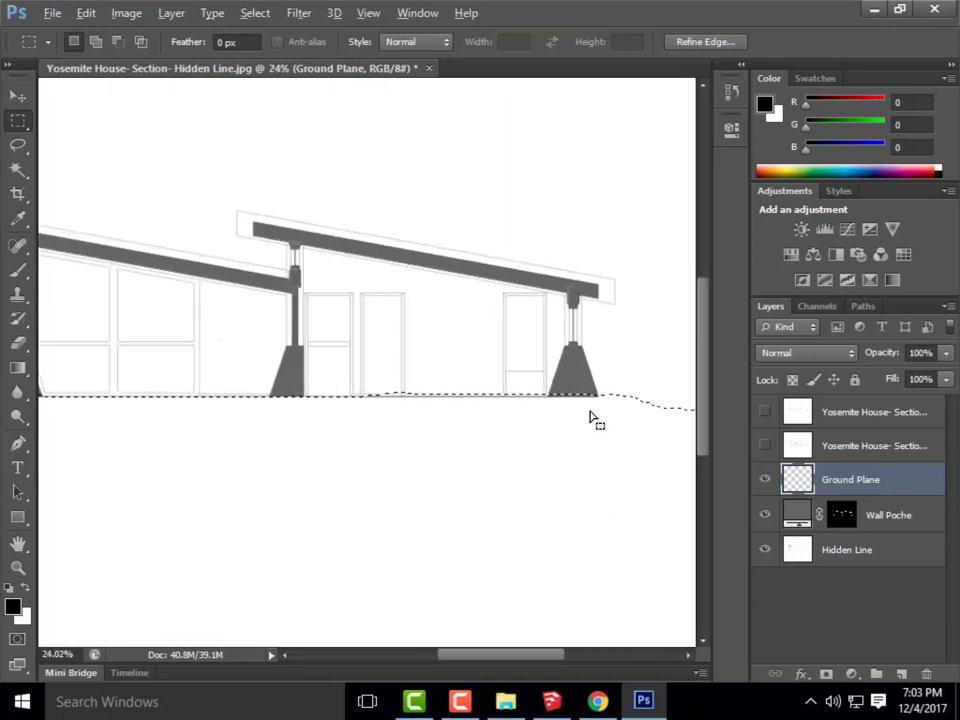
pyautogui.press('alt')
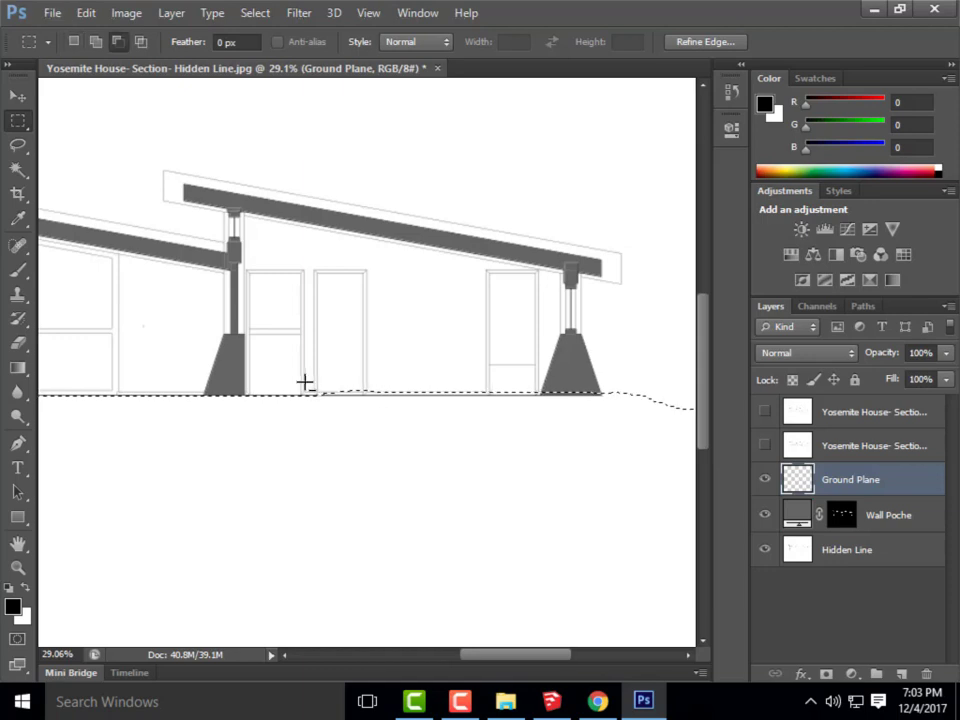
pyautogui.moveTo(291, 372); pyautogui.dragTo(604, 397)
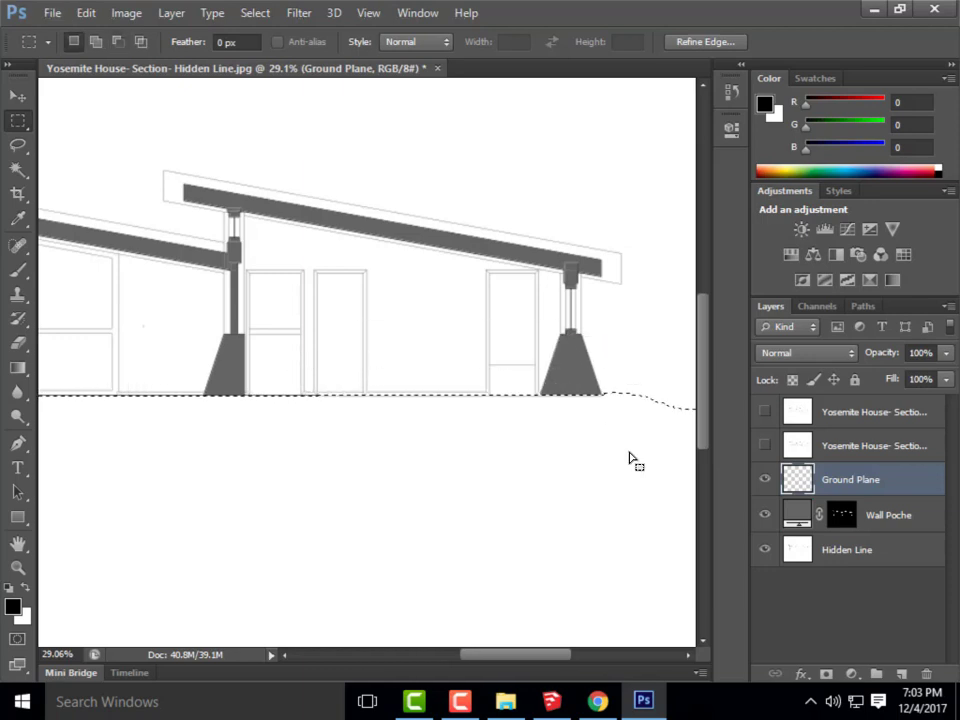
# - Refine the ground selection at the left pier: subtract an area about 2.16 by 0.35 in over its base and add the dip beside it
pyautogui.scroll(-3, 636, 458)
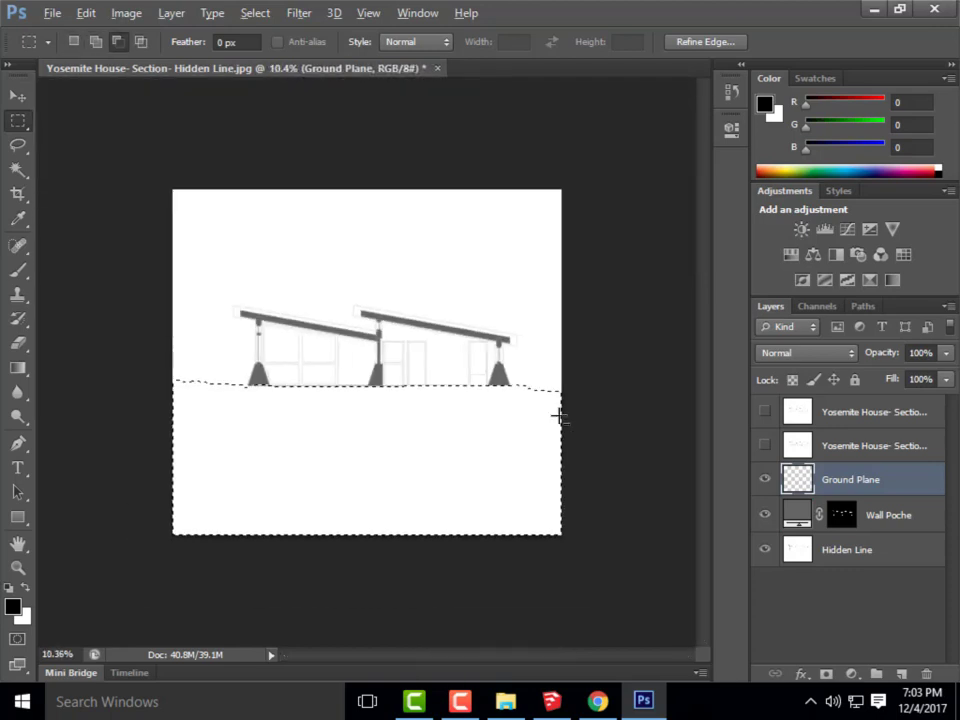
pyautogui.scroll(1, 557, 413)
pyautogui.scroll(3, 147, 414)
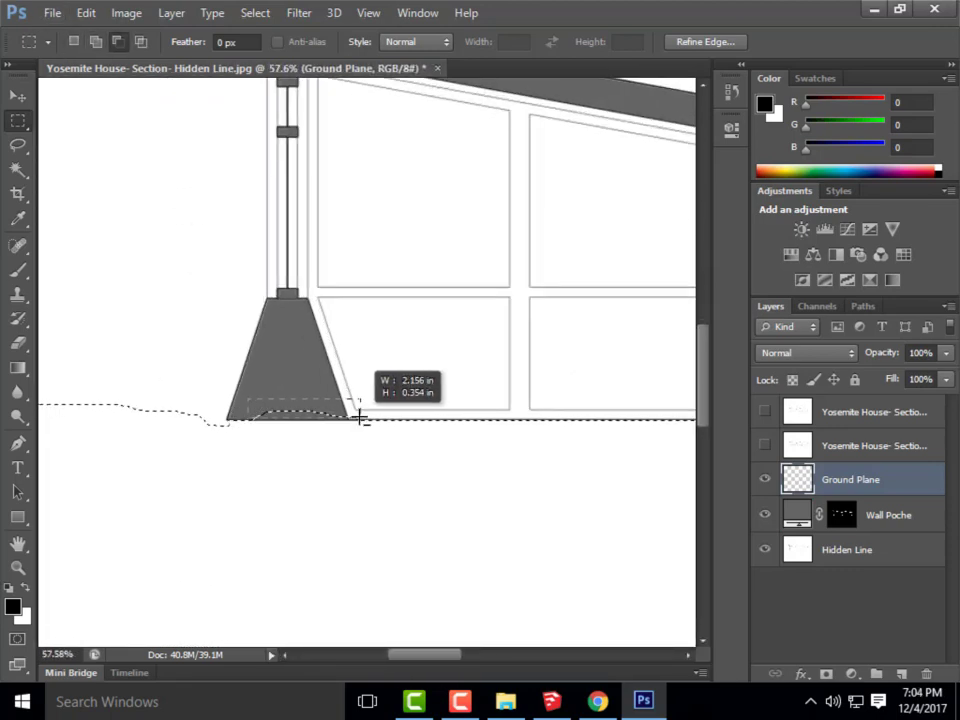
pyautogui.moveTo(360, 418); pyautogui.dragTo(361, 420)
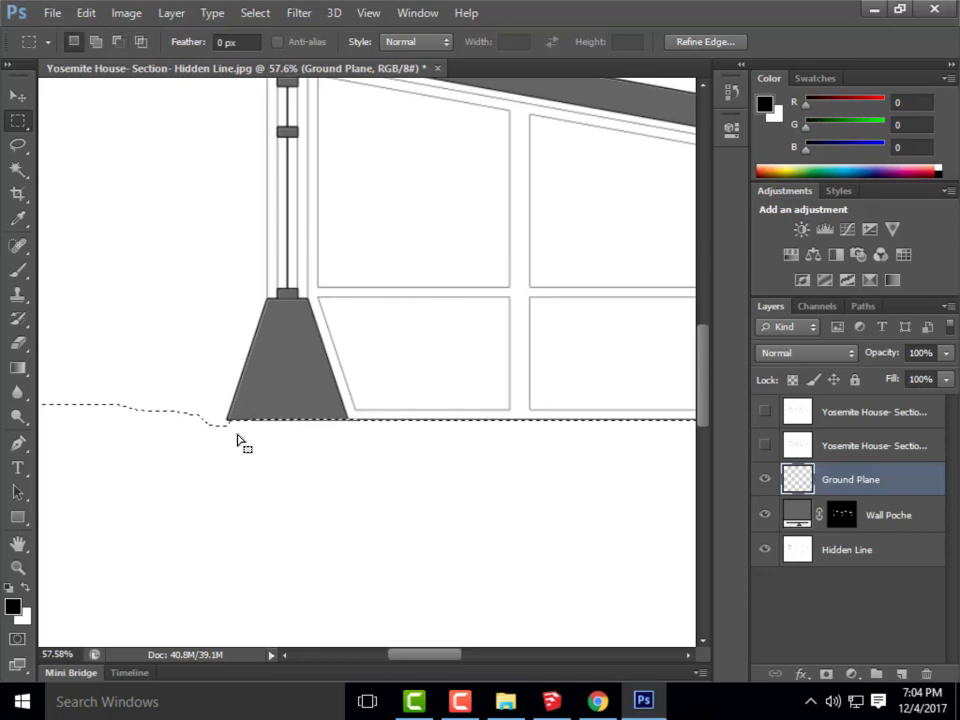
pyautogui.moveTo(242, 437); pyautogui.dragTo(182, 422)
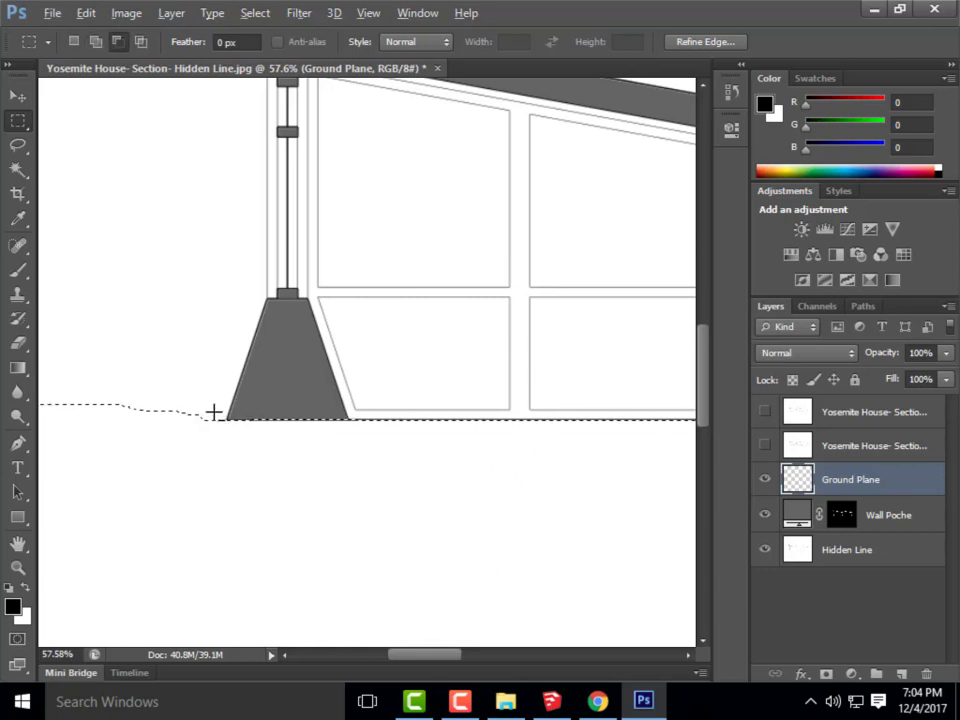
pyautogui.scroll(-6, 212, 412)
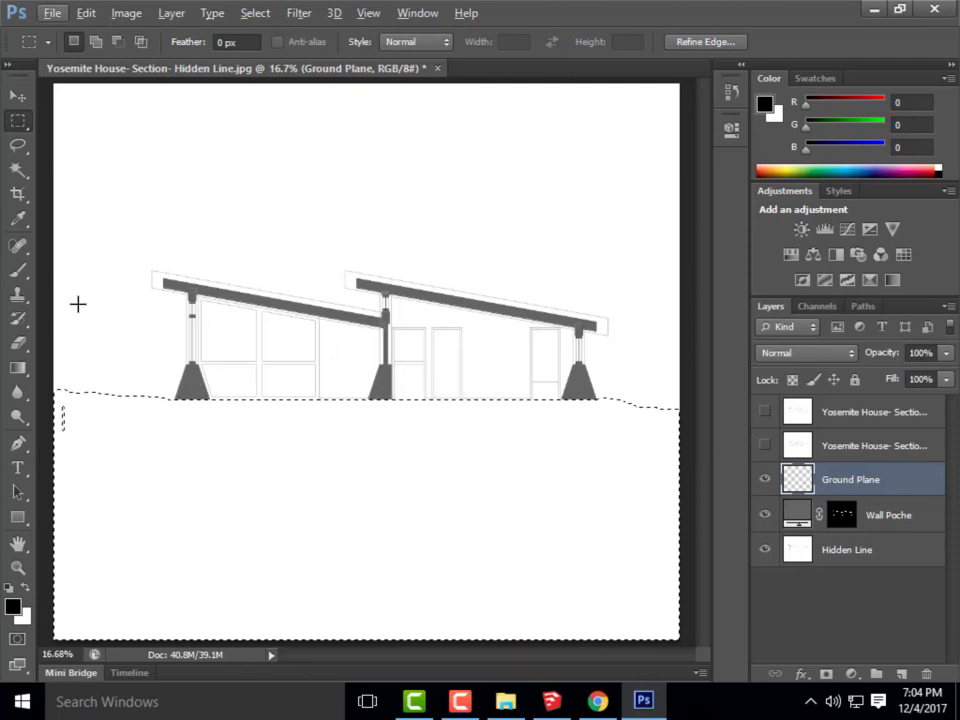
# - Fill the selected ground area with black on the Ground Plane layer, then clear the selection
pyautogui.click(86, 13)
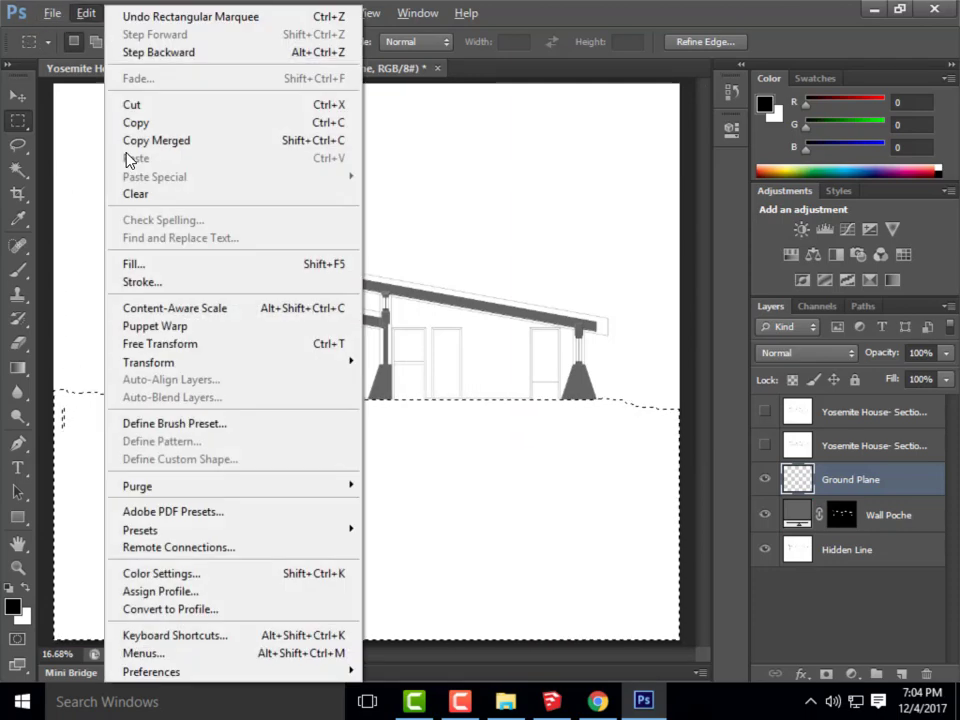
pyautogui.click(134, 264)
pyautogui.click(517, 208)
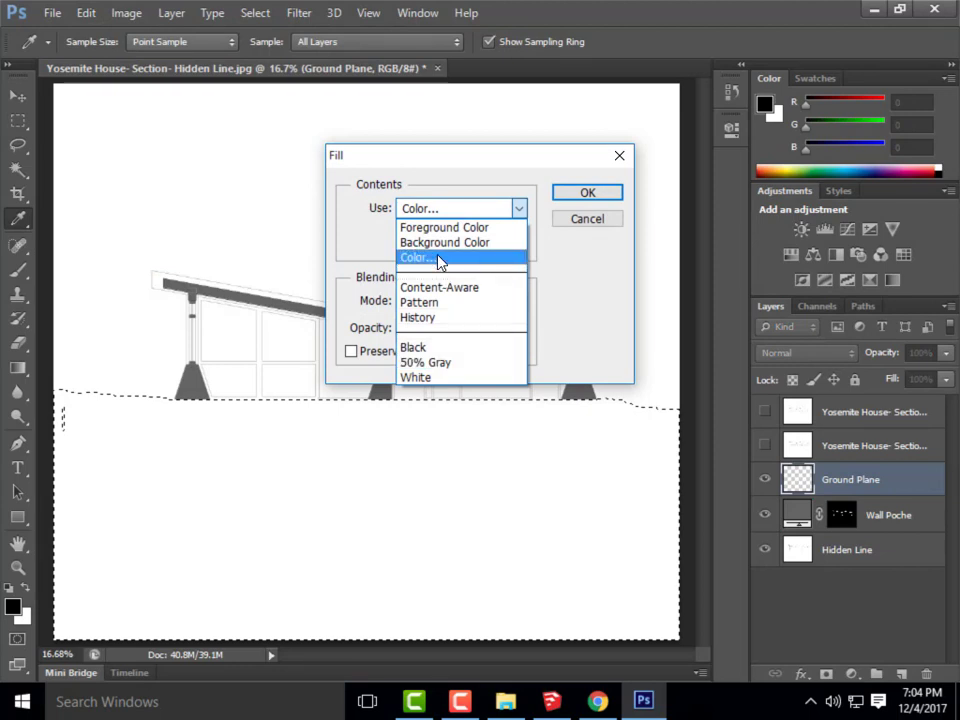
pyautogui.click(437, 352)
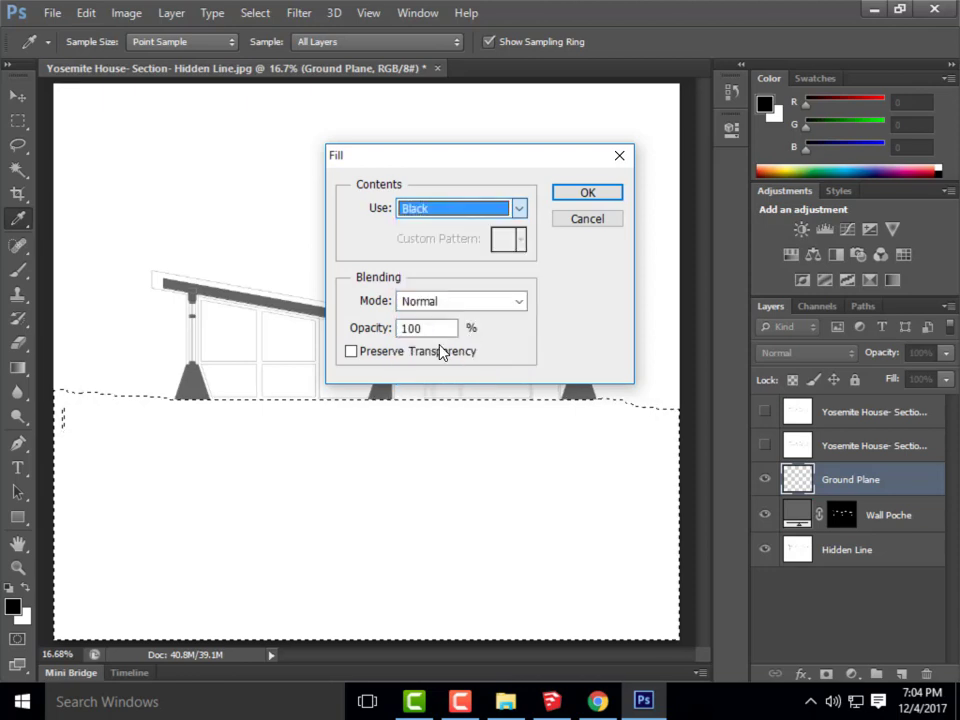
pyautogui.click(593, 200)
pyautogui.press('m')
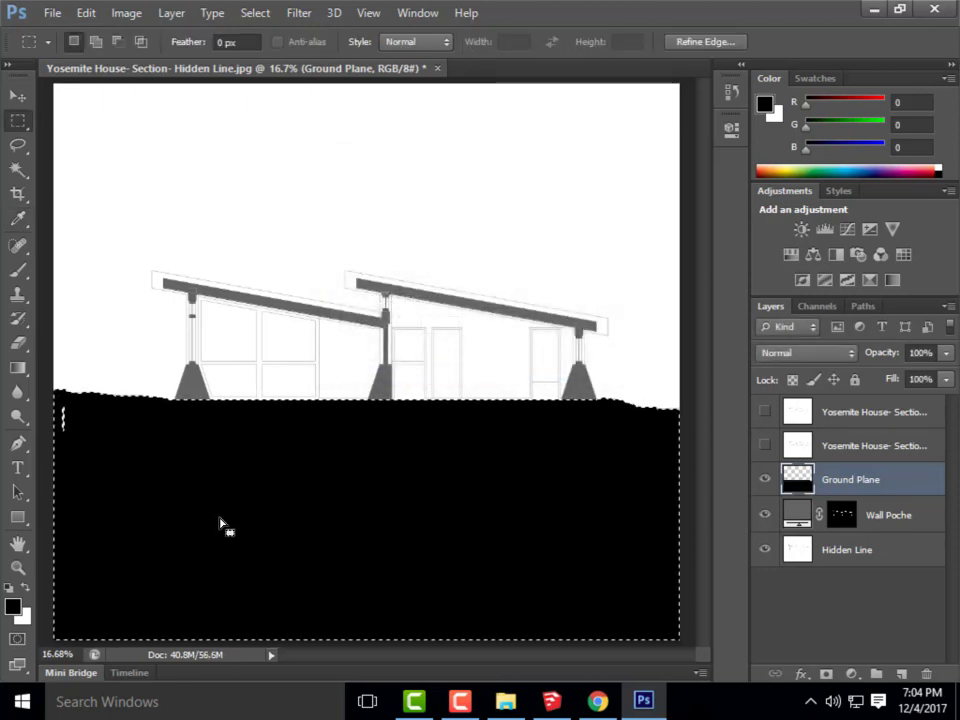
pyautogui.hotkey('ctrl', 'd')
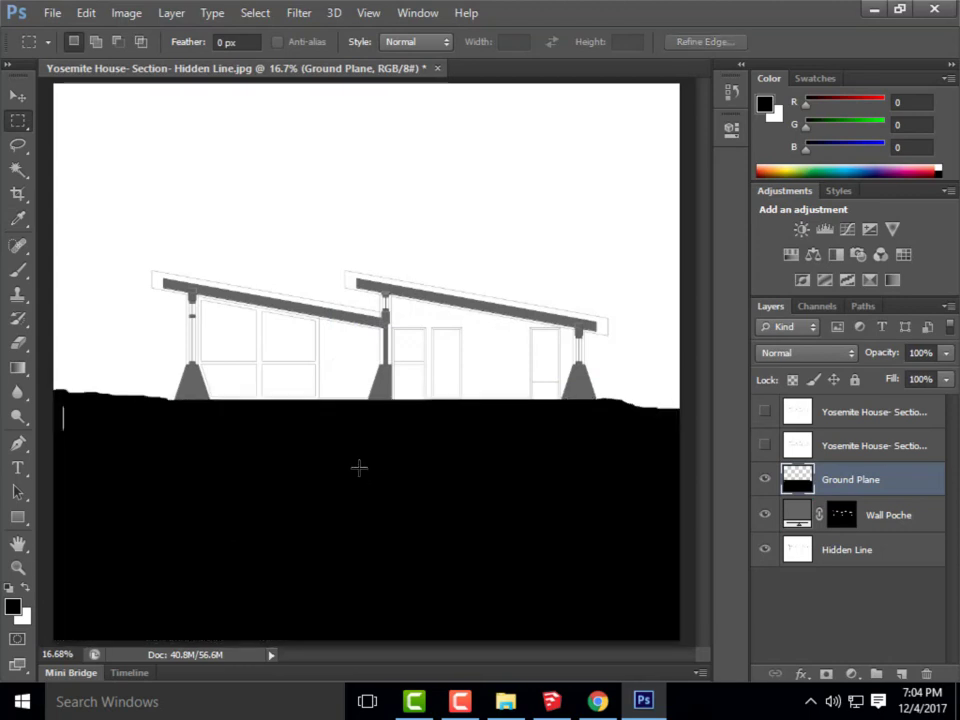
# - Select a rectangular floor-slab strip about 28 in wide and 0.6 in high beneath the house, spanning from the left pier to the right pier
pyautogui.scroll(2, 295, 430)
pyautogui.scroll(-2, 150, 330)
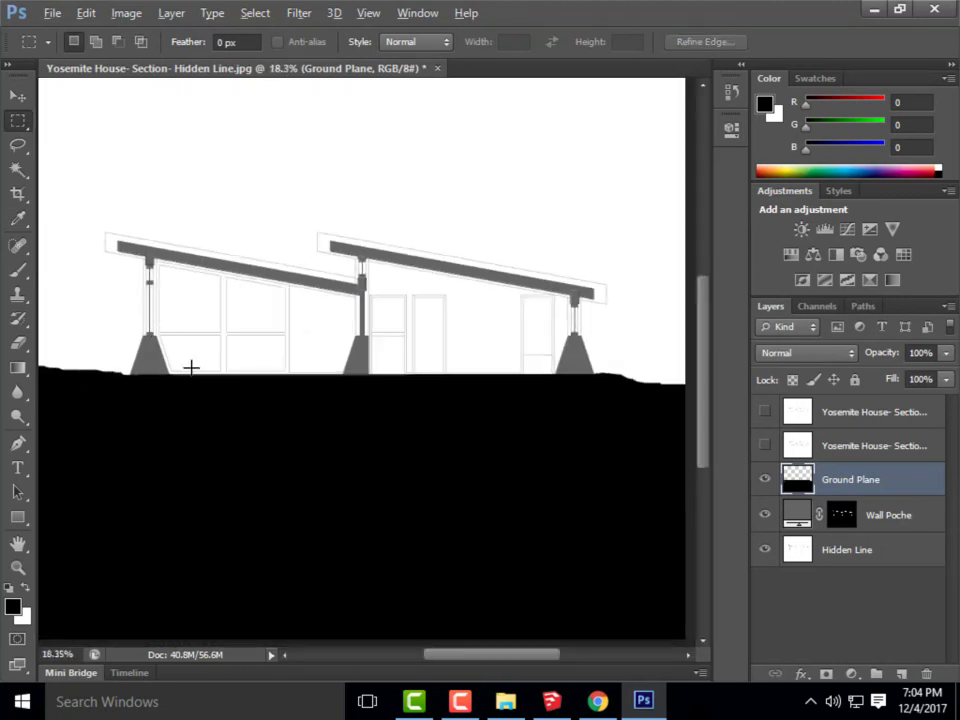
pyautogui.scroll(-1, 272, 433)
pyautogui.scroll(1, 270, 432)
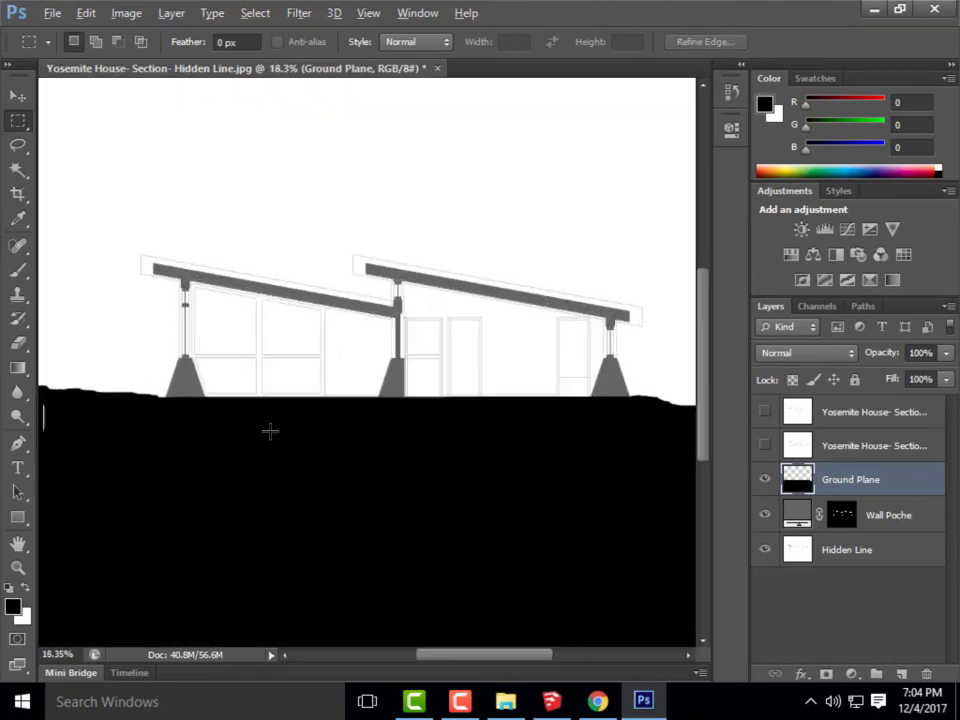
pyautogui.scroll(-1, 313, 446)
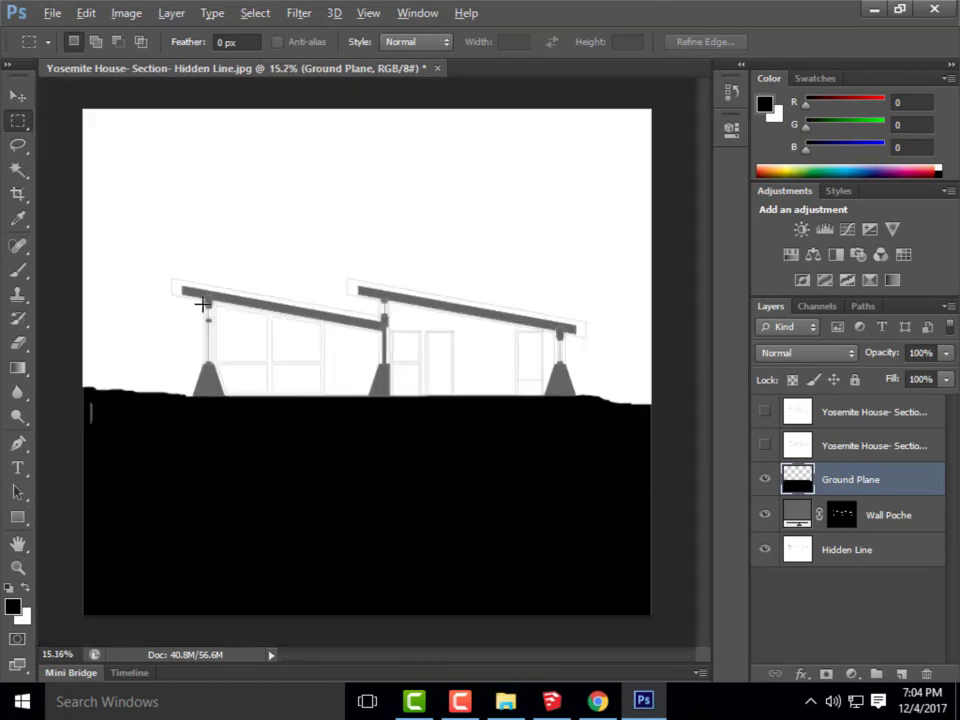
pyautogui.scroll(2, 231, 377)
pyautogui.scroll(-2, 154, 298)
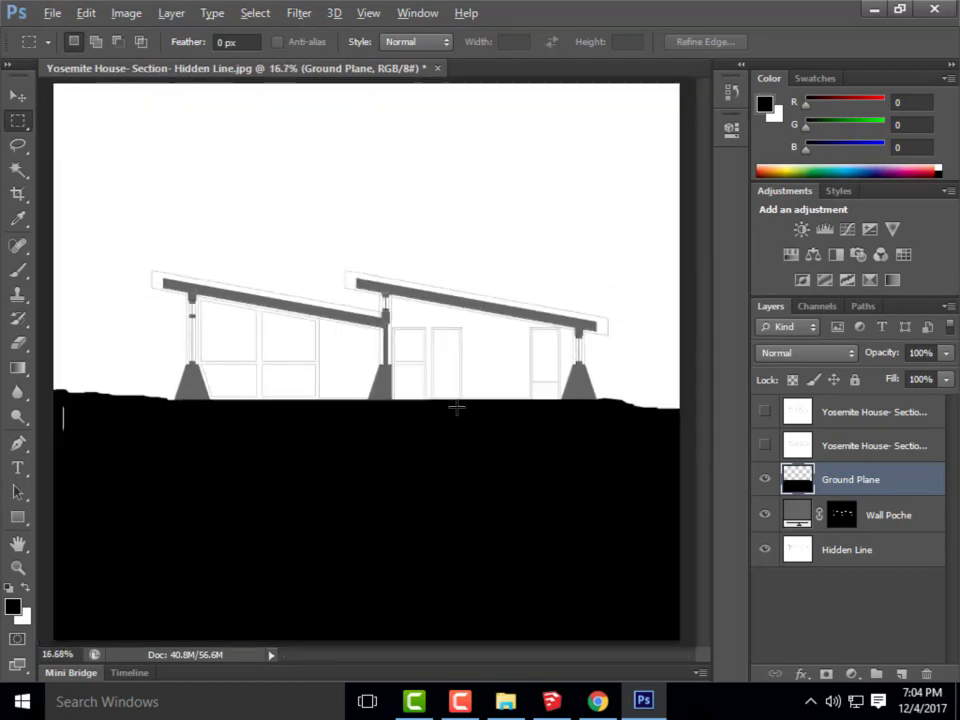
pyautogui.scroll(1, 405, 408)
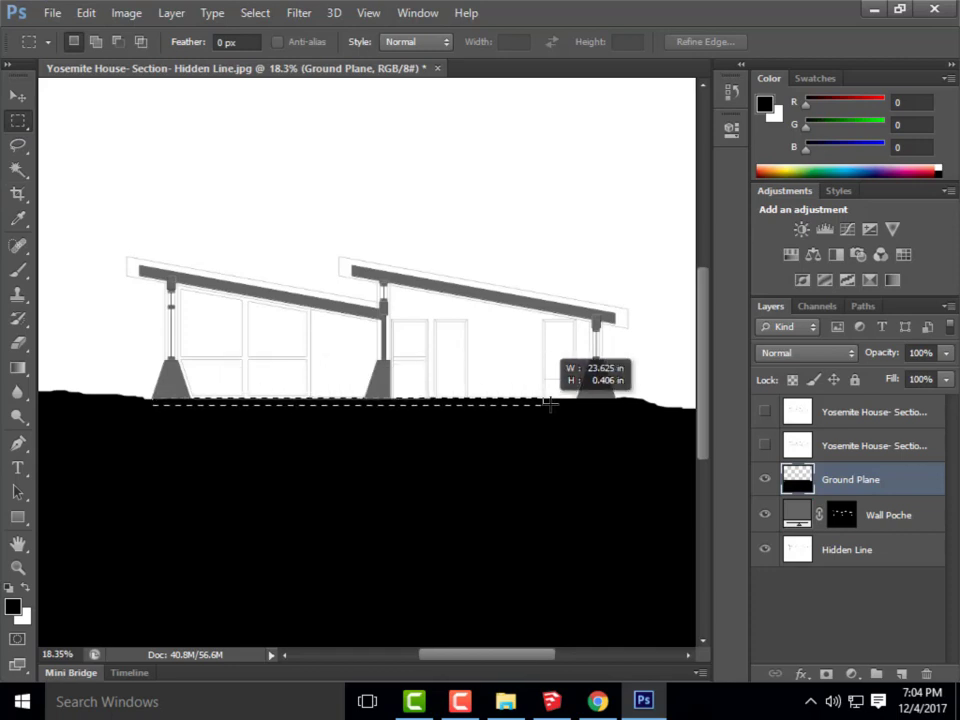
pyautogui.moveTo(549, 403); pyautogui.dragTo(615, 408)
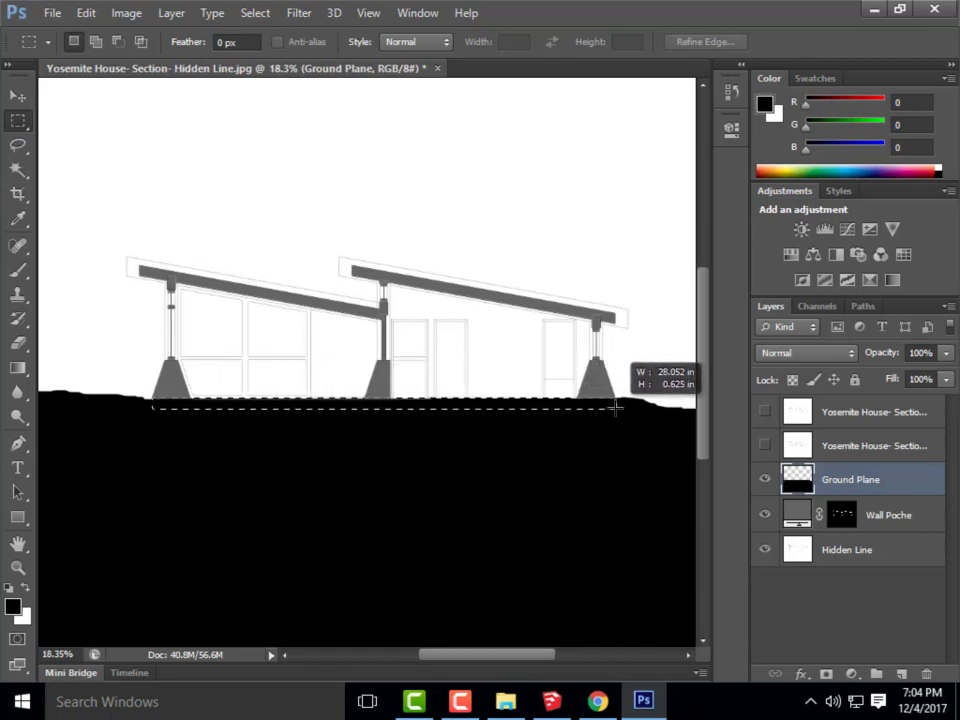
pyautogui.moveTo(615, 408); pyautogui.dragTo(615, 407)
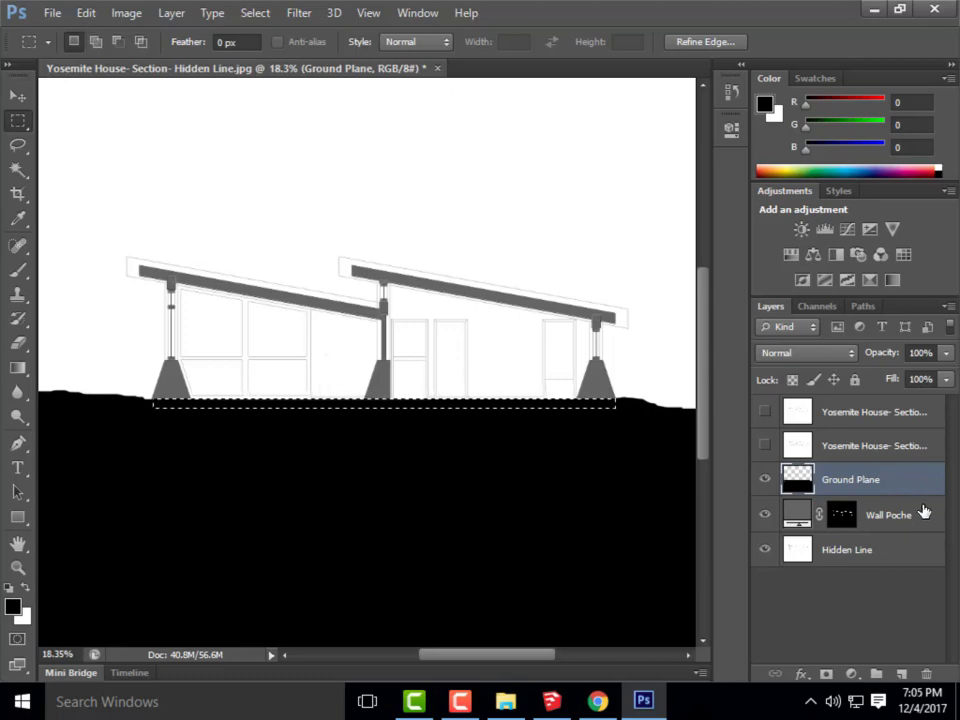
# - Fill the slab strip with the custom gray 646464 on the Ground Plane layer and clear the selection
pyautogui.click(86, 12)
pyautogui.click(165, 262)
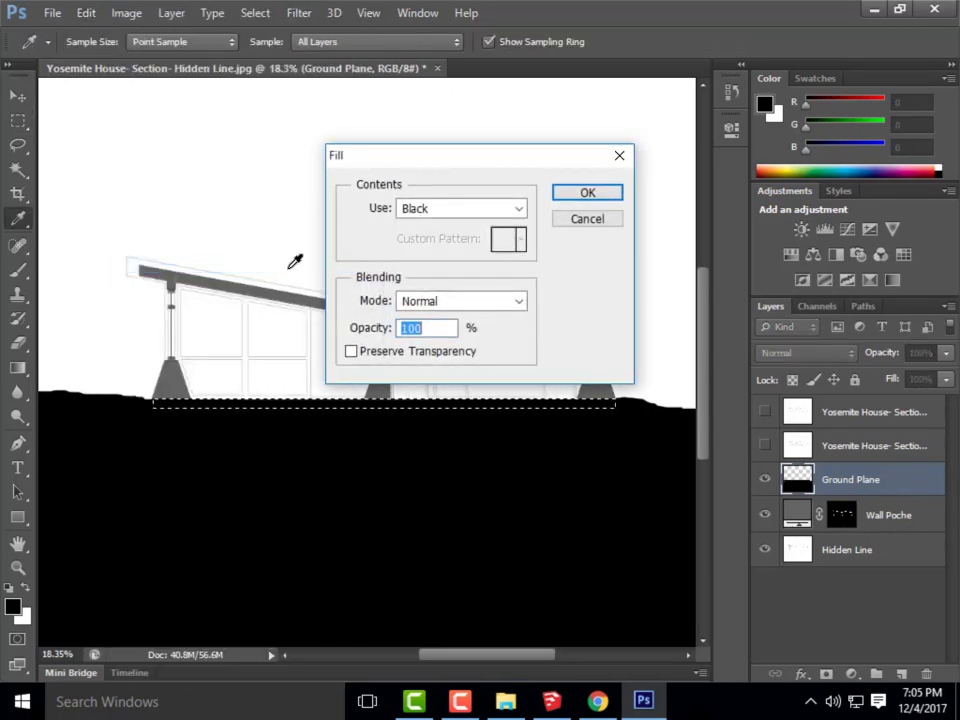
pyautogui.click(493, 212)
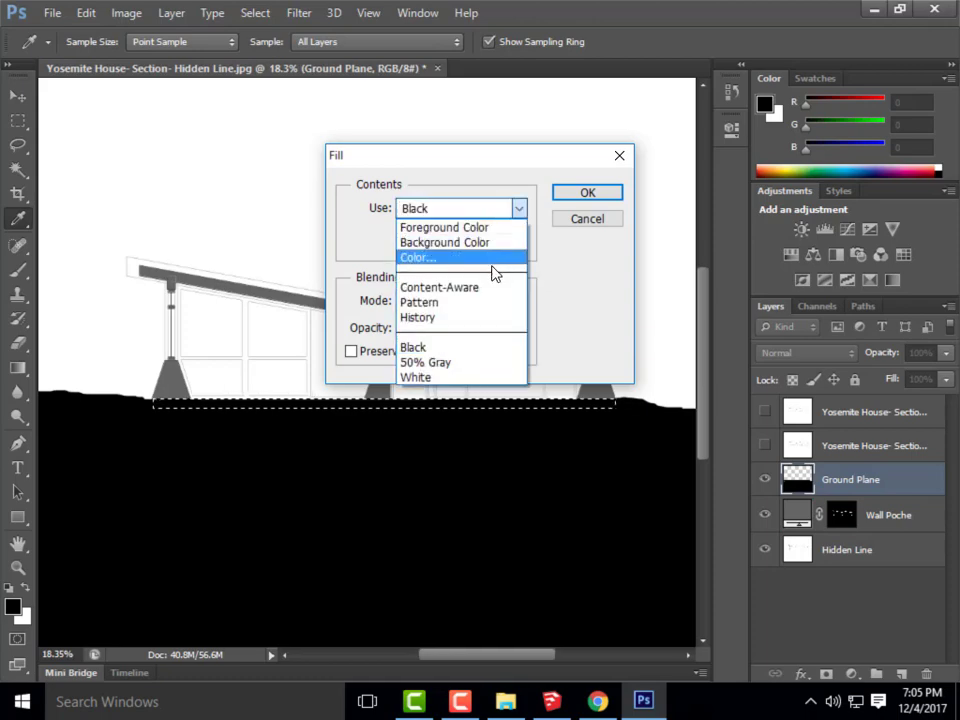
pyautogui.click(440, 258)
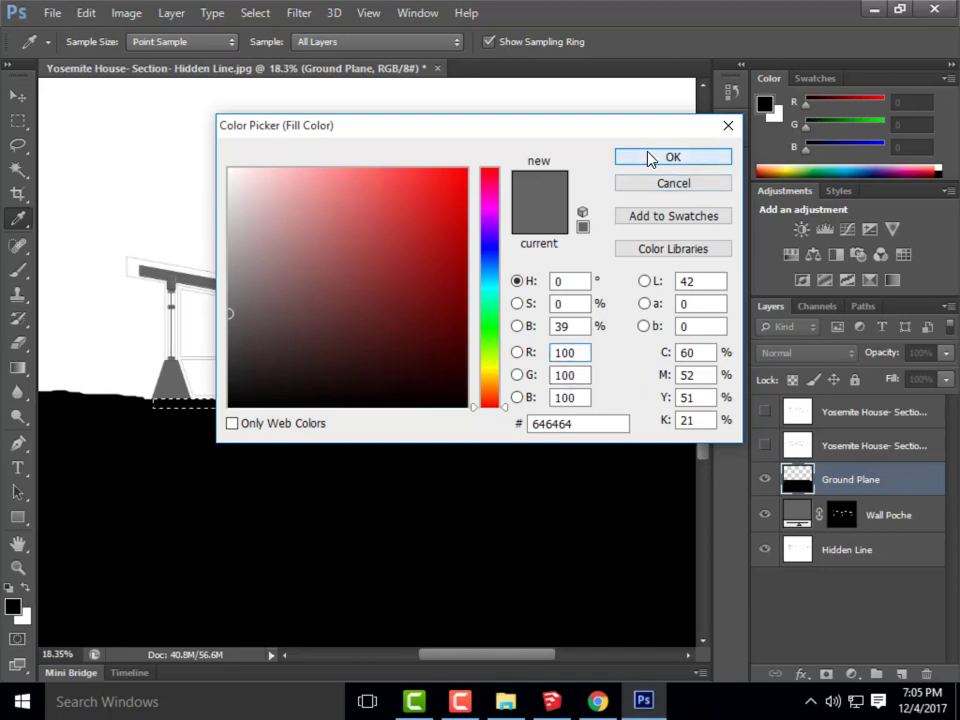
pyautogui.click(673, 157)
pyautogui.click(583, 193)
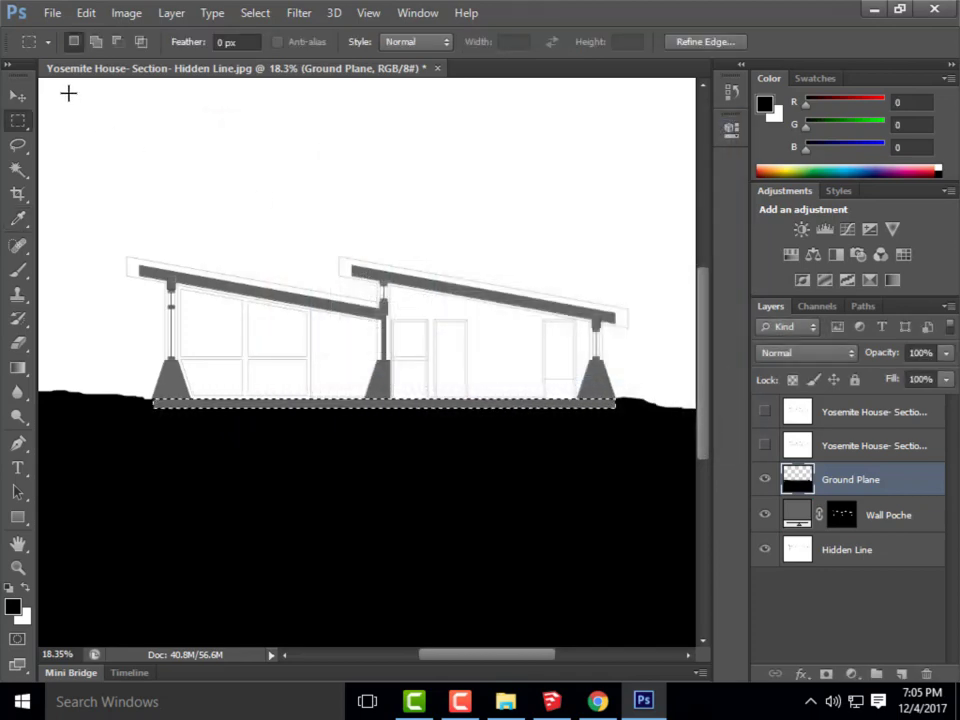
pyautogui.click(18, 97)
pyautogui.hotkey('ctrl', 'd')
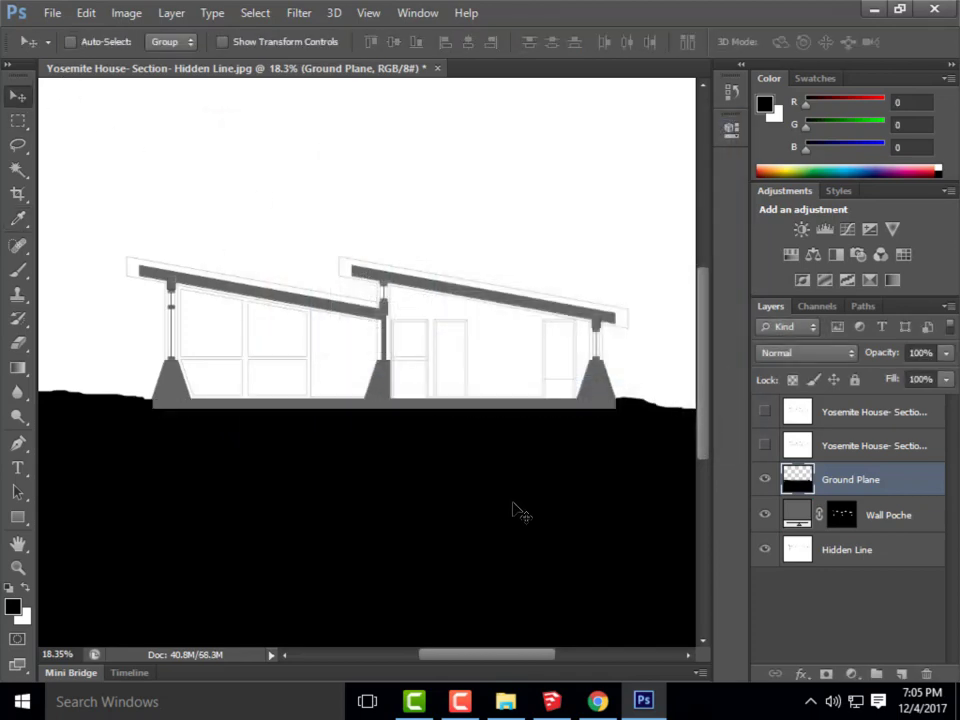
pyautogui.hotkey('ctrl', '-')
pyautogui.hotkey('ctrl', '-')
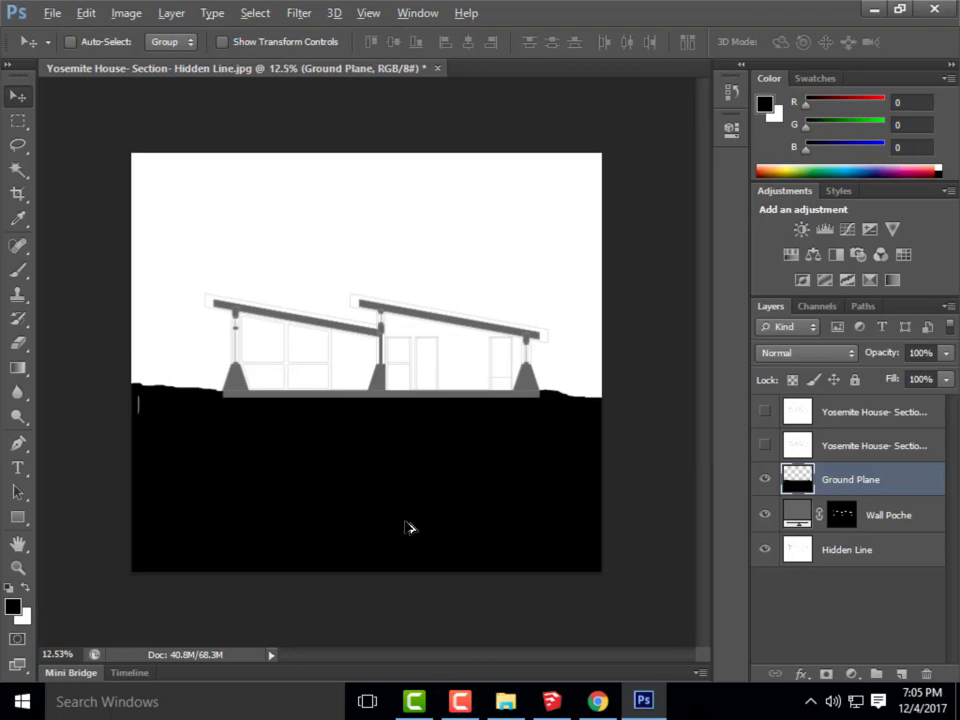
pyautogui.moveTo(180, 443); pyautogui.dragTo(480, 388)
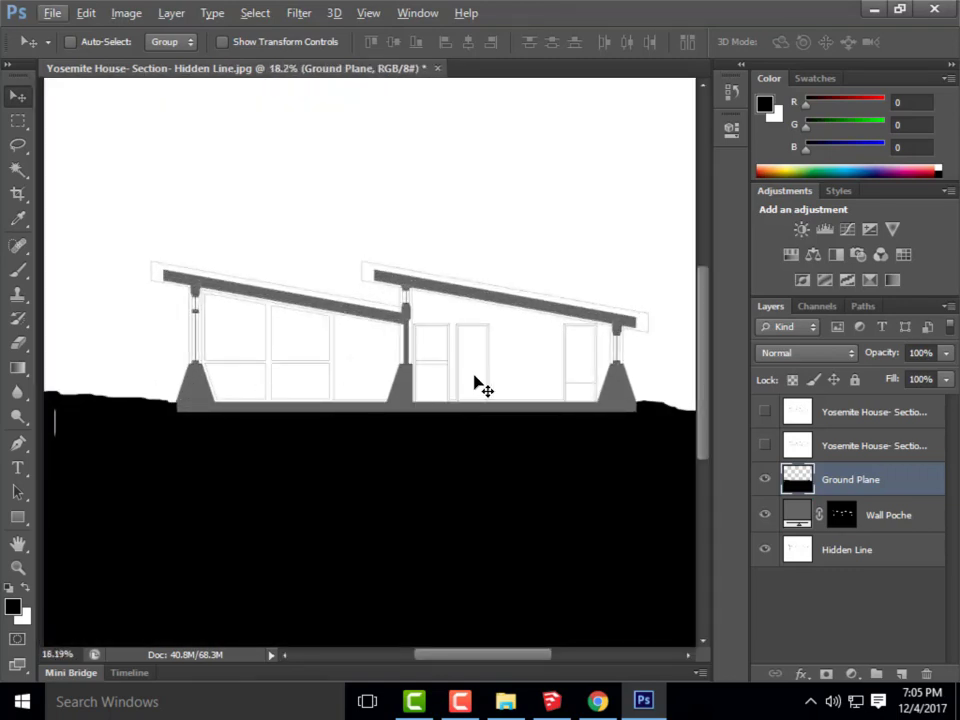
pyautogui.moveTo(625, 378); pyautogui.dragTo(150, 388)
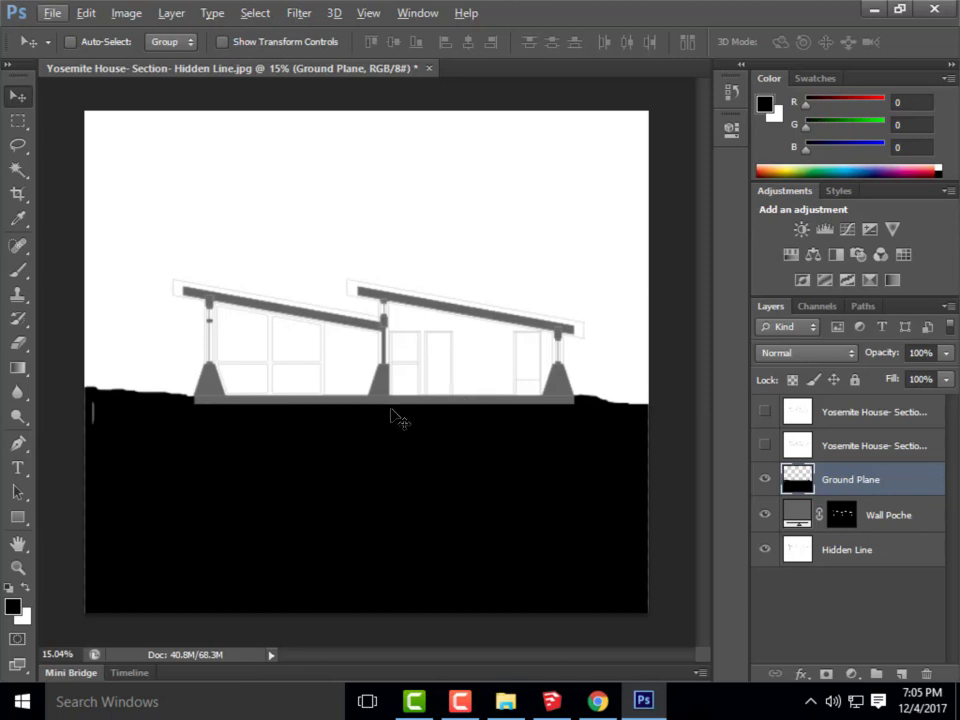
# - Clone grass blades along the ground edge left of the house, using the Clone Stamp tool with the 134 px grass brush
pyautogui.scroll(5, 75, 403)
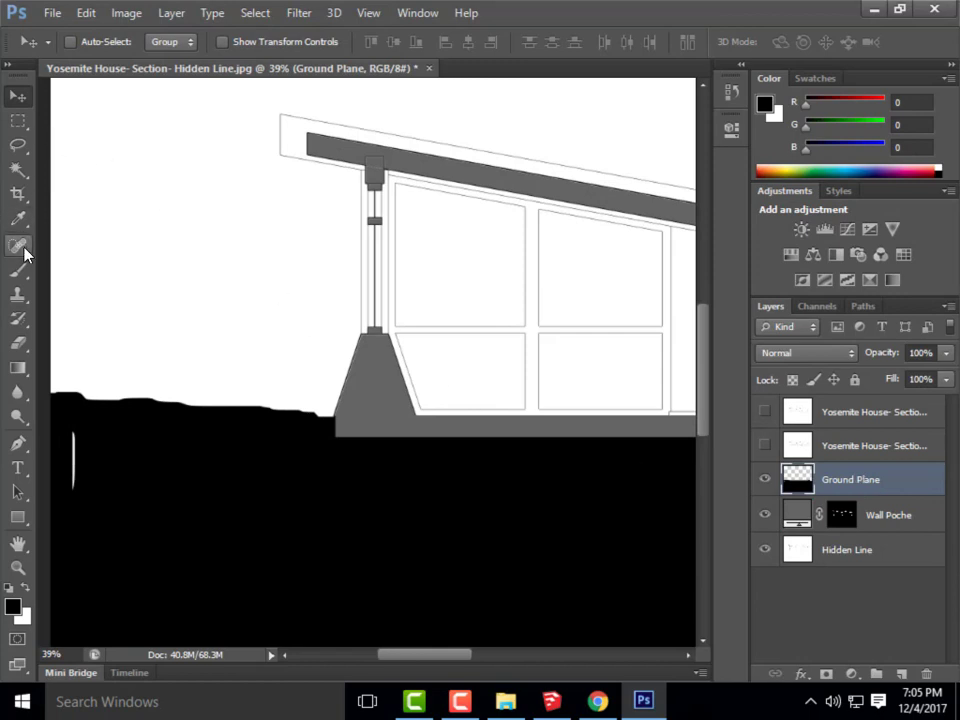
pyautogui.click(17, 297)
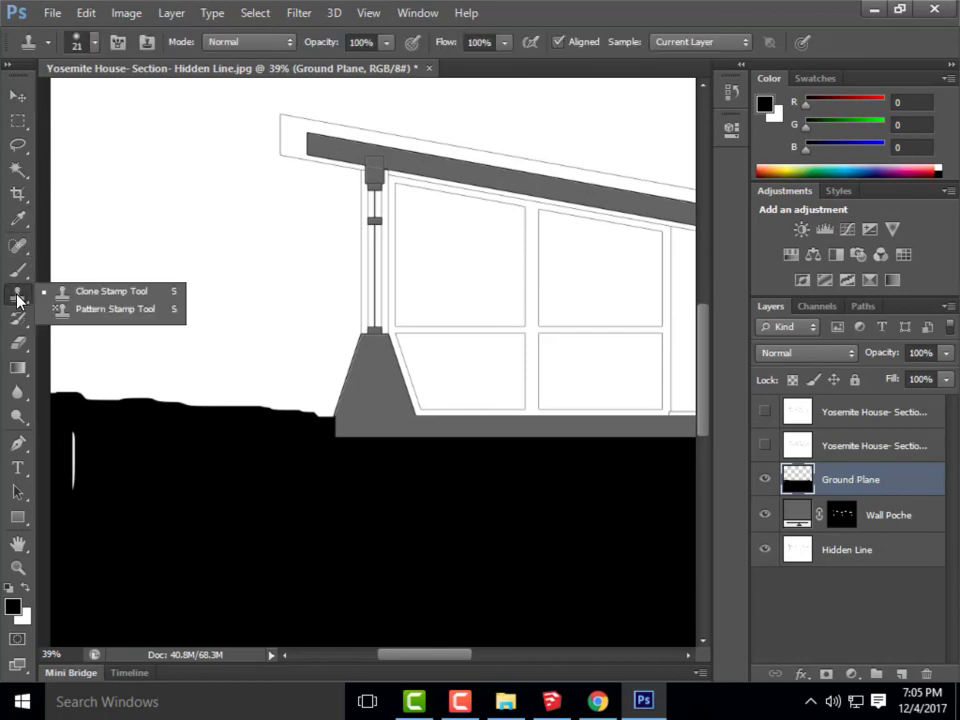
pyautogui.click(76, 294)
pyautogui.click(94, 41)
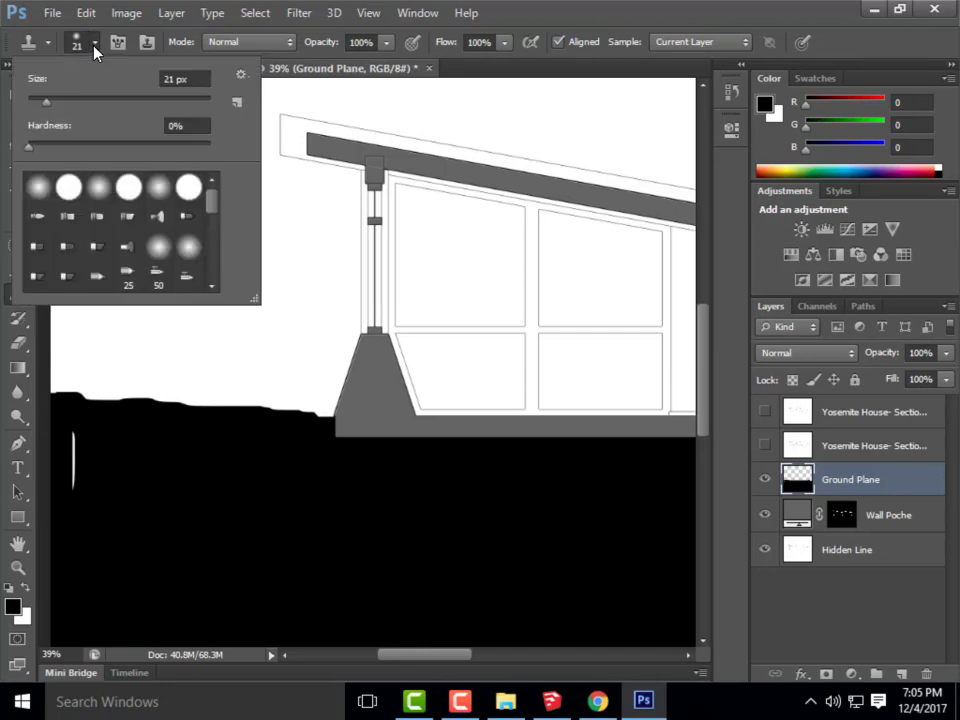
pyautogui.moveTo(210, 197); pyautogui.dragTo(215, 255)
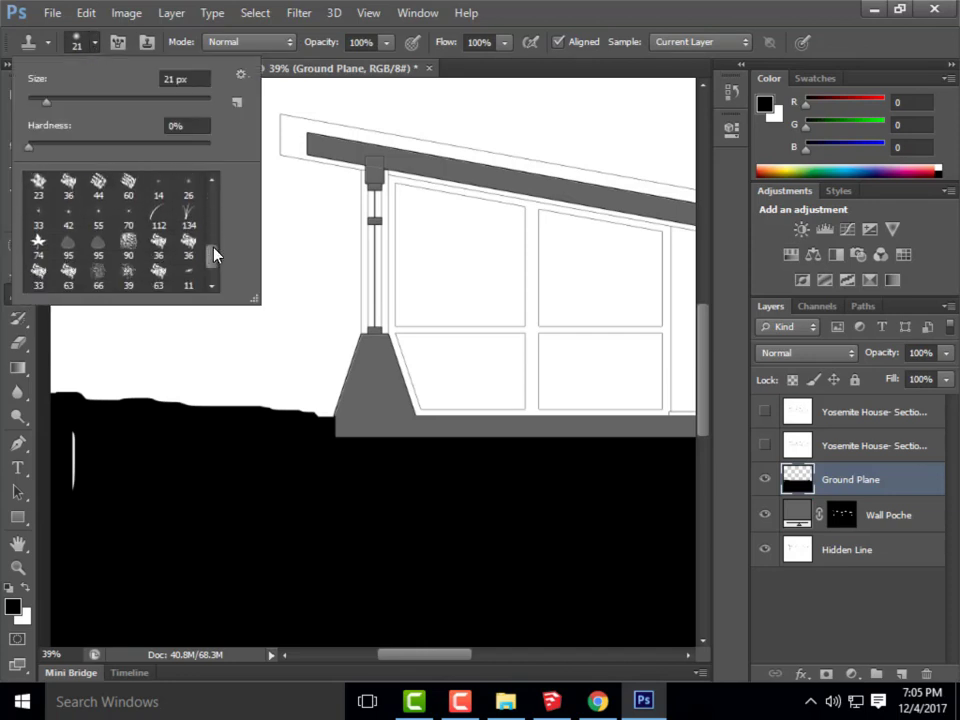
pyautogui.click(189, 215)
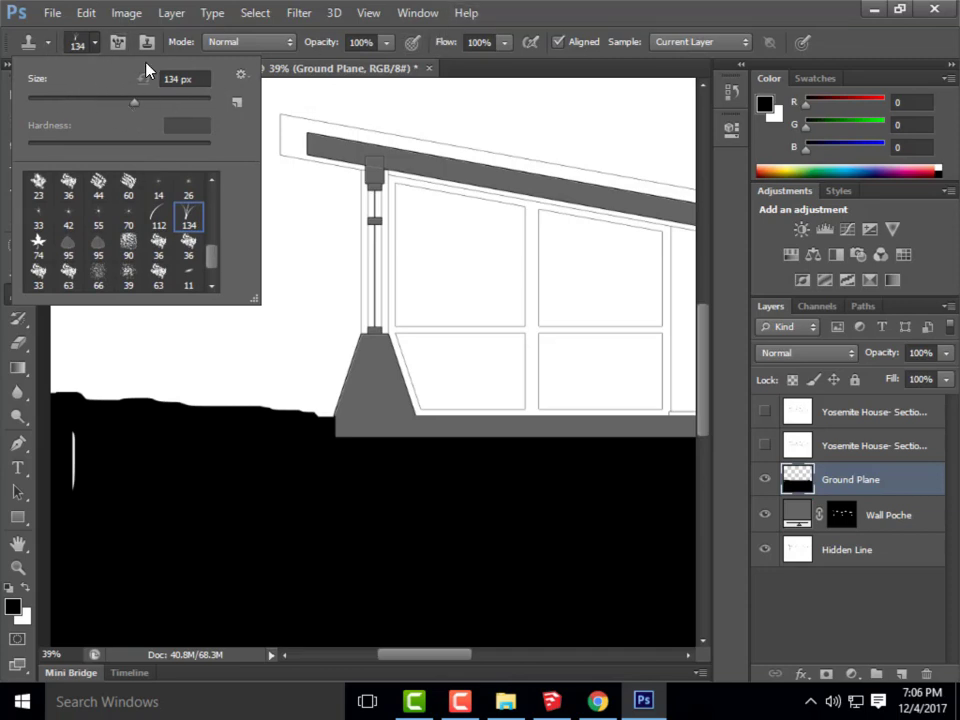
pyautogui.click(454, 121)
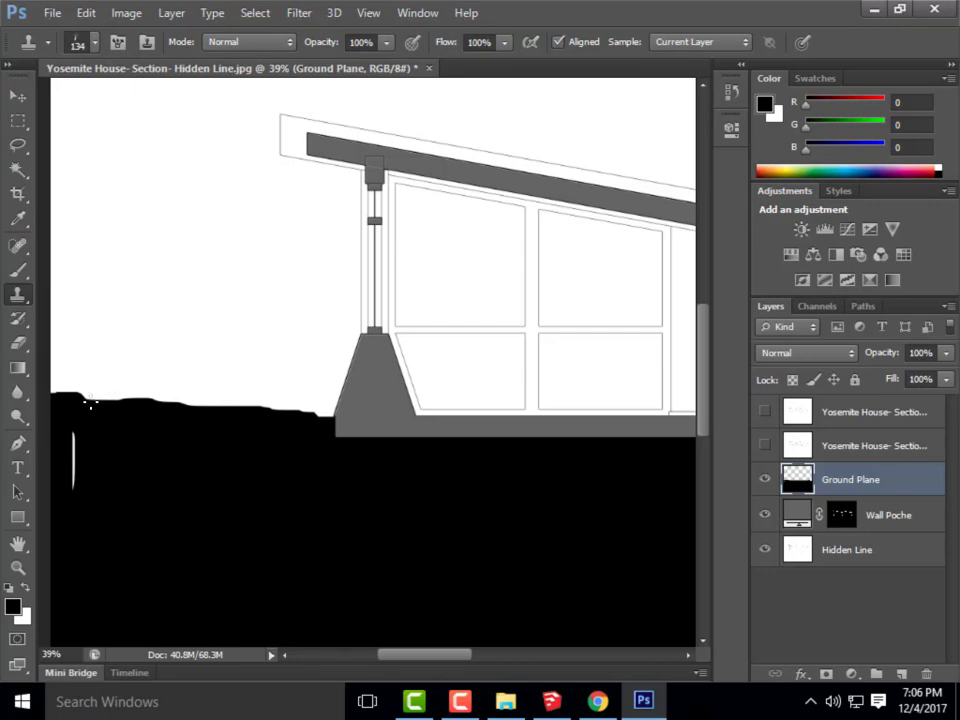
pyautogui.moveTo(90, 405)
pyautogui.mouseDown()
pyautogui.moveTo(51, 398)
pyautogui.moveTo(322, 407)
pyautogui.moveTo(321, 416)
pyautogui.moveTo(40, 390)
pyautogui.moveTo(100, 410)
pyautogui.mouseUp()
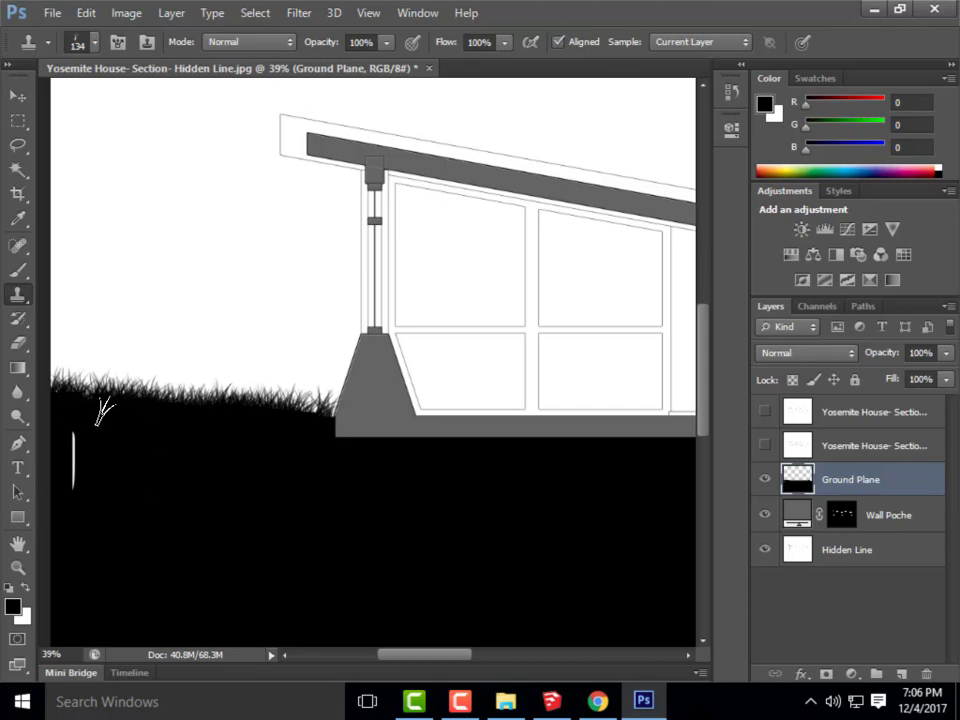
# - Clone grass blades along the ground edge right of the house, from the right pier to the drawing's edge
pyautogui.scroll(-4, 129, 358)
pyautogui.scroll(2, 569, 398)
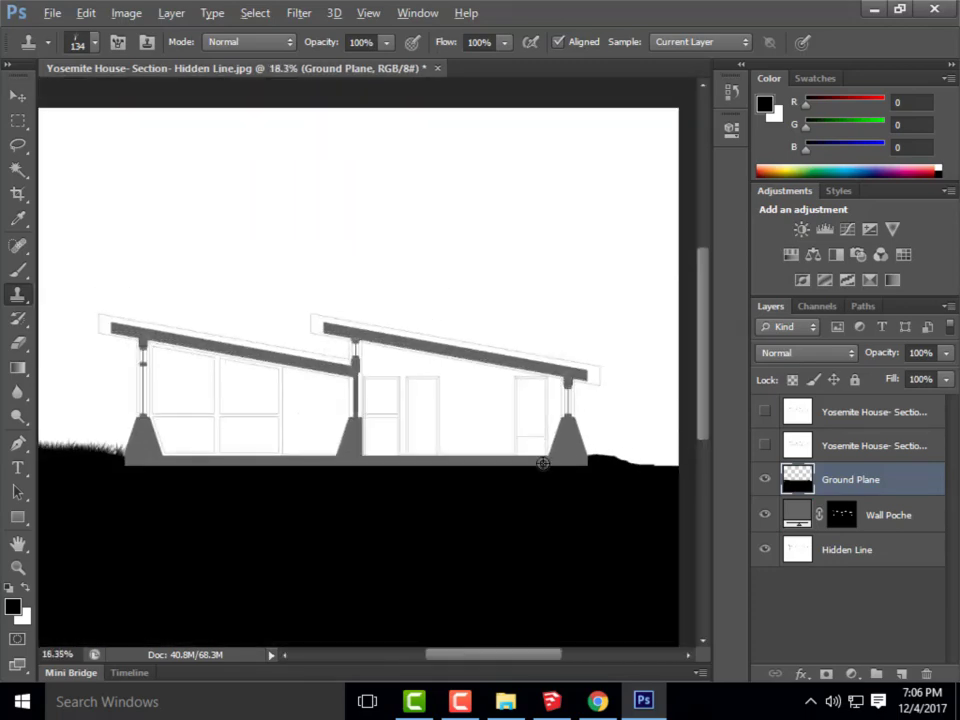
pyautogui.scroll(-2, 197, 354)
pyautogui.scroll(2, 662, 403)
pyautogui.scroll(4, 662, 403)
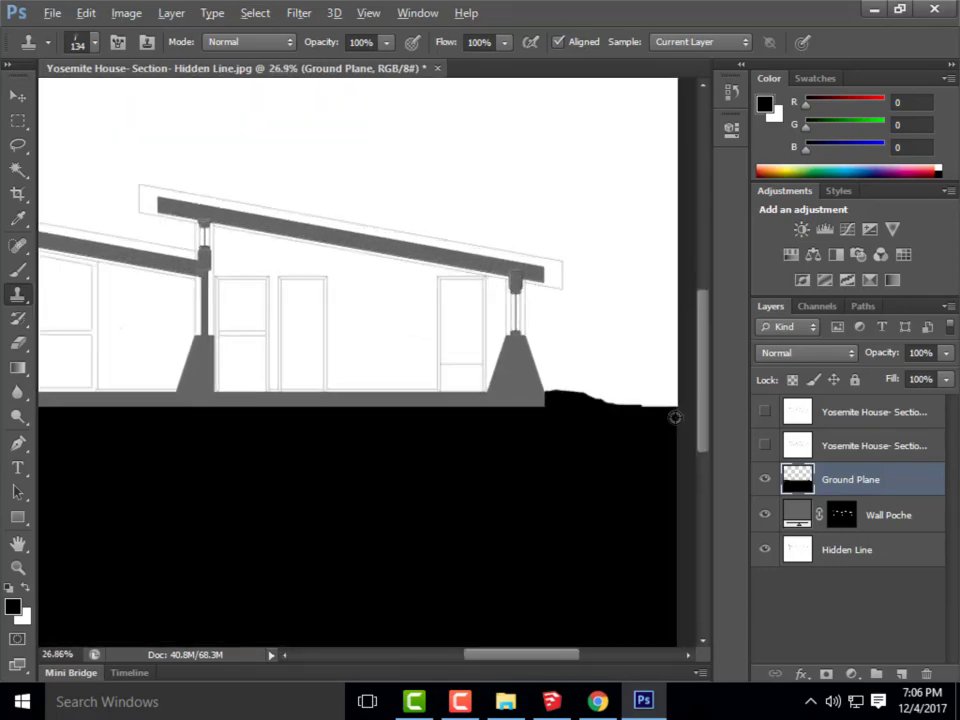
pyautogui.moveTo(583, 663)
pyautogui.mouseDown()
pyautogui.moveTo(609, 664)
pyautogui.moveTo(591, 665)
pyautogui.mouseUp()
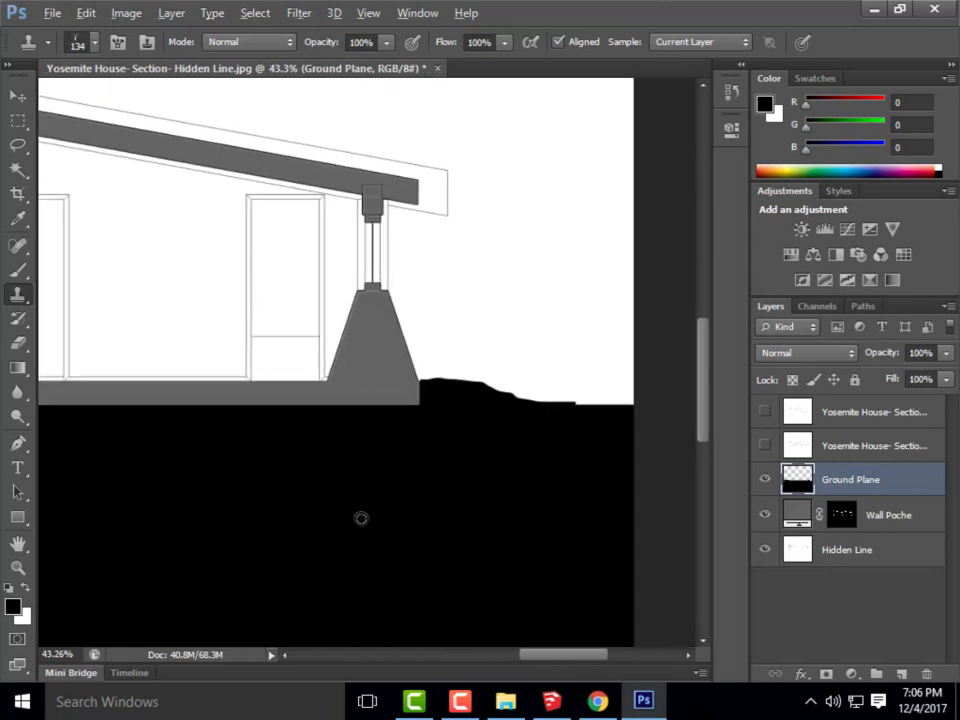
pyautogui.moveTo(445, 380)
pyautogui.mouseDown()
pyautogui.moveTo(433, 380)
pyautogui.moveTo(574, 403)
pyautogui.moveTo(635, 400)
pyautogui.moveTo(617, 410)
pyautogui.moveTo(606, 403)
pyautogui.moveTo(634, 407)
pyautogui.moveTo(443, 392)
pyautogui.mouseUp()
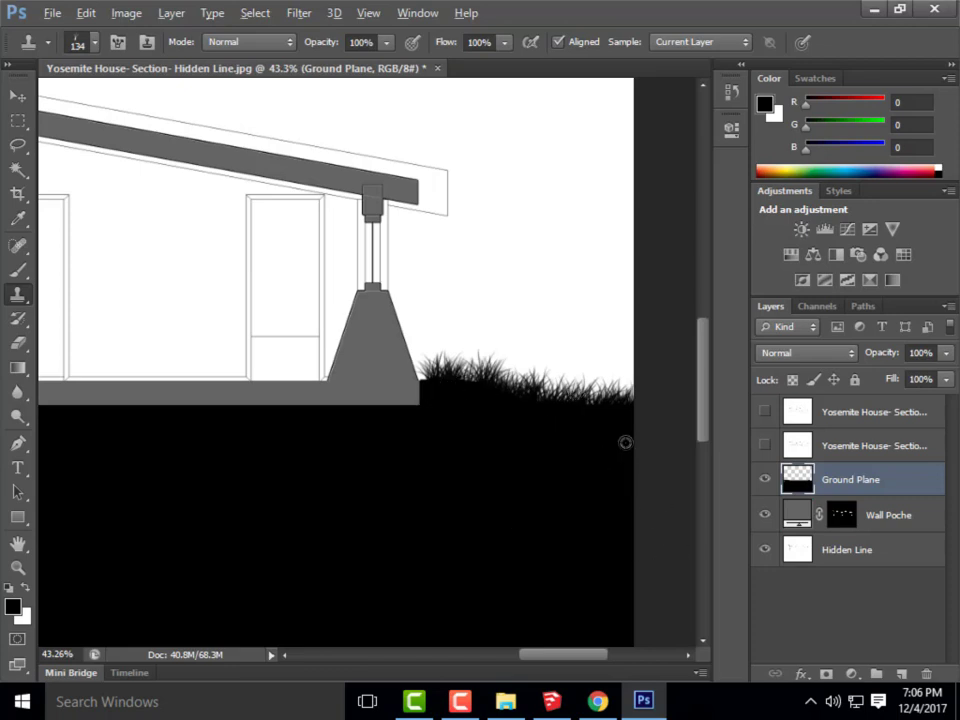
pyautogui.scroll(-5, 624, 441)
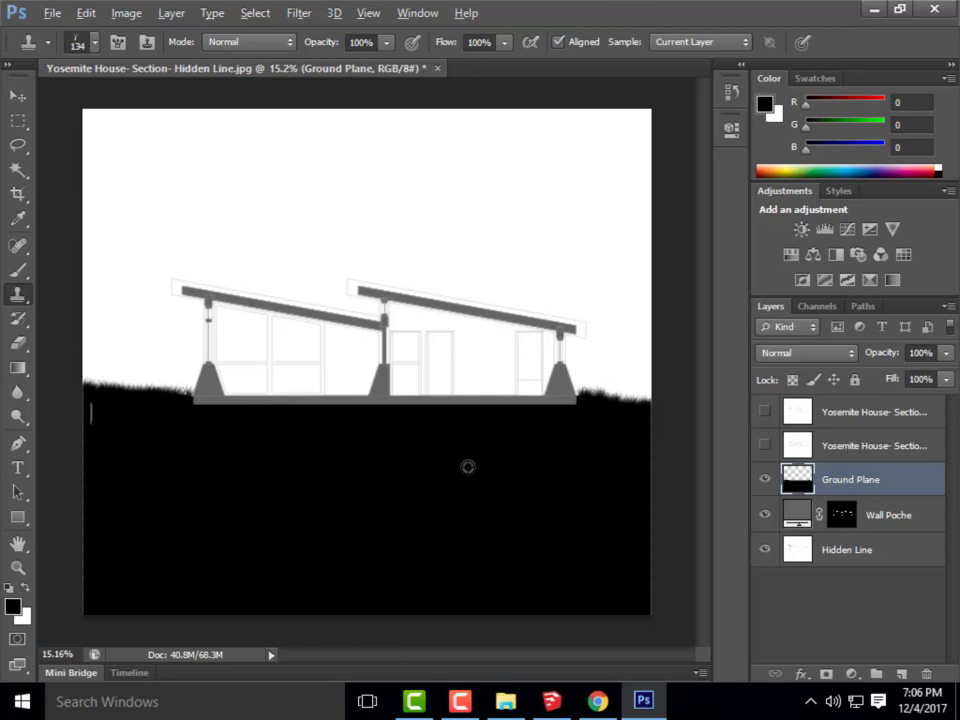
# - Examine the section drawing overall, checking the grass on both sides and the house's windows and interior
pyautogui.scroll(1, 342, 400)
pyautogui.scroll(-1, 335, 390)
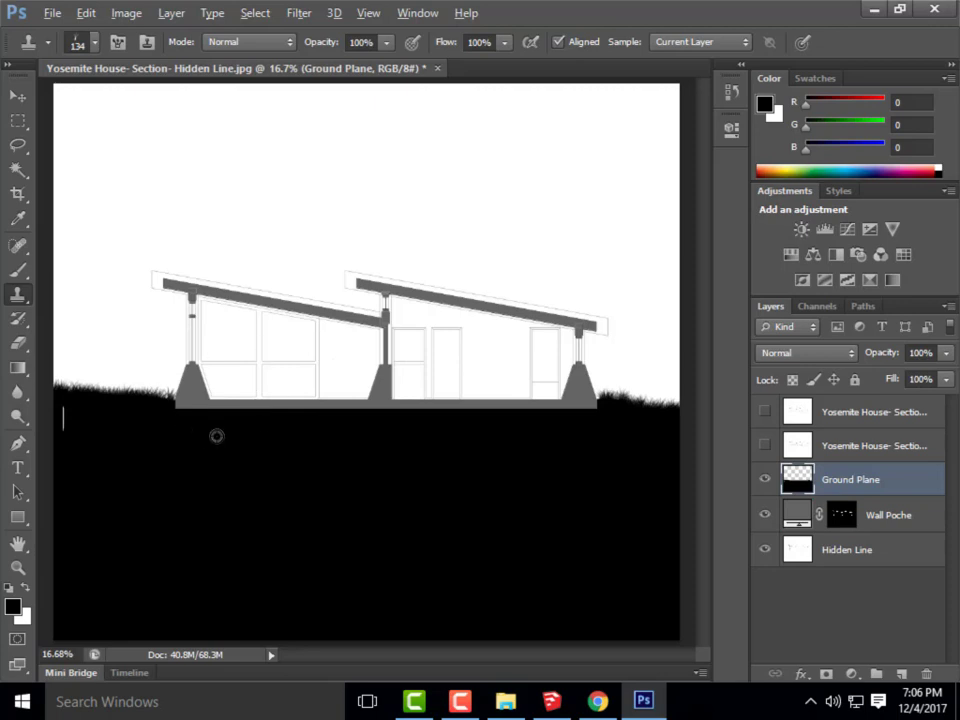
pyautogui.scroll(-1, 160, 372)
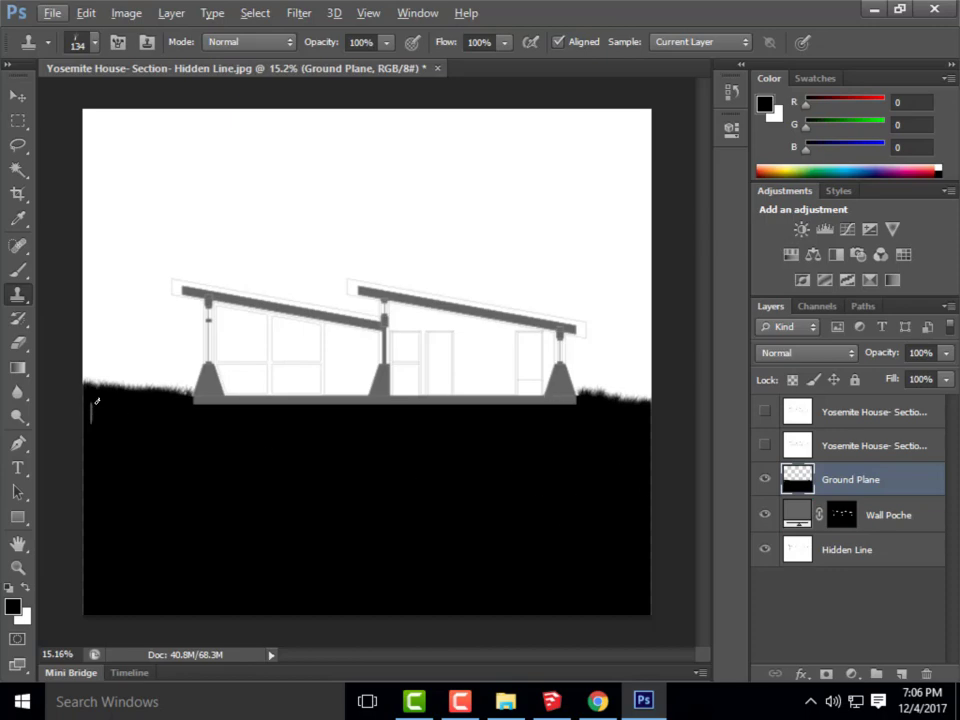
pyautogui.moveTo(597, 700)
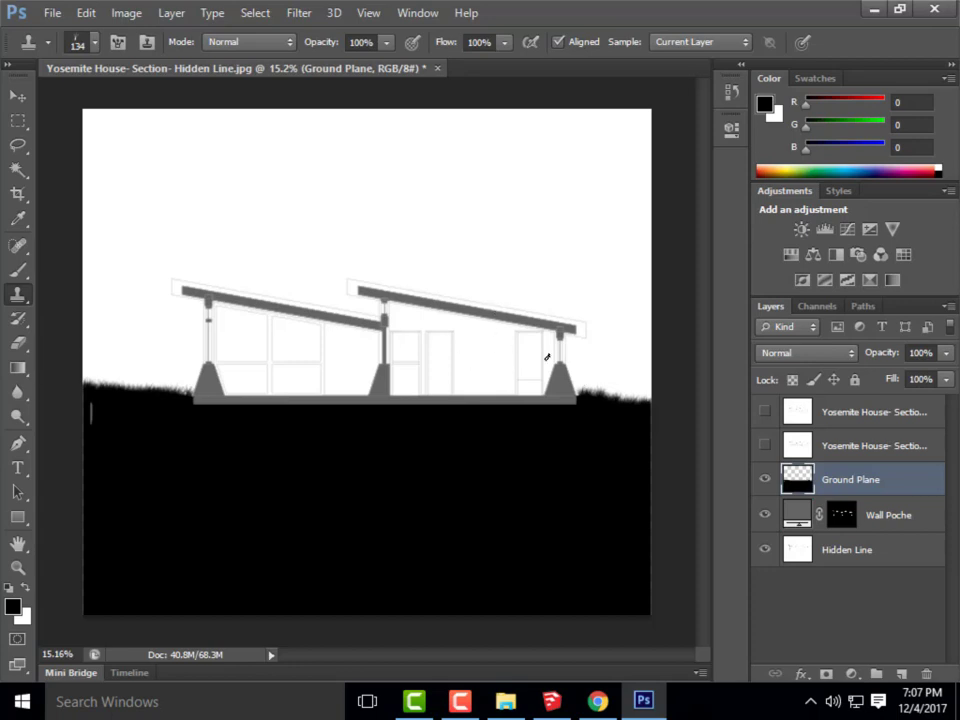
pyautogui.scroll(2, 605, 356)
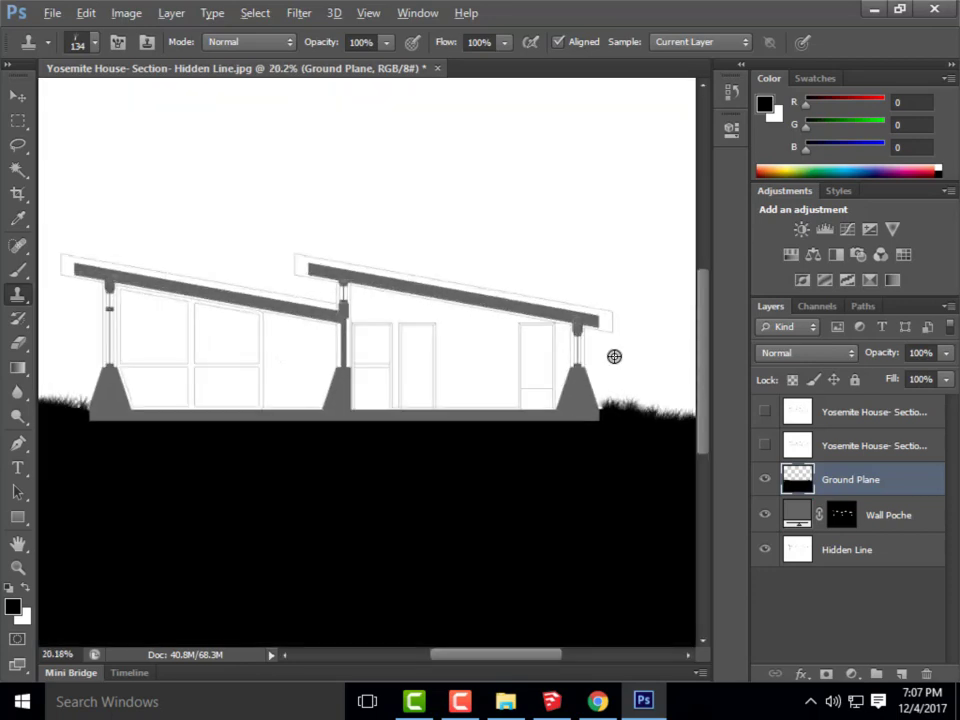
pyautogui.scroll(-2, 467, 334)
pyautogui.scroll(2, 523, 328)
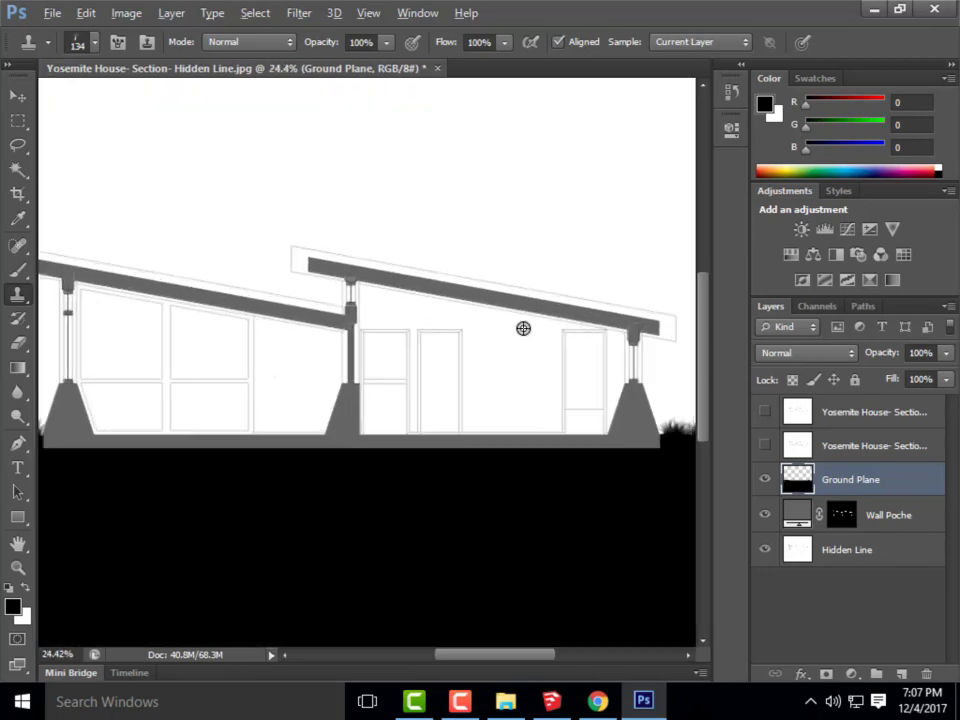
pyautogui.moveTo(493, 662); pyautogui.dragTo(535, 663)
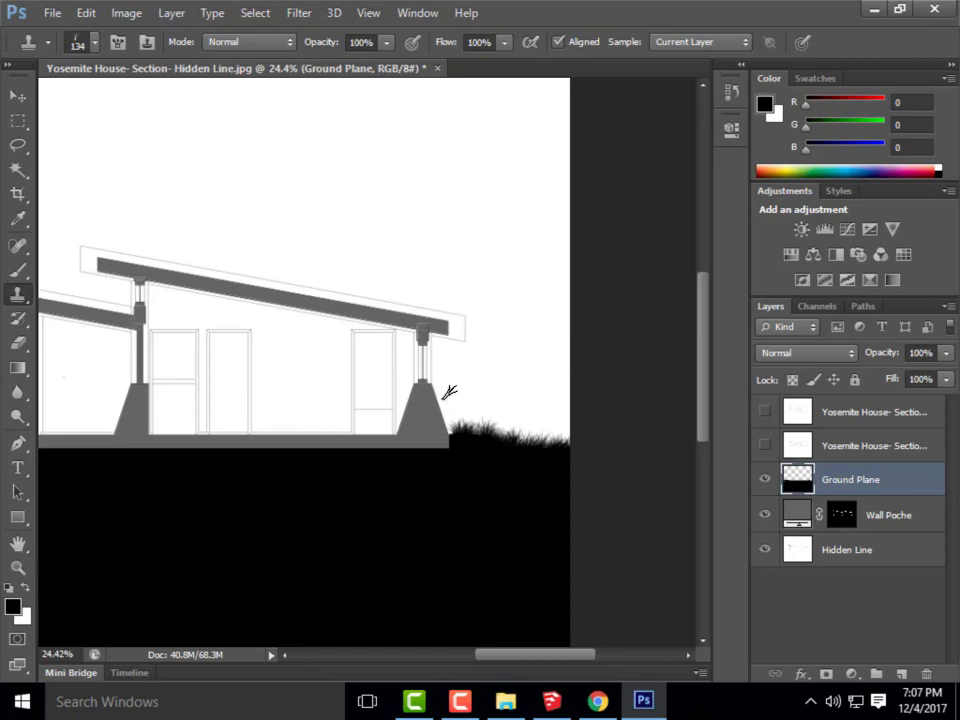
pyautogui.scroll(-4, 455, 388)
pyautogui.scroll(1, 440, 372)
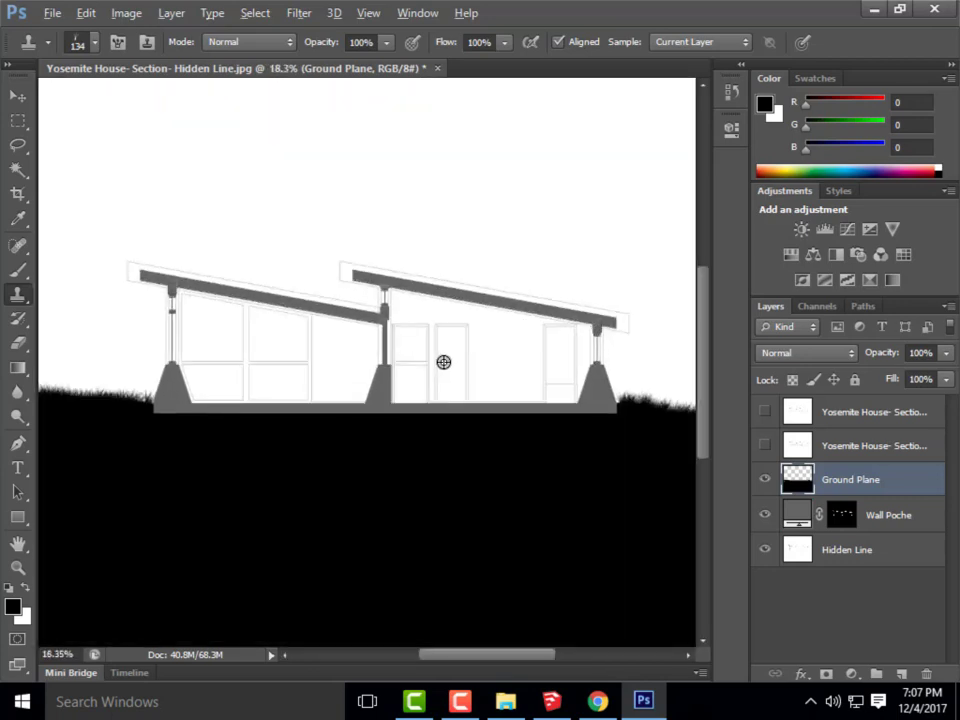
pyautogui.press('alt')
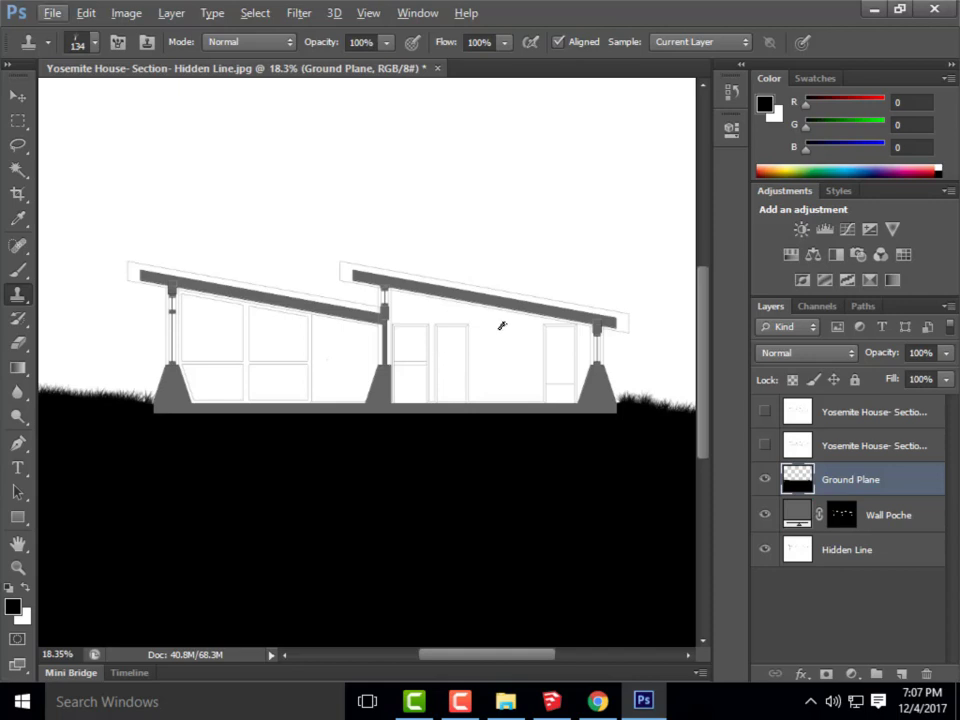
pyautogui.scroll(4, 502, 325)
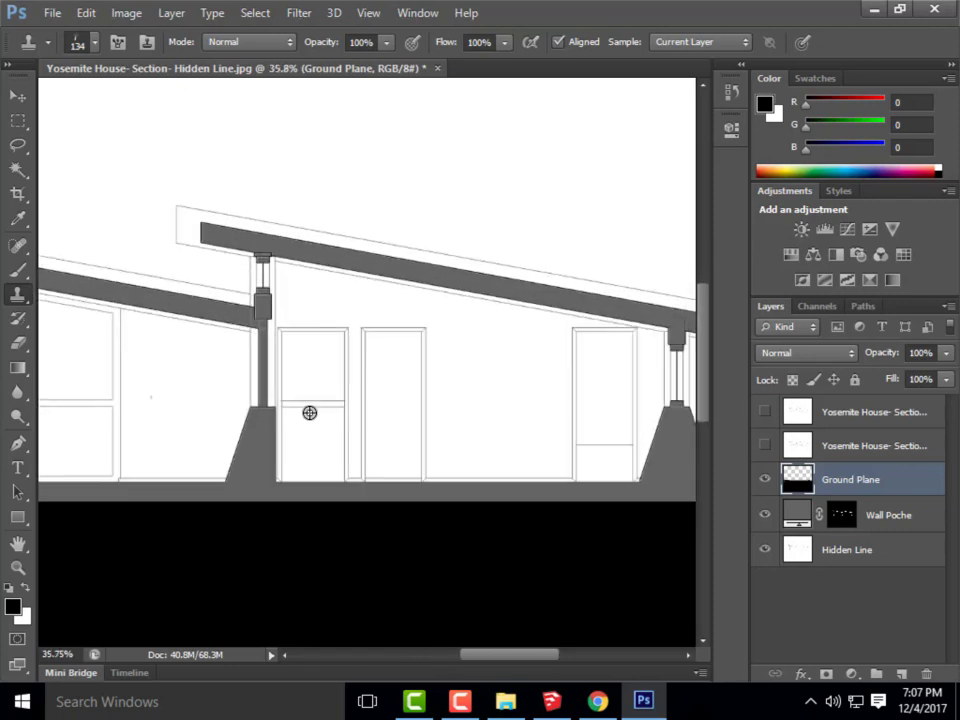
pyautogui.scroll(-1, 309, 412)
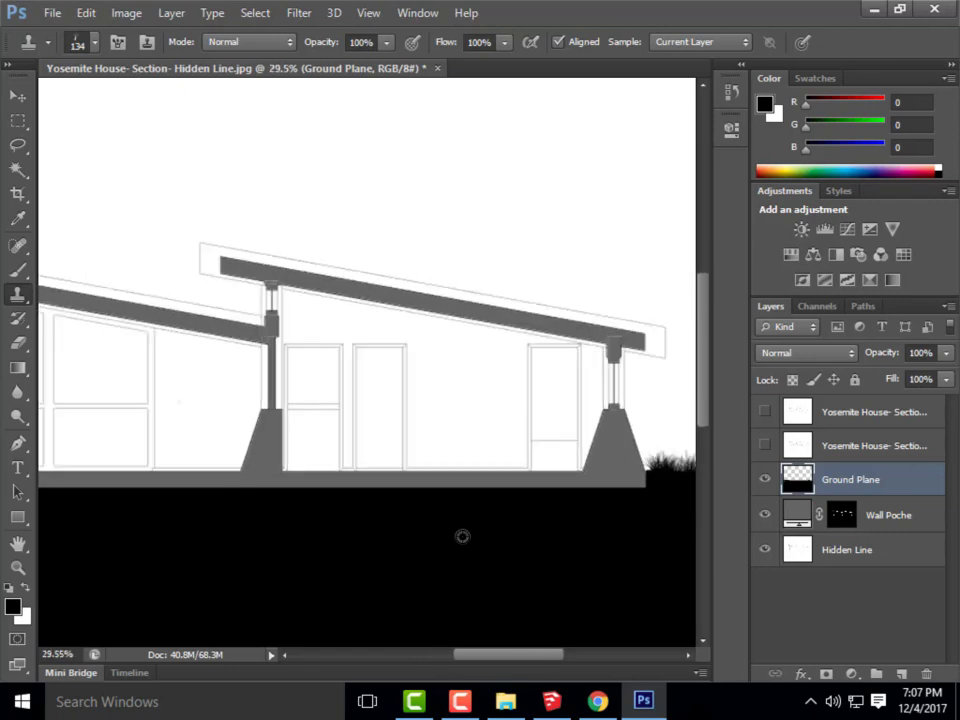
# - Add a new layer named Shadows and move it to the top of the layer stack
pyautogui.click(902, 675)
pyautogui.doubleClick(843, 482)
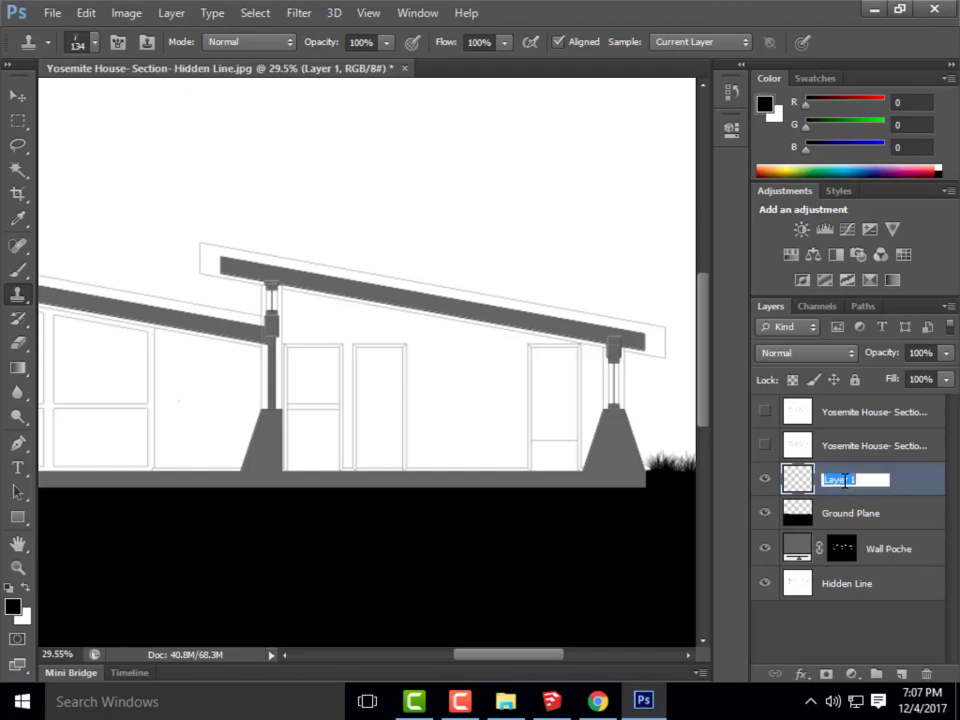
pyautogui.write('A')
pyautogui.click(20, 97)
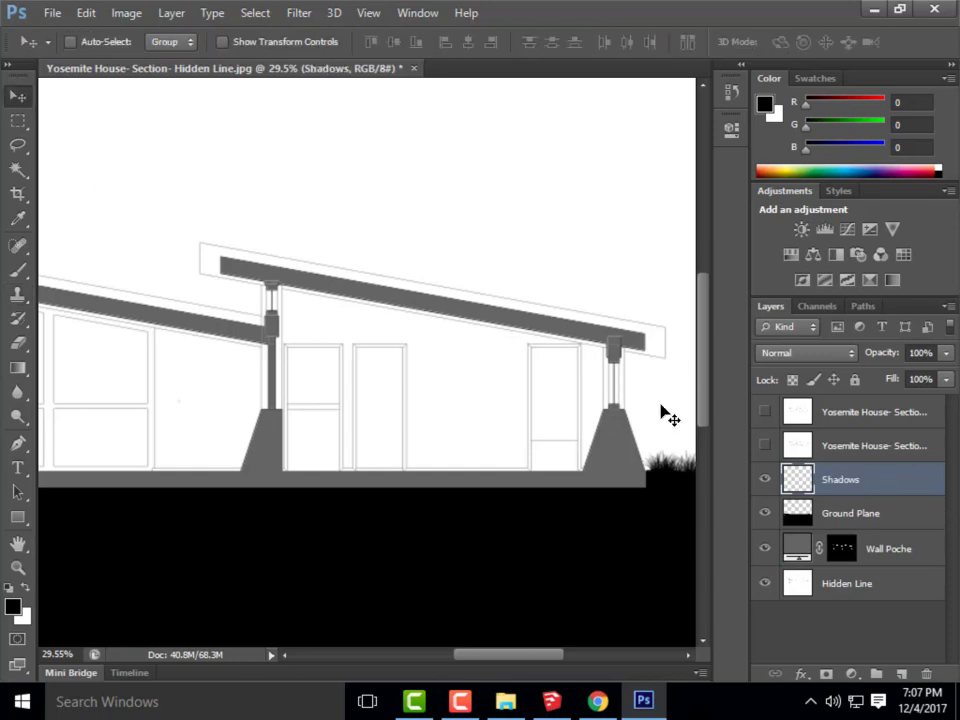
pyautogui.scroll(3, 514, 418)
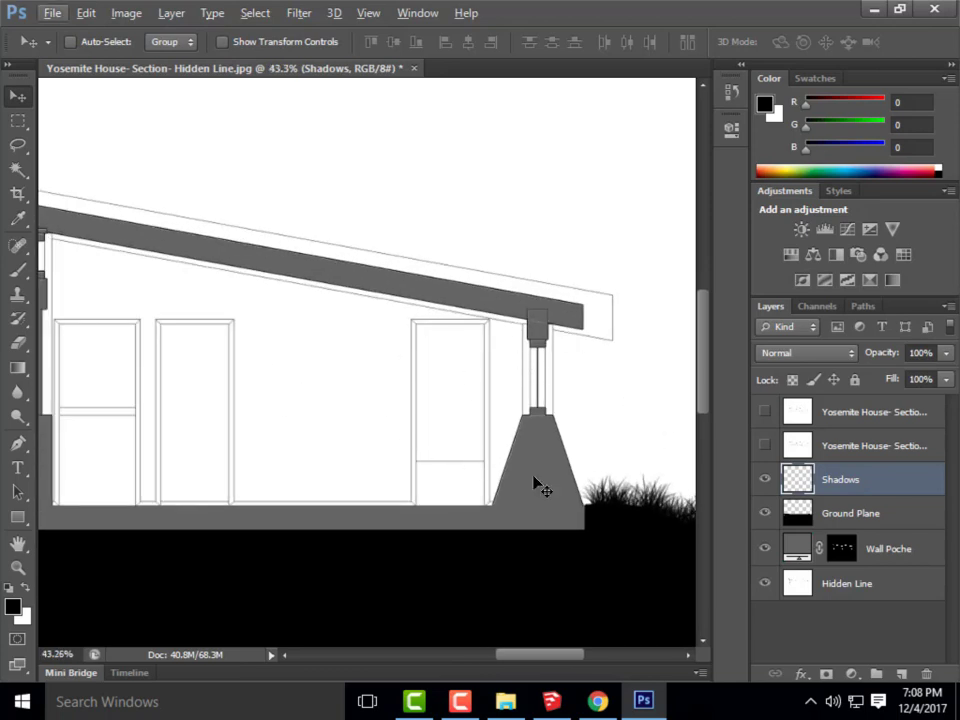
pyautogui.moveTo(862, 482); pyautogui.dragTo(849, 405)
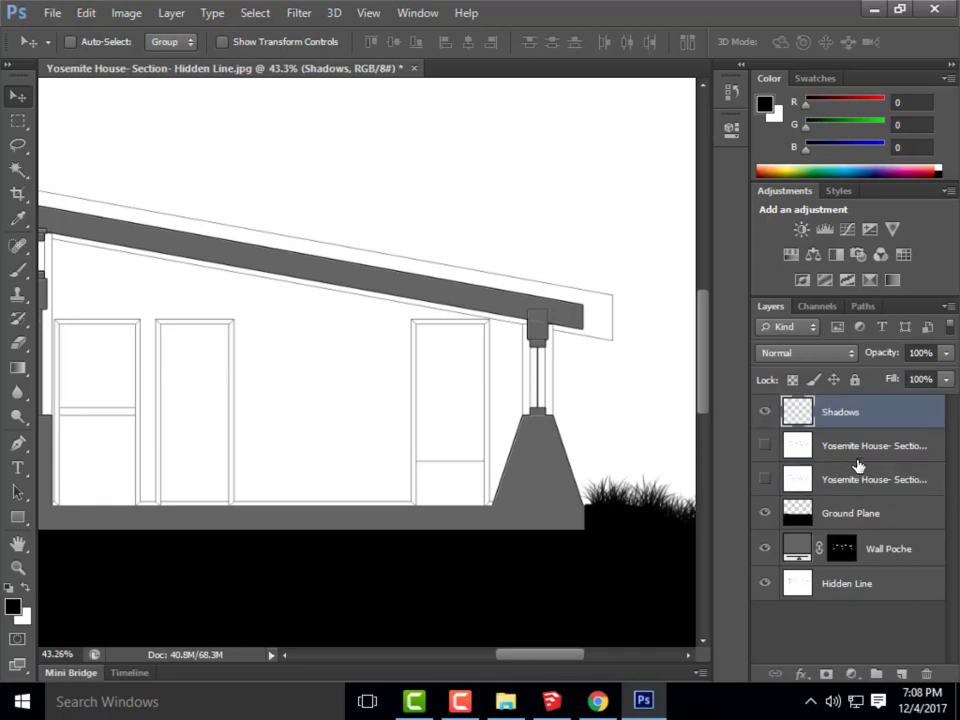
# - Select the triangular area from the right pier's window head down to the floor and back up the pier's inner face, using the Polygonal Lasso
pyautogui.click(19, 146)
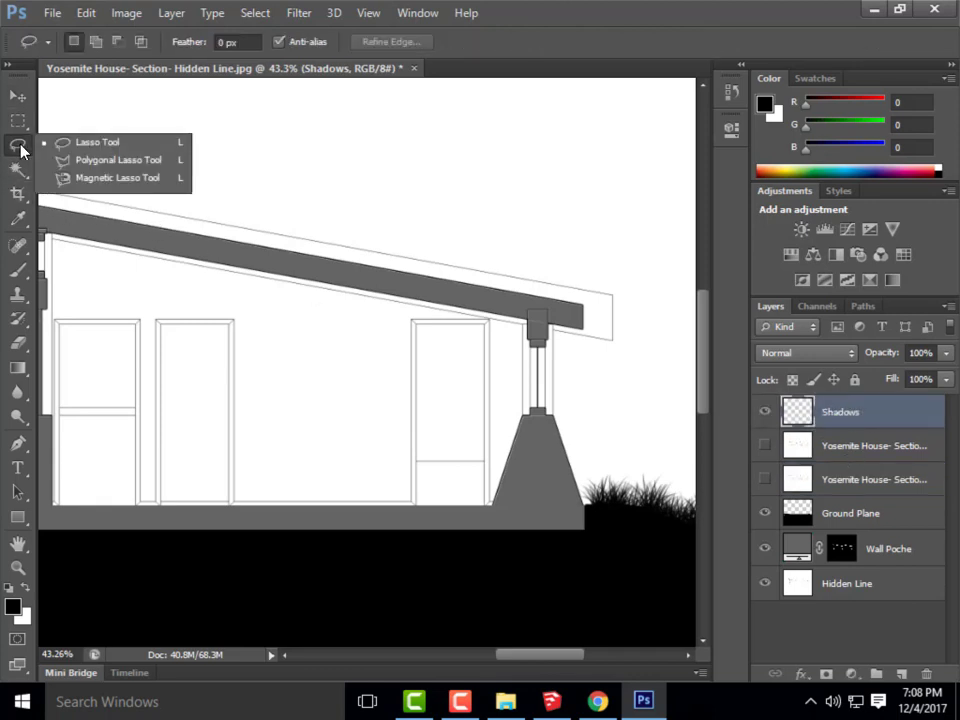
pyautogui.click(82, 162)
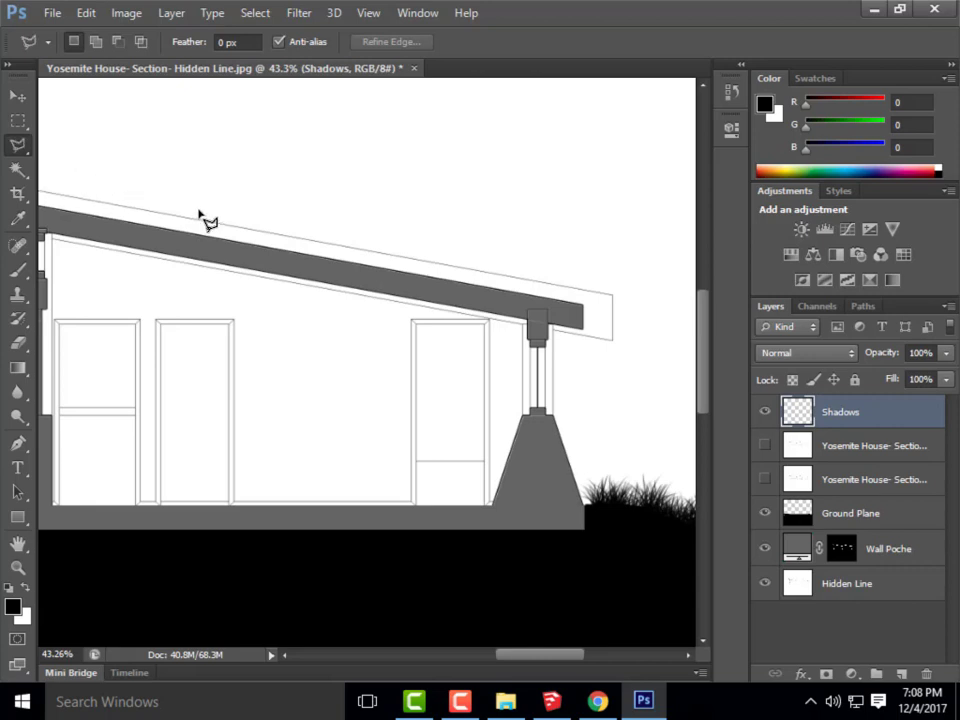
pyautogui.click(531, 350)
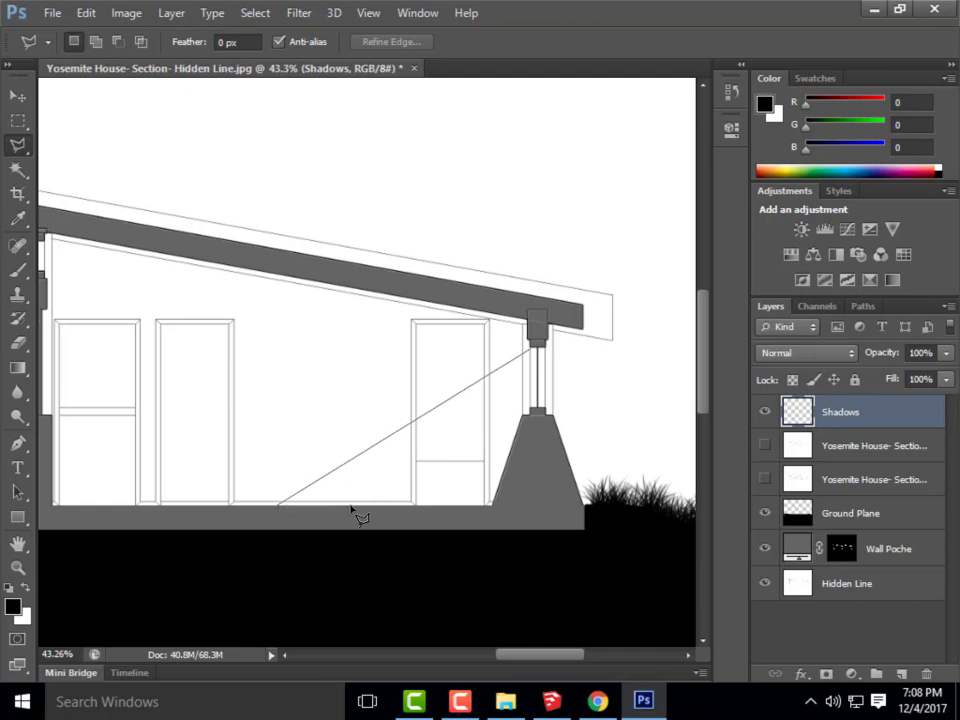
pyautogui.click(492, 508)
pyautogui.click(532, 413)
pyautogui.doubleClick(532, 350)
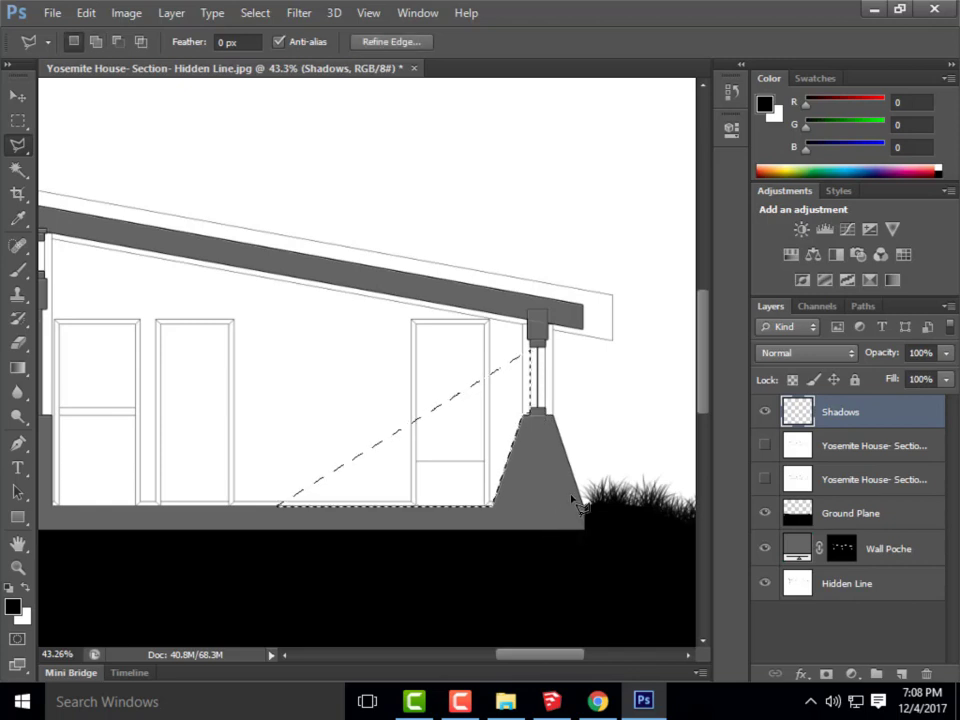
pyautogui.scroll(-3, 575, 503)
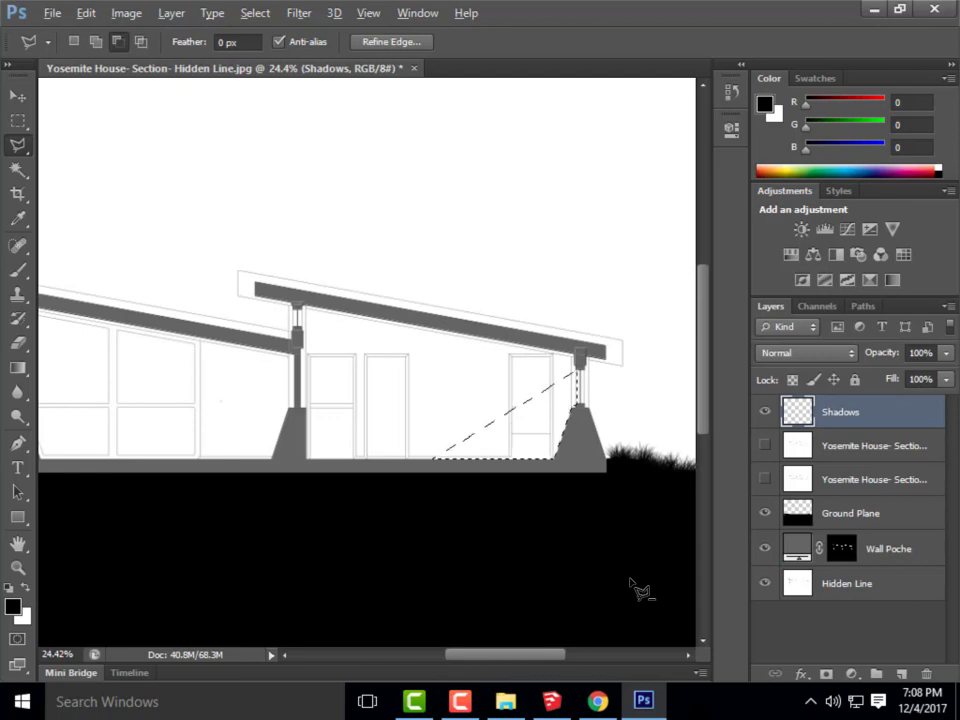
pyautogui.scroll(3, 535, 350)
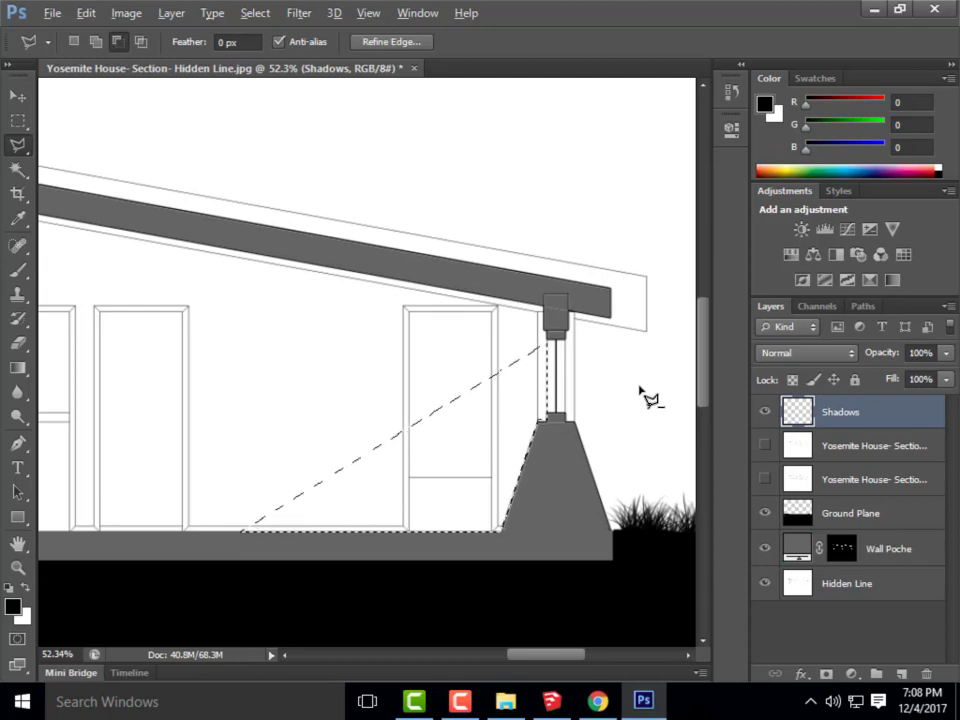
pyautogui.scroll(-3, 619, 435)
pyautogui.scroll(5, 249, 315)
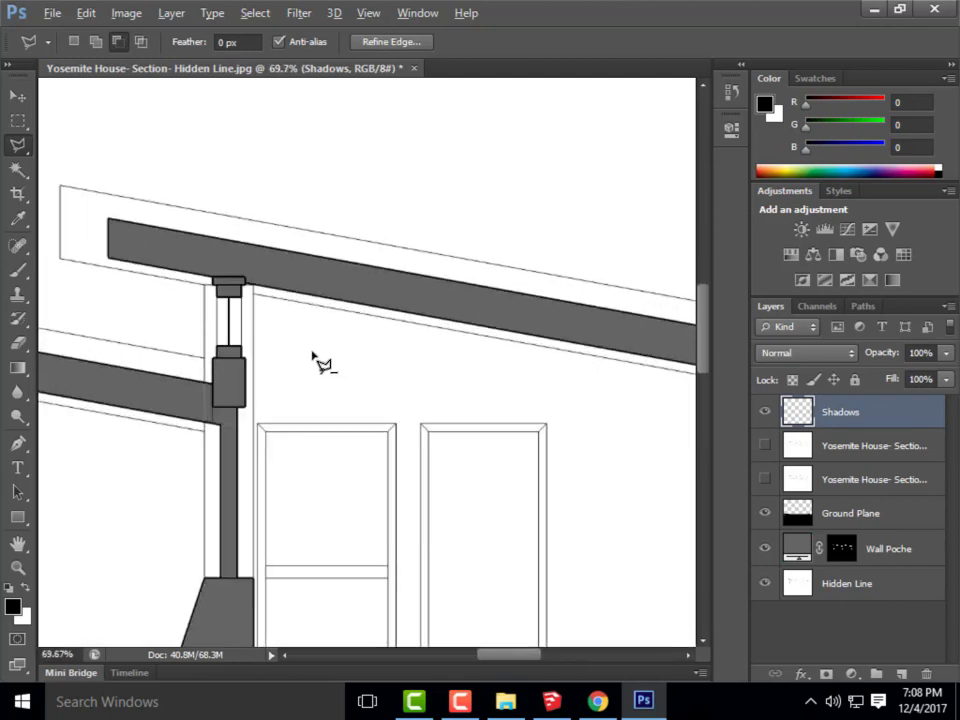
pyautogui.click(243, 298)
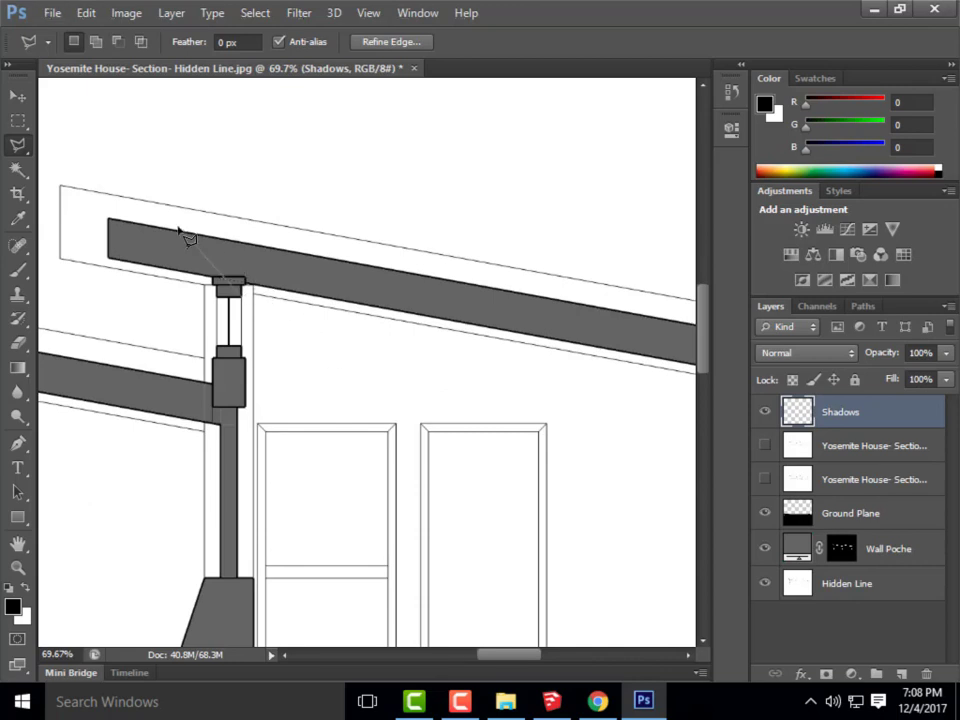
pyautogui.click(257, 321)
pyautogui.scroll(-5, 560, 600)
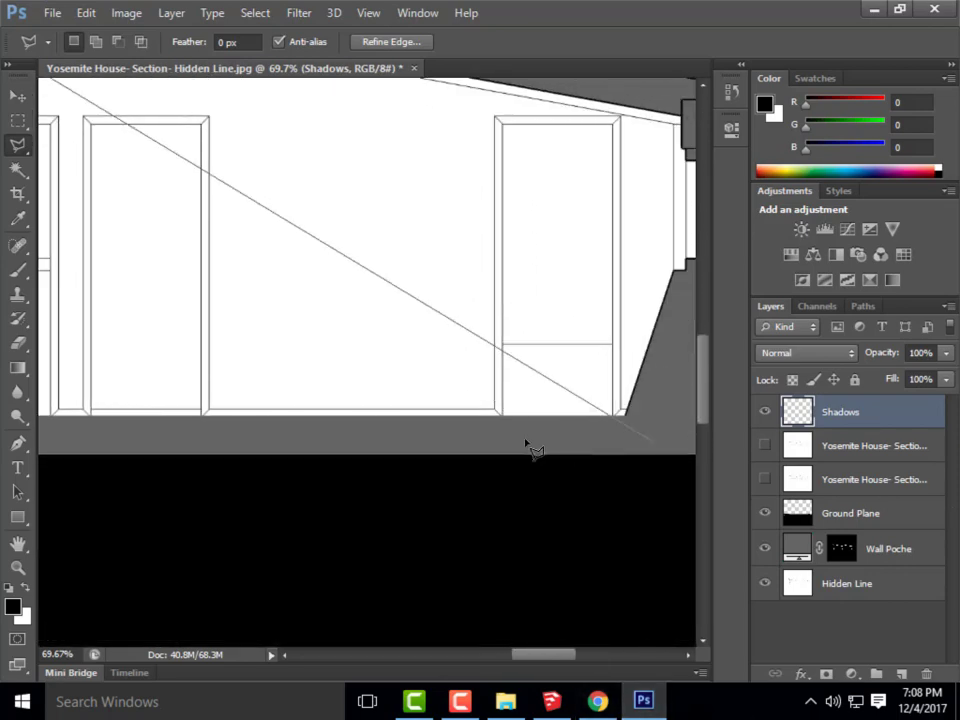
pyautogui.press('Return')
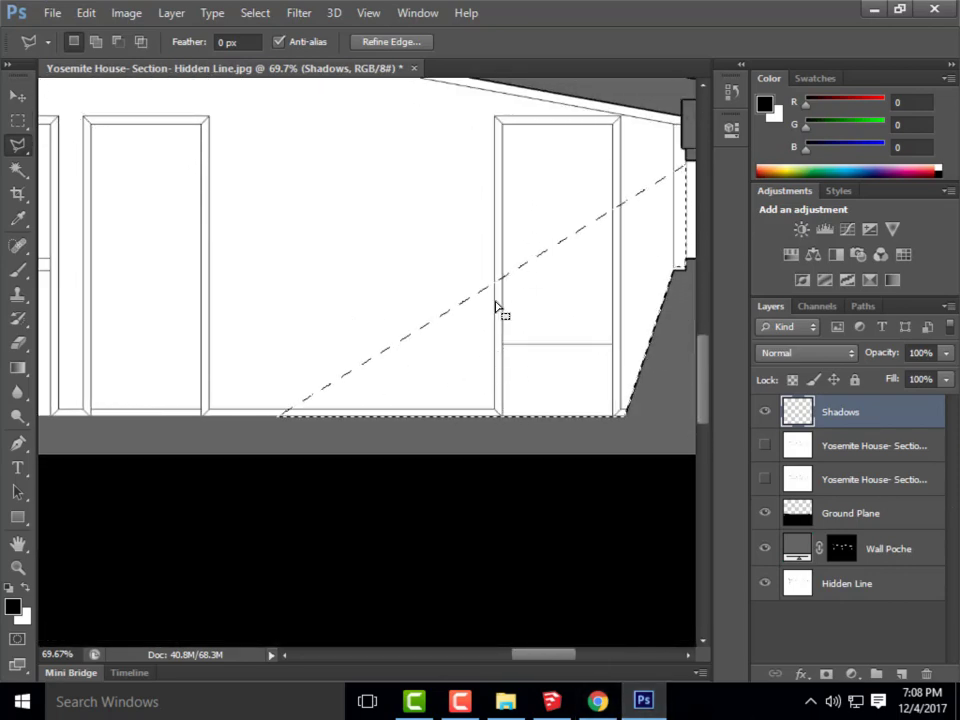
# - Add a slanted band to the selection, running from the clerestory window above the middle pier down to the floor slab
pyautogui.scroll(-2, 540, 455)
pyautogui.scroll(-1, 540, 455)
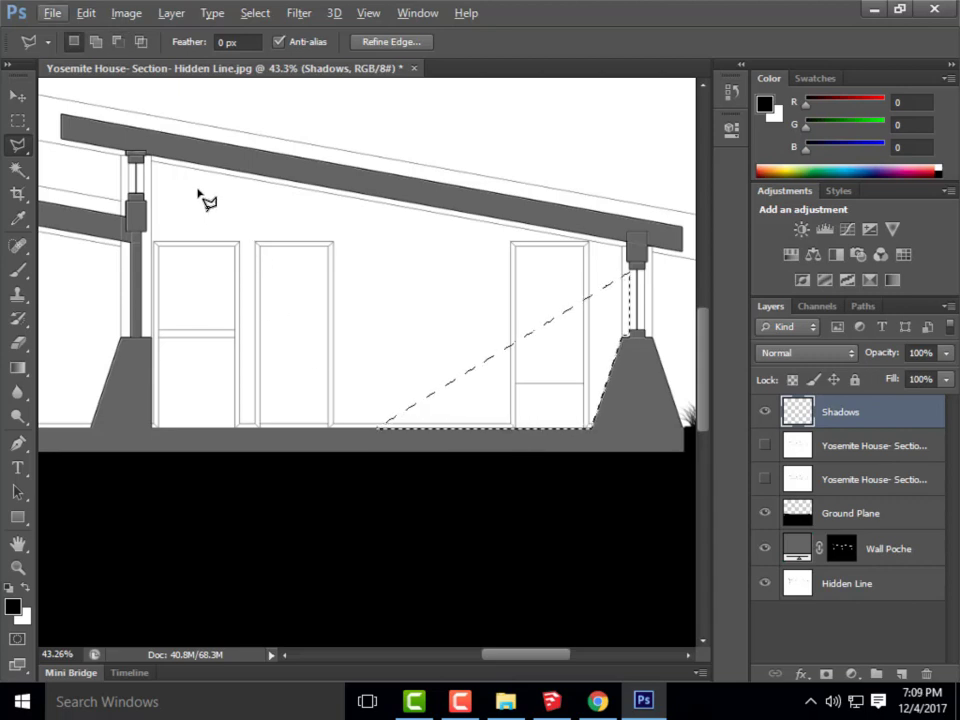
pyautogui.press('shift')
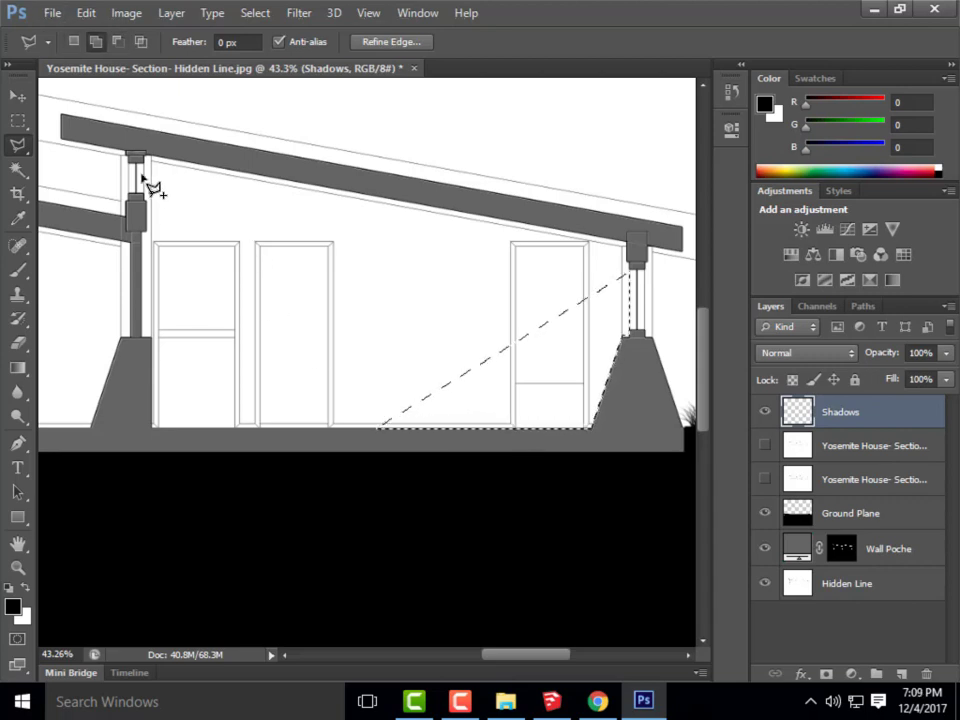
pyautogui.click(141, 160)
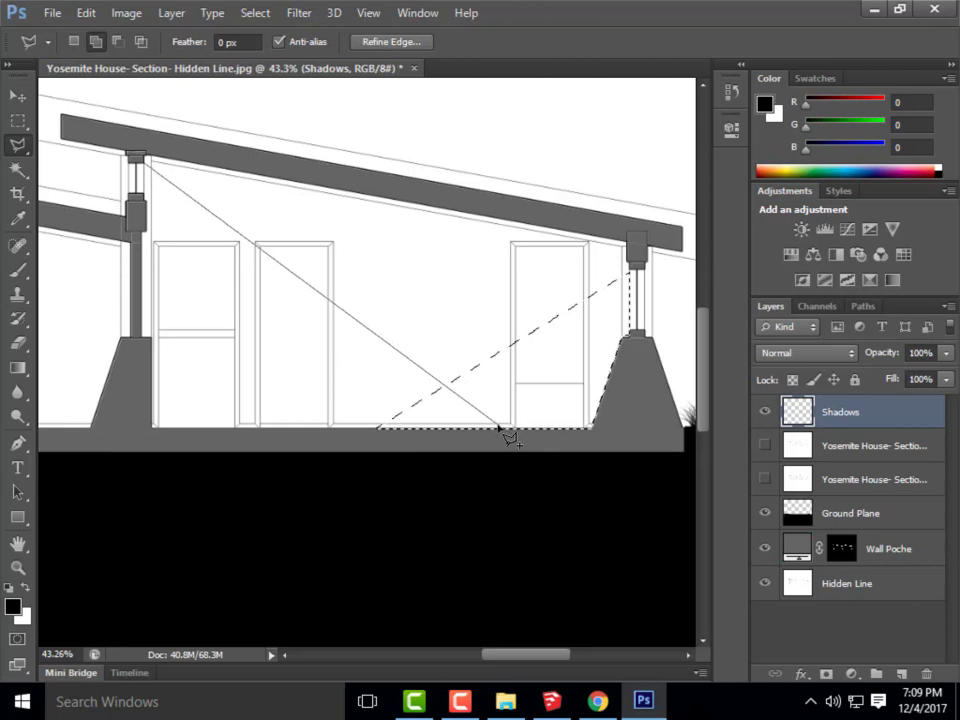
pyautogui.click(378, 430)
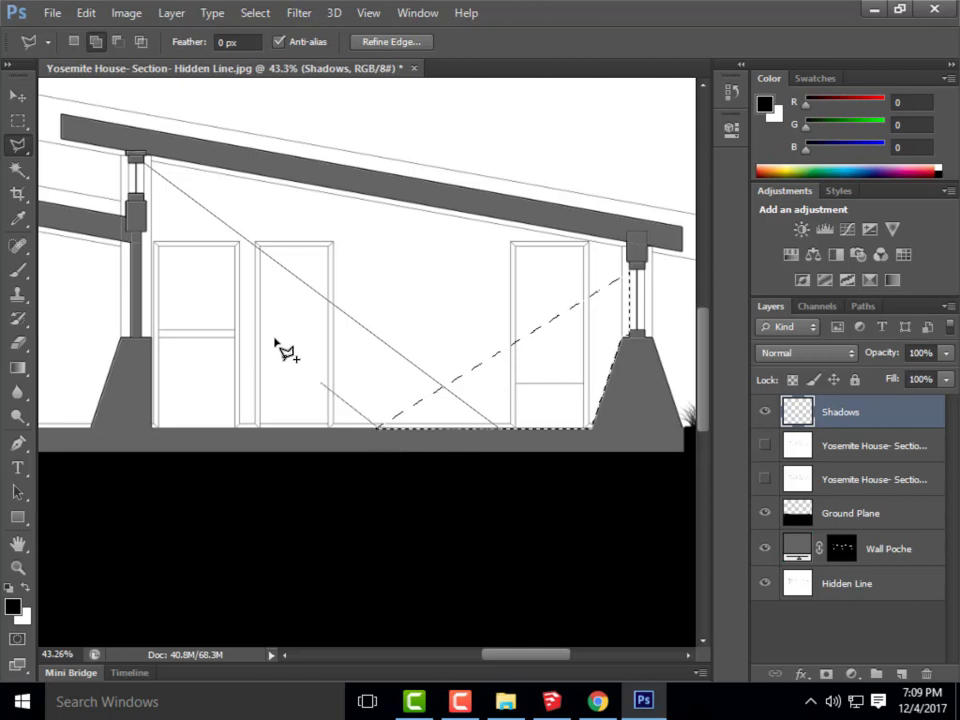
pyautogui.click(150, 174)
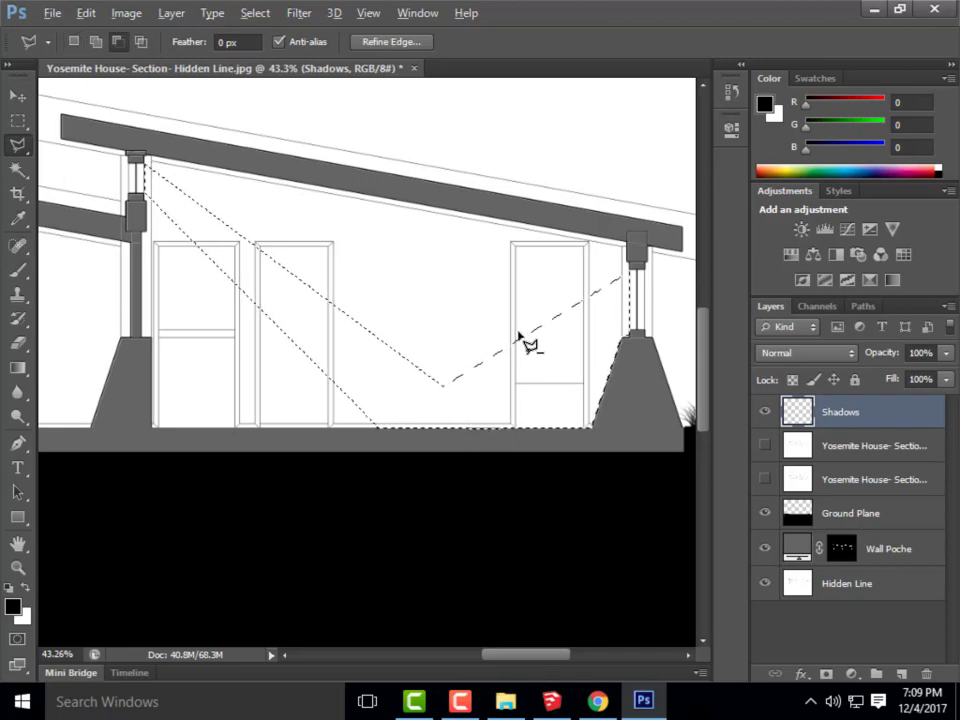
pyautogui.scroll(-5, 553, 349)
pyautogui.scroll(5, 322, 350)
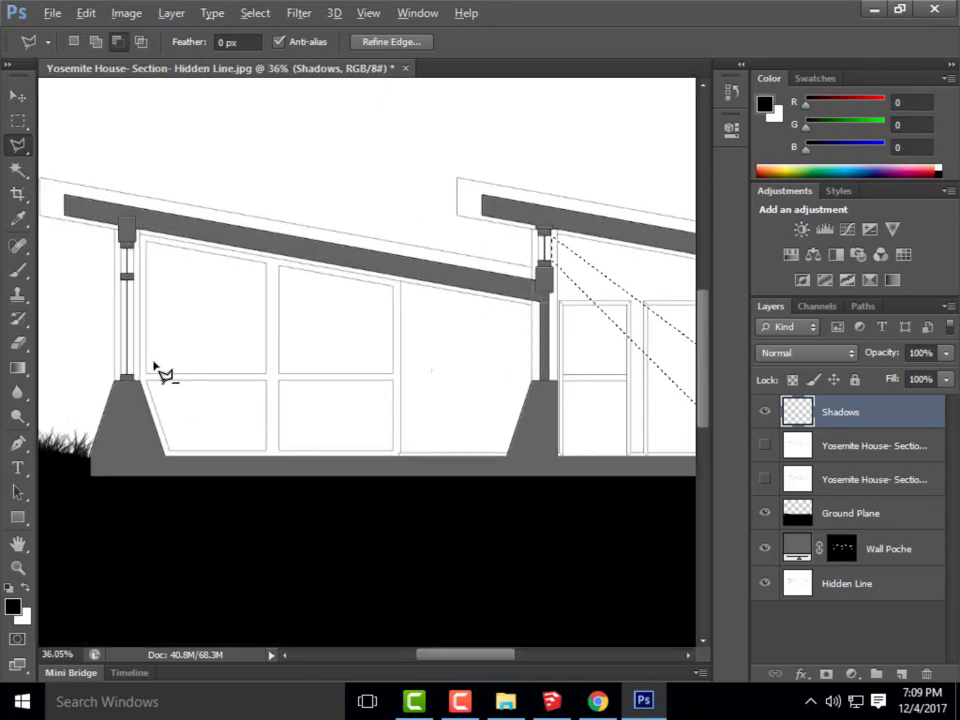
# - Add the light area below the left window to the selection, from the window head to the floor and back up the left pier's inner face
pyautogui.press('shift')
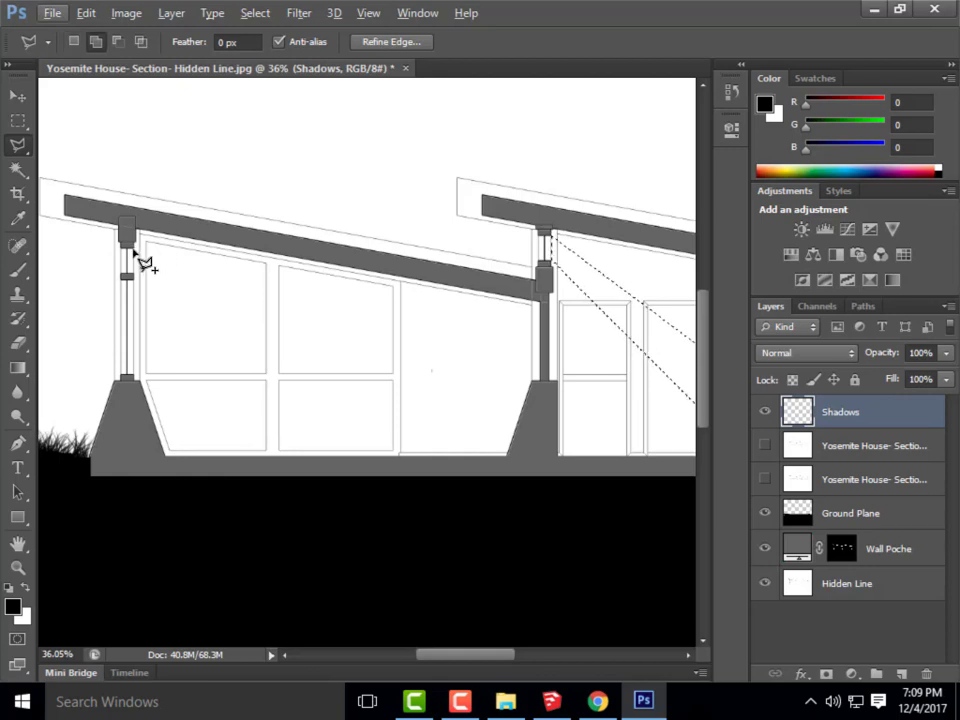
pyautogui.keyDown('shift'); pyautogui.click(133, 250); pyautogui.keyUp('shift')
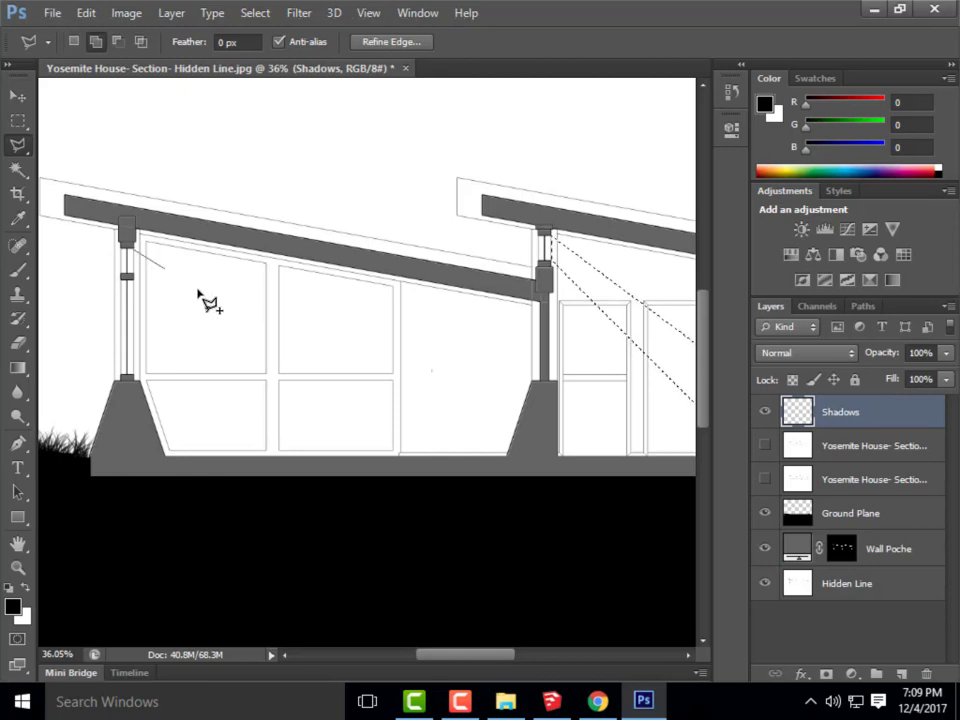
pyautogui.click(362, 455)
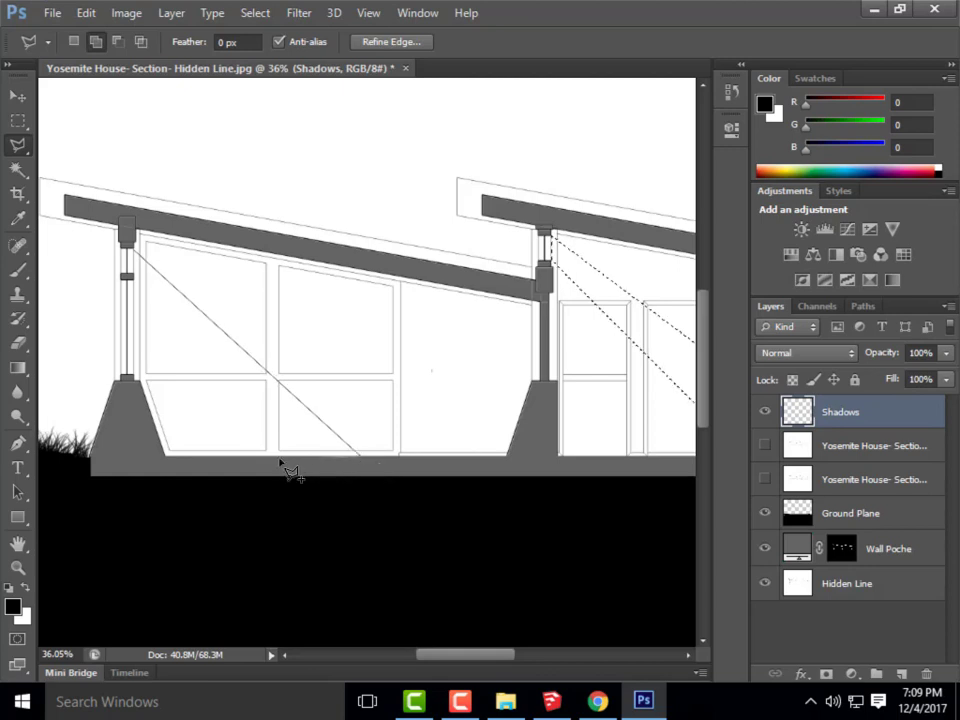
pyautogui.click(166, 457)
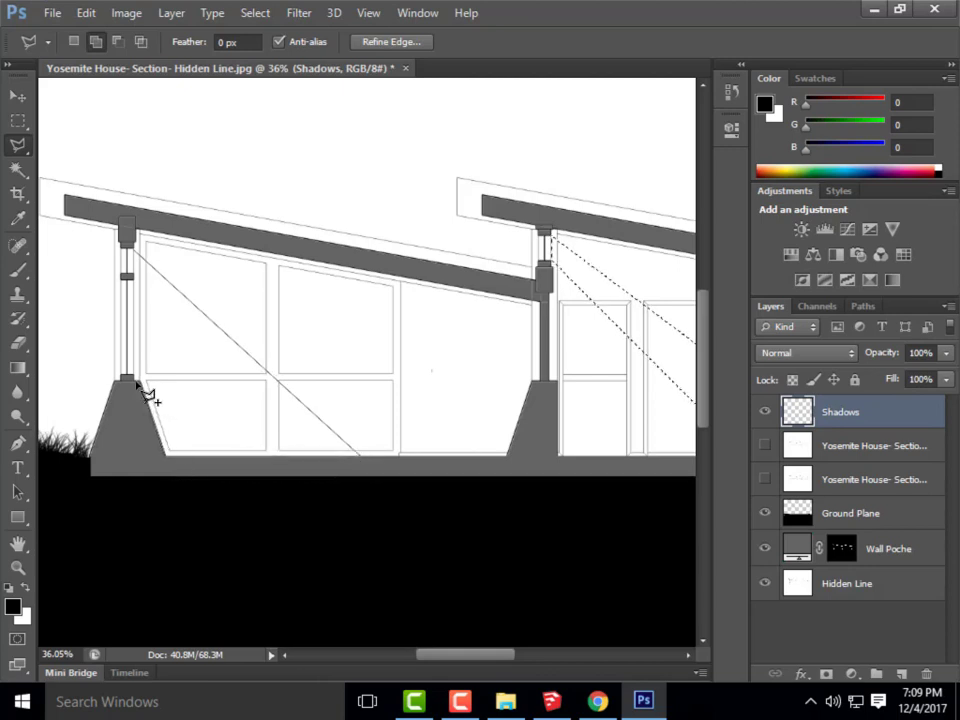
pyautogui.click(137, 382)
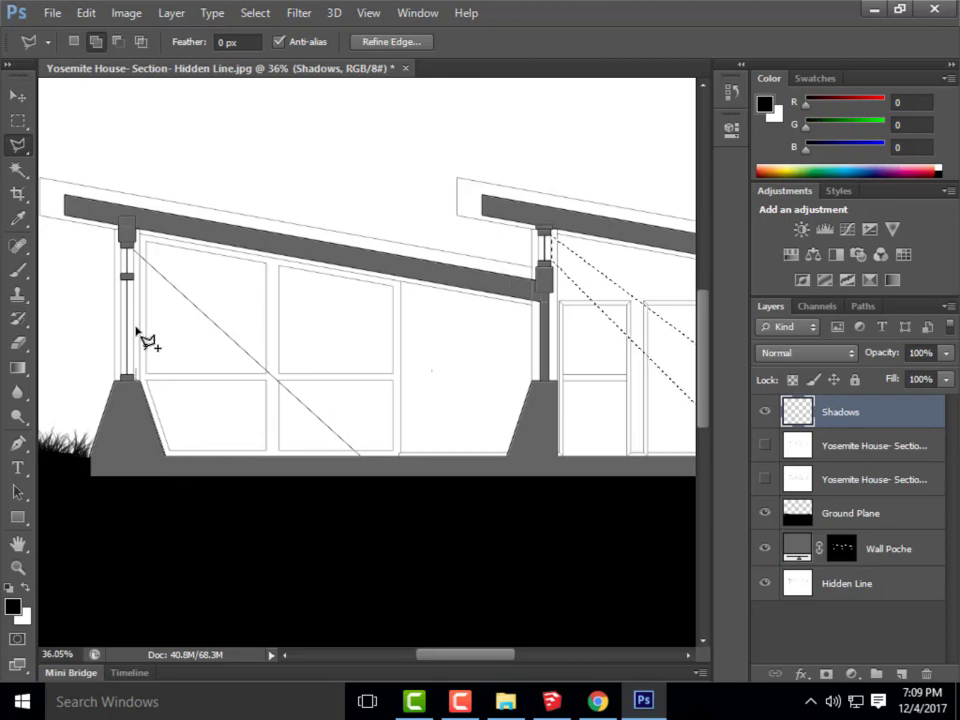
pyautogui.doubleClick(140, 260)
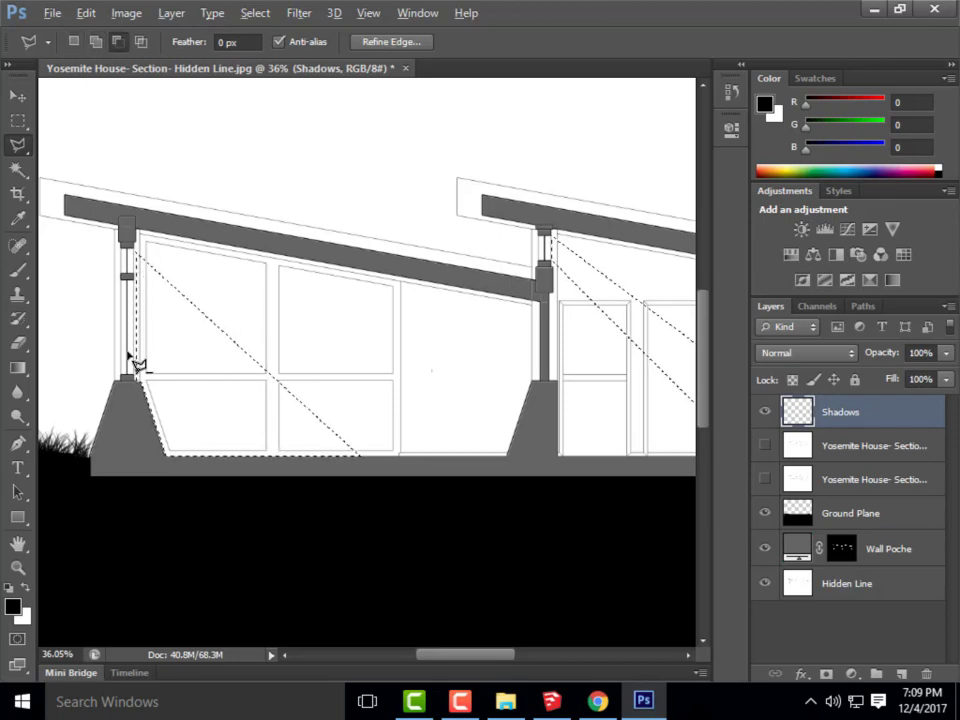
# - Create a Solid Color fill layer from the selected light areas, entering Light as the layer name
pyautogui.scroll(-5, 107, 343)
pyautogui.scroll(1, 441, 368)
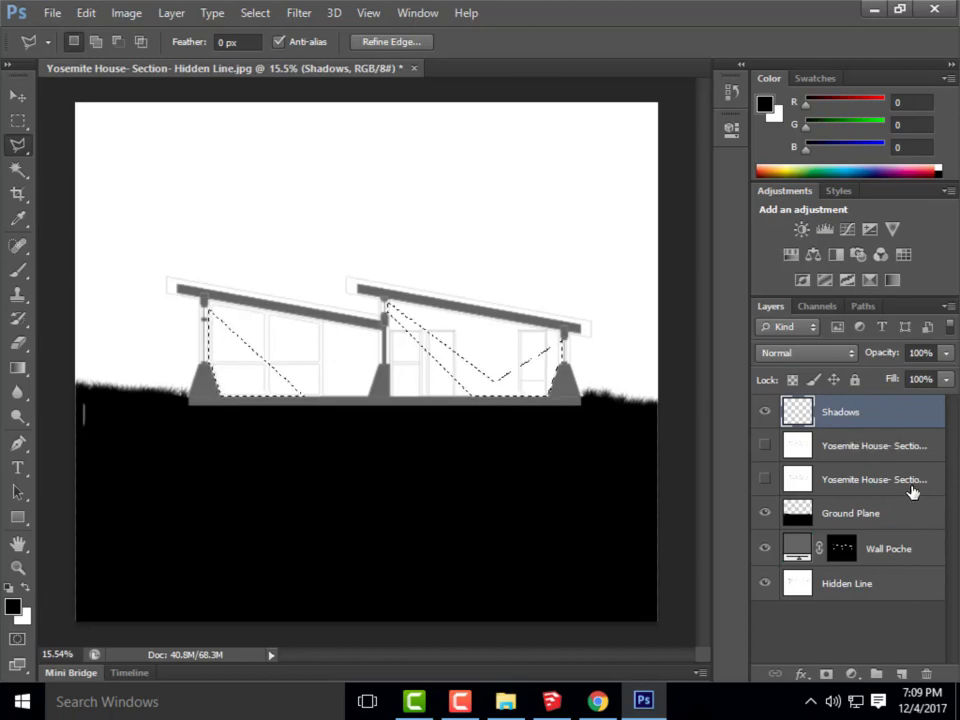
pyautogui.rightClick(850, 414)
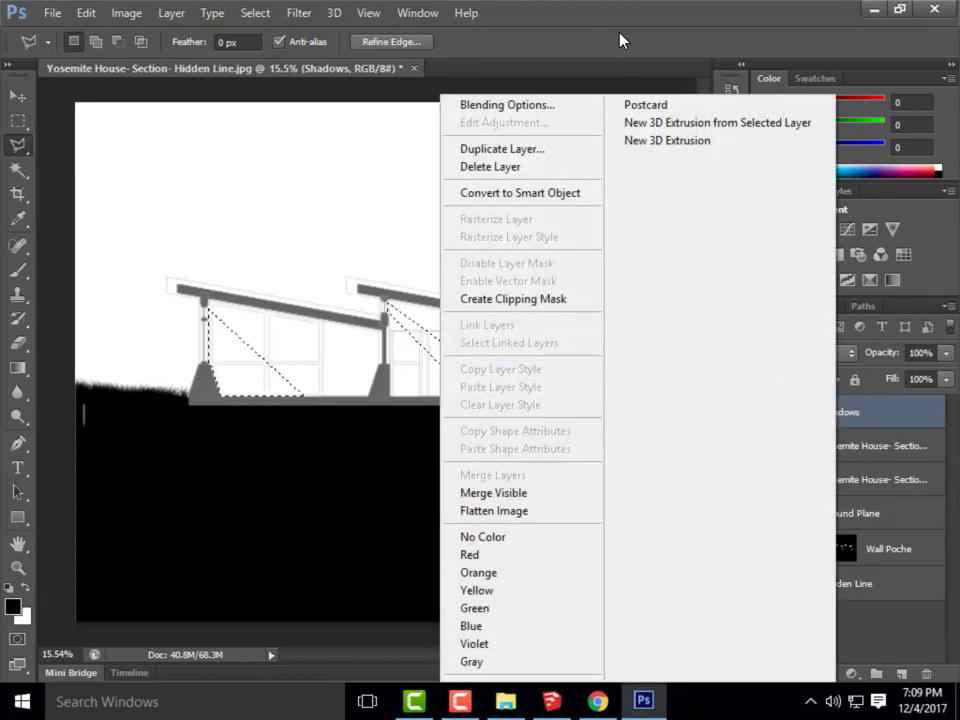
pyautogui.click(670, 25)
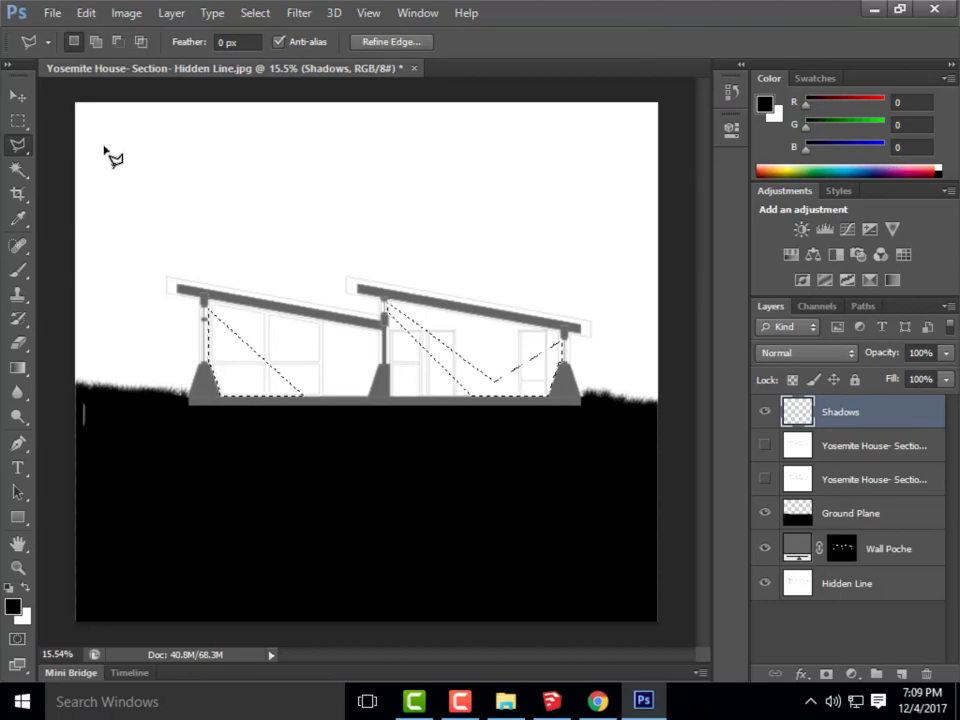
pyautogui.click(120, 14)
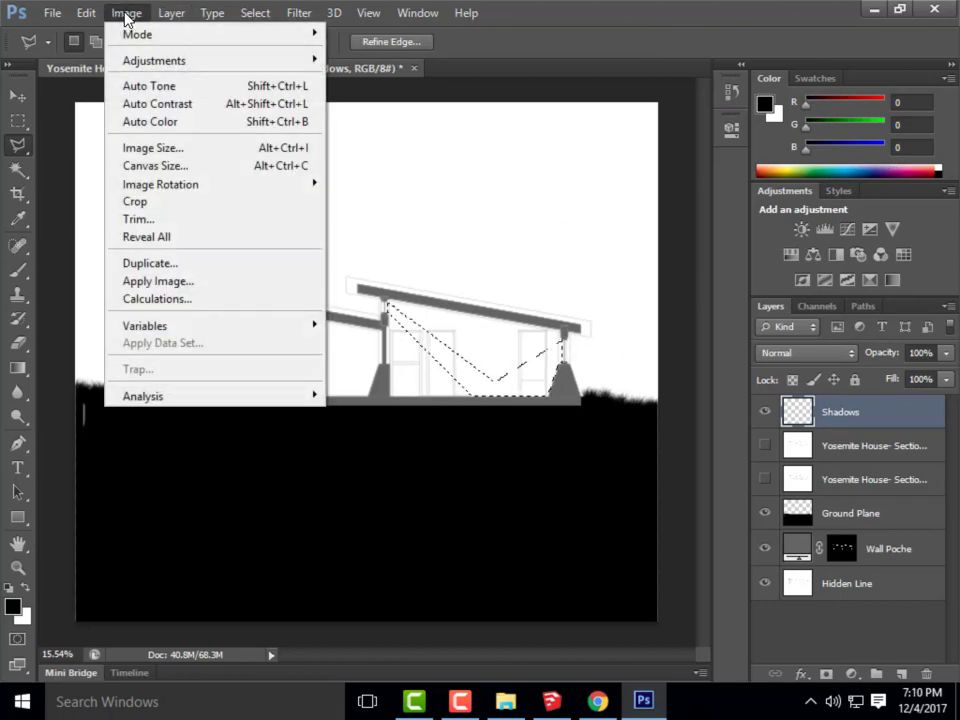
pyautogui.moveTo(170, 14)
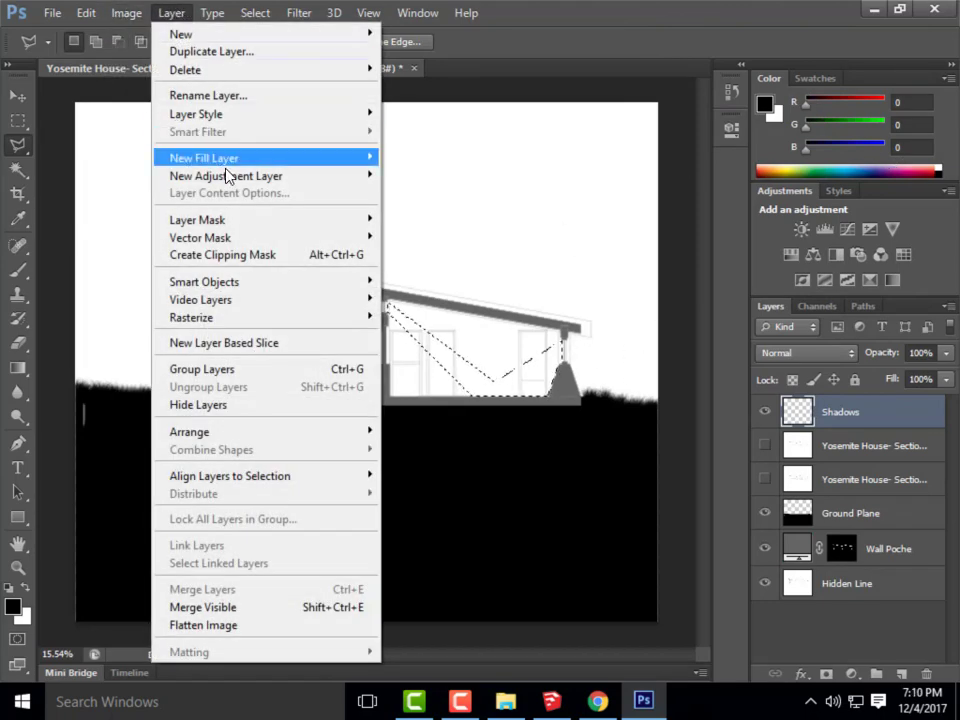
pyautogui.moveTo(340, 158)
pyautogui.click(400, 158)
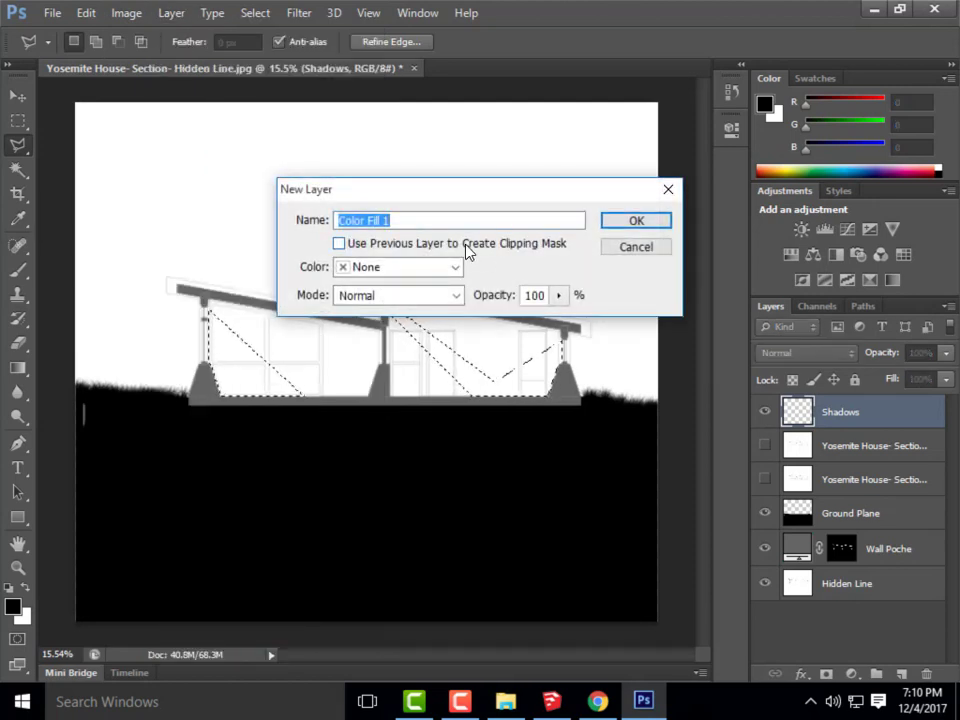
pyautogui.write('Light')
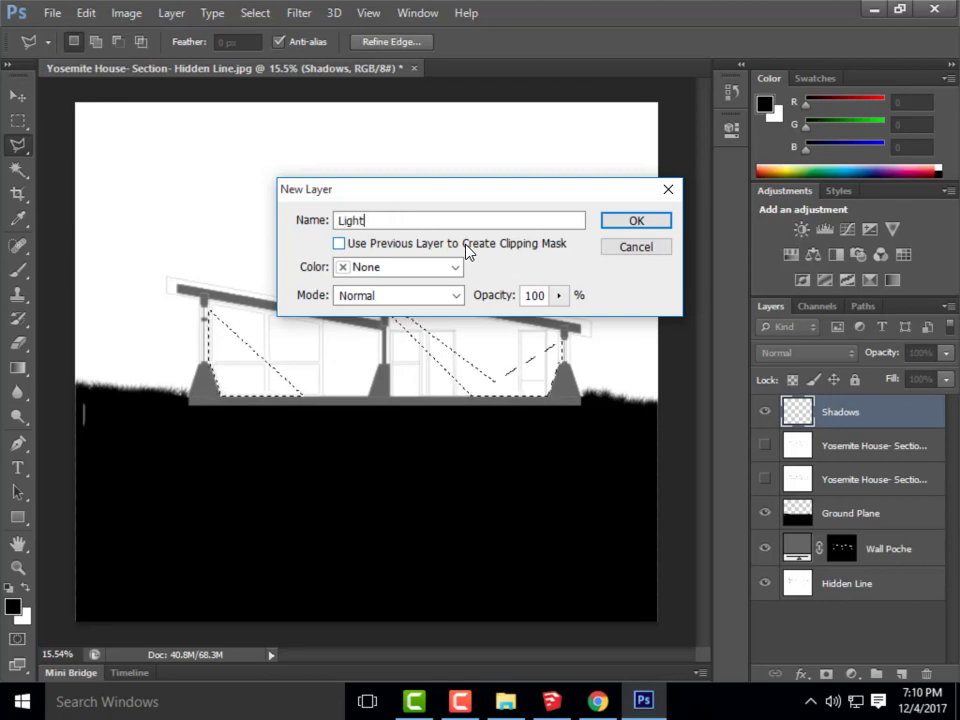
pyautogui.click(651, 230)
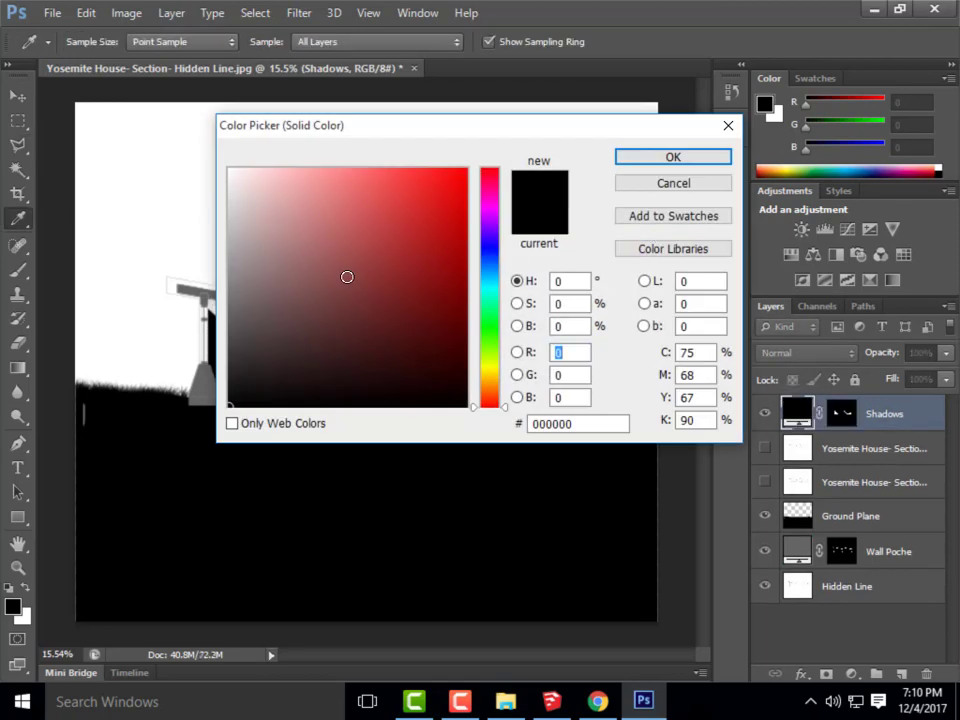
# - Set the fill color of the light areas to pale yellow, f5f8aa
pyautogui.moveTo(483, 385); pyautogui.dragTo(497, 376)
pyautogui.moveTo(350, 254)
pyautogui.mouseDown()
pyautogui.moveTo(285, 186)
pyautogui.moveTo(289, 197)
pyautogui.mouseUp()
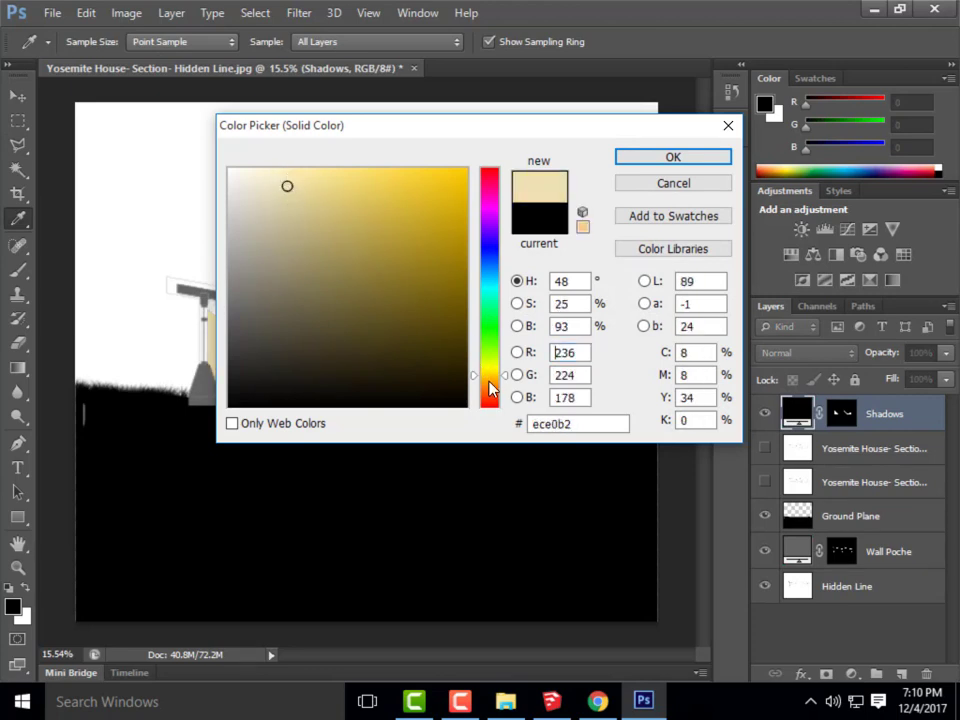
pyautogui.moveTo(489, 375); pyautogui.dragTo(490, 366)
pyautogui.click(319, 230)
pyautogui.moveTo(295, 200)
pyautogui.mouseDown()
pyautogui.moveTo(313, 179)
pyautogui.moveTo(303, 175)
pyautogui.mouseUp()
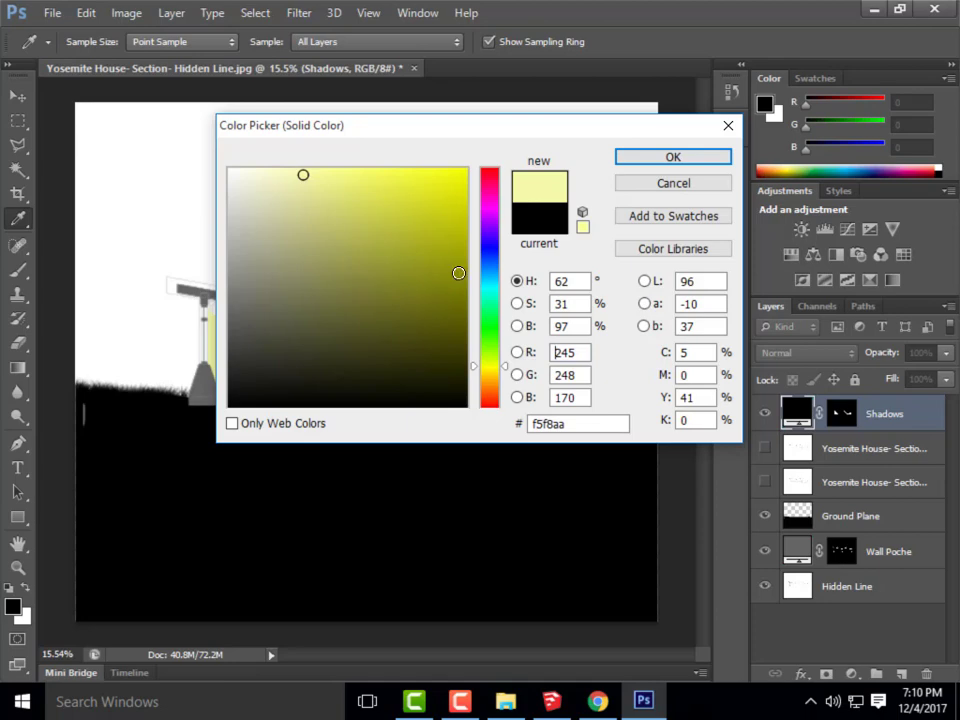
pyautogui.click(638, 160)
# - Lower the opacity of the yellow light layer to 30% and switch to the Move tool
pyautogui.scroll(1, 561, 392)
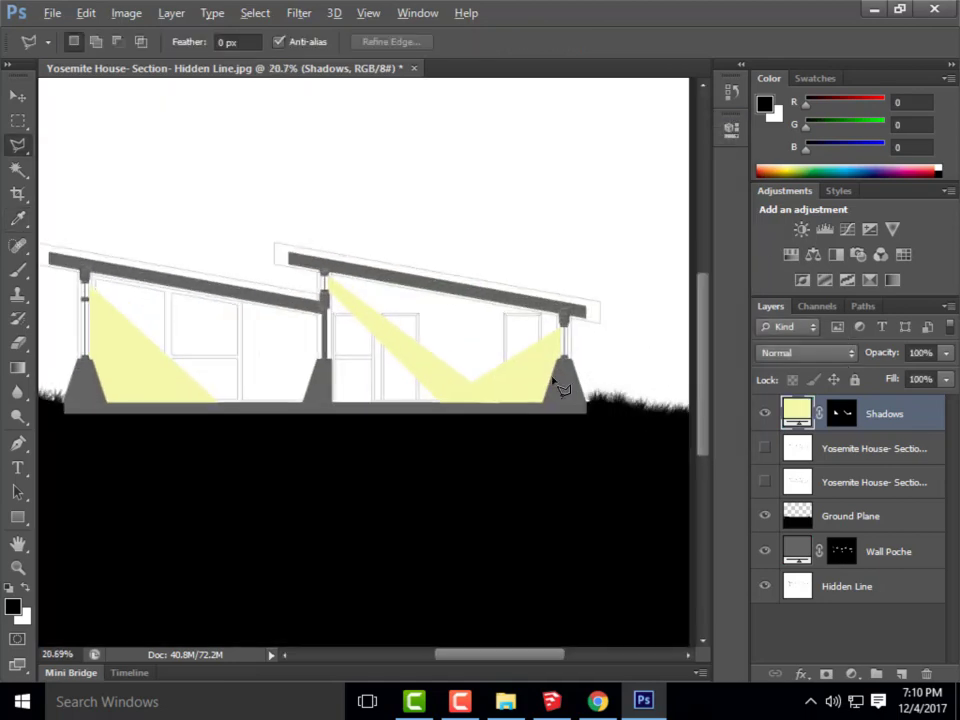
pyautogui.scroll(-1, 602, 405)
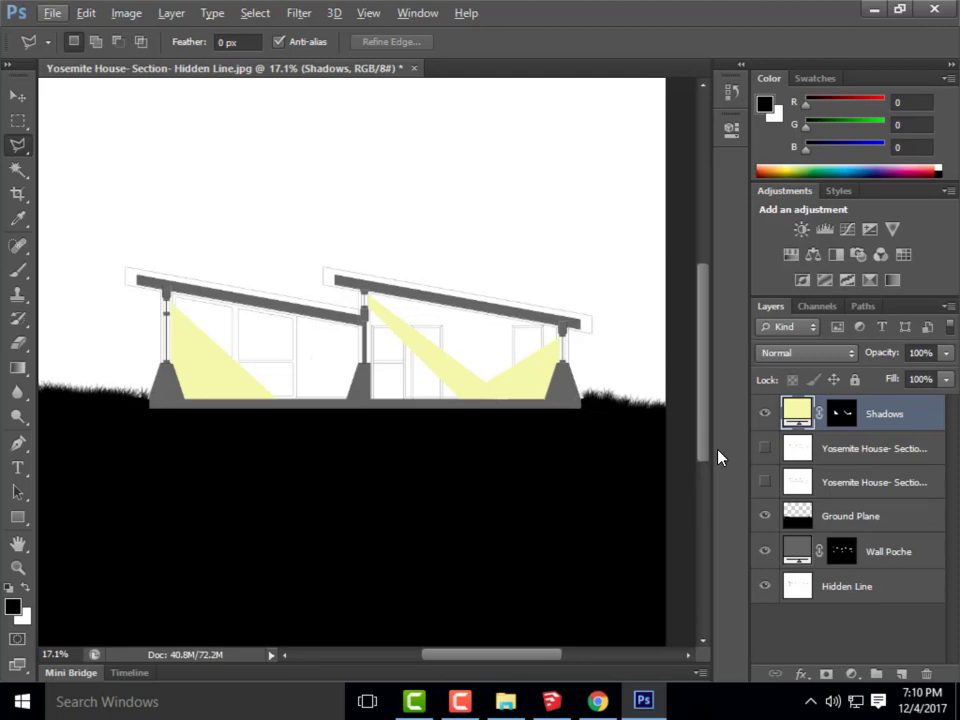
pyautogui.click(920, 352)
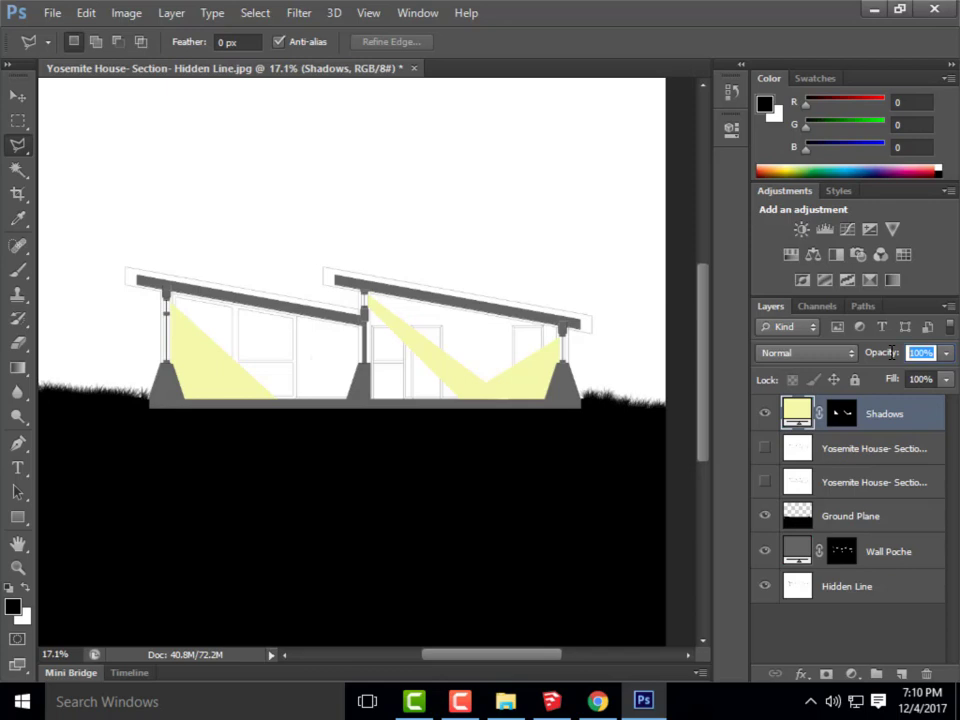
pyautogui.write('30')
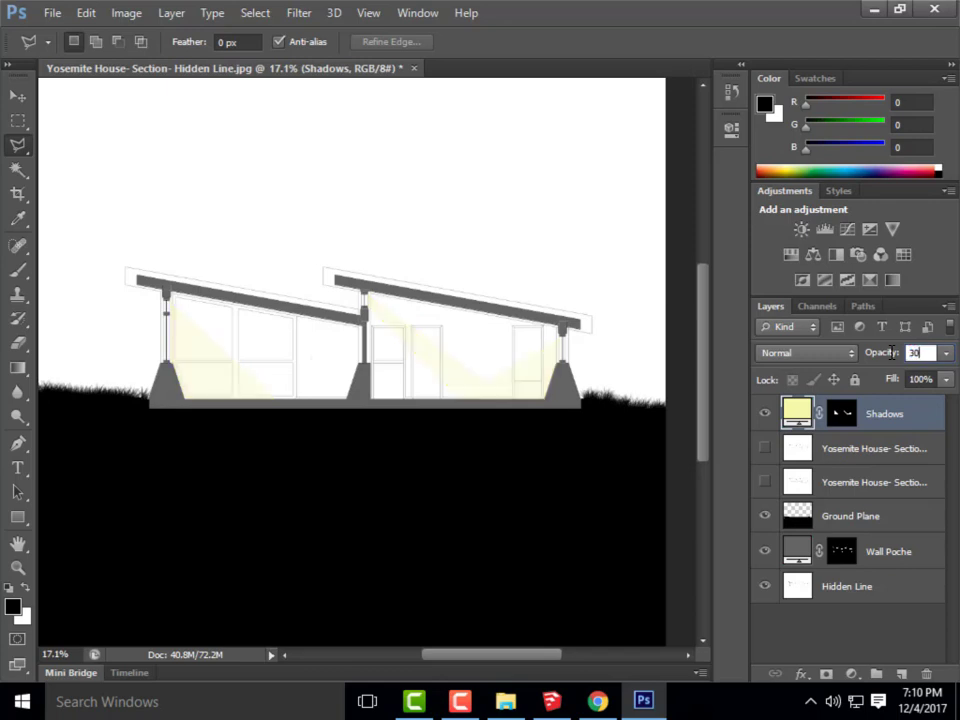
pyautogui.click(18, 95)
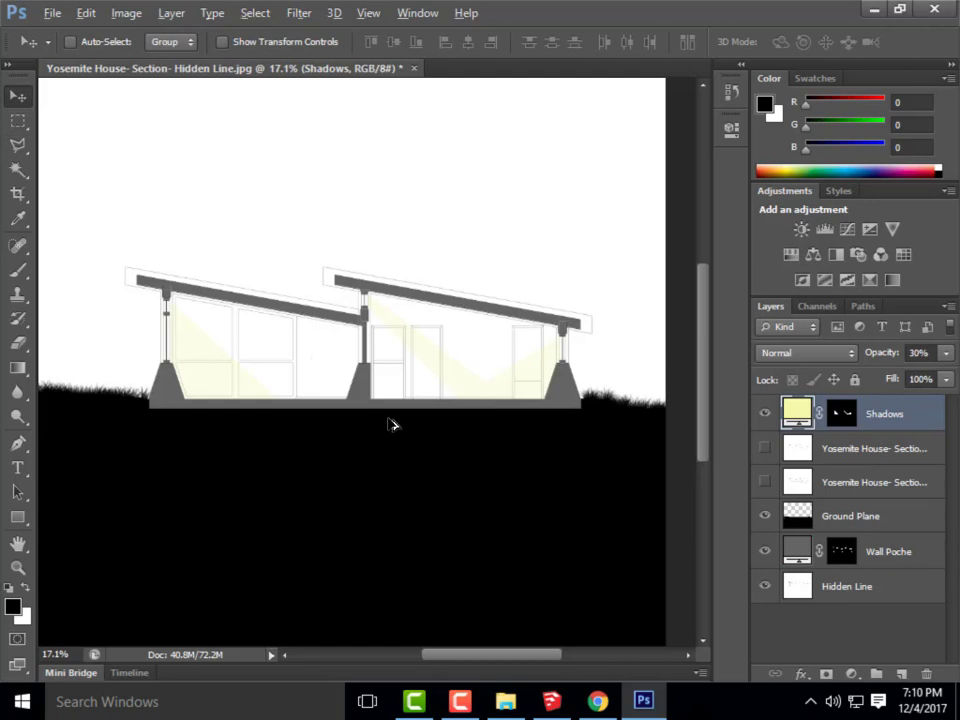
# - Start placing an image file and browse to the Textures folder inside Week 16A Content
pyautogui.scroll(-2, 400, 425)
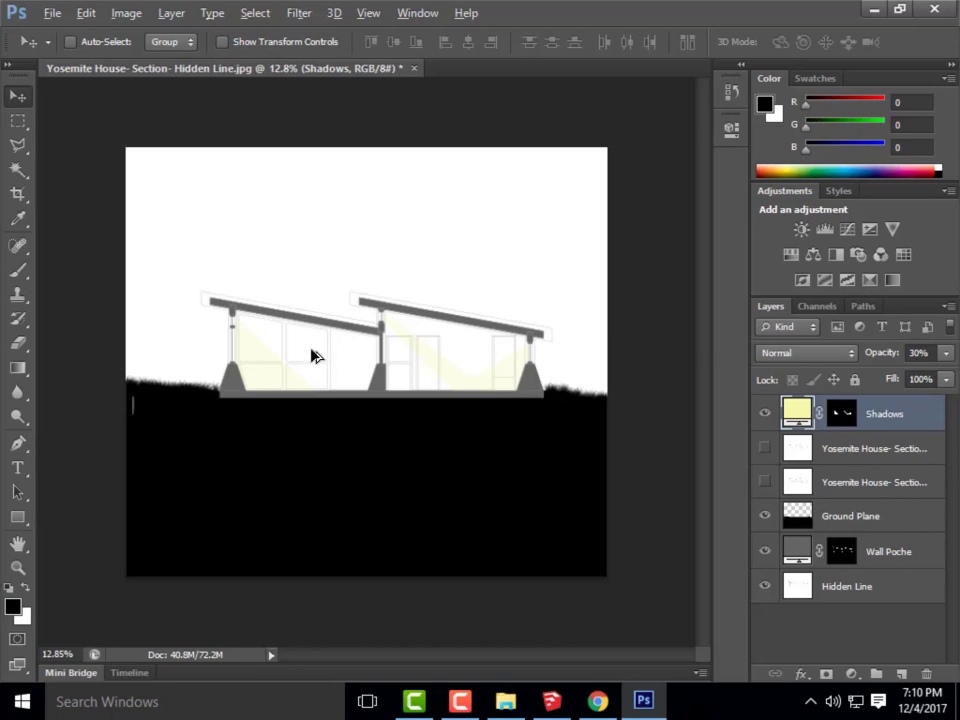
pyautogui.scroll(1, 350, 353)
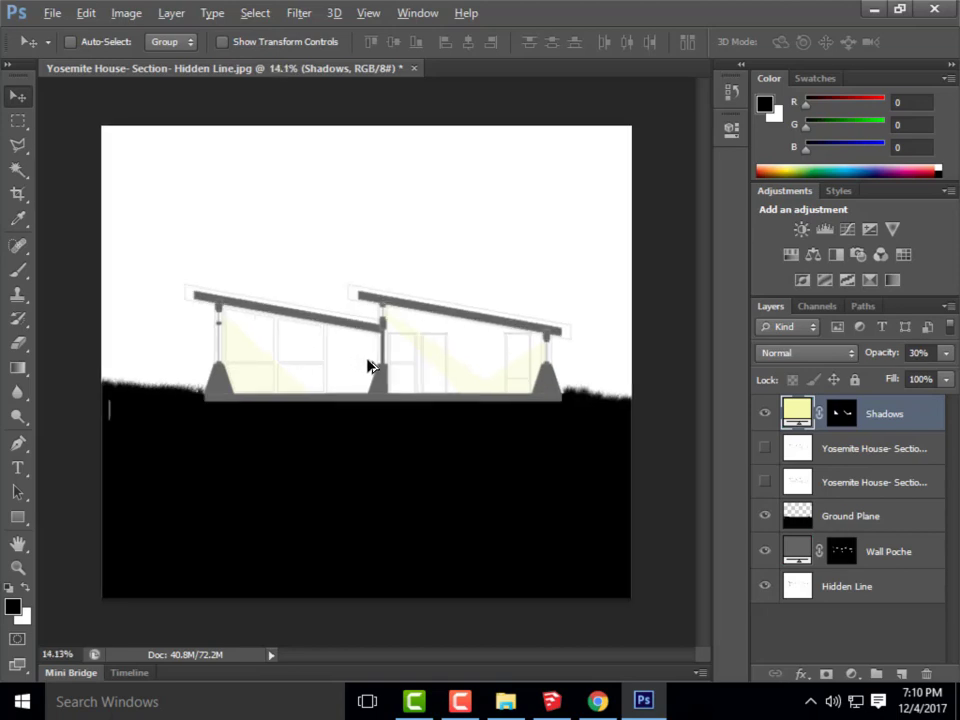
pyautogui.press('alt')
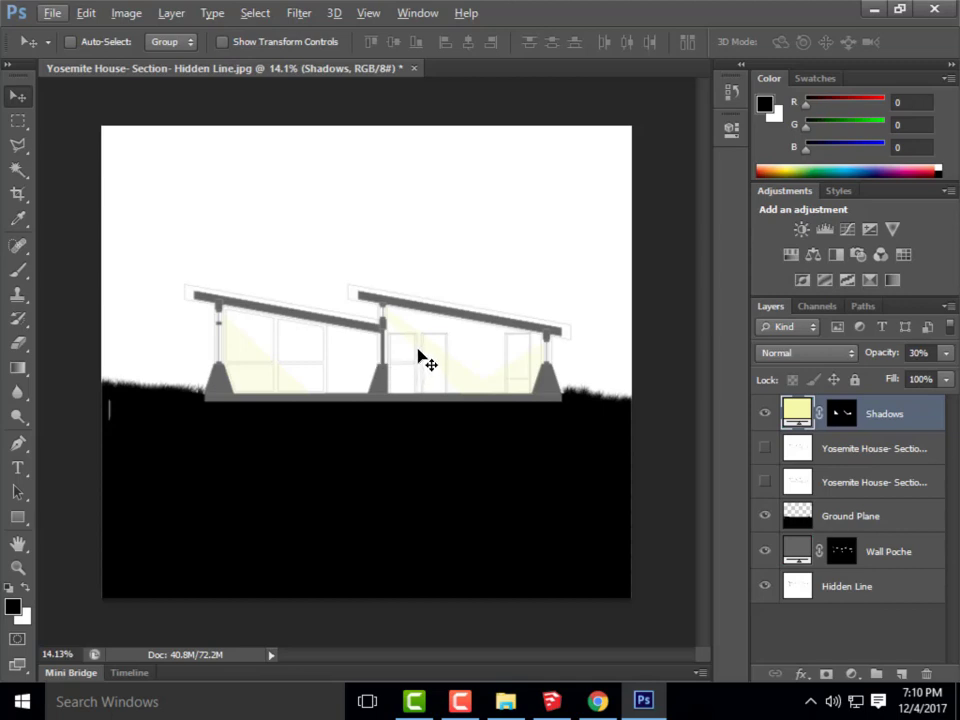
pyautogui.click(45, 15)
pyautogui.click(106, 319)
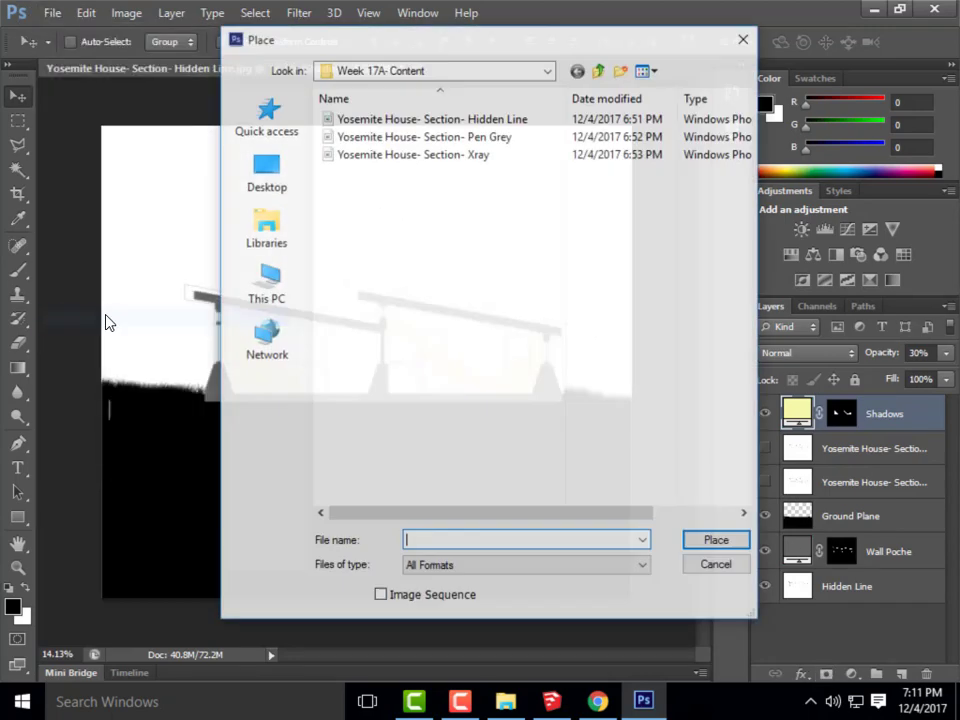
pyautogui.click(549, 70)
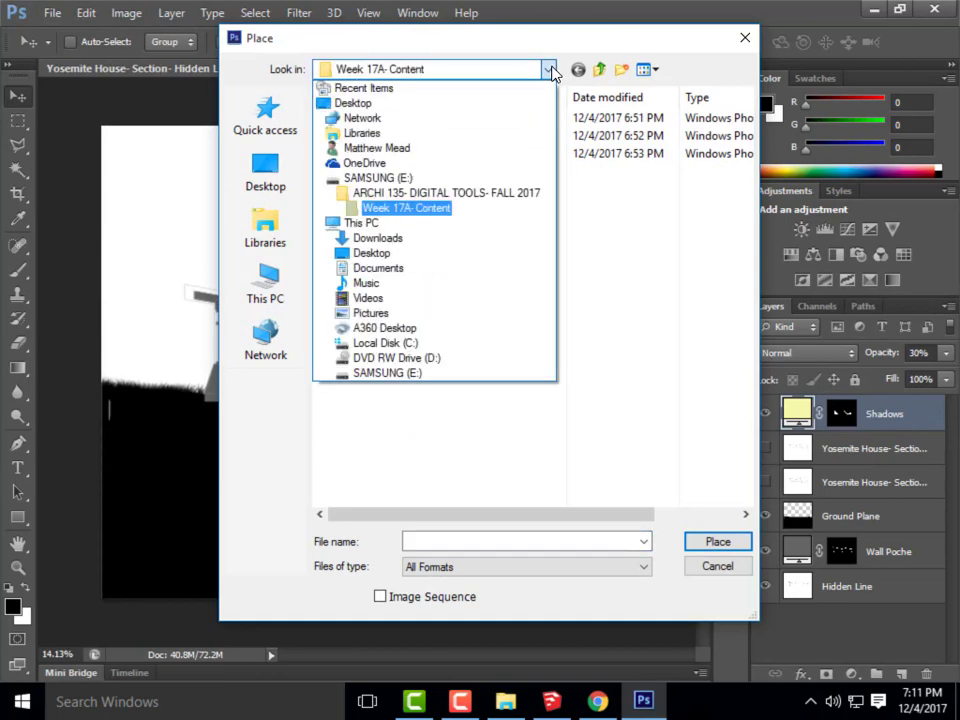
pyautogui.click(420, 194)
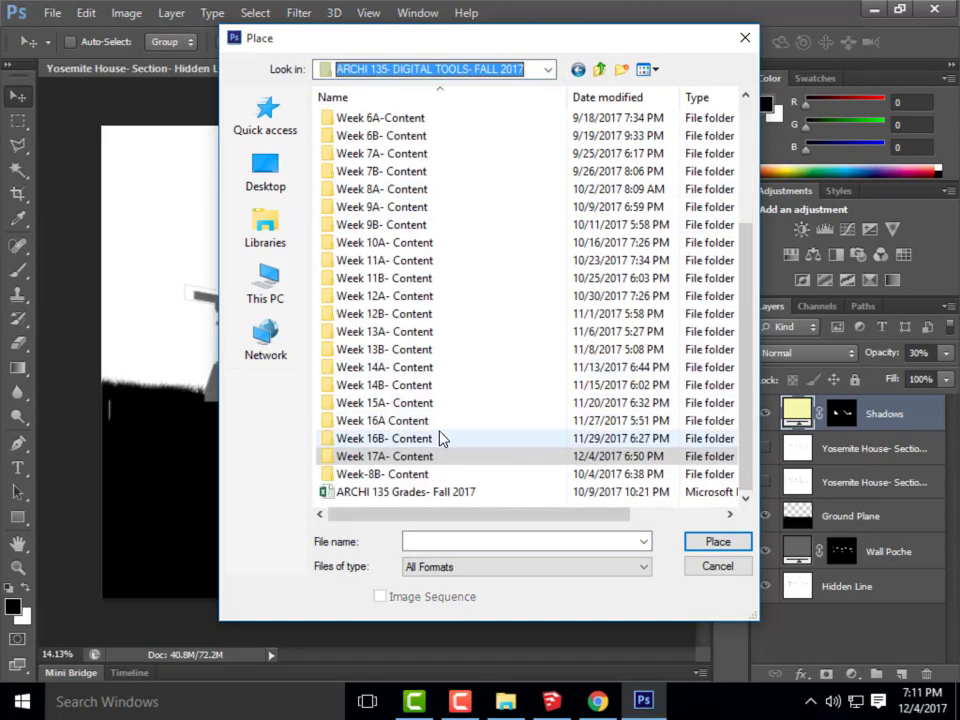
pyautogui.doubleClick(440, 438)
pyautogui.click(549, 70)
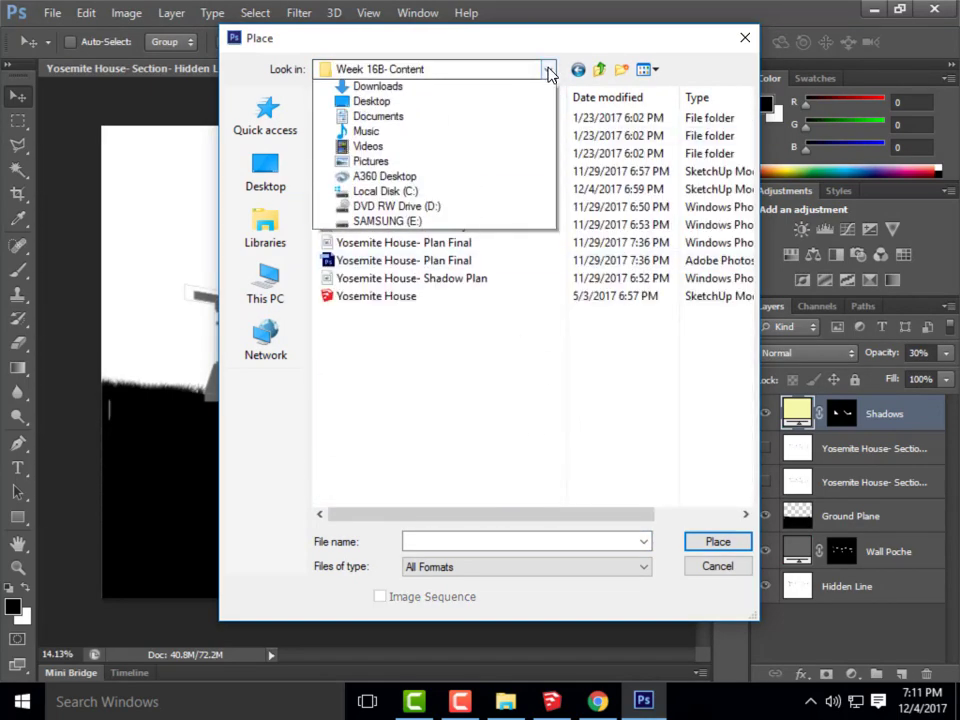
pyautogui.click(415, 194)
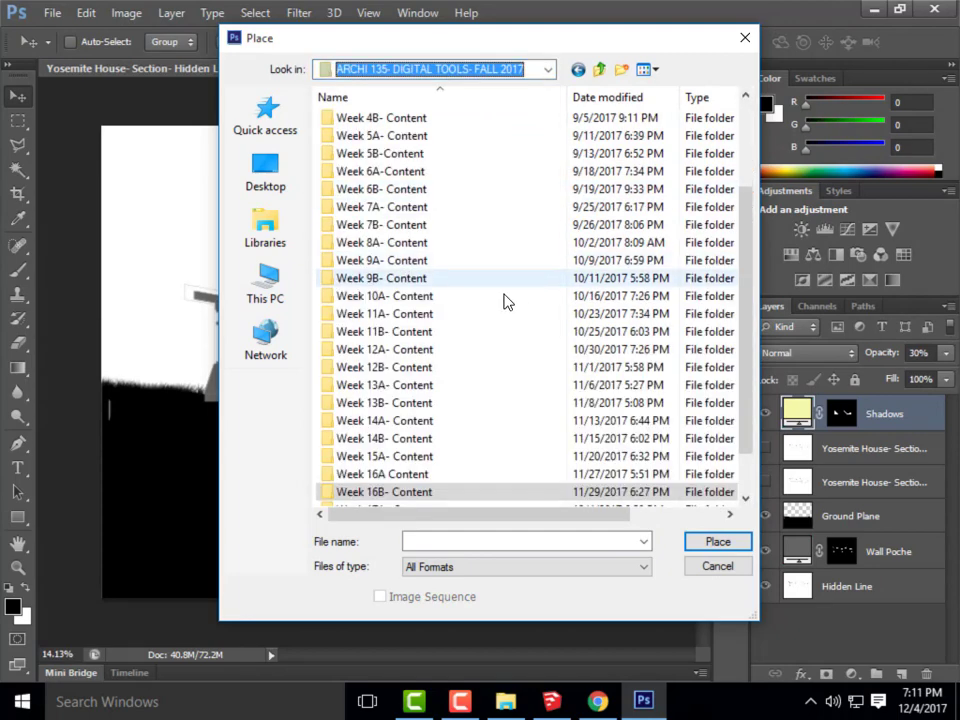
pyautogui.scroll(-1, 467, 358)
pyautogui.doubleClick(429, 420)
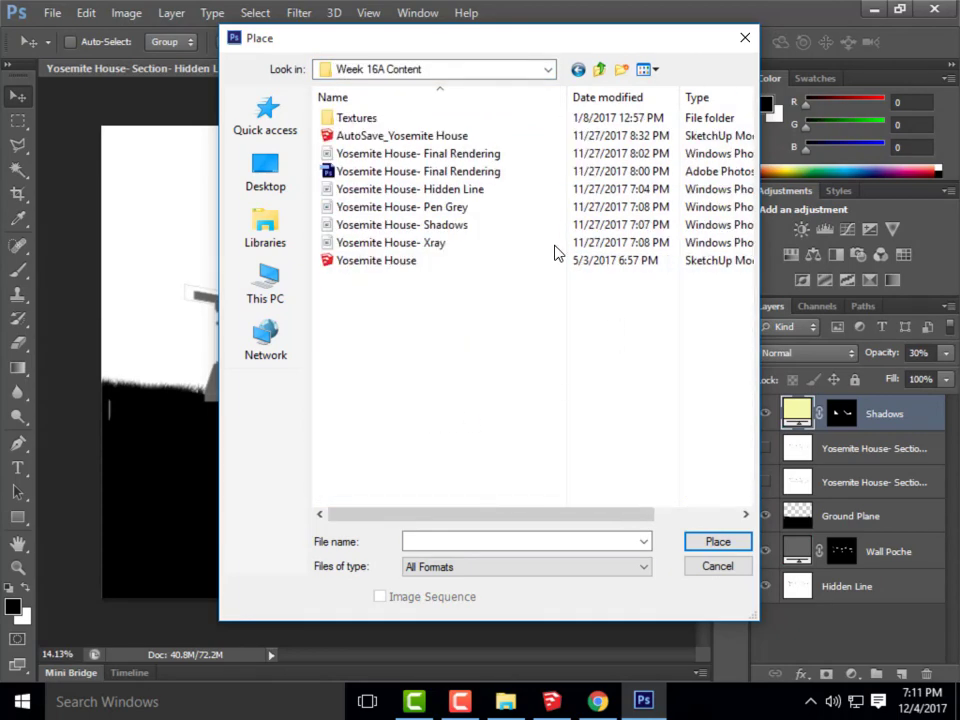
pyautogui.doubleClick(405, 120)
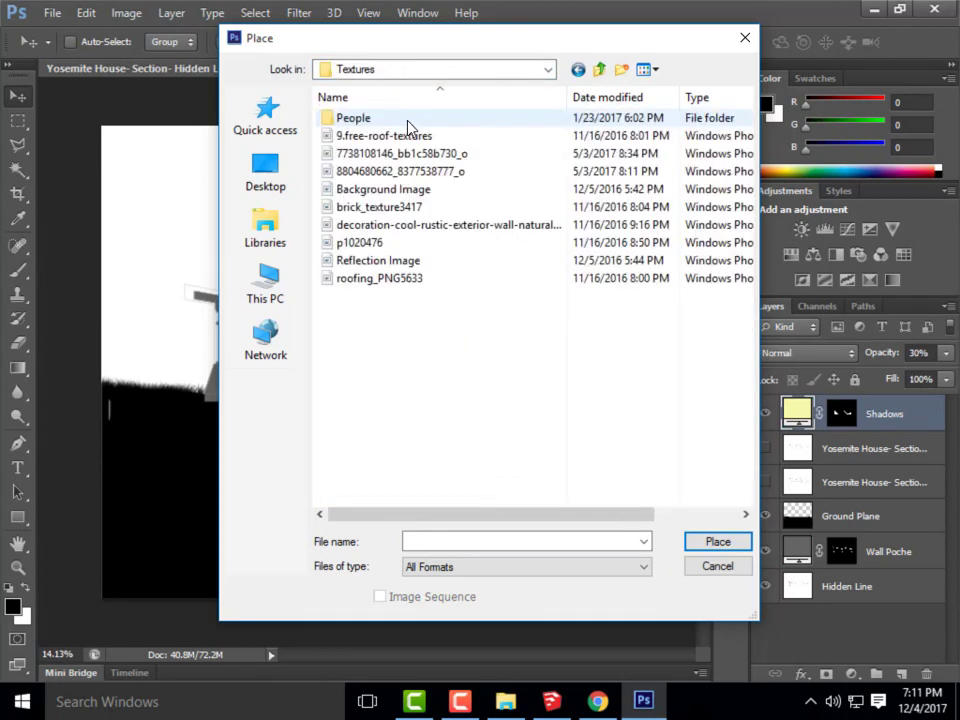
# - Show the texture files as large icons and place Reflection Image in the section drawing
pyautogui.click(646, 69)
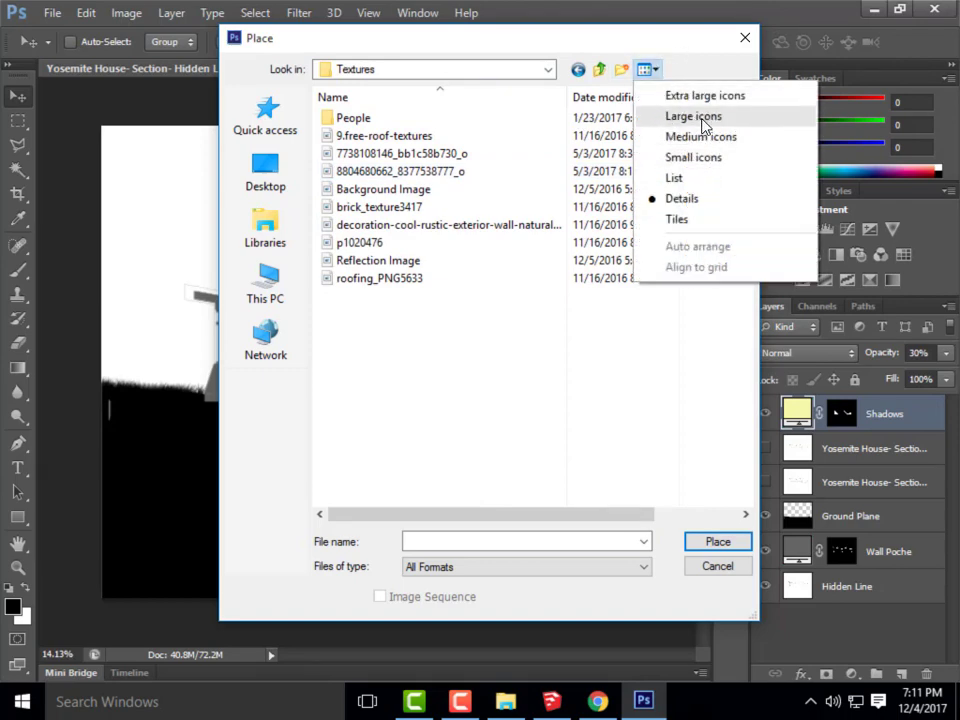
pyautogui.click(707, 116)
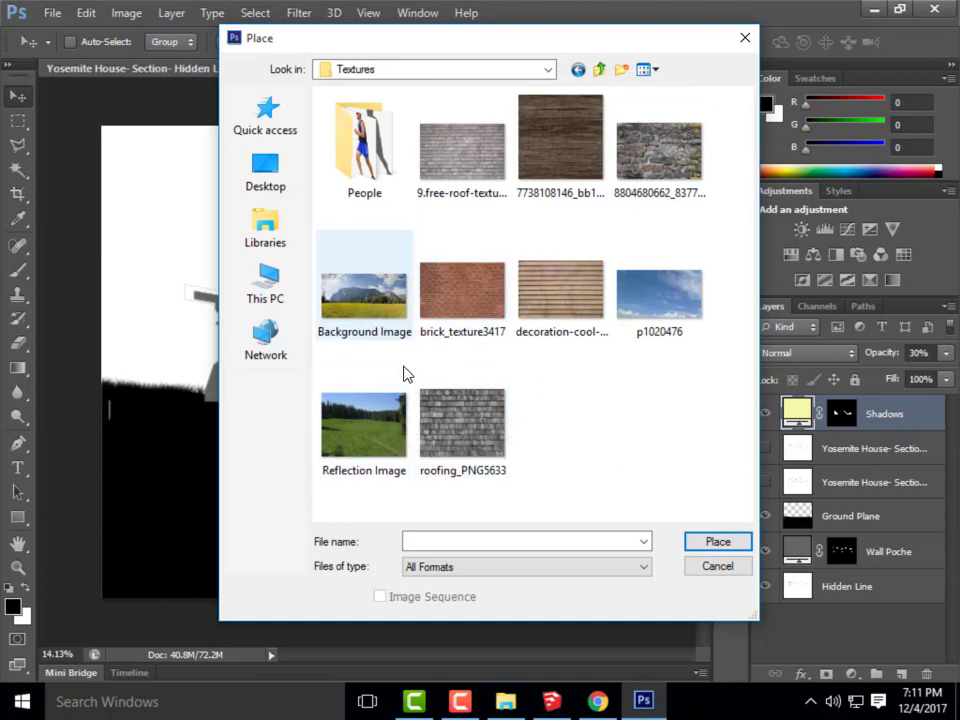
pyautogui.click(345, 440)
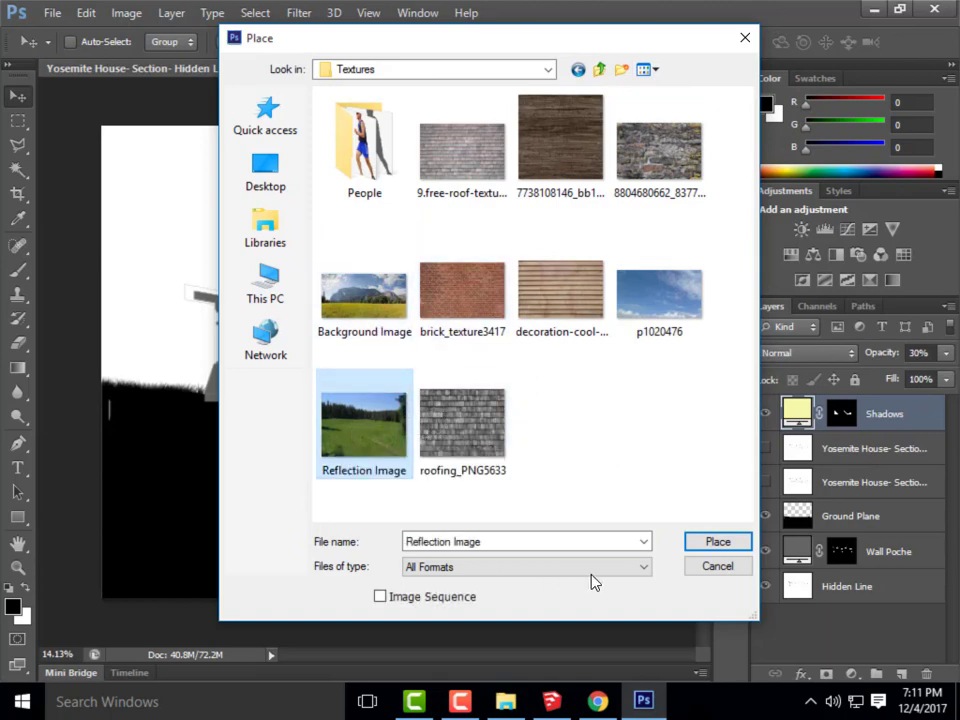
pyautogui.click(716, 542)
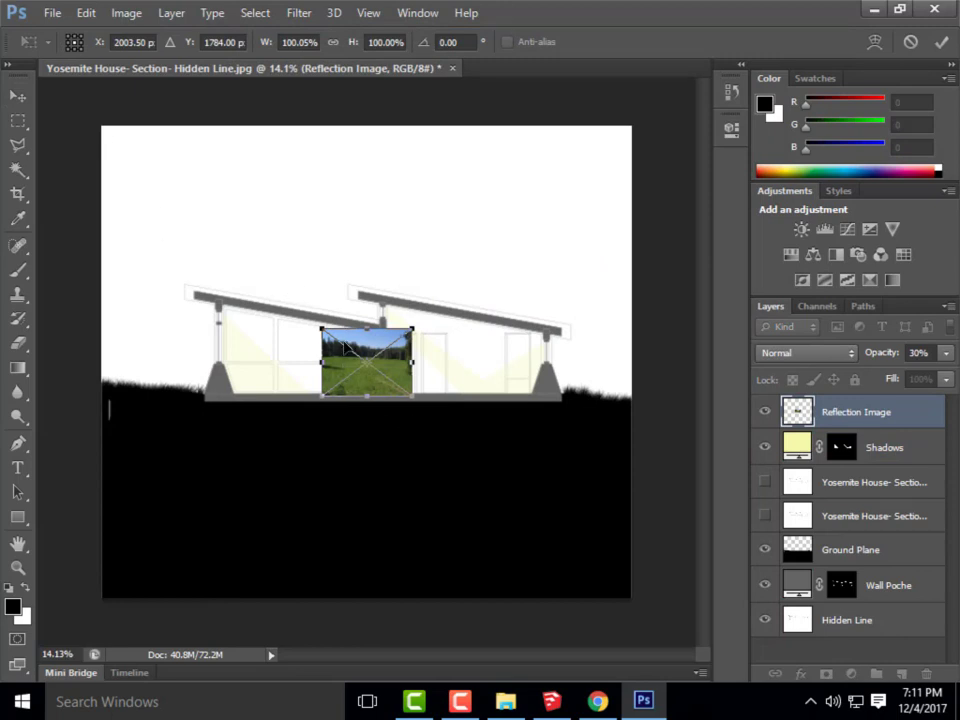
# - Discard the pending image placement and resize the whole image to a document width of 20 inches
pyautogui.press('v')
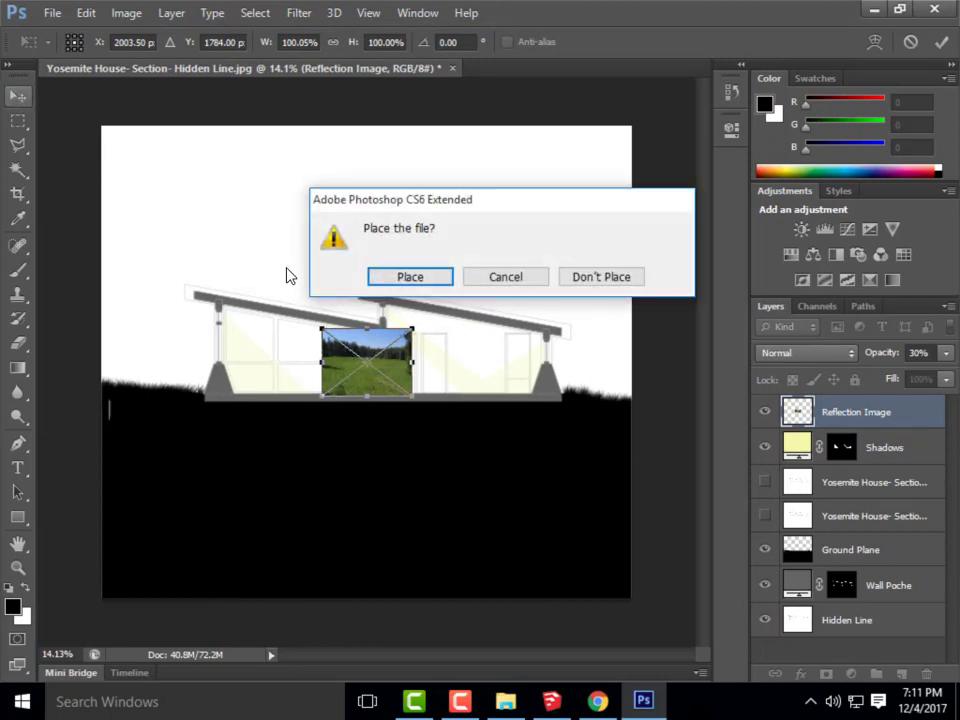
pyautogui.click(590, 277)
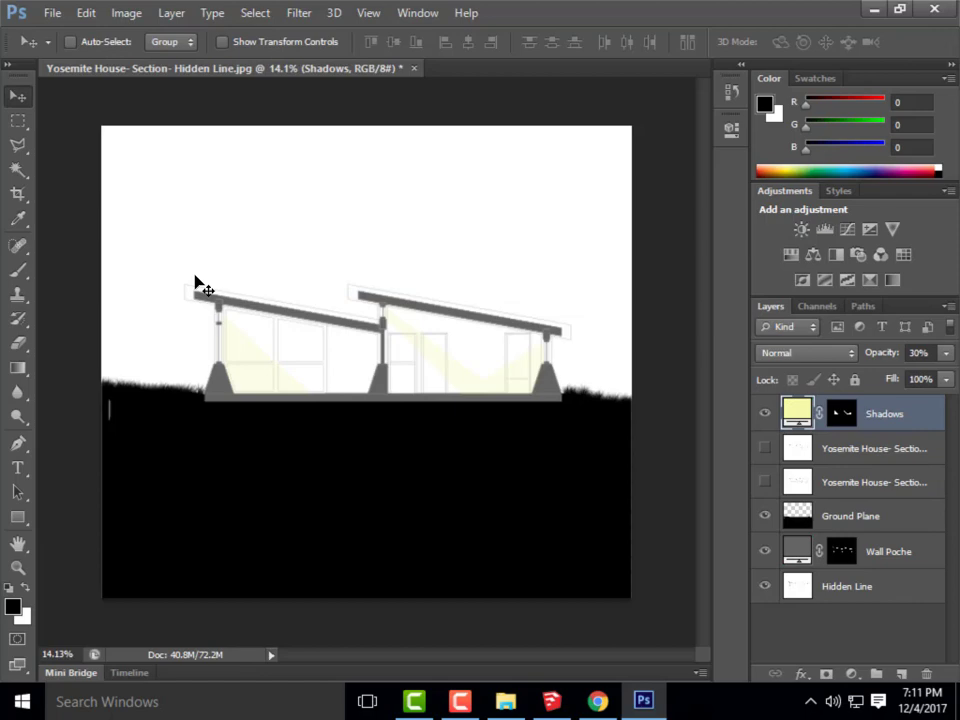
pyautogui.click(127, 13)
pyautogui.click(172, 148)
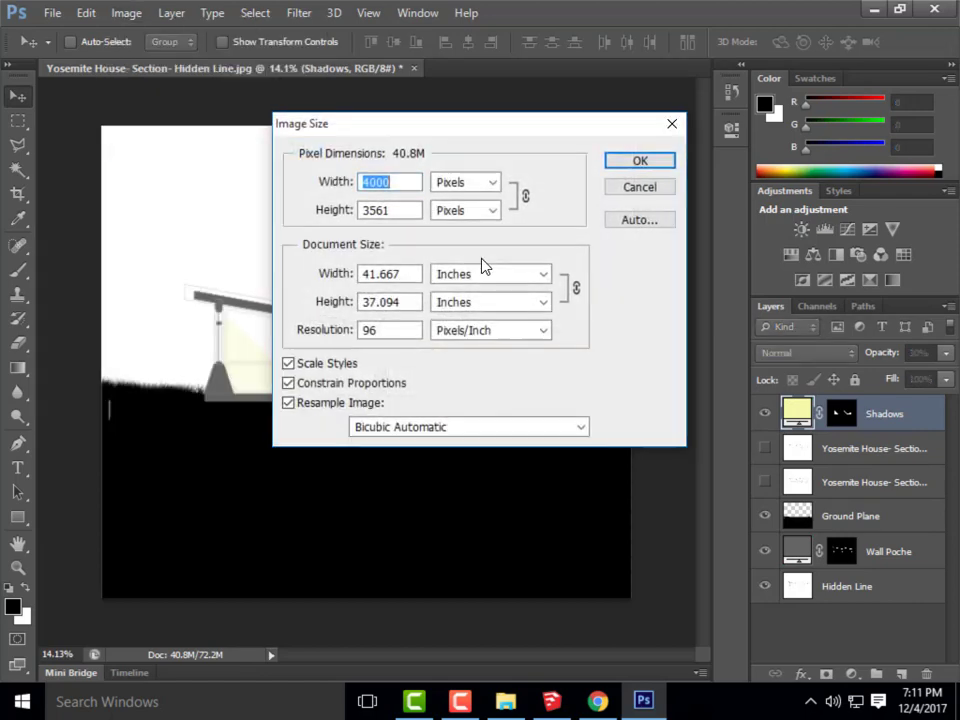
pyautogui.moveTo(411, 276); pyautogui.dragTo(325, 272)
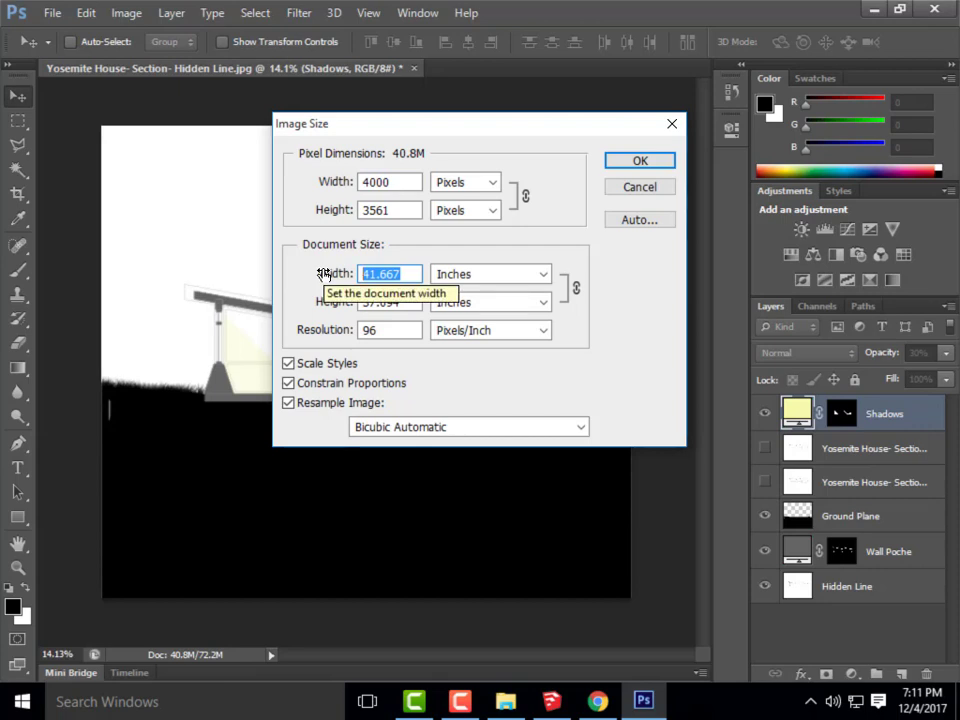
pyautogui.write('20')
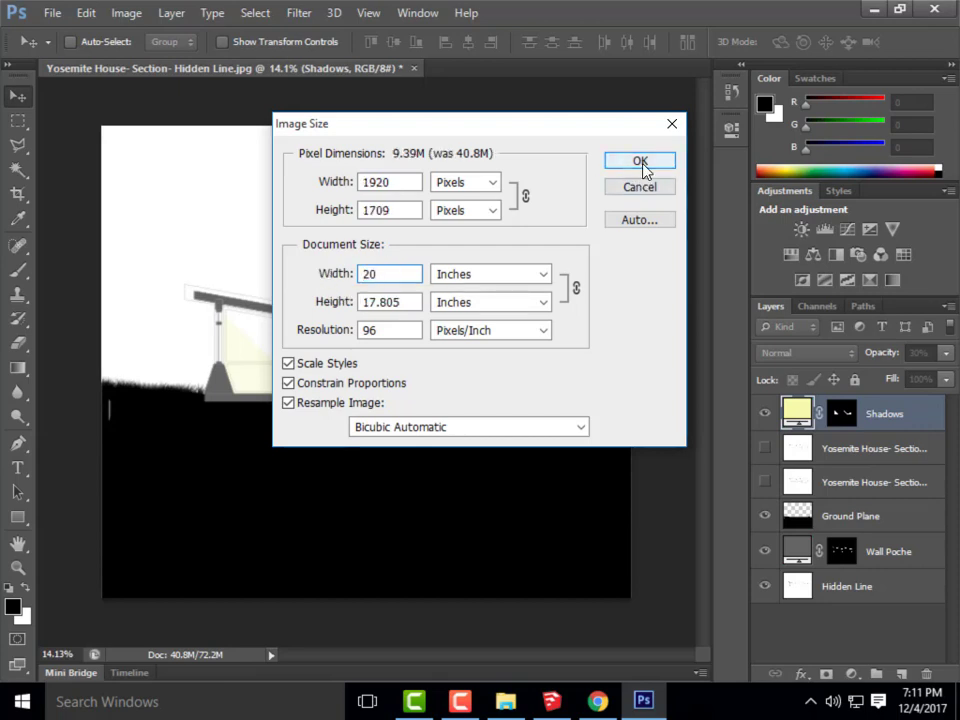
pyautogui.click(642, 166)
pyautogui.hotkey('ctrl', '0')
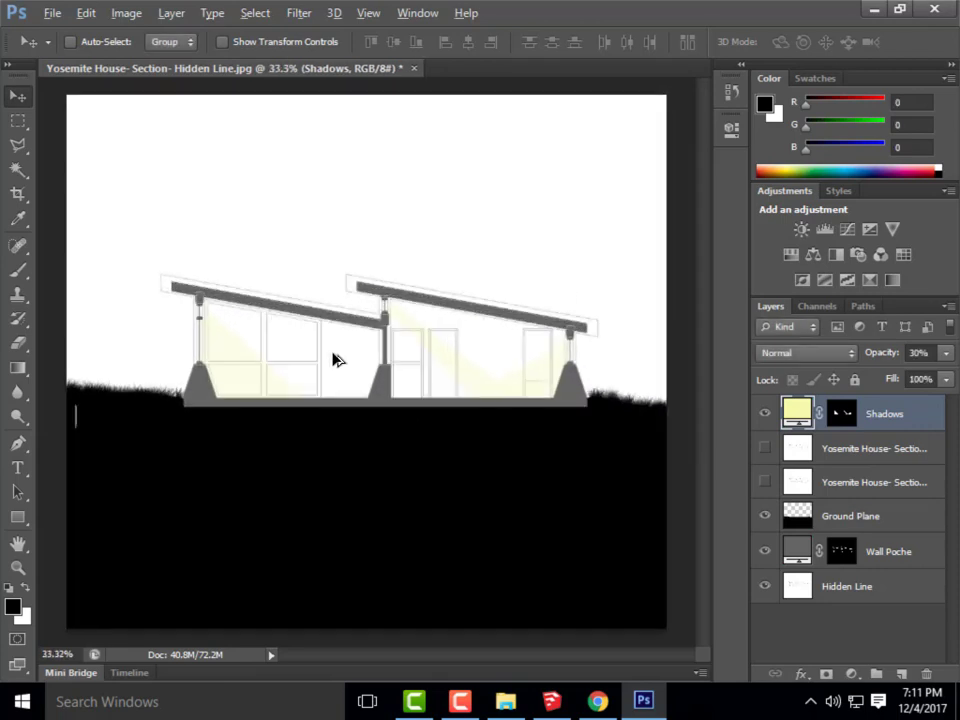
# - Place the Reflection Image file from the Textures folder in the resized section drawing
pyautogui.click(51, 13)
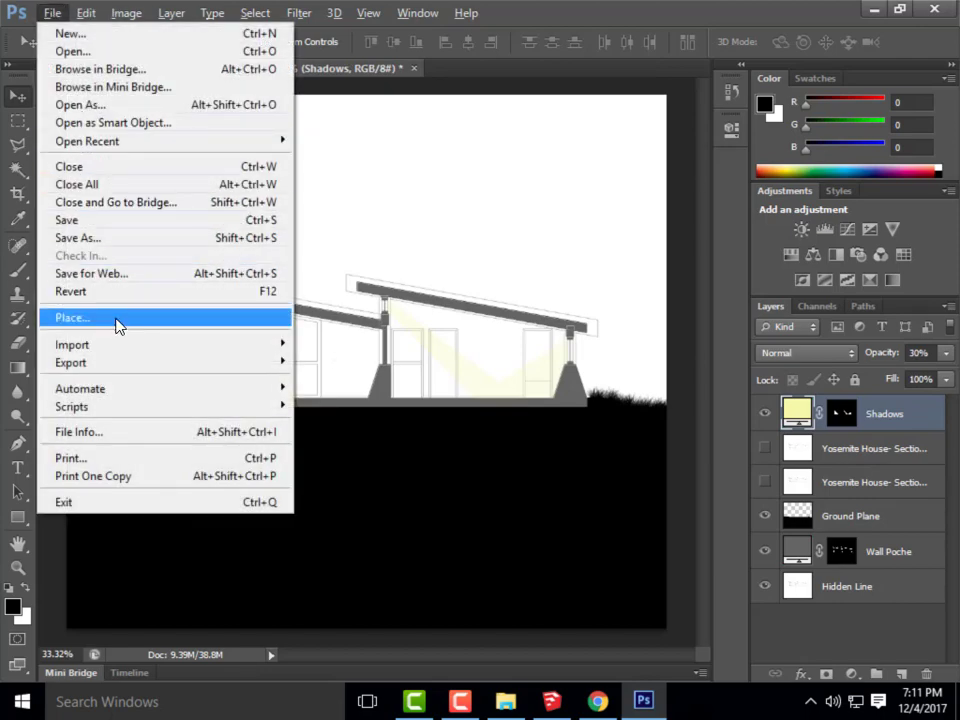
pyautogui.click(118, 318)
pyautogui.click(375, 424)
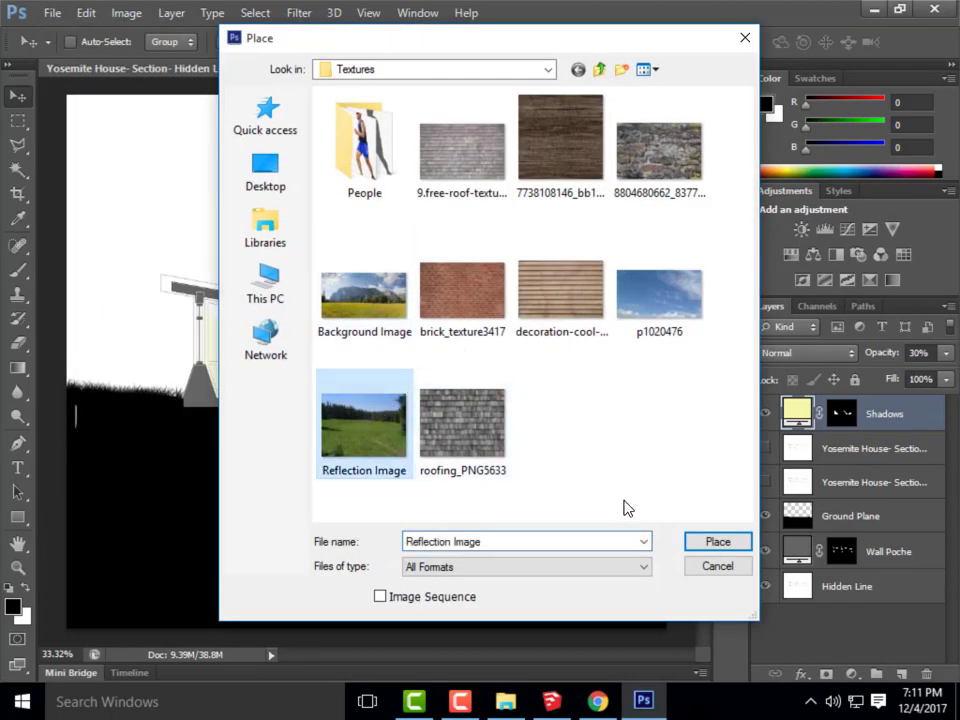
pyautogui.click(714, 543)
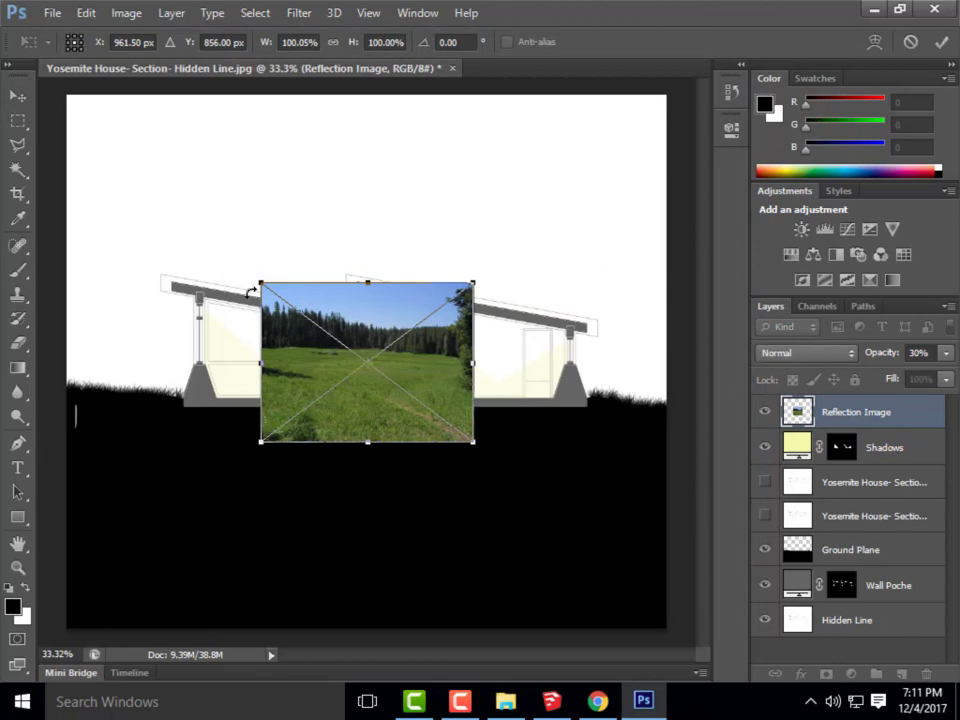
# - Scale the placed landscape to about 282% so it spans the full canvas width, and commit the placement
pyautogui.moveTo(263, 286); pyautogui.dragTo(88, 153)
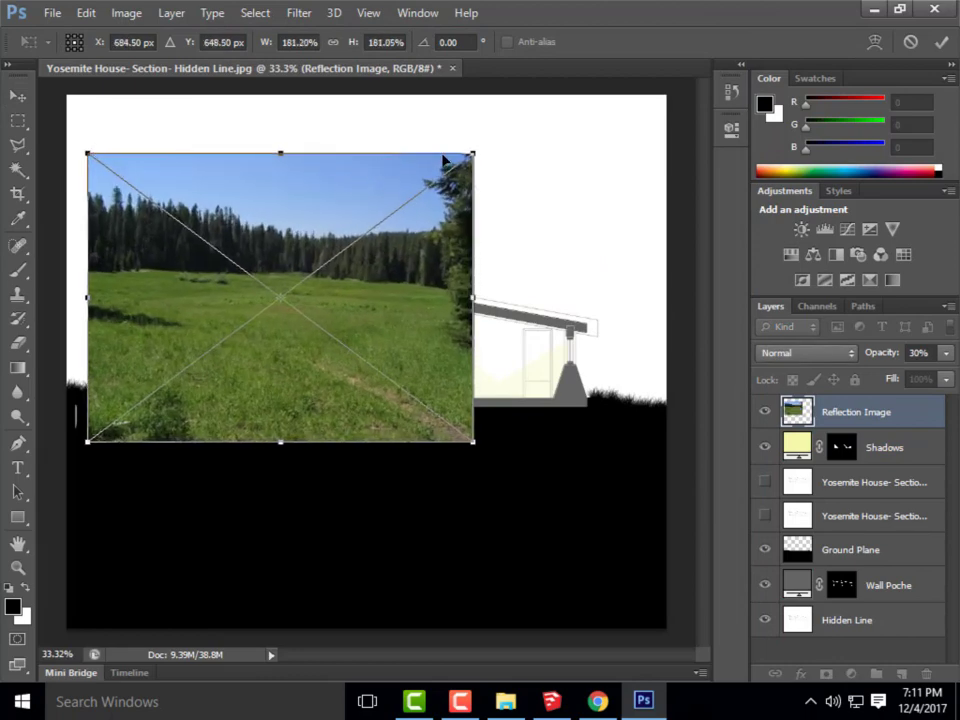
pyautogui.moveTo(474, 154); pyautogui.dragTo(610, 200)
pyautogui.moveTo(345, 279); pyautogui.dragTo(369, 389)
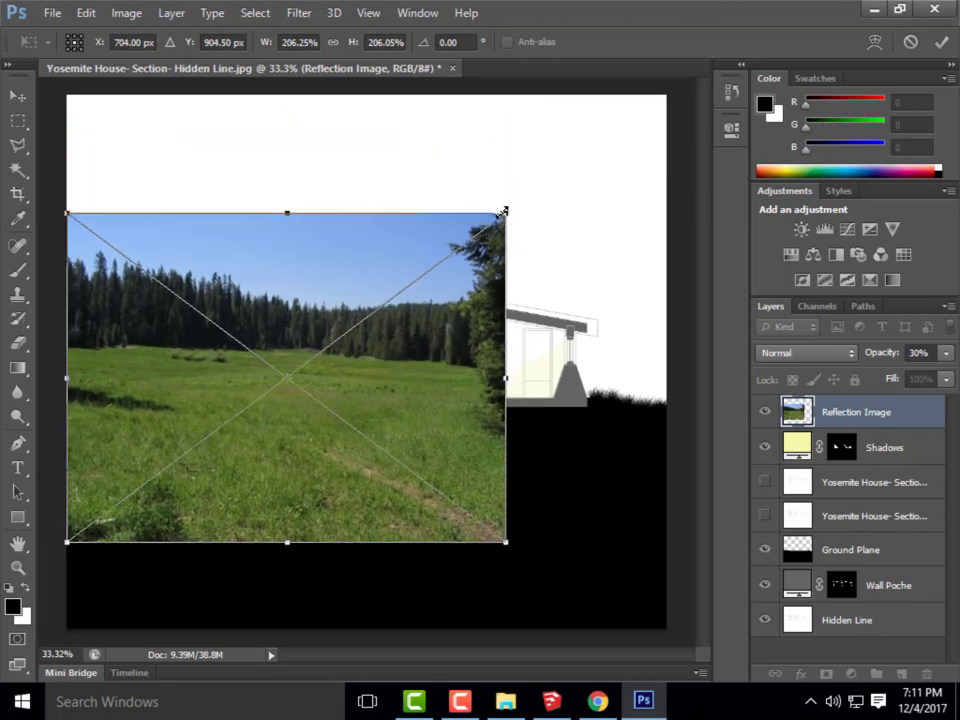
pyautogui.moveTo(503, 212); pyautogui.dragTo(679, 108)
pyautogui.click(18, 95)
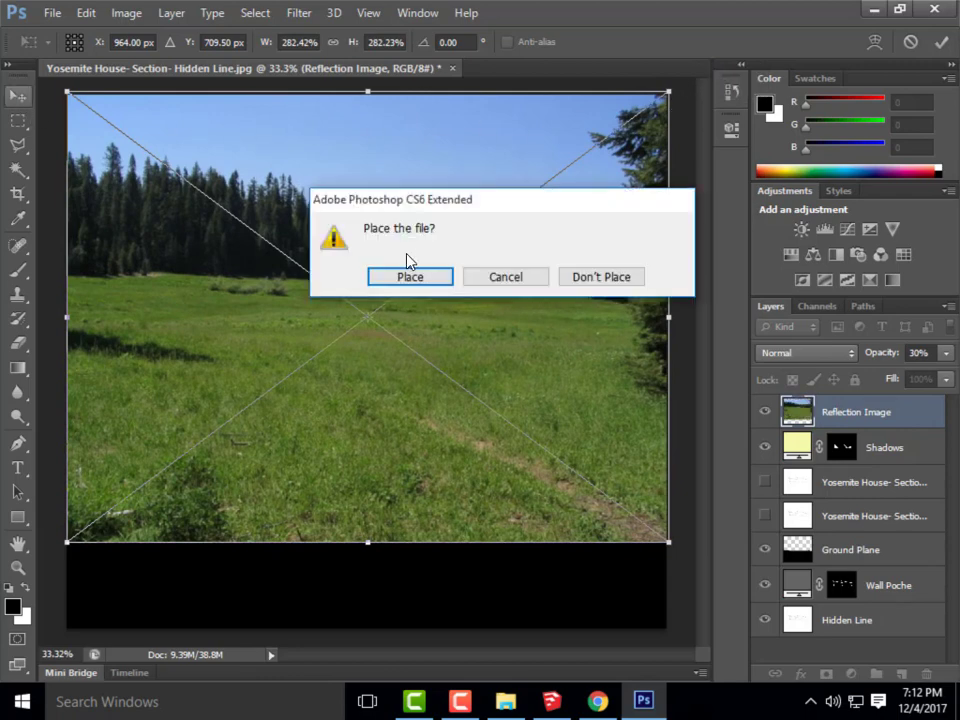
pyautogui.click(415, 276)
# - Lower the Reflection Image layer's opacity to 50% and move it down until its meadow meets the ground plane
pyautogui.click(906, 352)
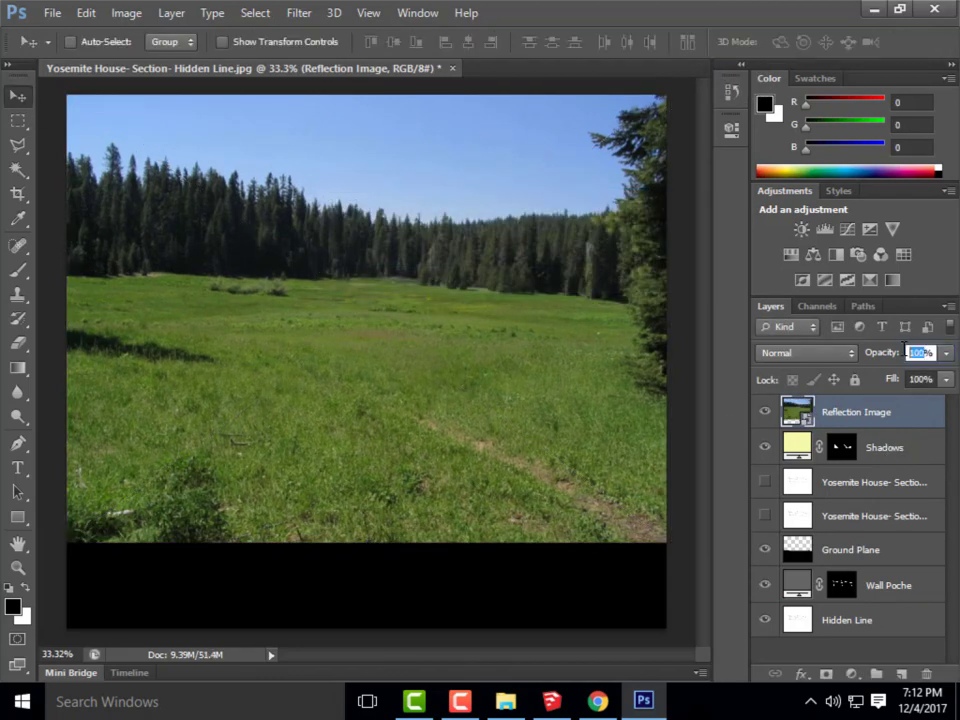
pyautogui.write('50')
pyautogui.press('Return')
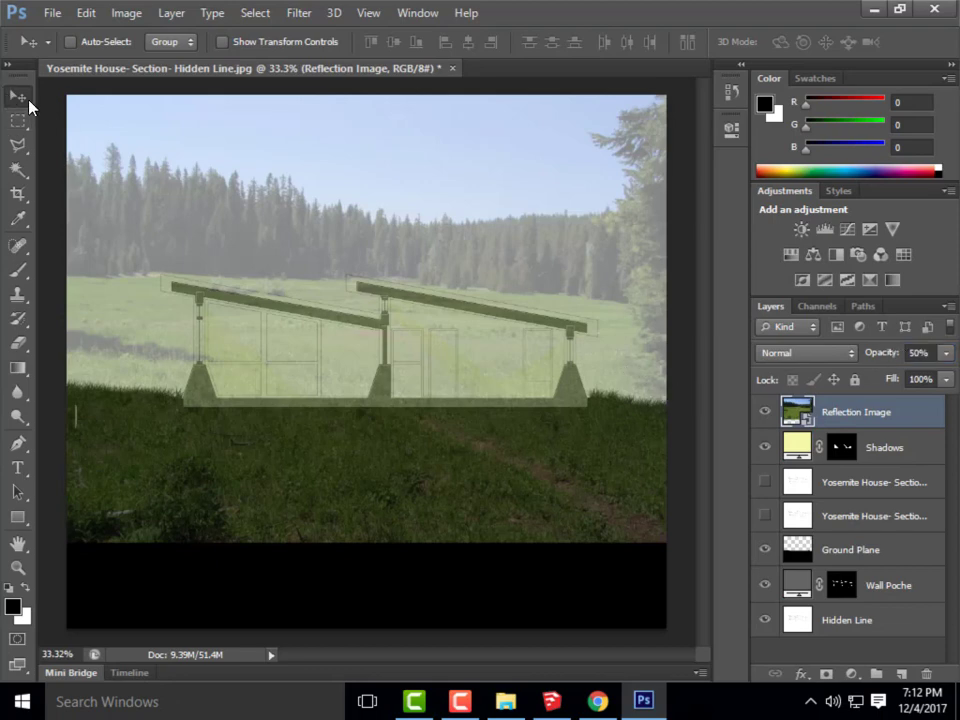
pyautogui.moveTo(312, 202); pyautogui.dragTo(313, 300)
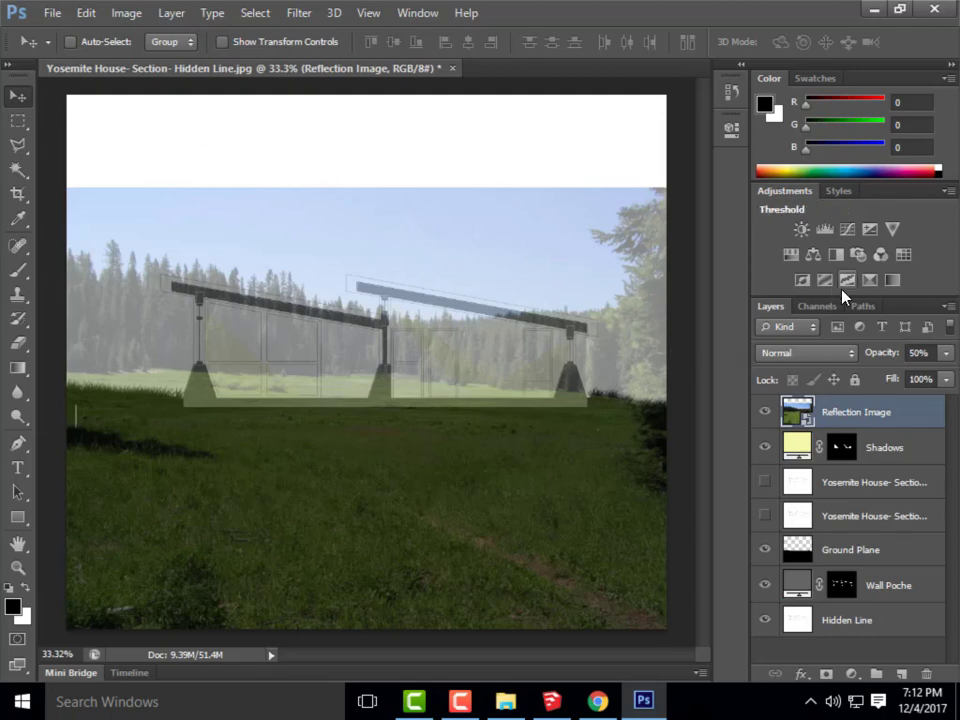
# - Stretch the landscape image vertically to about 290% height, past the canvas's lower edge, and commit the transform
pyautogui.hotkey('ctrl', 't')
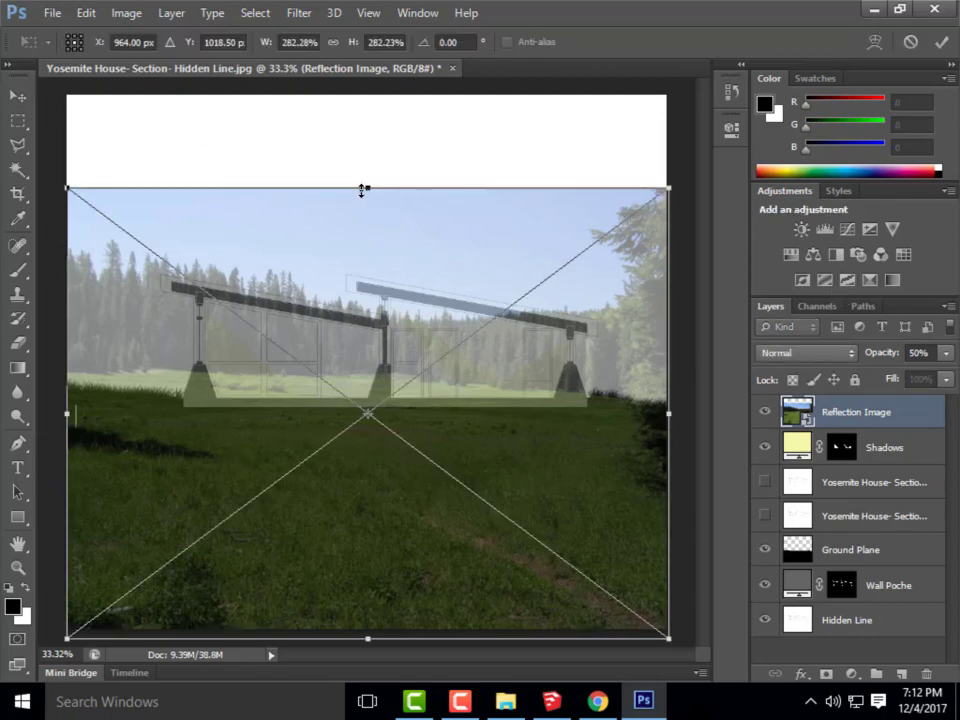
pyautogui.moveTo(368, 189); pyautogui.dragTo(369, 168)
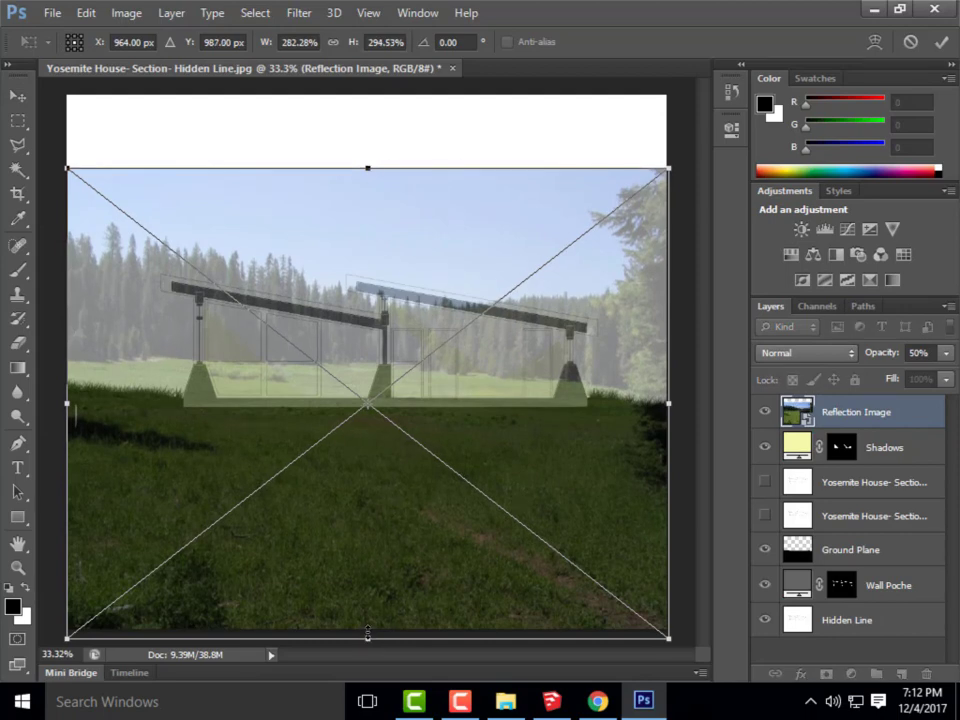
pyautogui.moveTo(368, 633); pyautogui.dragTo(368, 643)
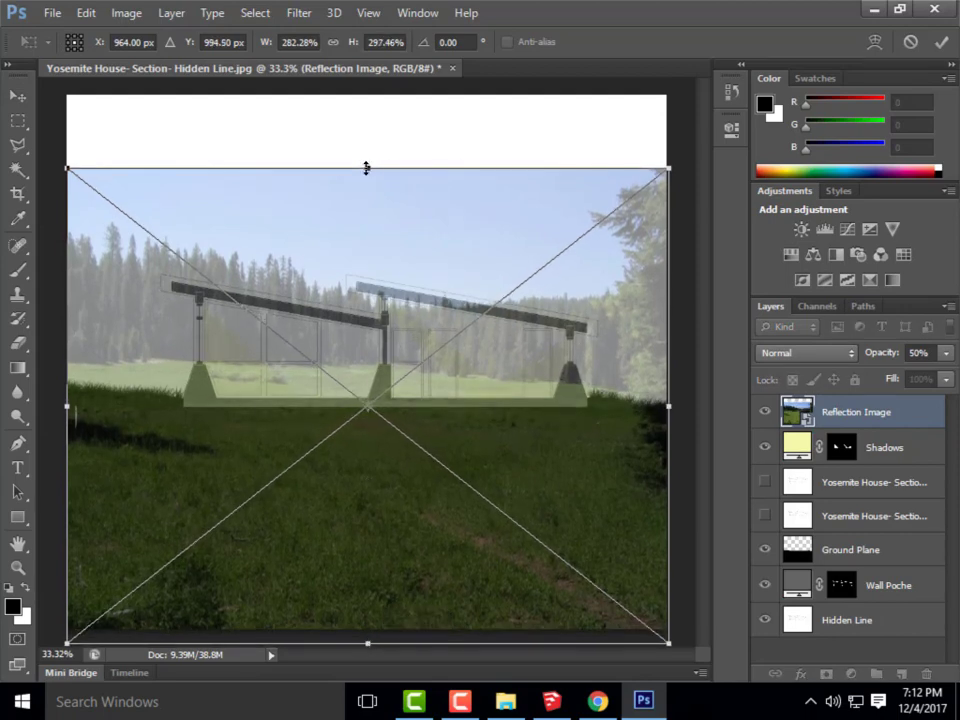
pyautogui.moveTo(366, 168); pyautogui.dragTo(367, 181)
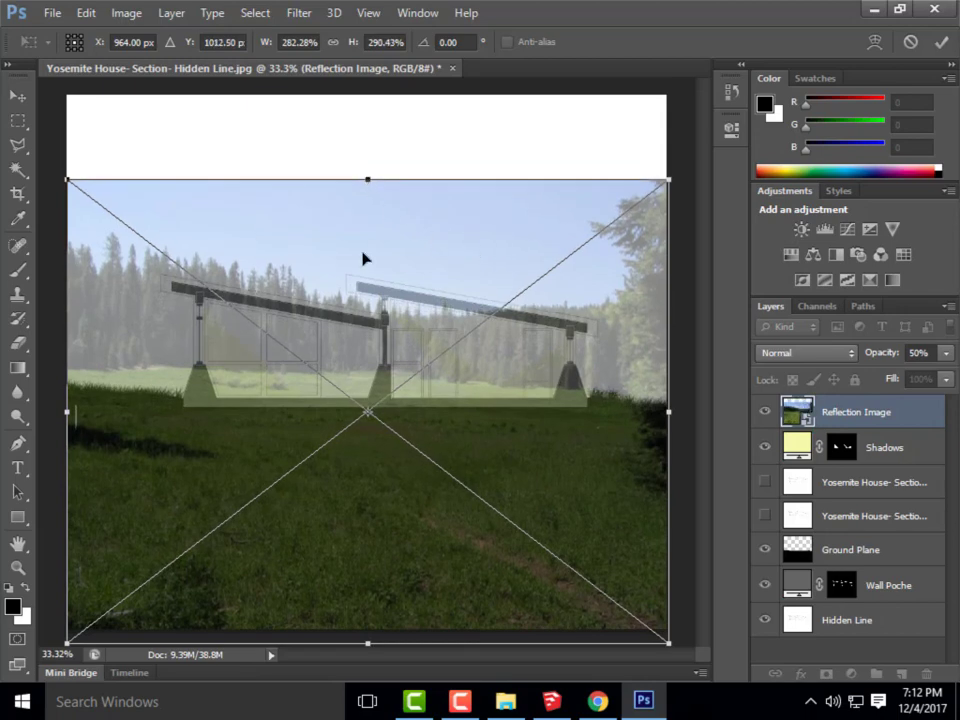
pyautogui.click(17, 96)
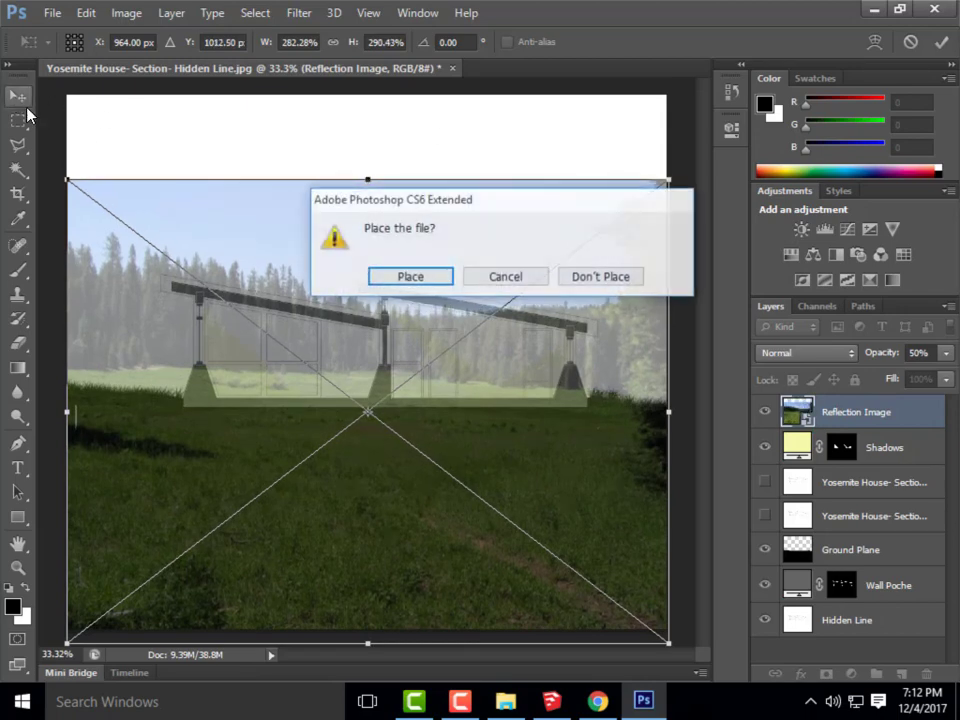
pyautogui.click(404, 279)
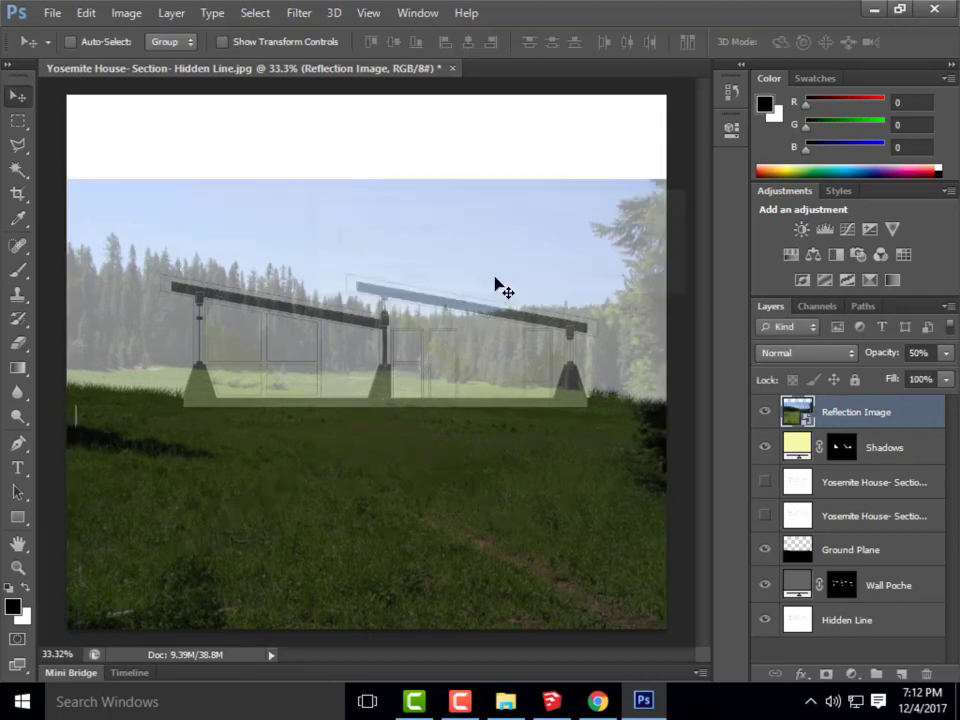
# - Hide the Reflection Image layer and rename it Background Image
pyautogui.click(766, 413)
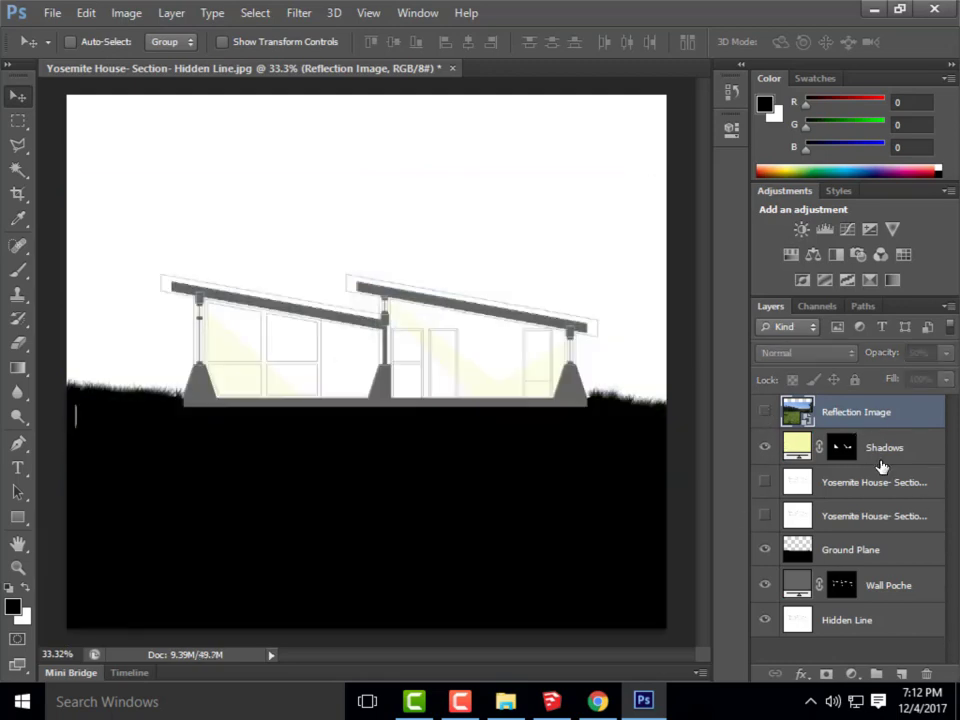
pyautogui.doubleClick(857, 412)
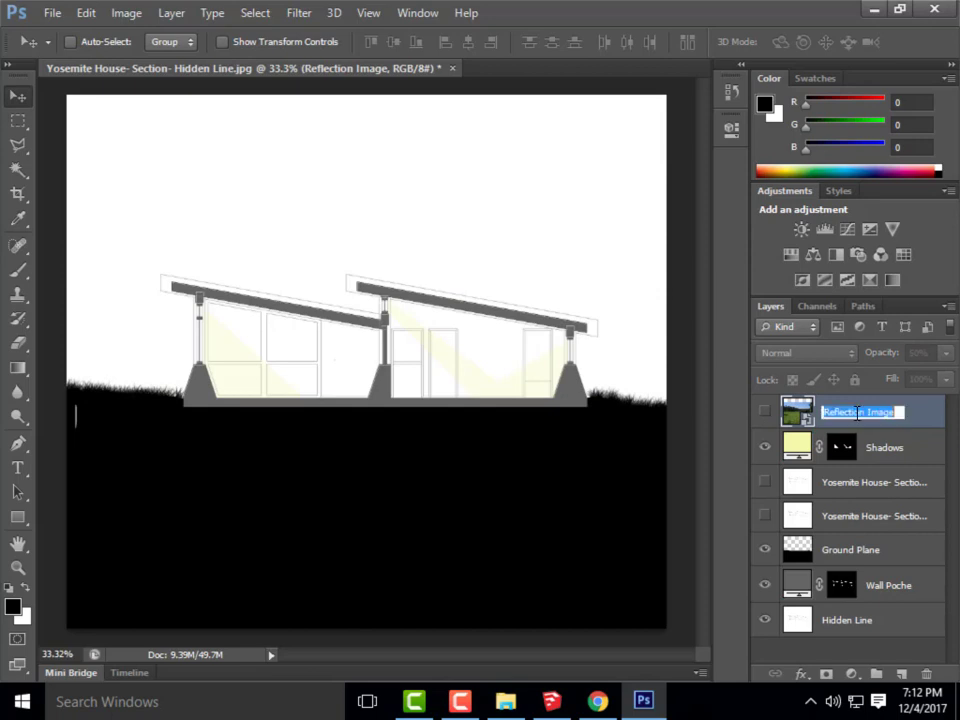
pyautogui.moveTo(862, 411); pyautogui.dragTo(825, 418)
pyautogui.write('Background')
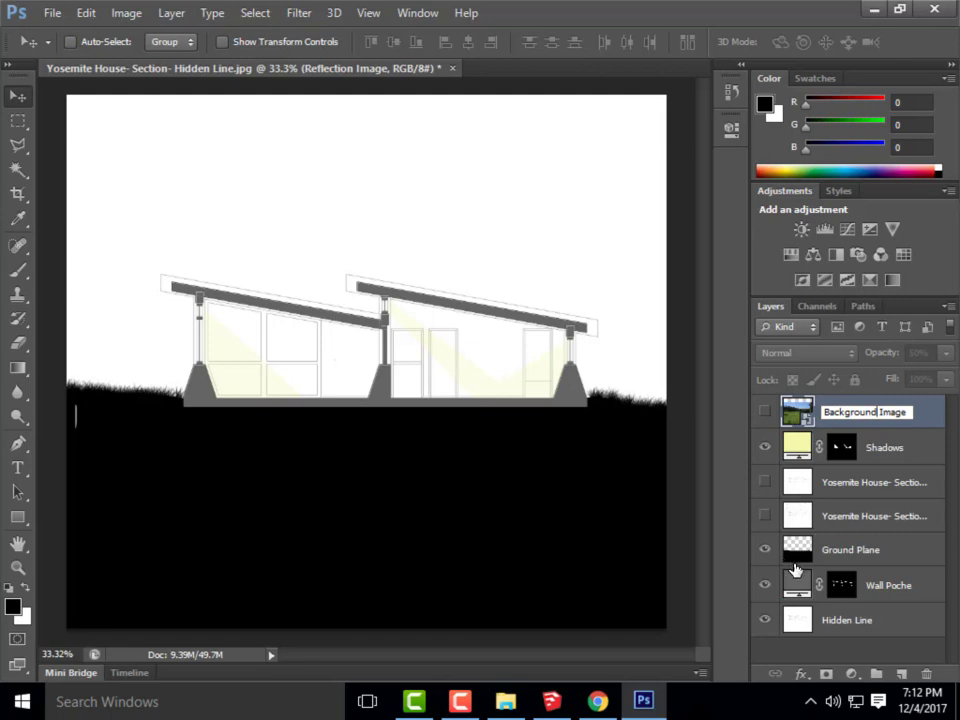
# - Hide the Ground Plane, Wall Poche and Shadows layers so only Hidden Line shows, and make Hidden Line active
pyautogui.click(765, 549)
pyautogui.click(765, 619)
pyautogui.click(765, 585)
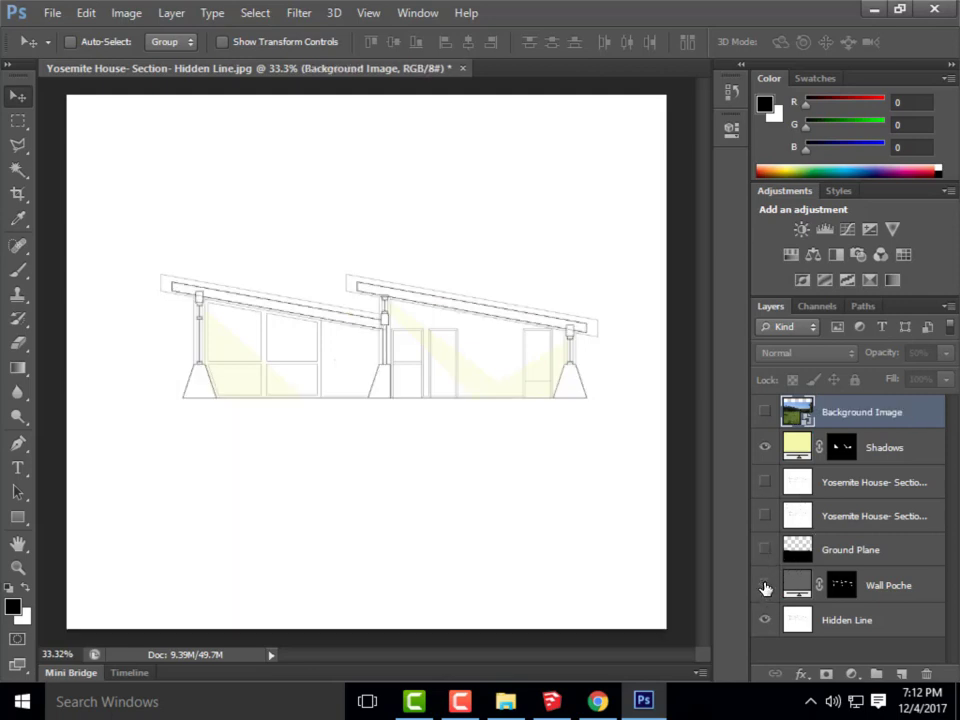
pyautogui.click(765, 447)
pyautogui.click(858, 630)
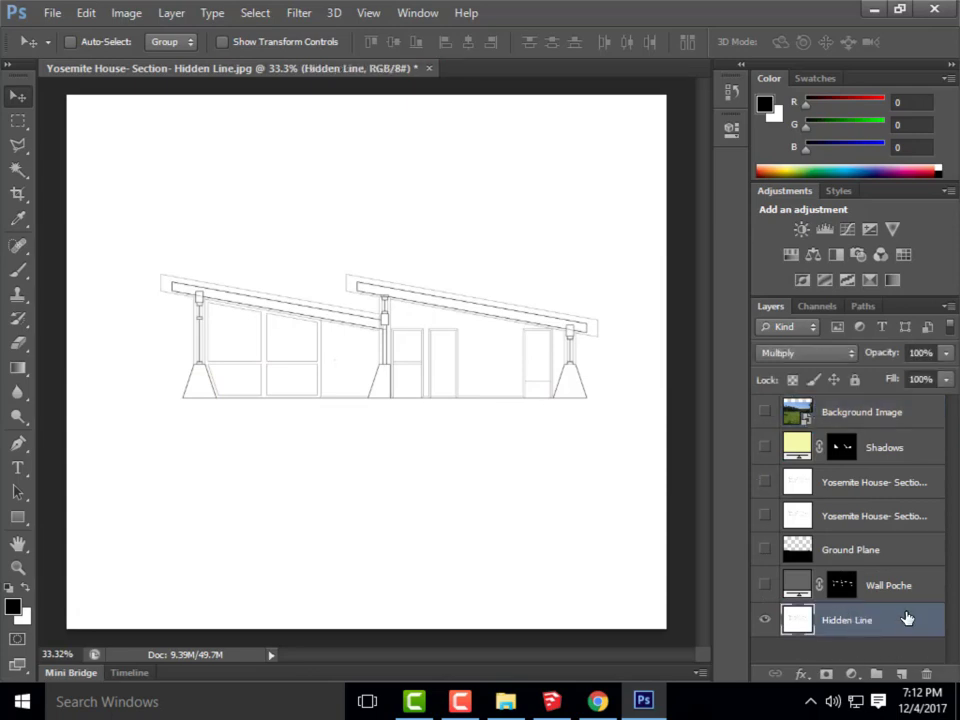
# - Select the white area around the house and the four large window panes with the Magic Wand
pyautogui.click(17, 167)
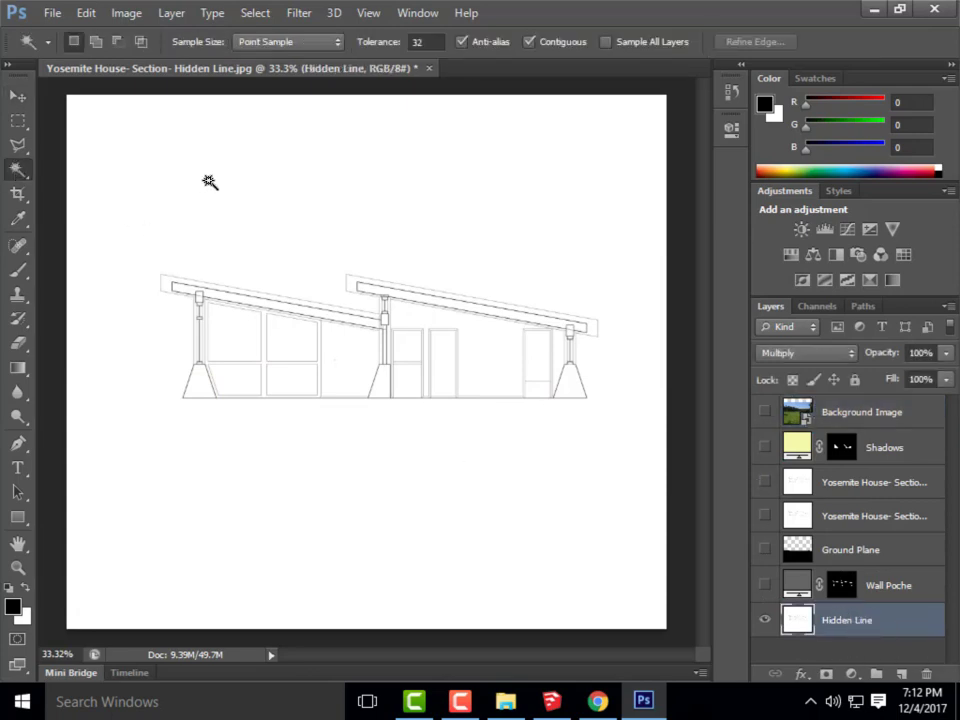
pyautogui.click(512, 461)
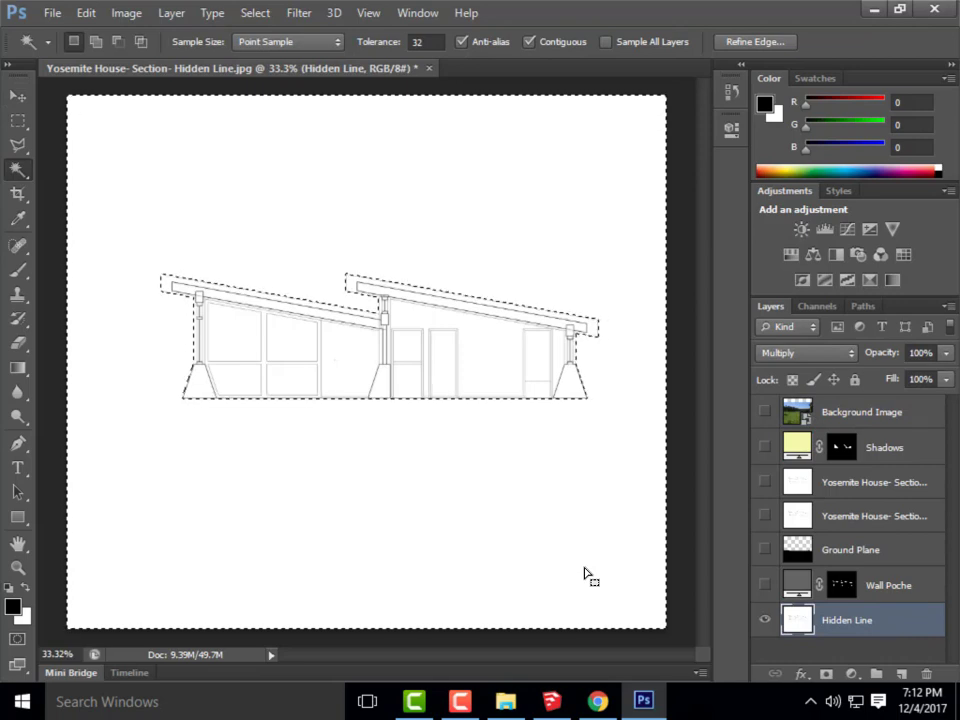
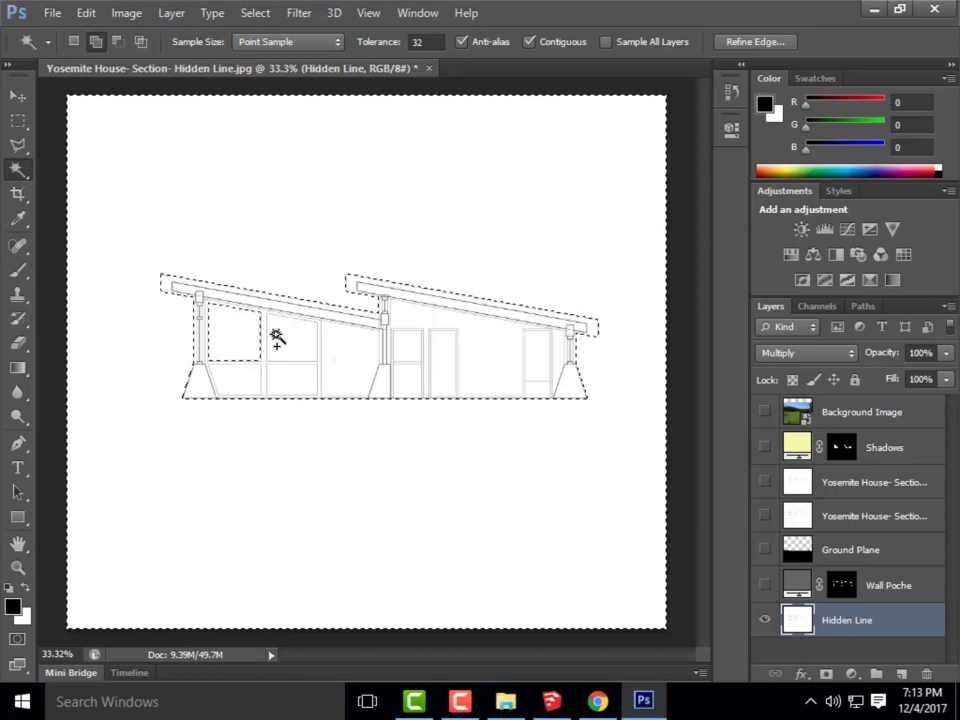
pyautogui.keyDown('shift'); pyautogui.click(242, 385); pyautogui.keyUp('shift')
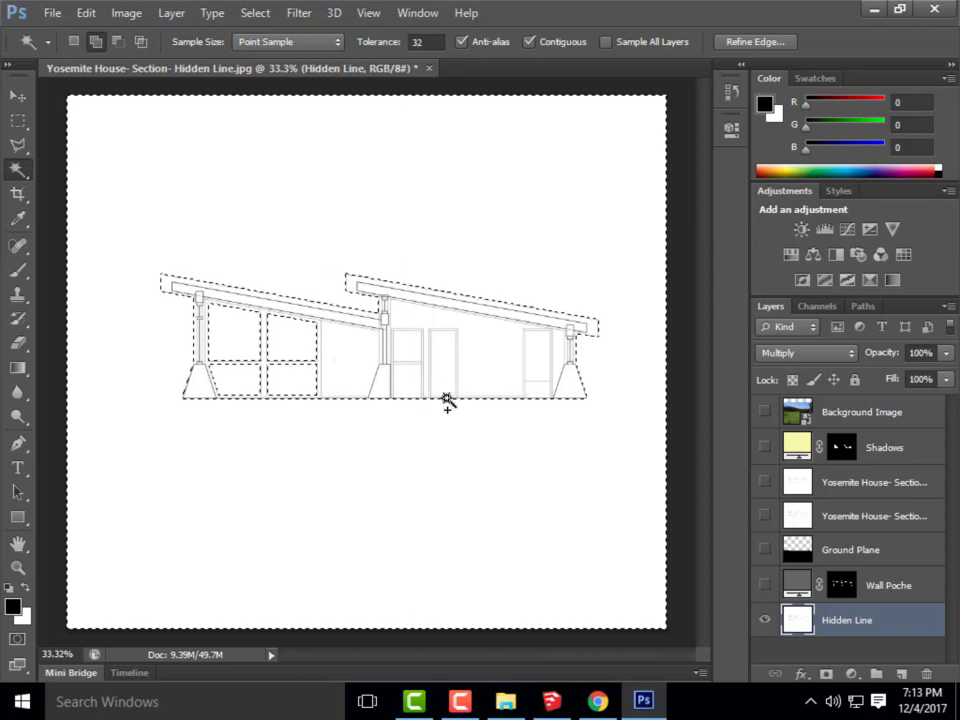
pyautogui.press('shift')
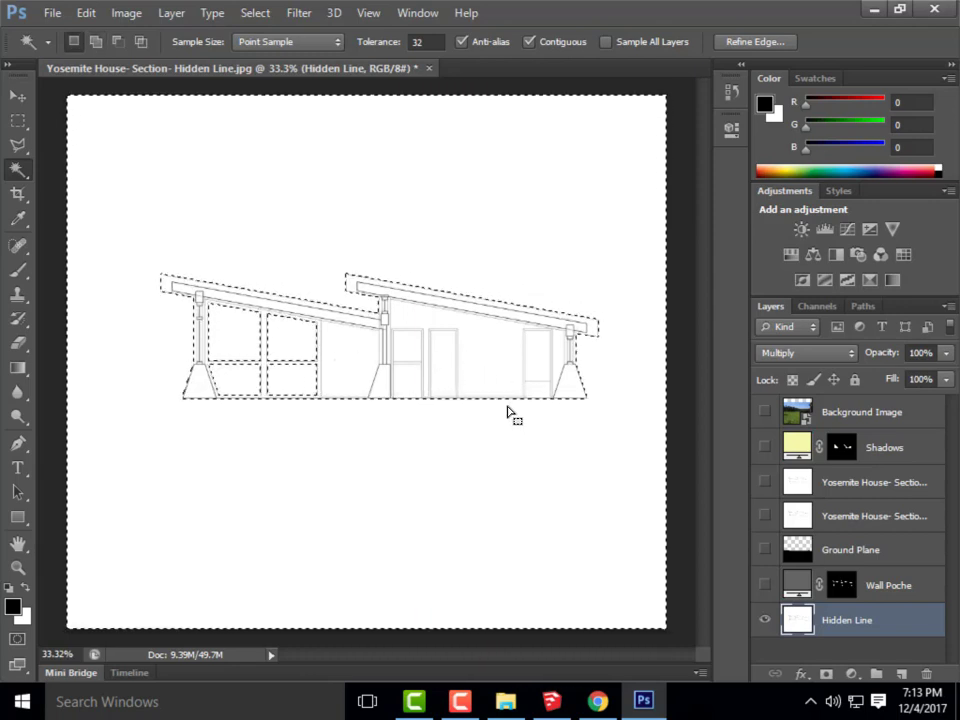
# - Duplicate the Hidden Line layer as Hidden Line copy and move it directly beneath Background Image
pyautogui.rightClick(862, 632)
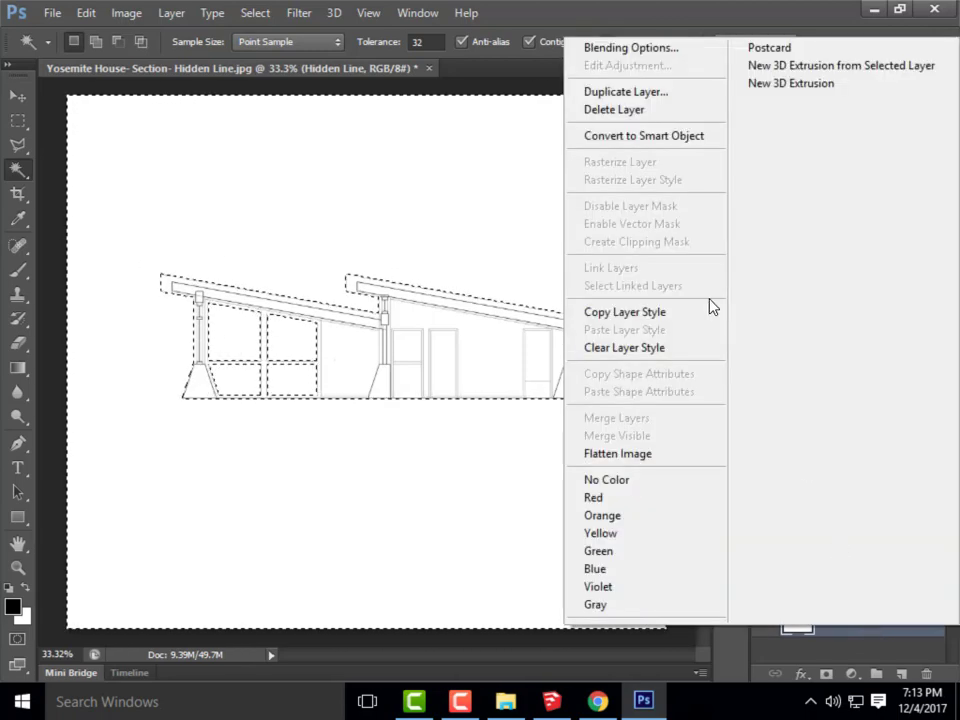
pyautogui.click(653, 94)
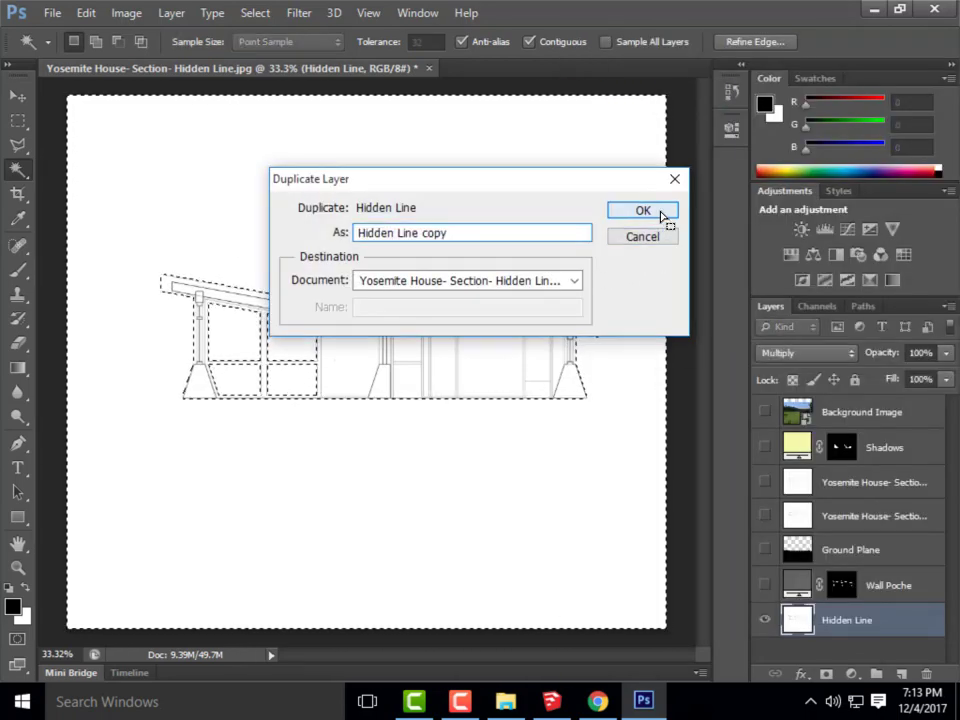
pyautogui.click(664, 213)
pyautogui.moveTo(859, 612); pyautogui.dragTo(845, 442)
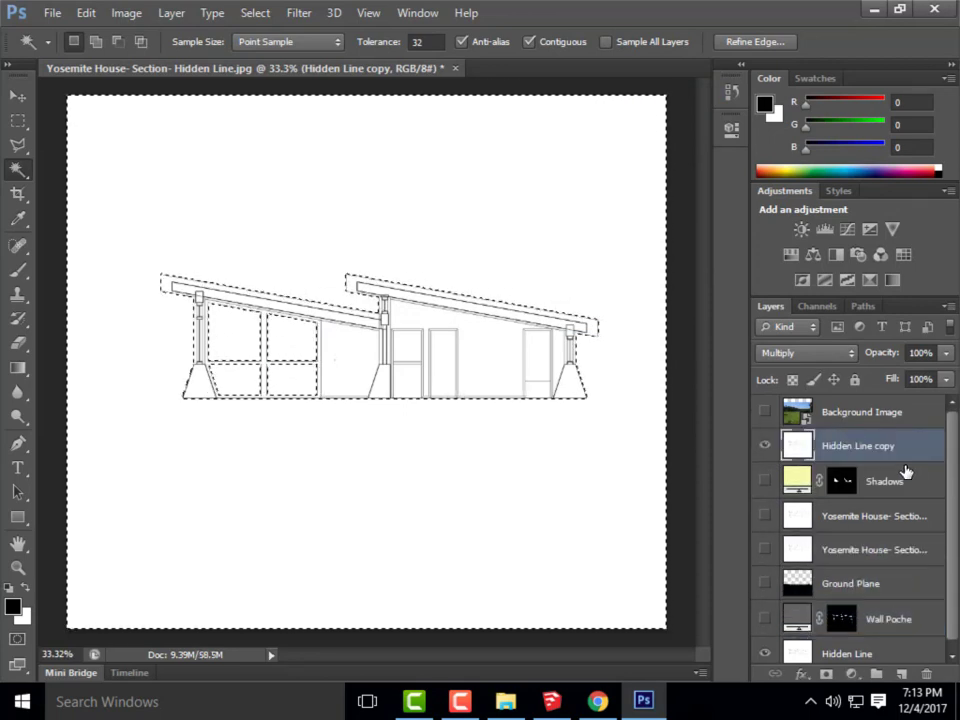
# - Show the Background Image layer and add a layer mask limiting it to the selected outside and window areas
pyautogui.click(764, 411)
pyautogui.click(862, 418)
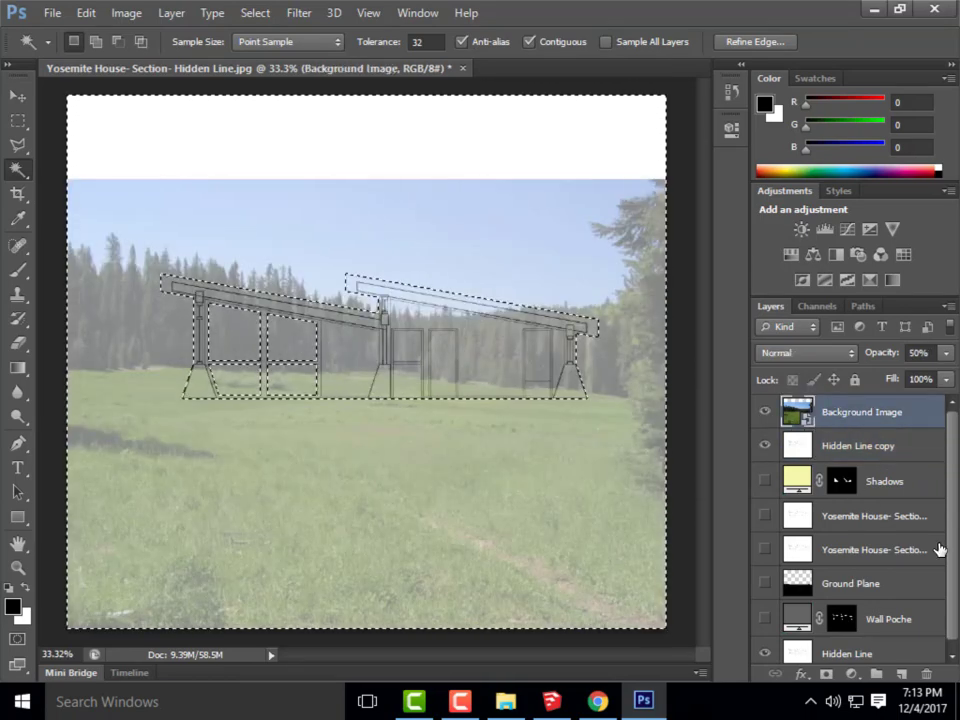
pyautogui.click(826, 674)
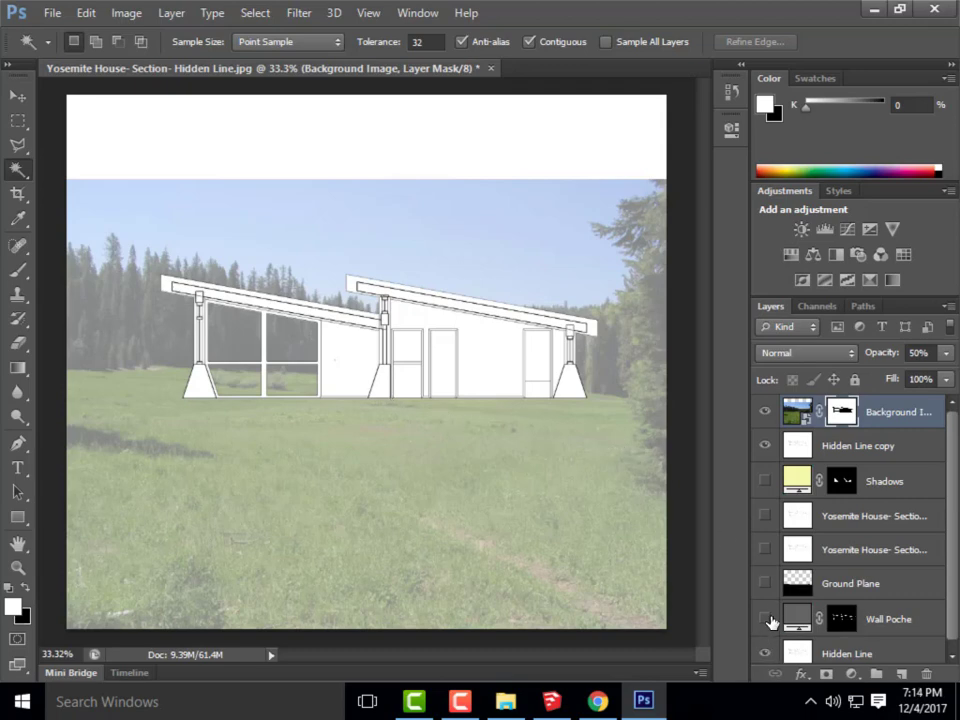
# - Make the Shadows, both Yosemite House section and Ground Plane layers visible again, keeping Hidden Line copy shown
pyautogui.click(765, 445)
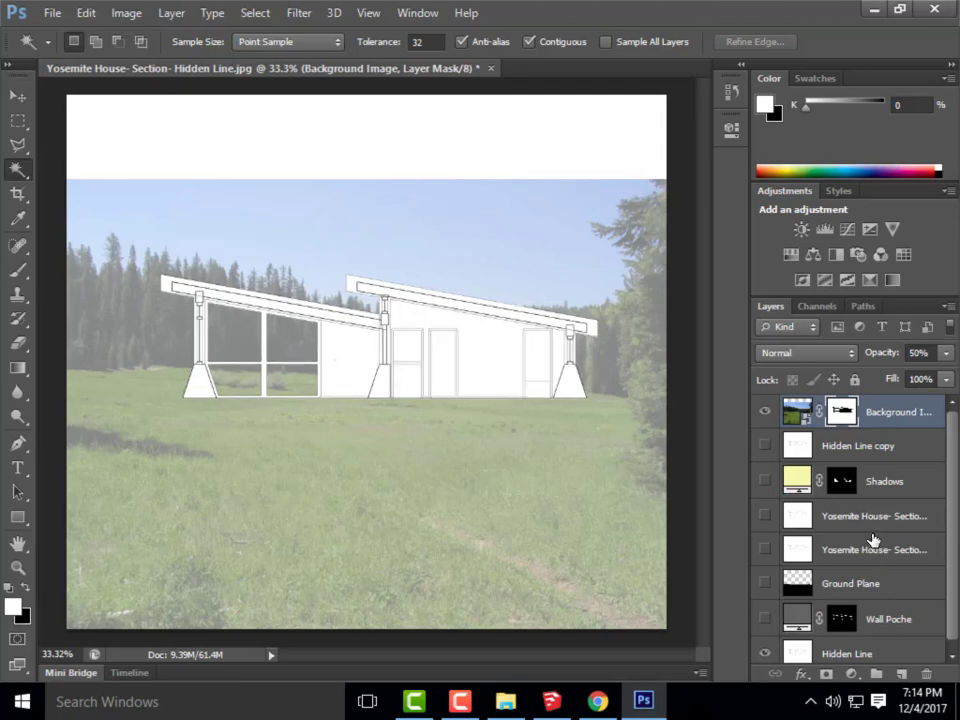
pyautogui.click(765, 445)
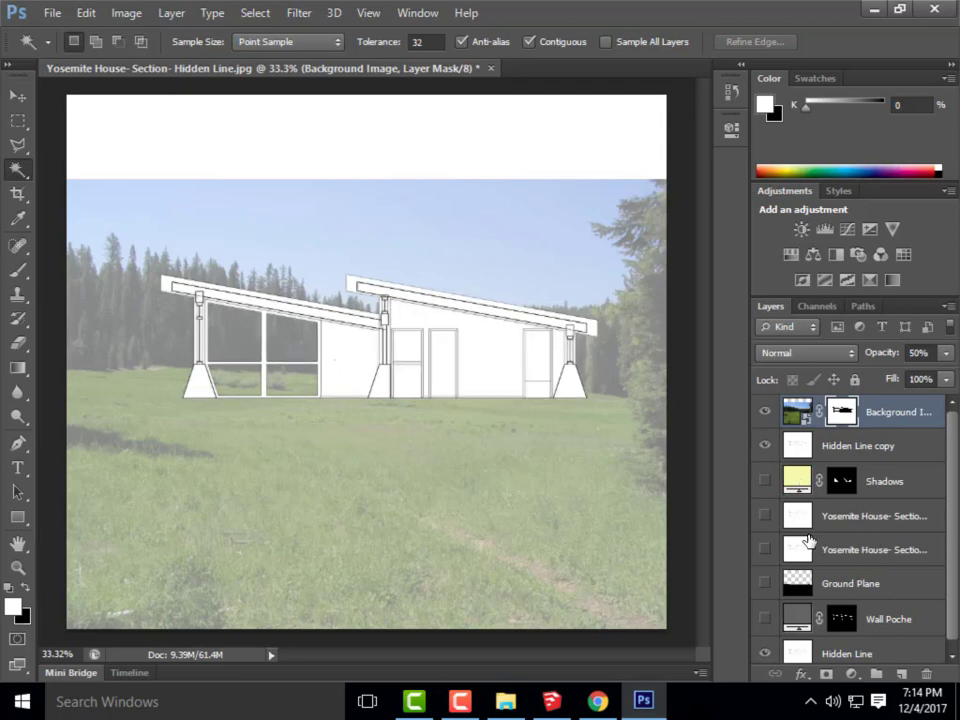
pyautogui.click(765, 481)
pyautogui.click(765, 518)
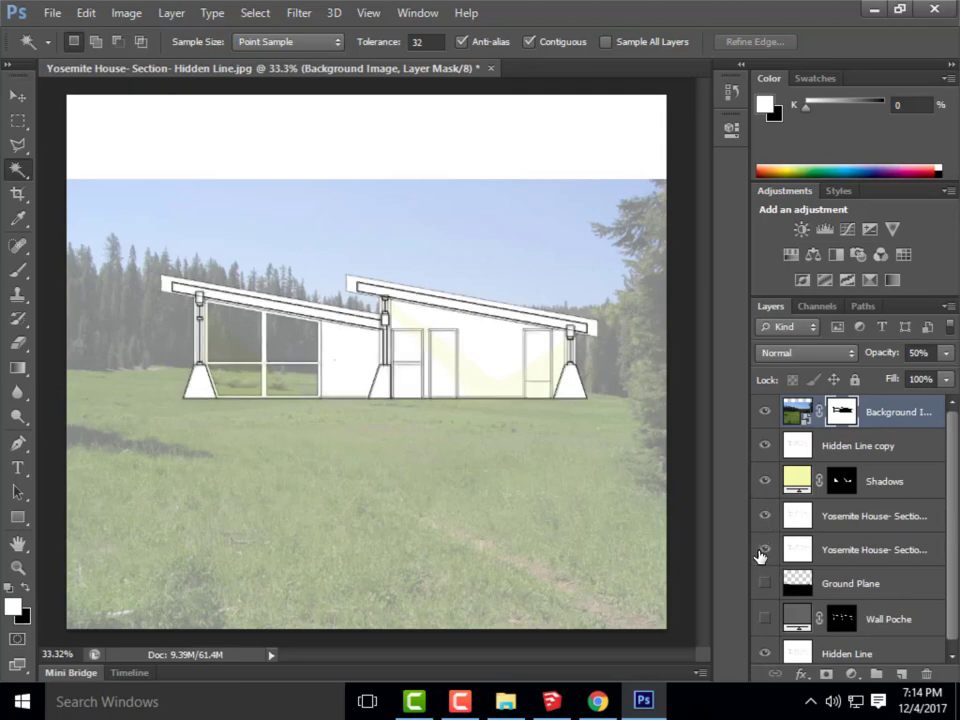
pyautogui.click(764, 549)
pyautogui.click(765, 583)
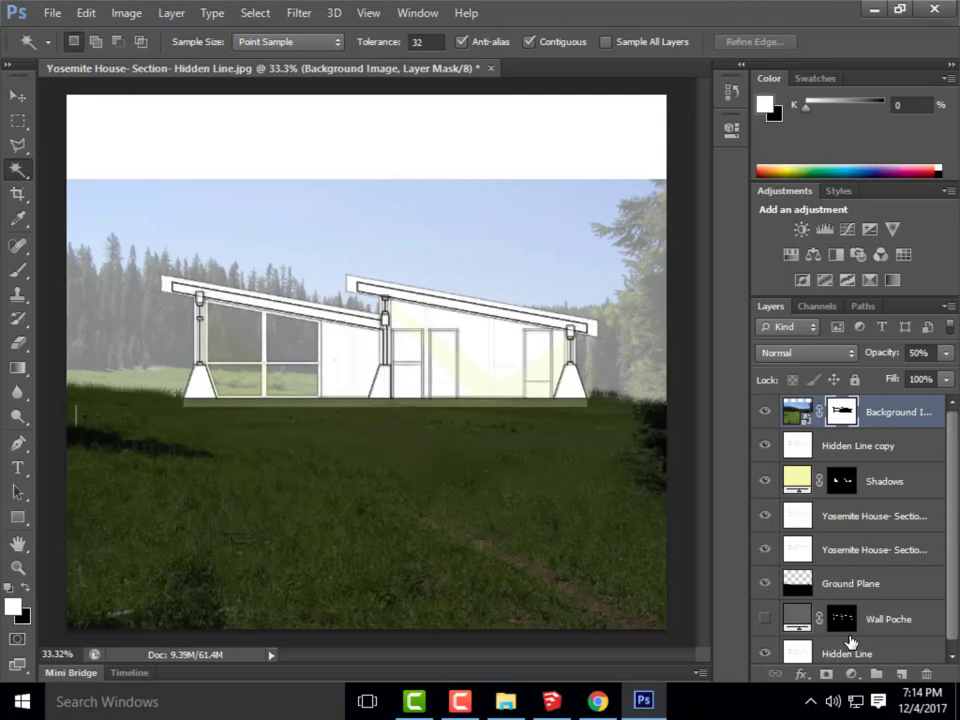
# - Set the Background Image layer's opacity to 100%
pyautogui.click(846, 589)
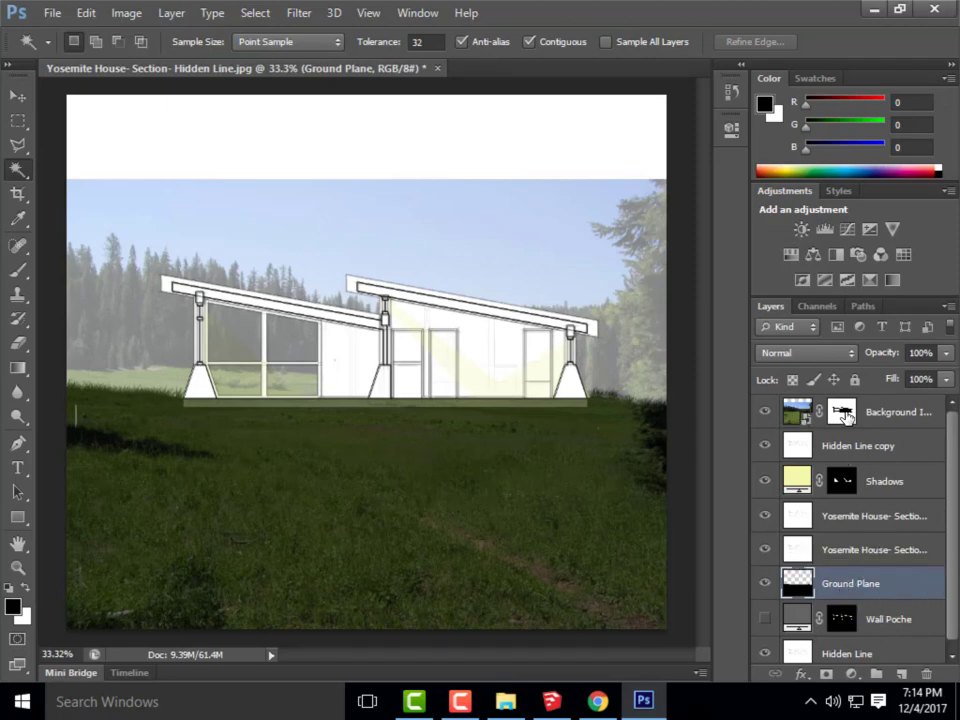
pyautogui.click(798, 414)
pyautogui.click(887, 358)
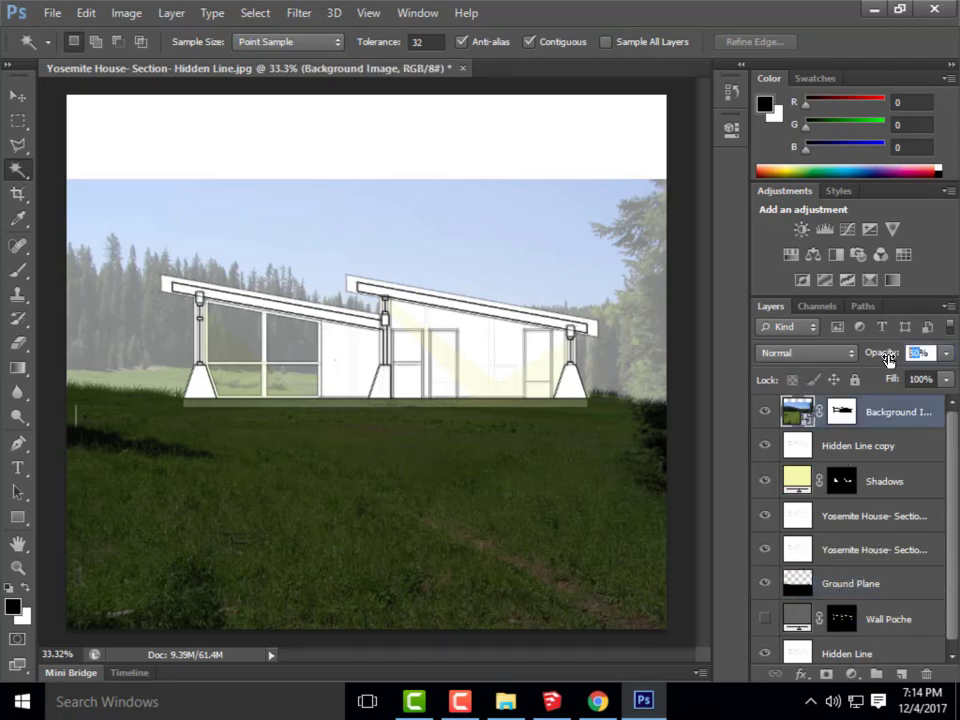
pyautogui.write('100')
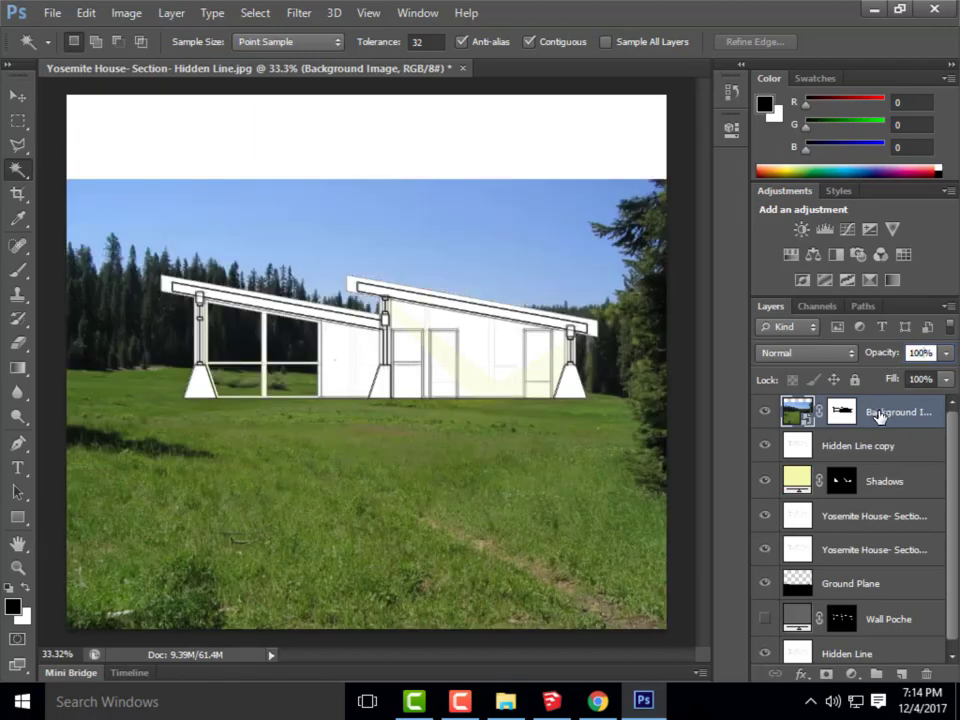
# - Move the Ground Plane layer above Background Image and make the Wall Poche layer visible
pyautogui.moveTo(859, 614); pyautogui.dragTo(860, 408)
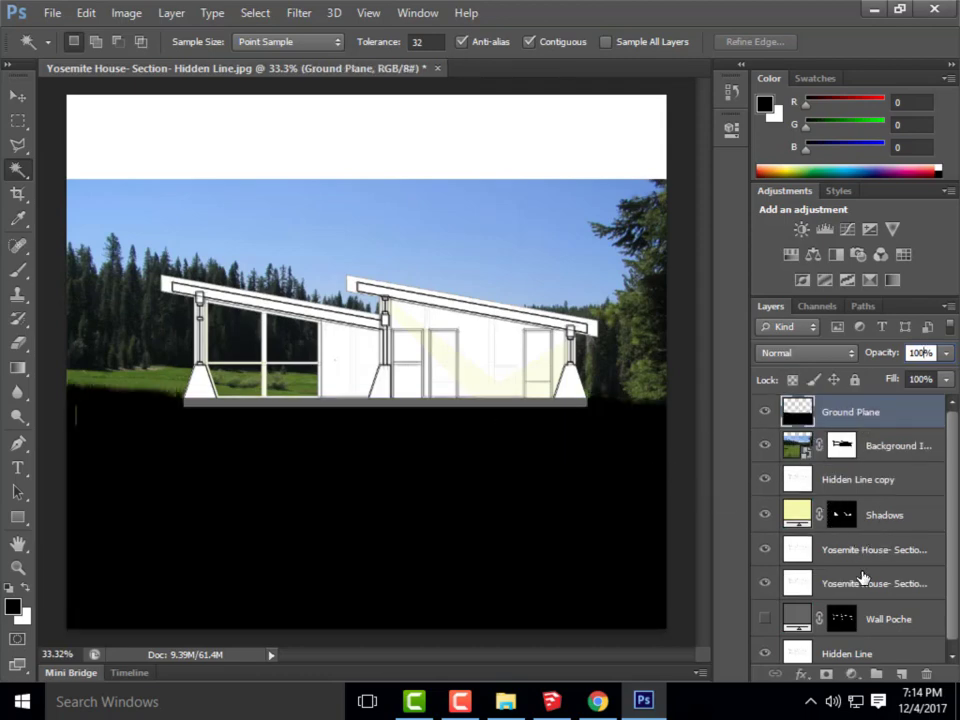
pyautogui.click(765, 619)
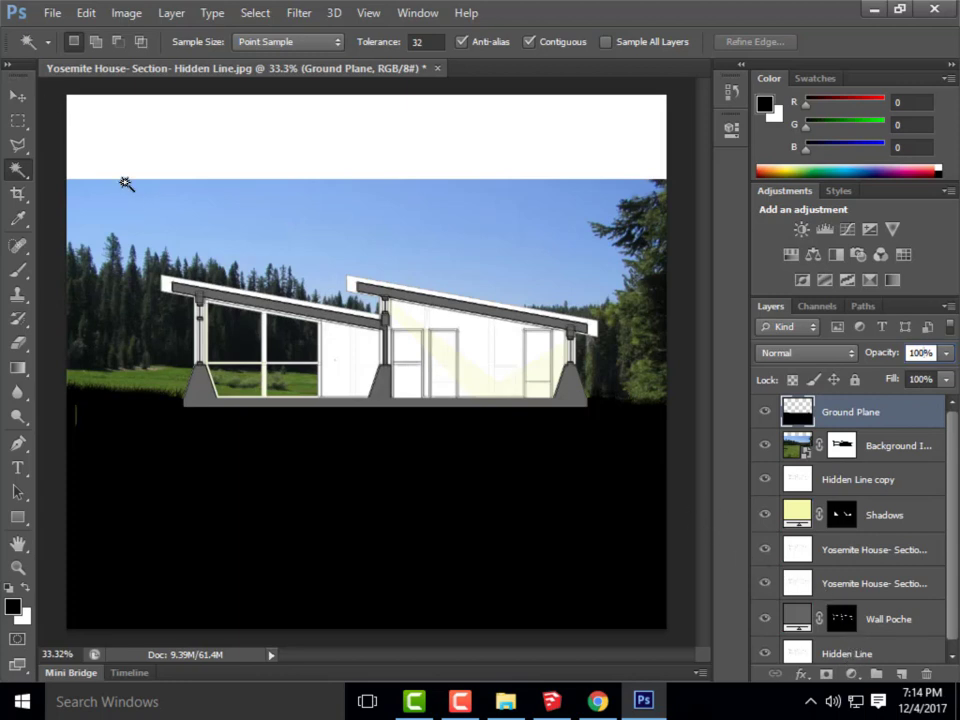
# - Crop the image vertically to remove the white strip above the sky and the excess black ground, keeping the full width
pyautogui.click(17, 193)
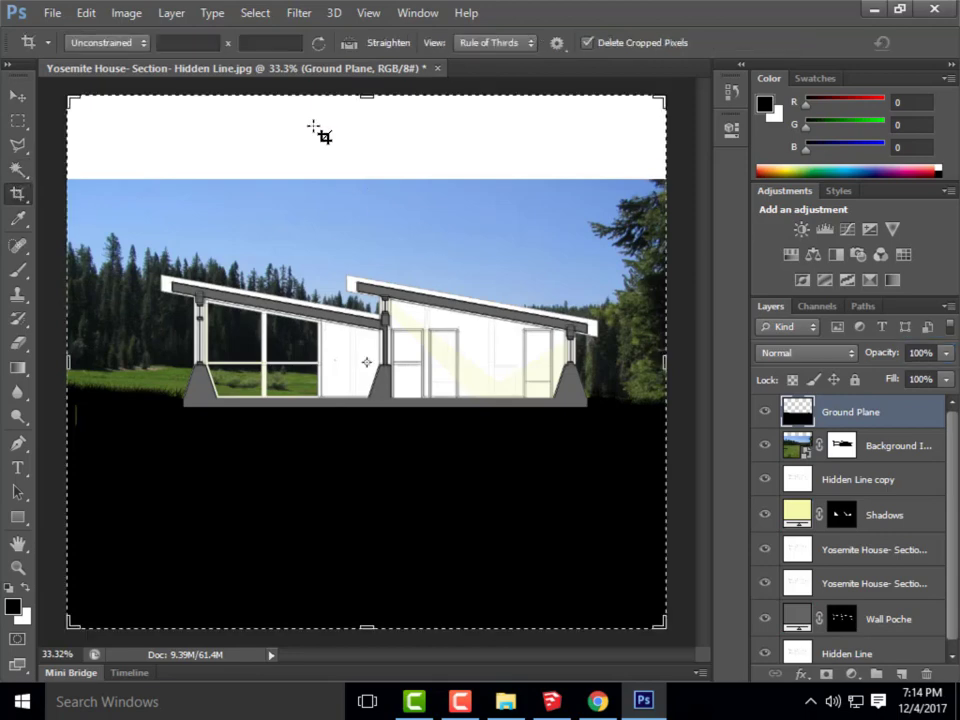
pyautogui.moveTo(368, 97); pyautogui.dragTo(369, 137)
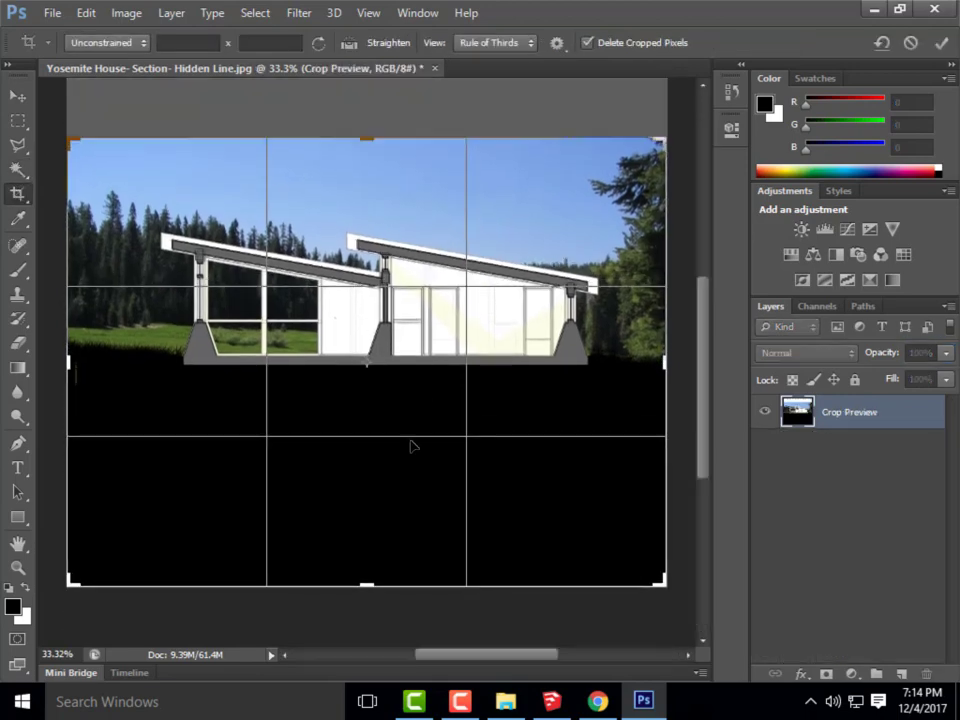
pyautogui.moveTo(355, 580); pyautogui.dragTo(384, 520)
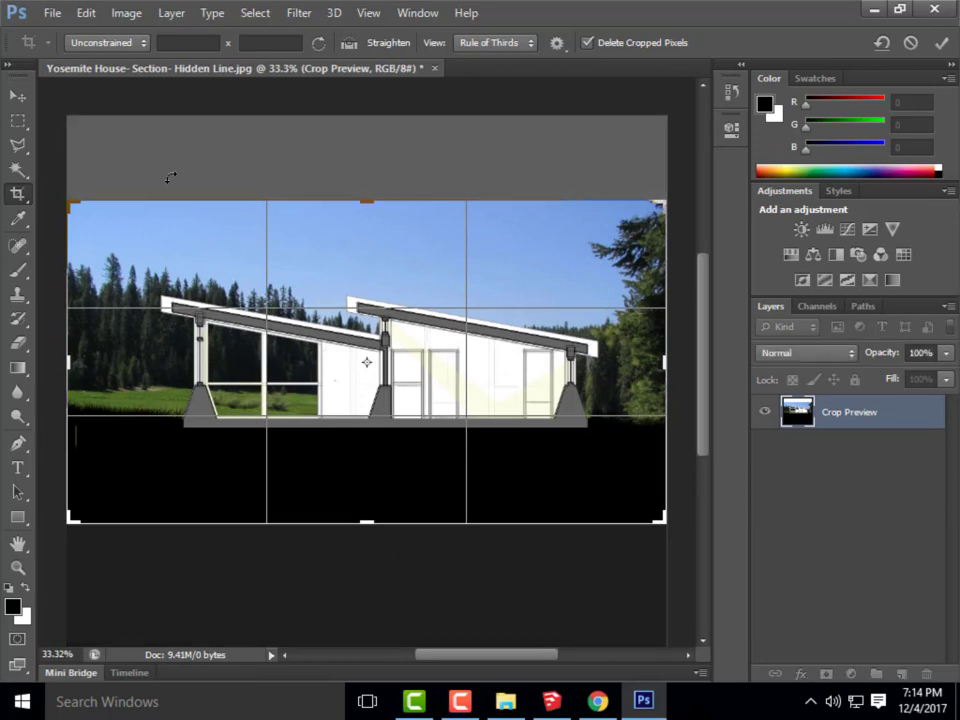
pyautogui.click(22, 103)
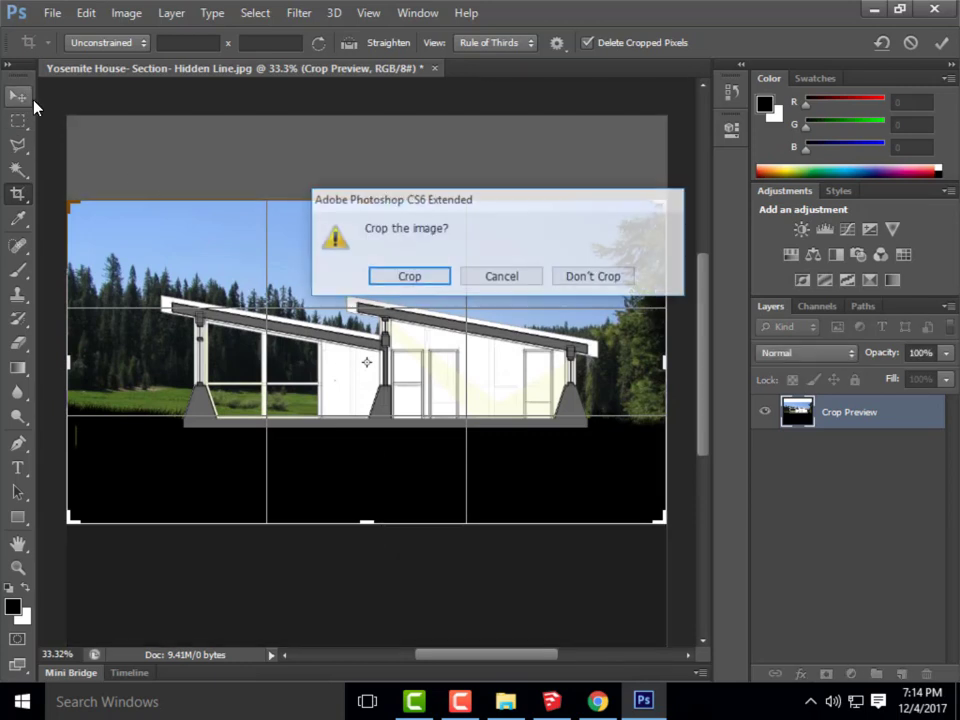
pyautogui.click(418, 279)
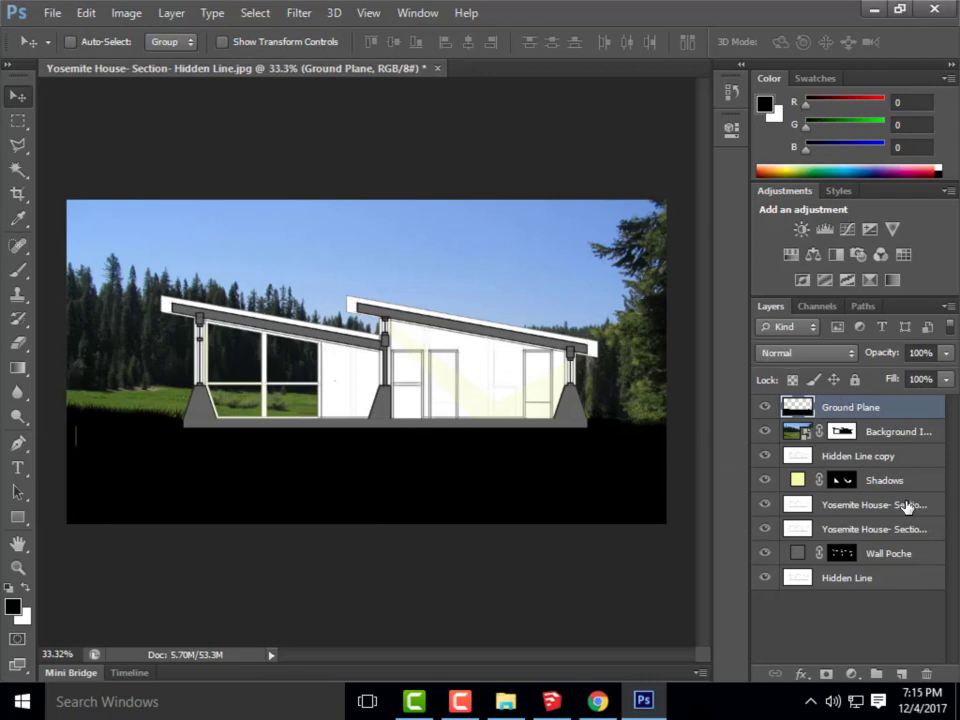
# - Select the four large window panes on the Hidden Line layer with the Magic Wand
pyautogui.click(846, 578)
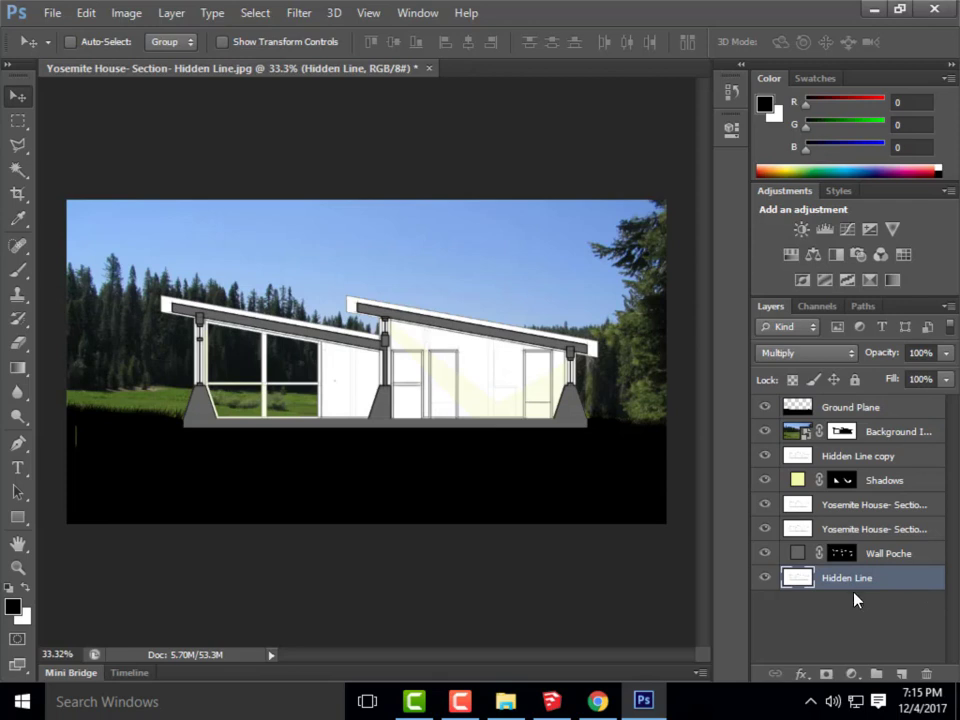
pyautogui.click(18, 169)
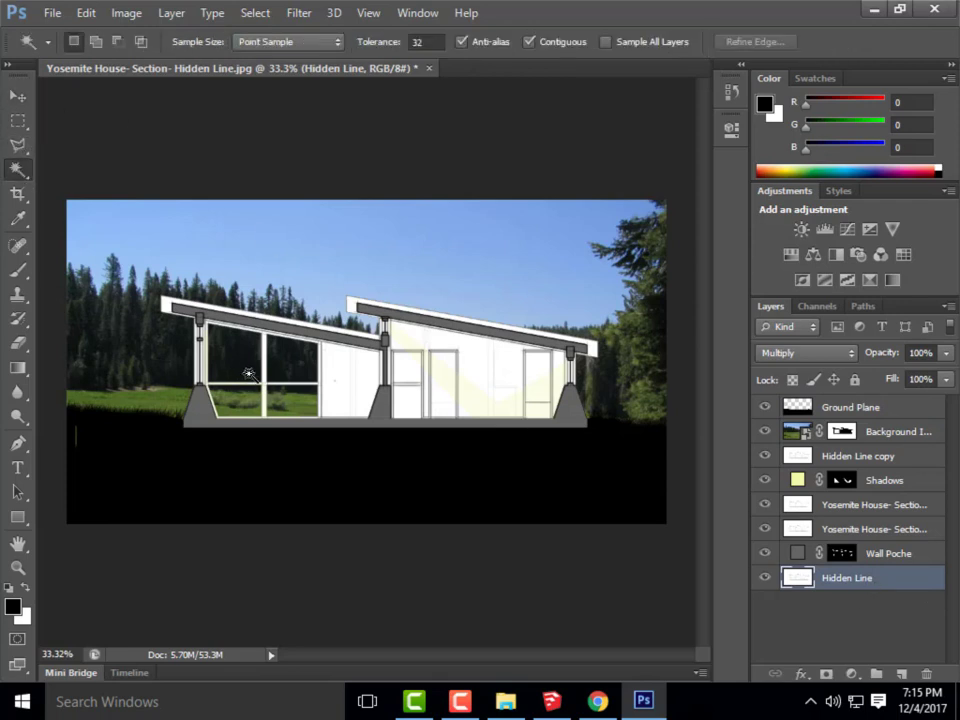
pyautogui.click(235, 355)
pyautogui.keyDown('shift'); pyautogui.click(315, 374); pyautogui.keyUp('shift')
pyautogui.keyDown('shift'); pyautogui.click(290, 400); pyautogui.keyUp('shift')
pyautogui.keyDown('shift'); pyautogui.click(219, 399); pyautogui.keyUp('shift')
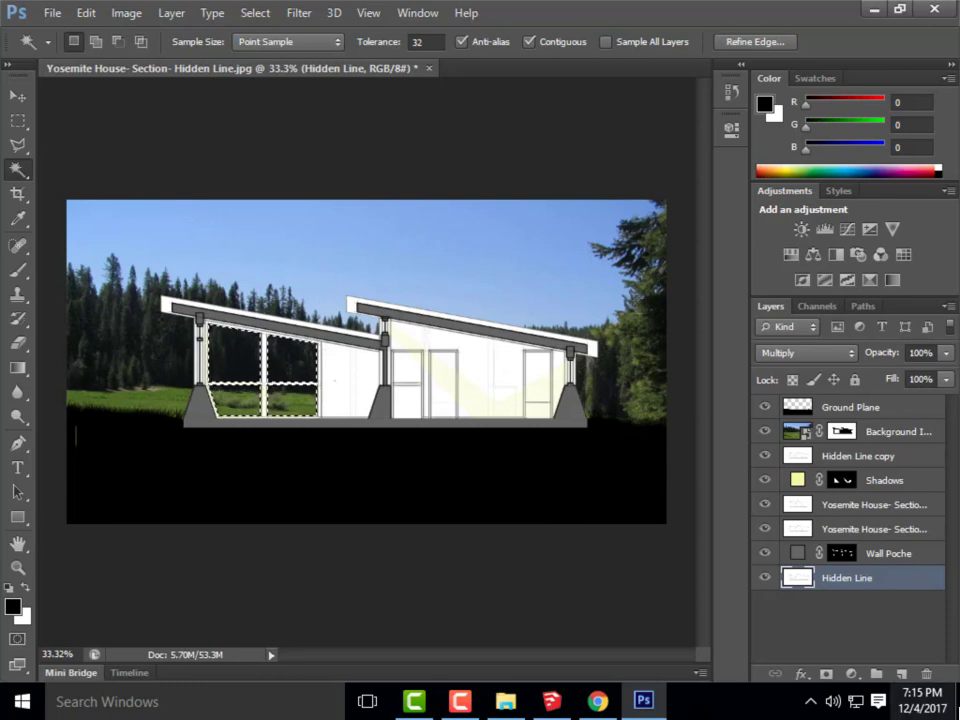
# - Create a solid colour fill layer named Window Fill from the selection, using the grey-blue 829caf
pyautogui.click(171, 13)
pyautogui.moveTo(291, 161)
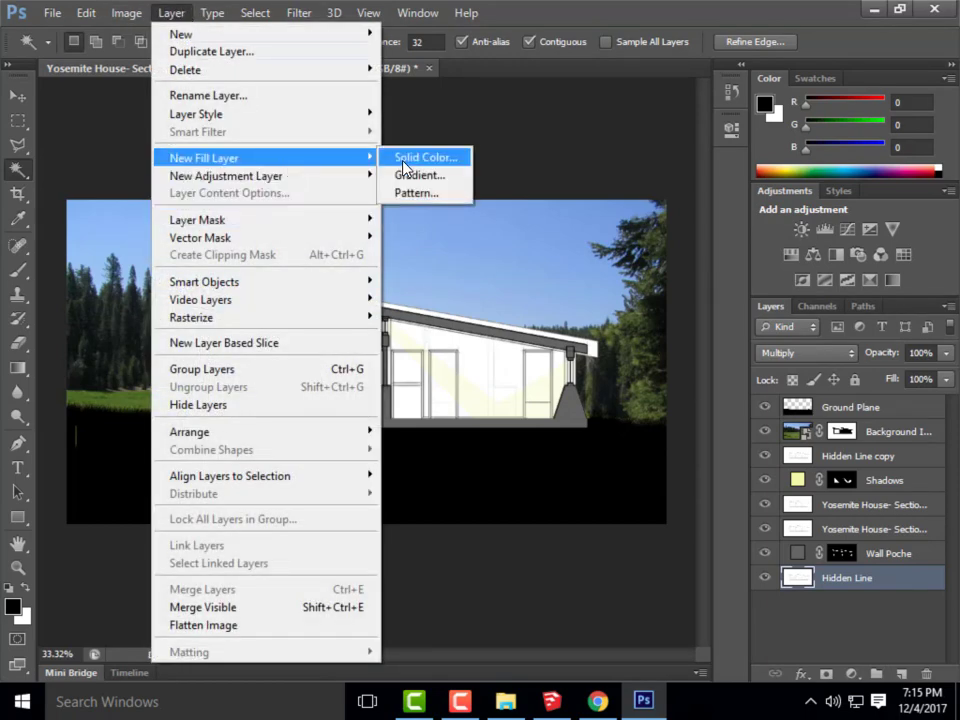
pyautogui.click(422, 157)
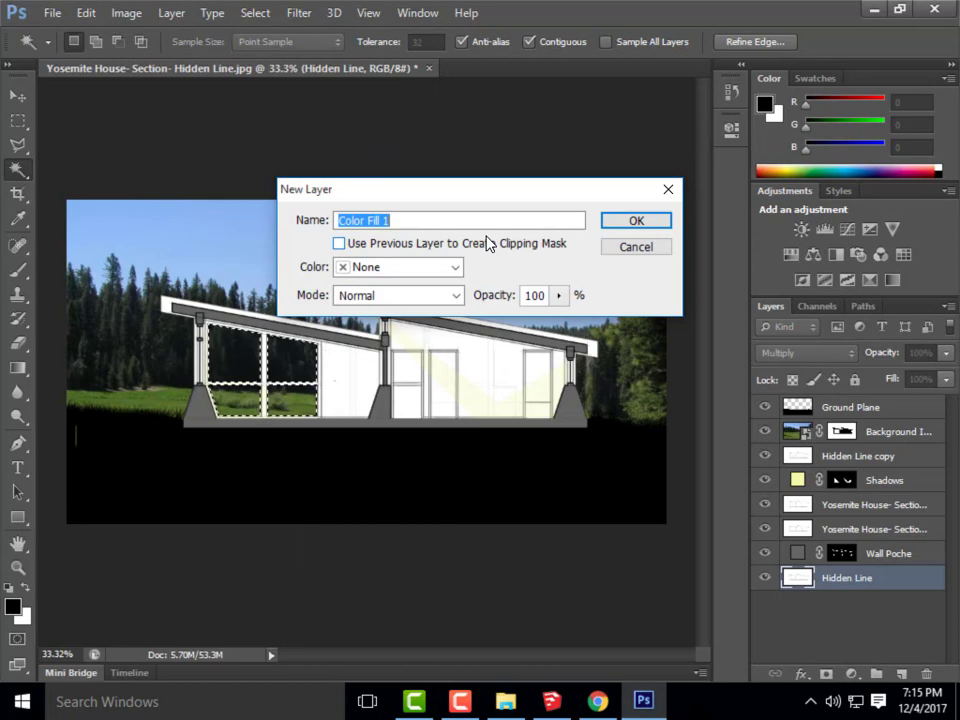
pyautogui.write('Window')
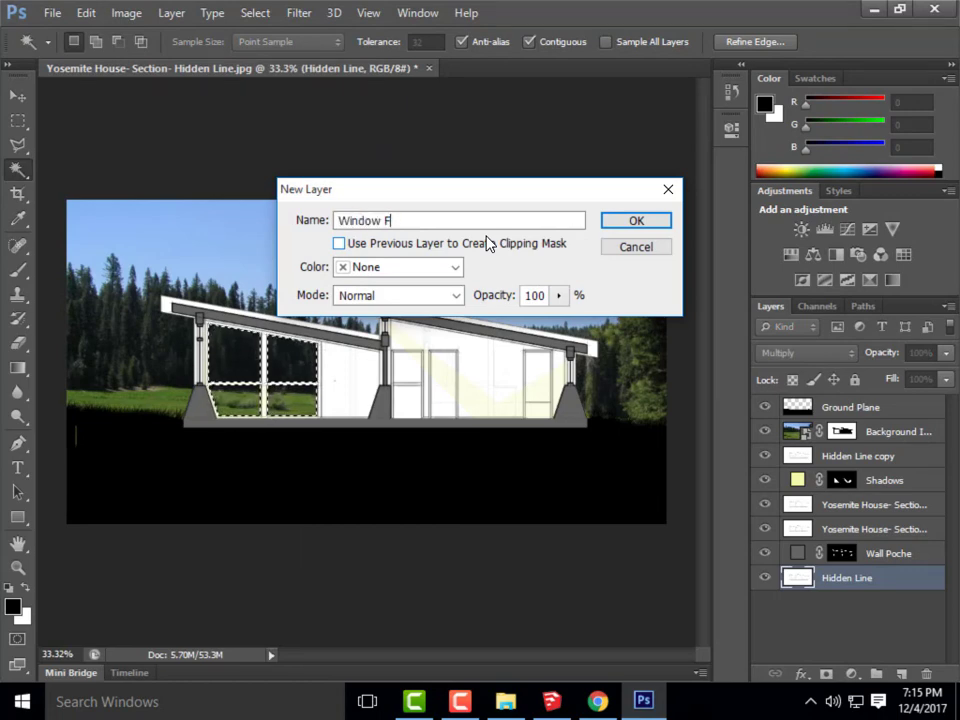
pyautogui.click(636, 220)
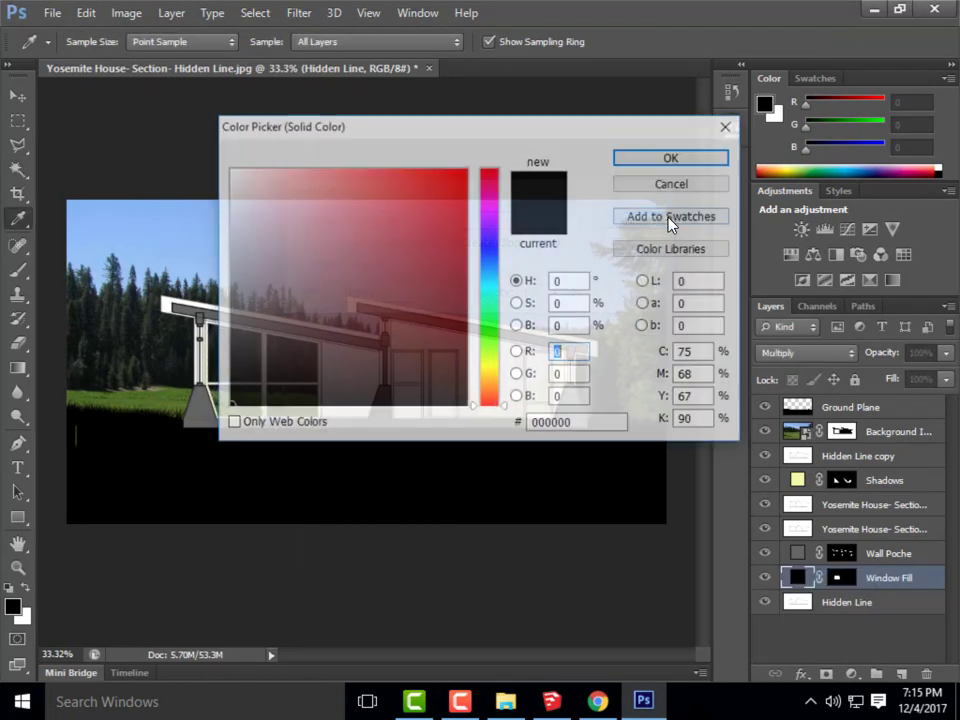
pyautogui.click(490, 271)
pyautogui.click(304, 241)
pyautogui.click(288, 242)
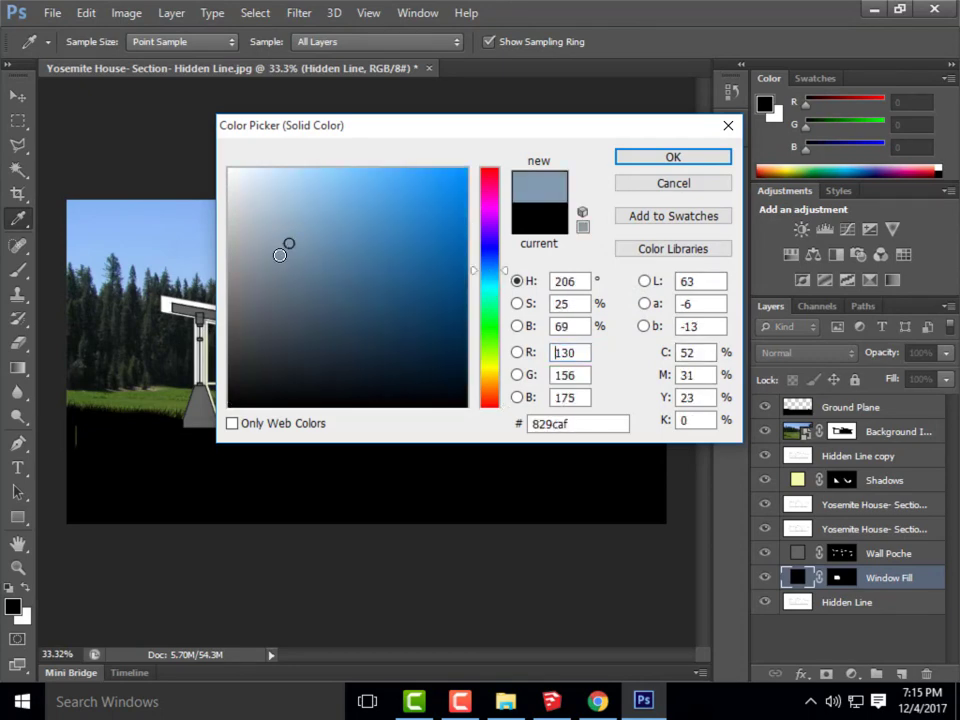
pyautogui.click(622, 162)
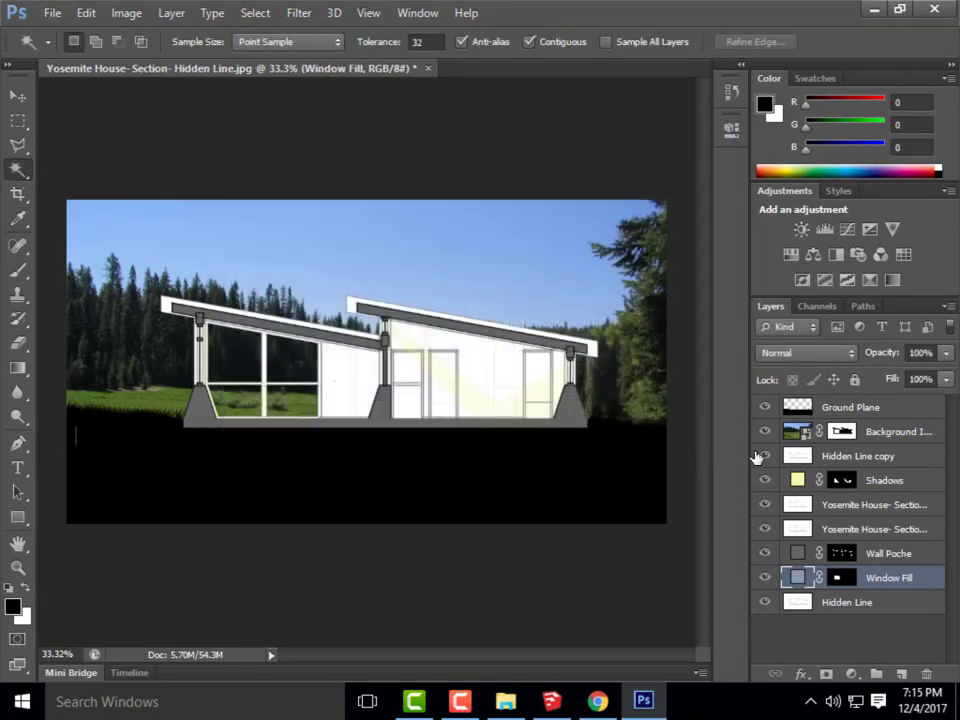
# - Move the Window Fill layer above Ground Plane and set its opacity to 40%
pyautogui.moveTo(886, 587); pyautogui.dragTo(875, 413)
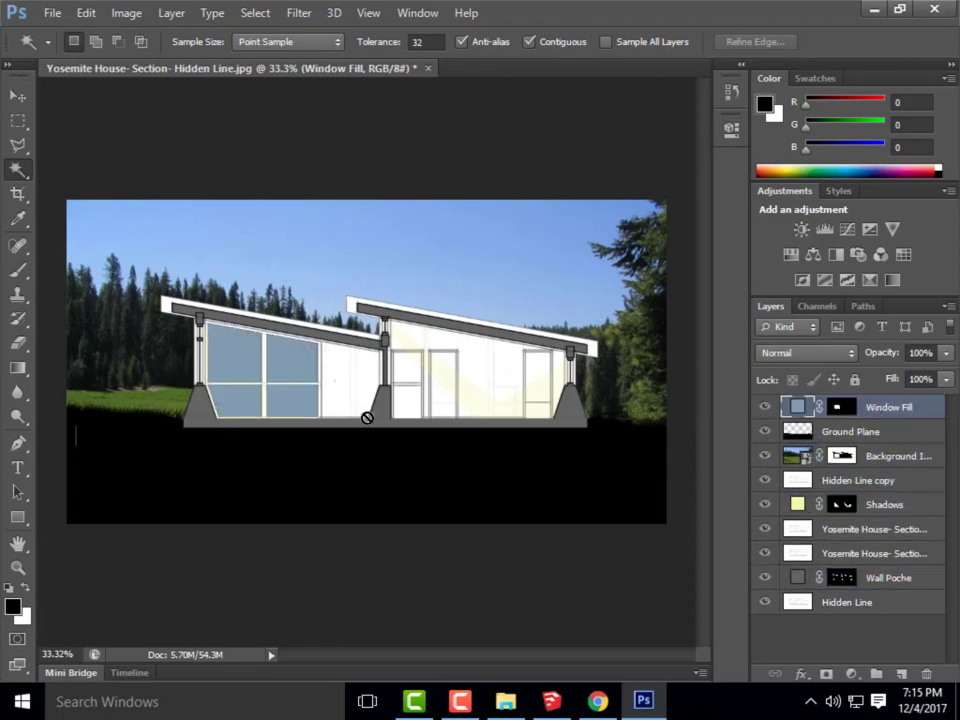
pyautogui.click(925, 354)
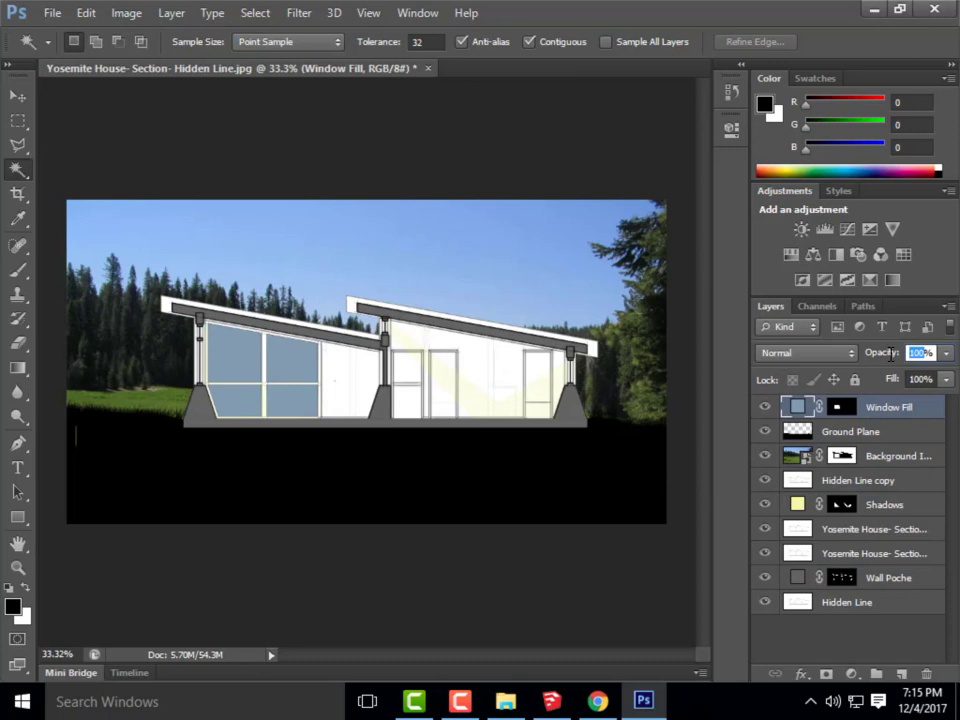
pyautogui.write('30')
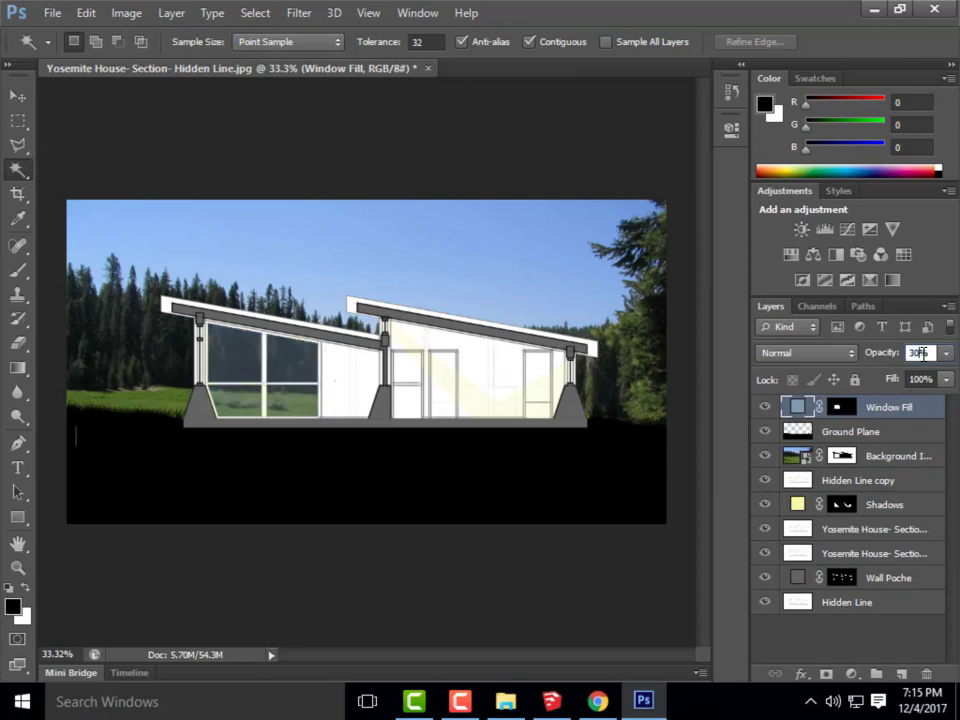
pyautogui.write('40')
pyautogui.press('Return')
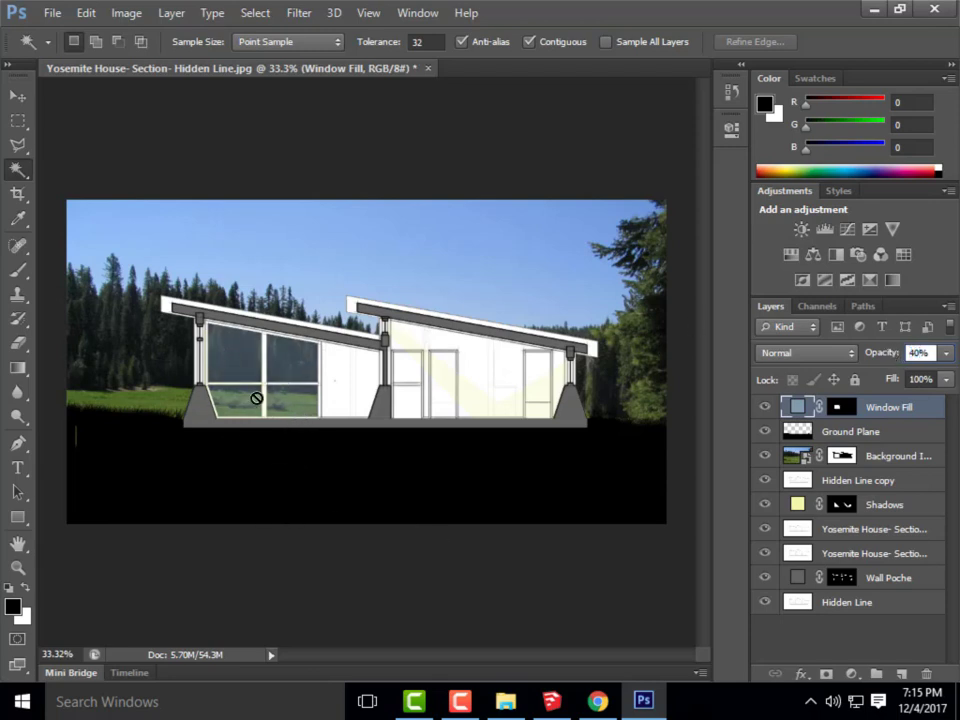
pyautogui.click(556, 458)
pyautogui.moveTo(643, 701)
pyautogui.press('Return')
# - Place the brick_texture3417 image from the Textures folder into the document
pyautogui.click(47, 15)
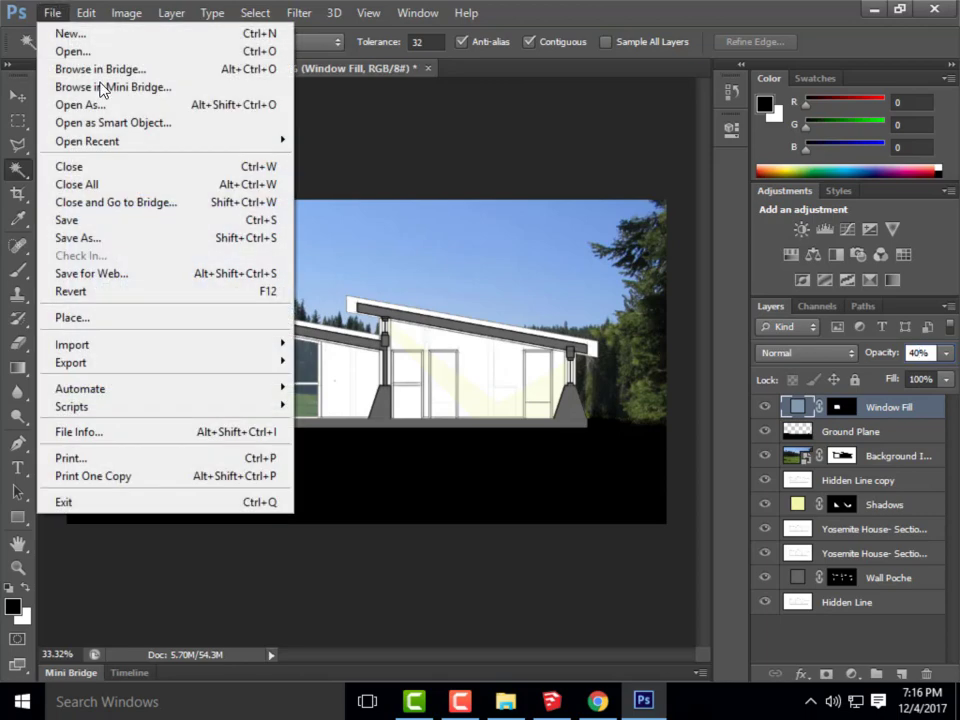
pyautogui.click(111, 317)
pyautogui.click(482, 162)
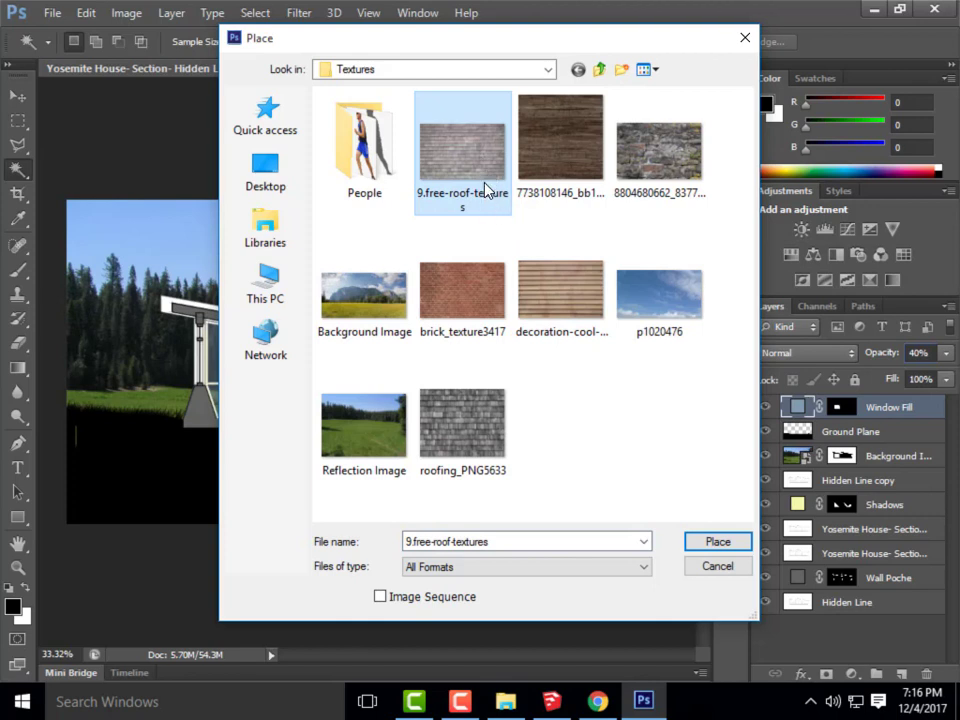
pyautogui.click(489, 300)
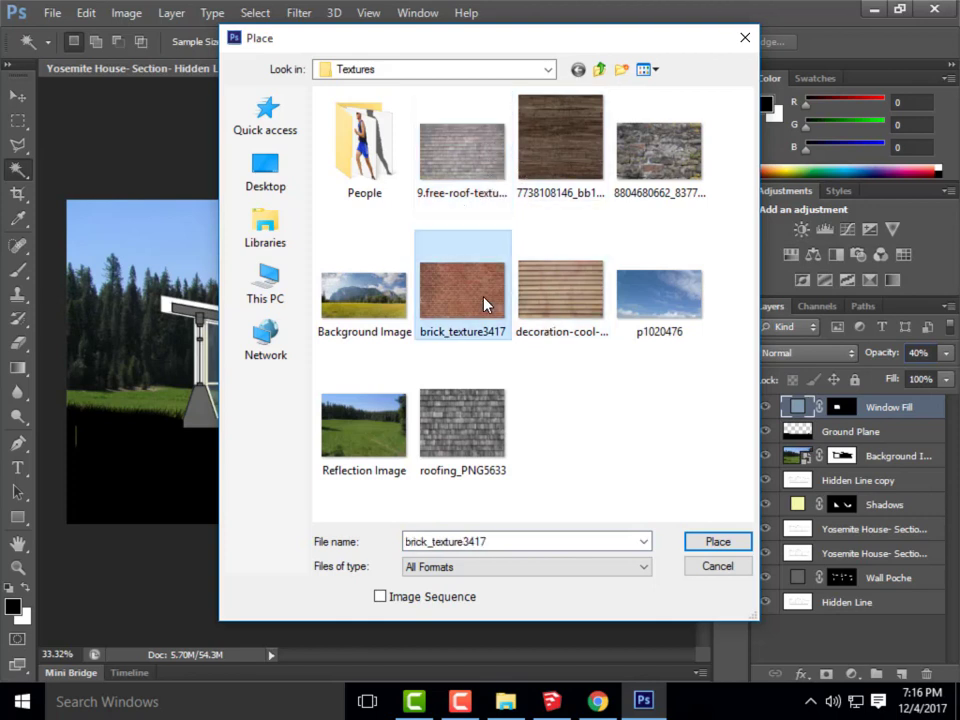
pyautogui.click(724, 547)
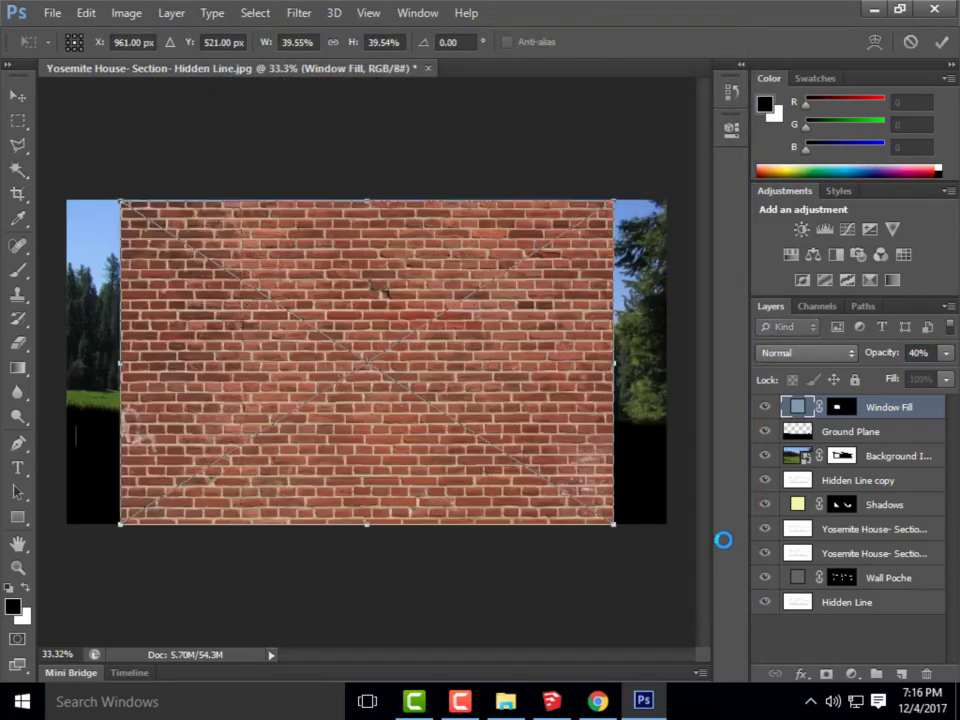
# - Scale the placed brick texture to about 14.4%, position it over the right-hand room on the floor slab and commit the placement
pyautogui.moveTo(618, 195); pyautogui.dragTo(317, 425)
pyautogui.moveTo(284, 487); pyautogui.dragTo(442, 394)
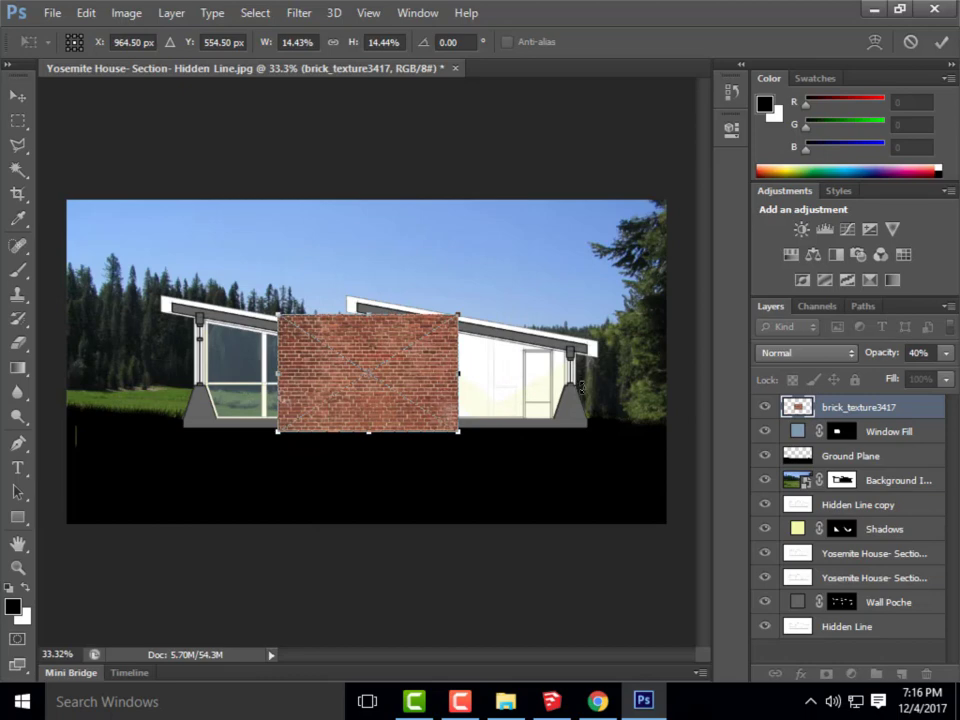
pyautogui.scroll(3, 582, 387)
pyautogui.moveTo(316, 419); pyautogui.dragTo(574, 399)
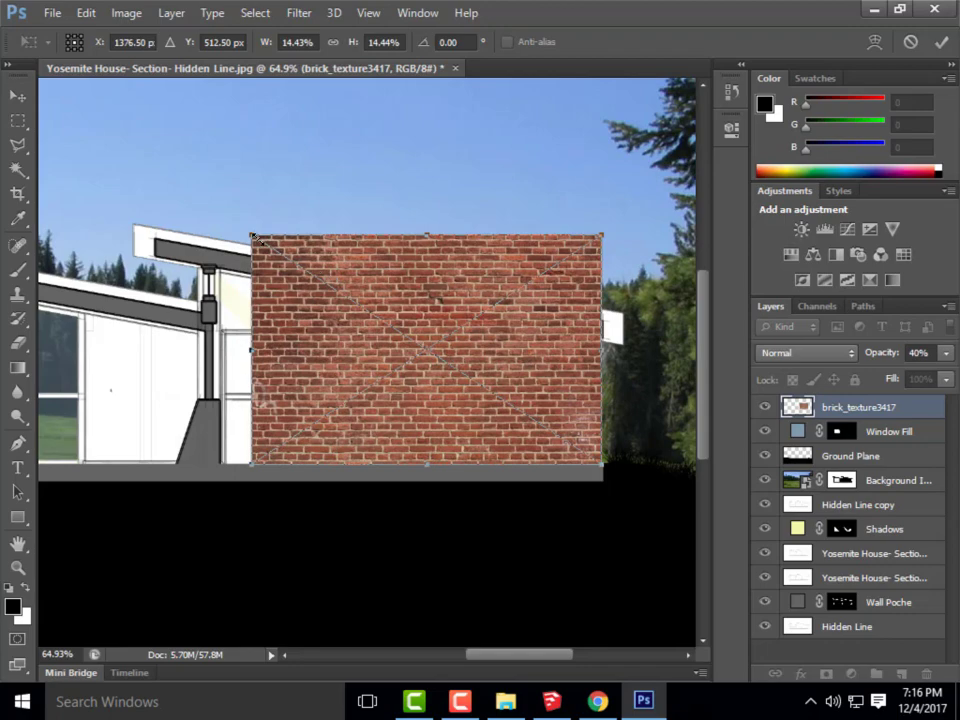
pyautogui.click(18, 95)
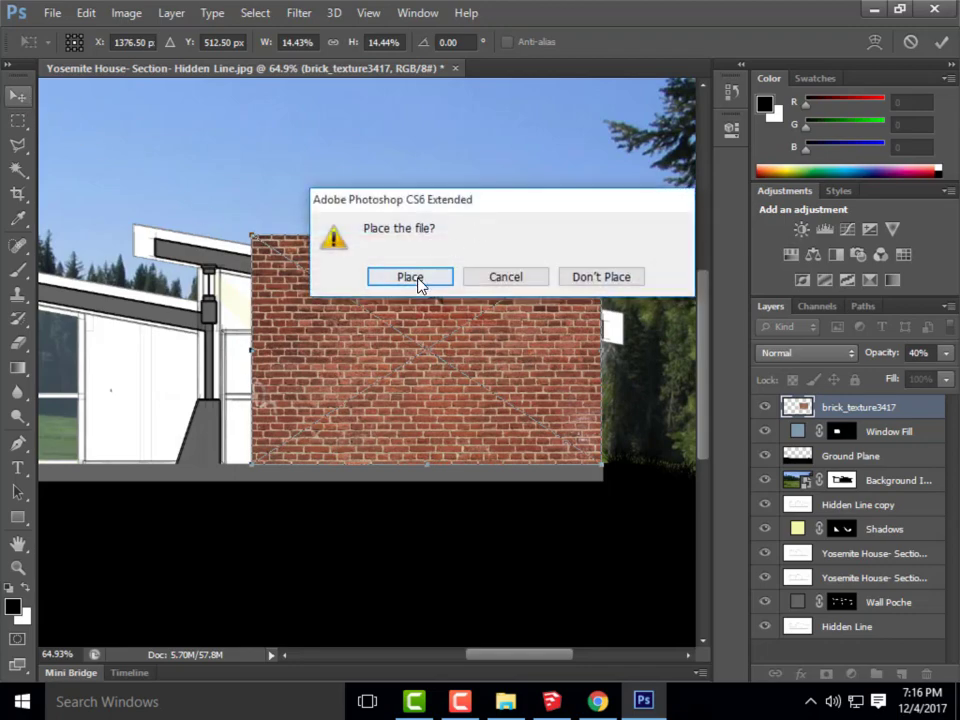
pyautogui.click(409, 276)
# - Duplicate the brick texture layer and move the copy directly beside the original so the bricks also cover the left room's wall
pyautogui.rightClick(851, 410)
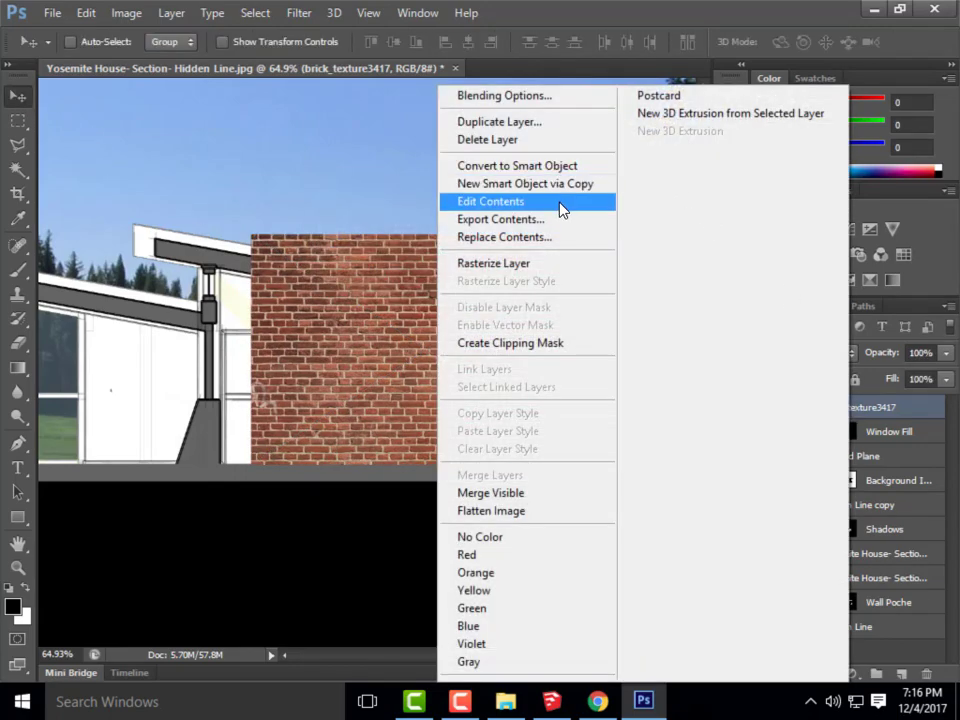
pyautogui.click(534, 124)
pyautogui.click(628, 212)
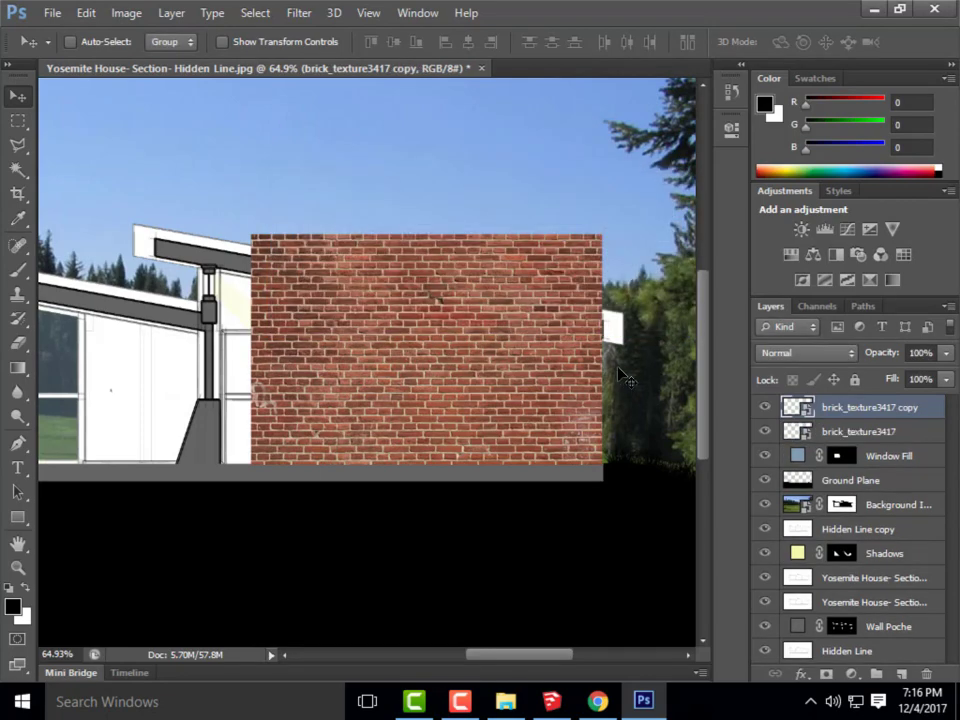
pyautogui.moveTo(598, 375); pyautogui.dragTo(261, 381)
pyautogui.keyDown('alt'); pyautogui.scroll(-3, 592, 385); pyautogui.keyUp('alt')
pyautogui.keyDown('alt'); pyautogui.scroll(-2, 560, 383); pyautogui.keyUp('alt')
pyautogui.keyDown('alt'); pyautogui.scroll(2, 230, 385); pyautogui.keyUp('alt')
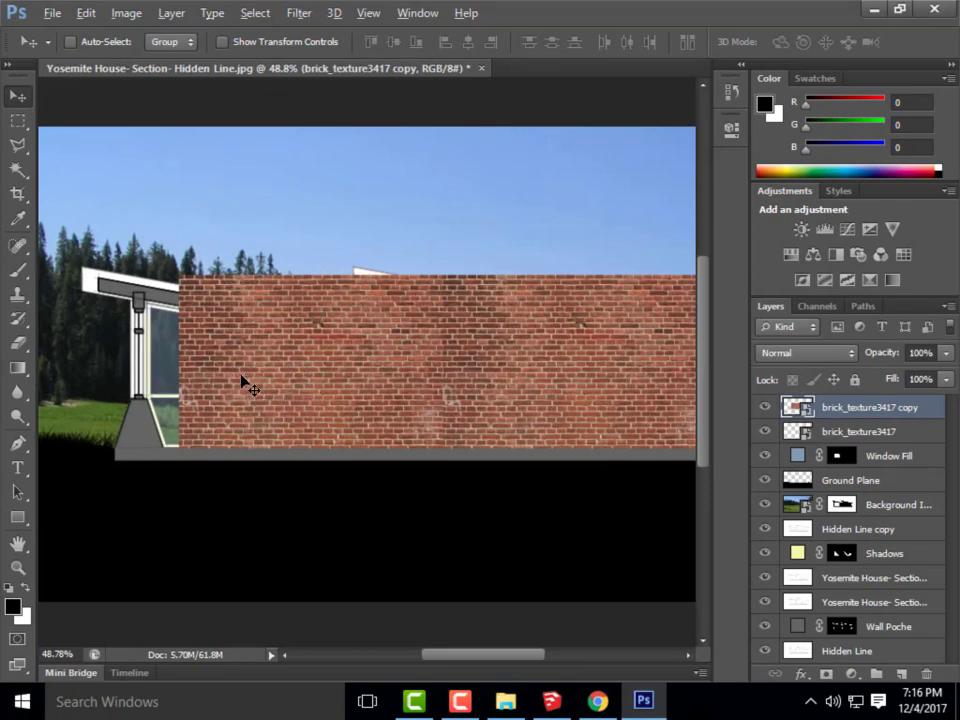
# - Merge the two brick texture layers into one
pyautogui.press('alt')
pyautogui.keyDown('shift'); pyautogui.click(848, 432); pyautogui.keyUp('shift')
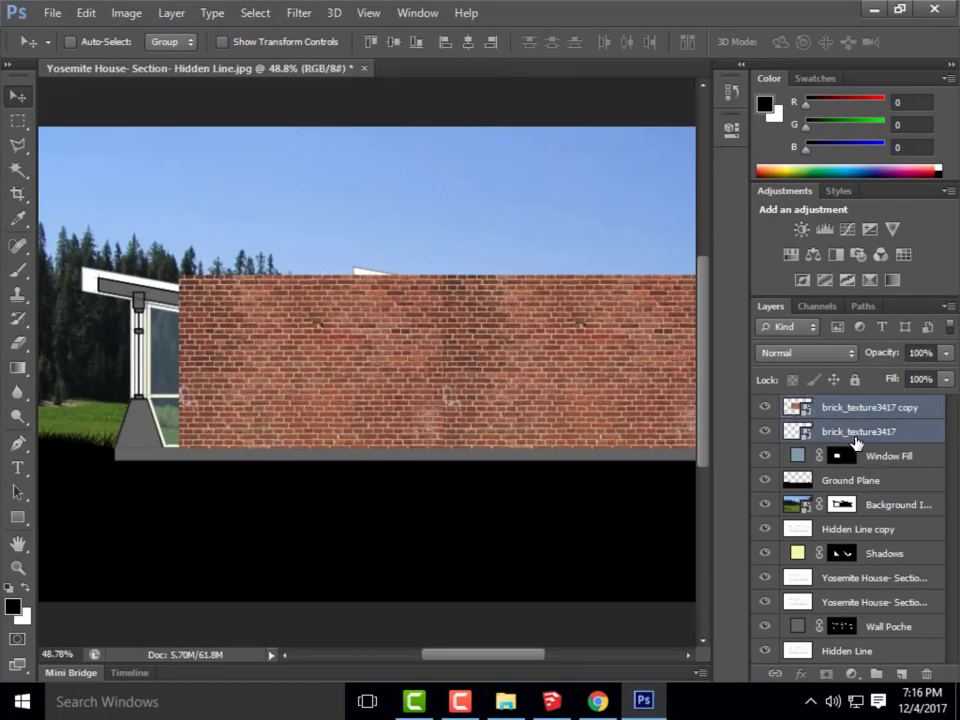
pyautogui.rightClick(858, 432)
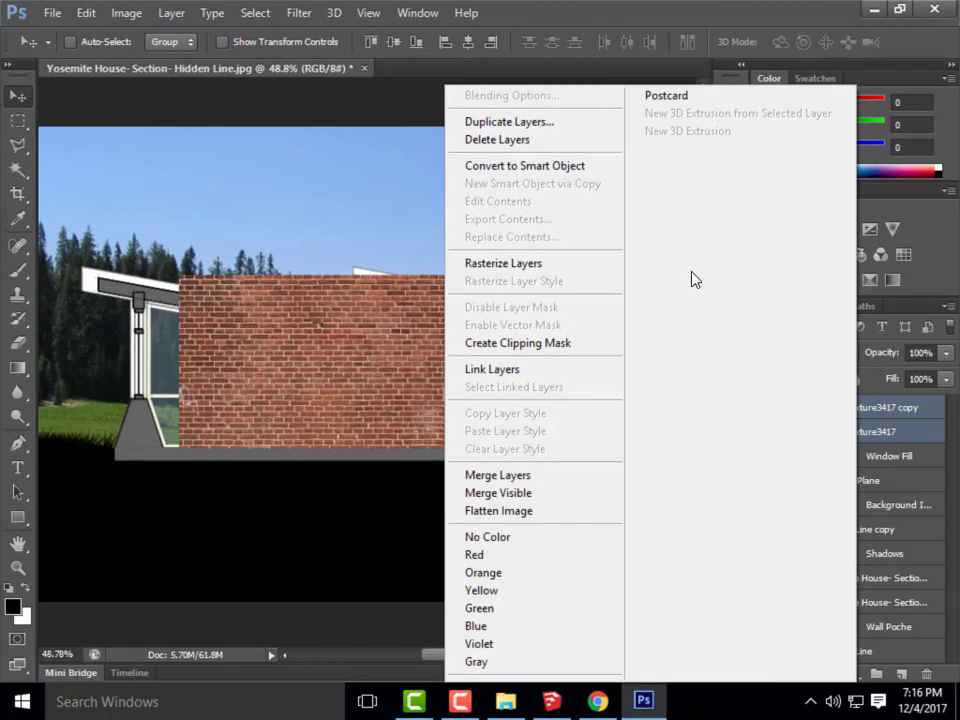
pyautogui.click(553, 476)
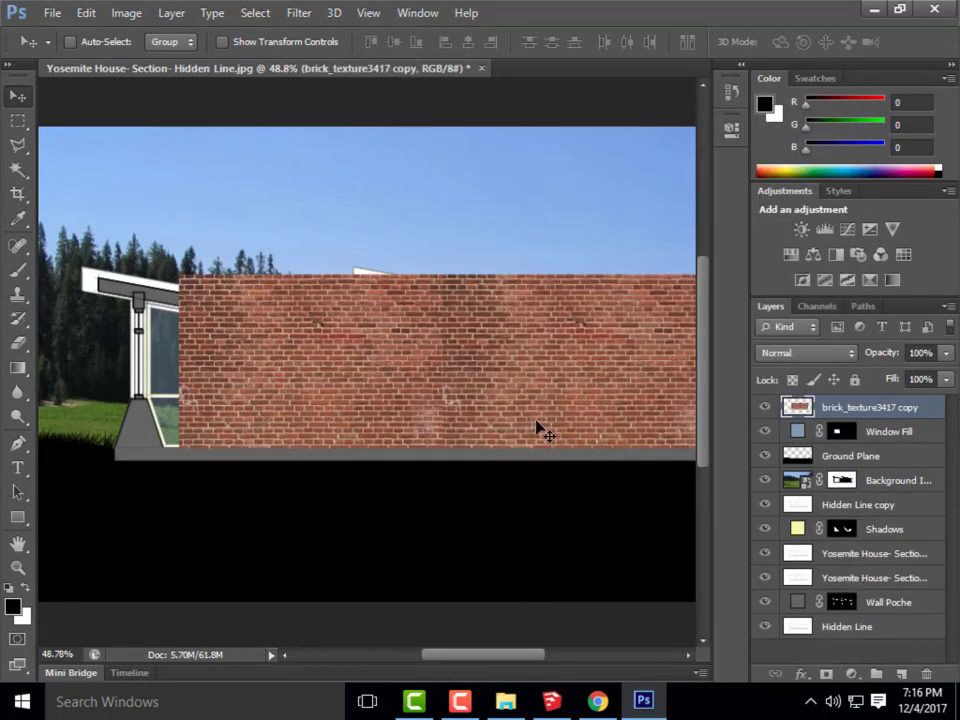
# - Hide the merged brick layer and move the Hidden Line copy layer above Window Fill
pyautogui.click(764, 408)
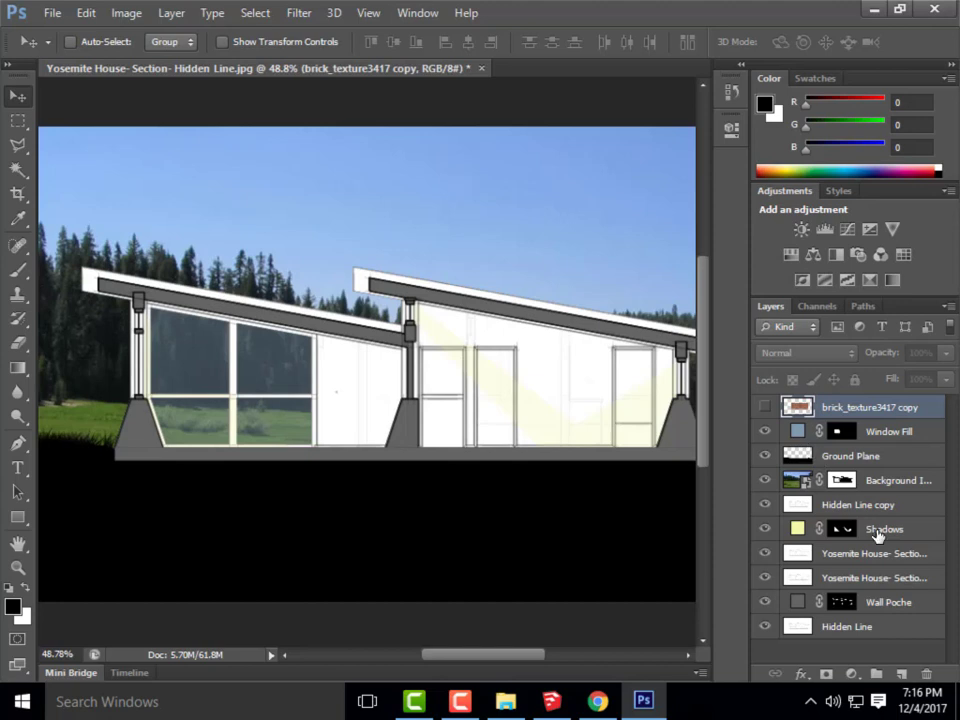
pyautogui.click(870, 630)
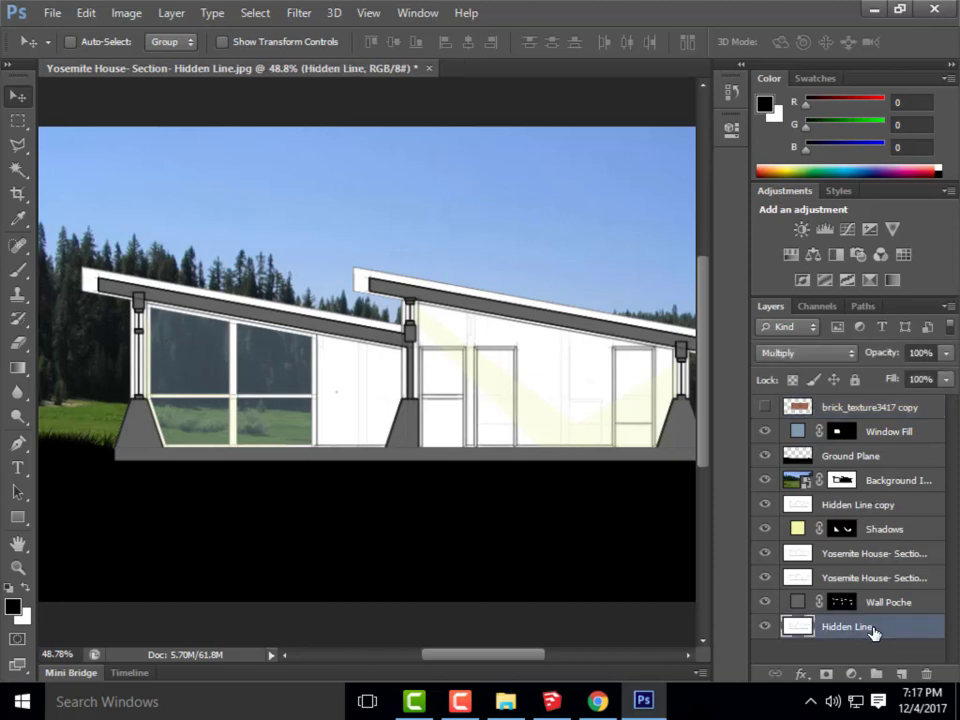
pyautogui.rightClick(872, 632)
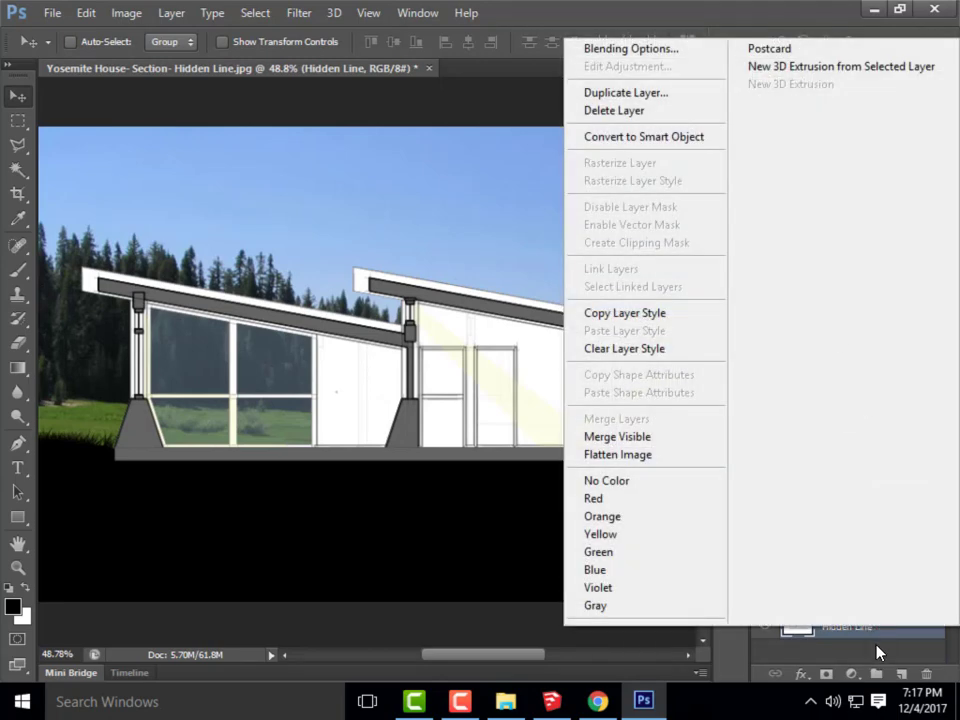
pyautogui.press('Escape')
pyautogui.click(860, 504)
pyautogui.doubleClick(860, 504)
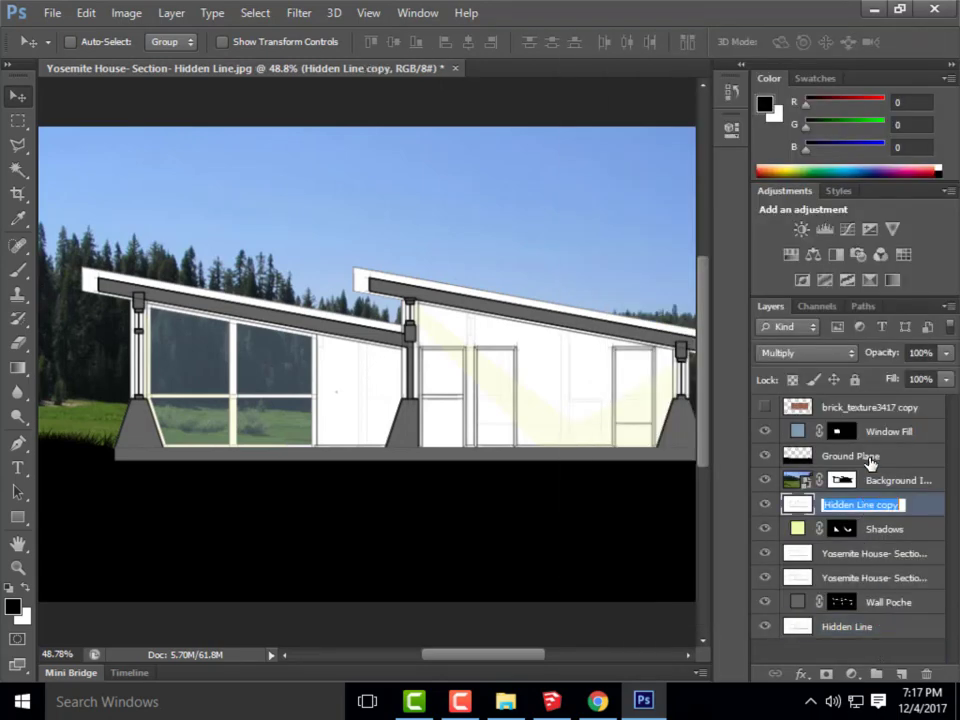
pyautogui.click(866, 527)
pyautogui.moveTo(866, 507); pyautogui.dragTo(869, 431)
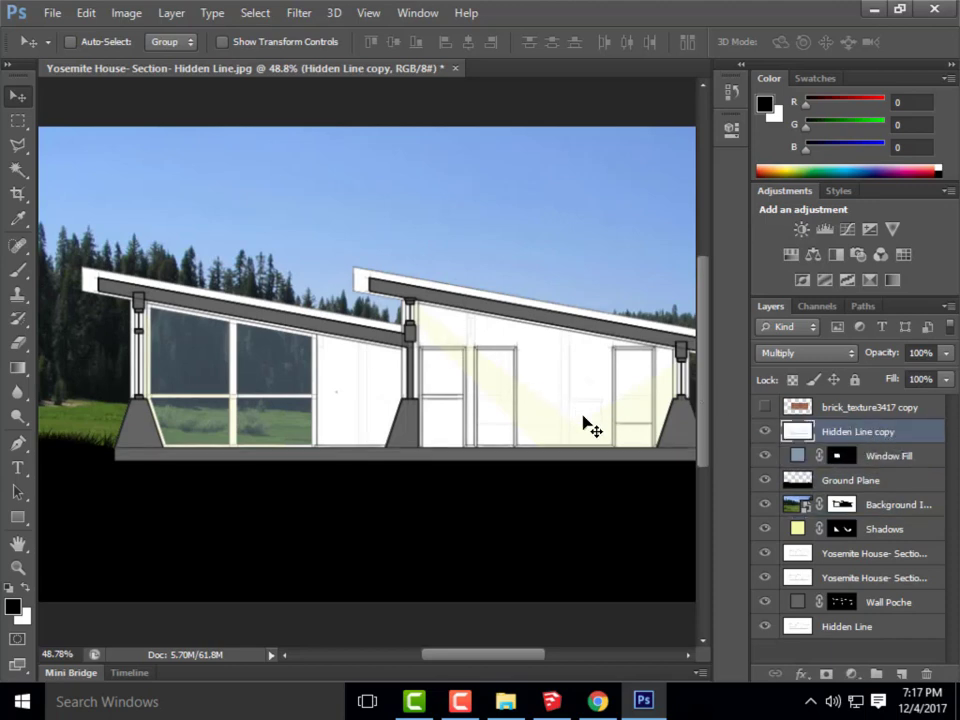
# - Hide the lower Yosemite House section layer and select the left and right interior wall surfaces on Hidden Line copy with the Magic Wand
pyautogui.scroll(2, 610, 410)
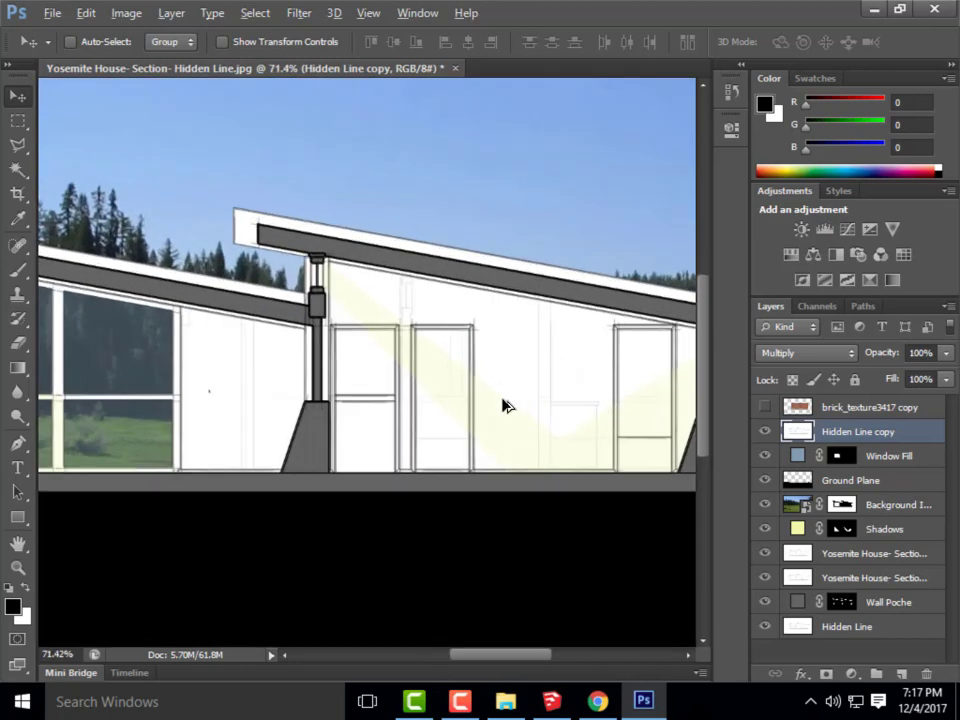
pyautogui.click(764, 578)
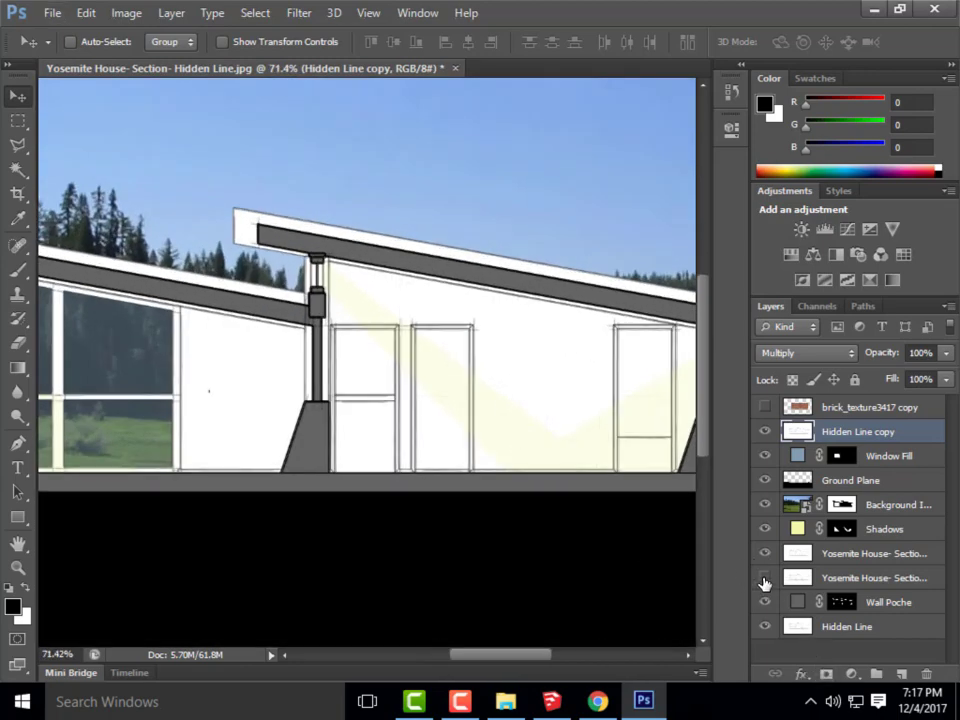
pyautogui.click(18, 170)
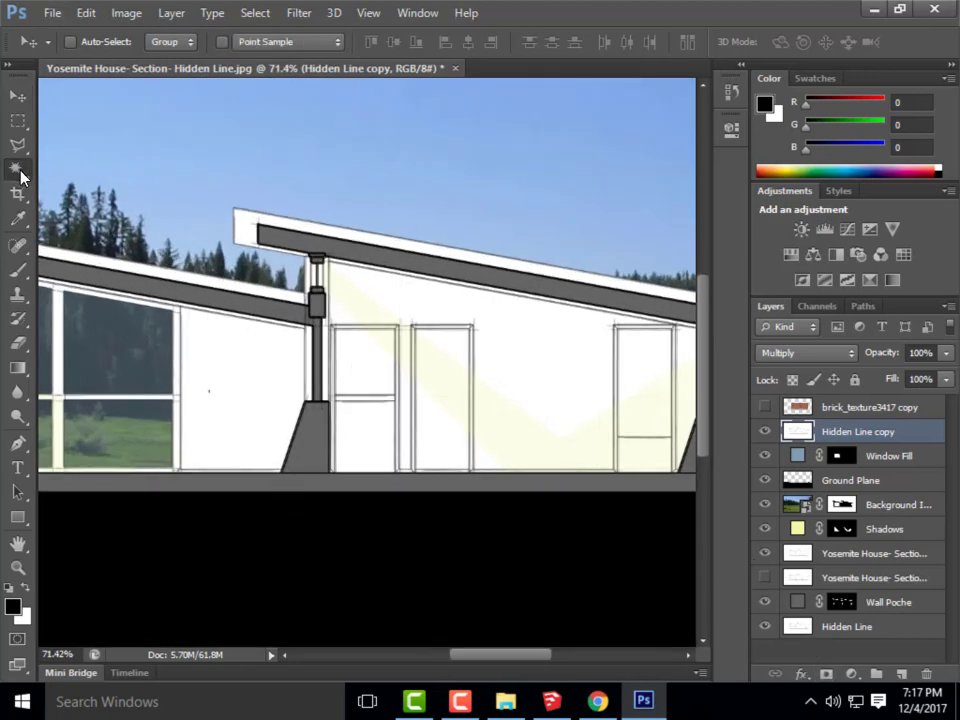
pyautogui.click(214, 381)
pyautogui.keyDown('shift'); pyautogui.click(390, 306); pyautogui.keyUp('shift')
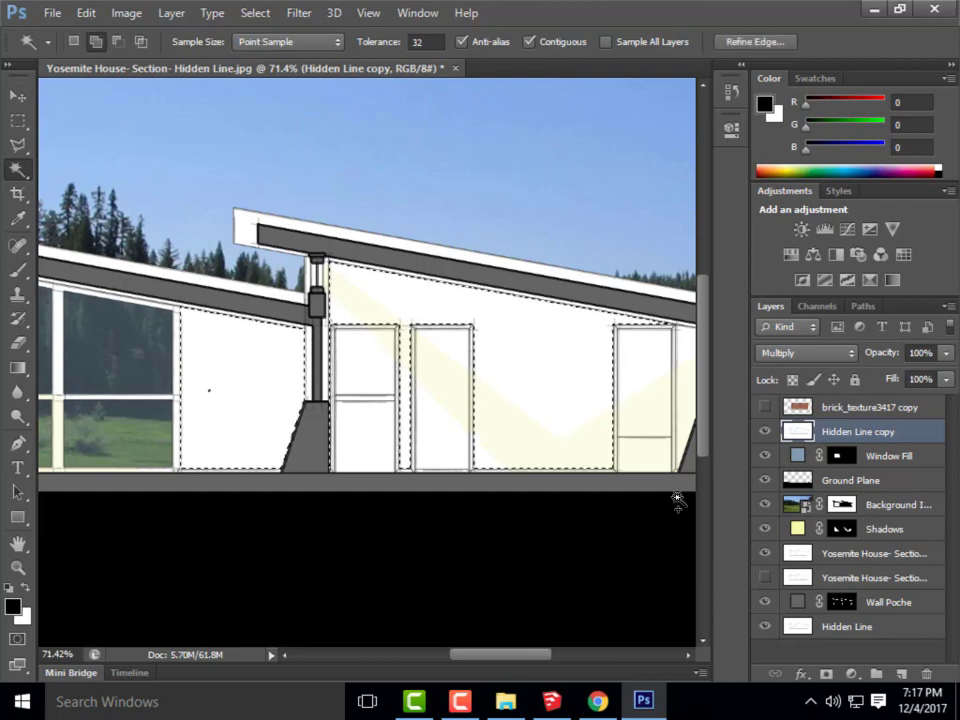
pyautogui.scroll(-3, 504, 422)
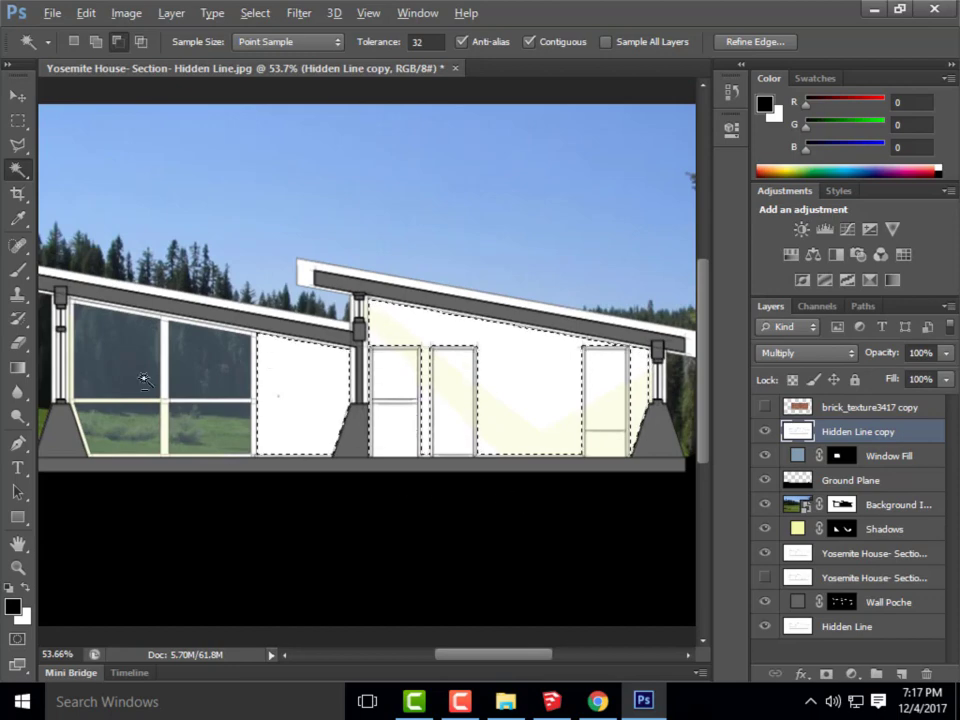
pyautogui.scroll(3, 195, 312)
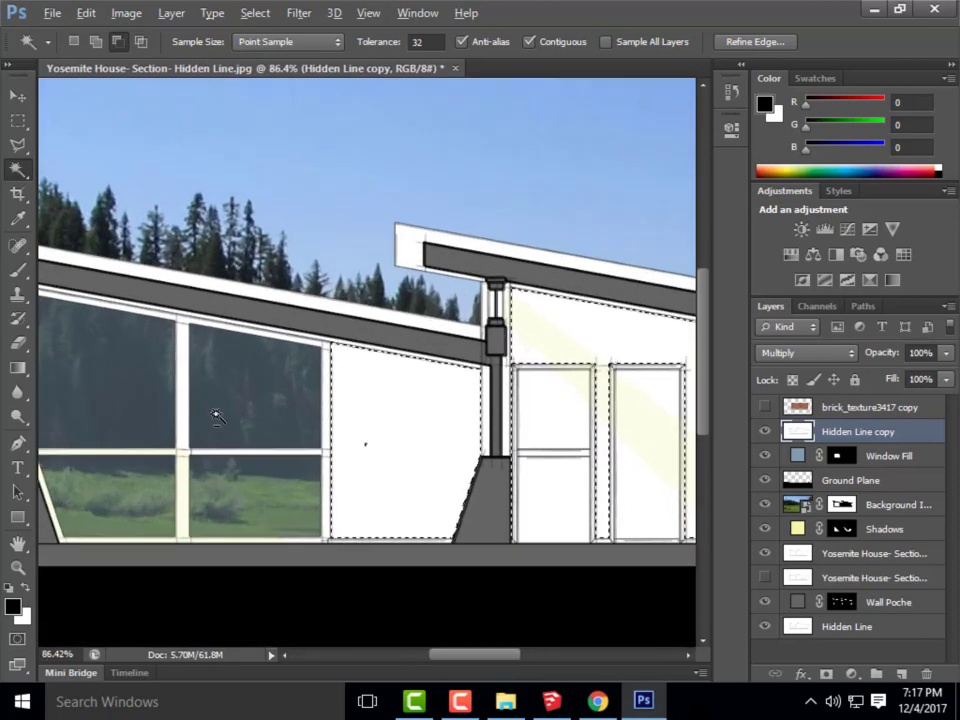
pyautogui.scroll(-4, 94, 398)
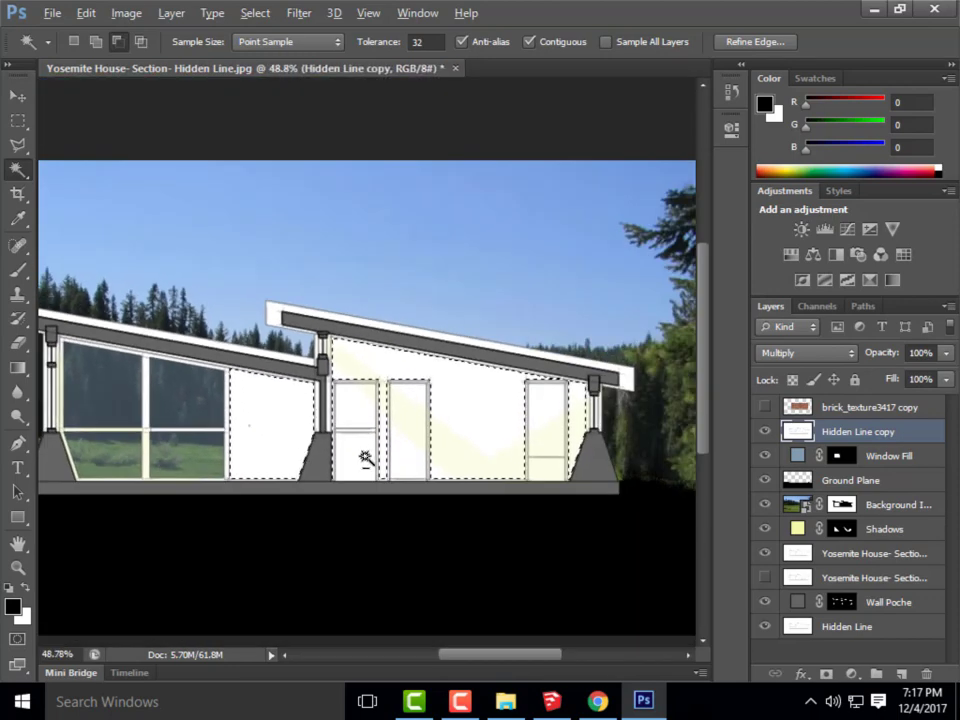
pyautogui.keyDown('alt'); pyautogui.click(362, 420); pyautogui.keyUp('alt')
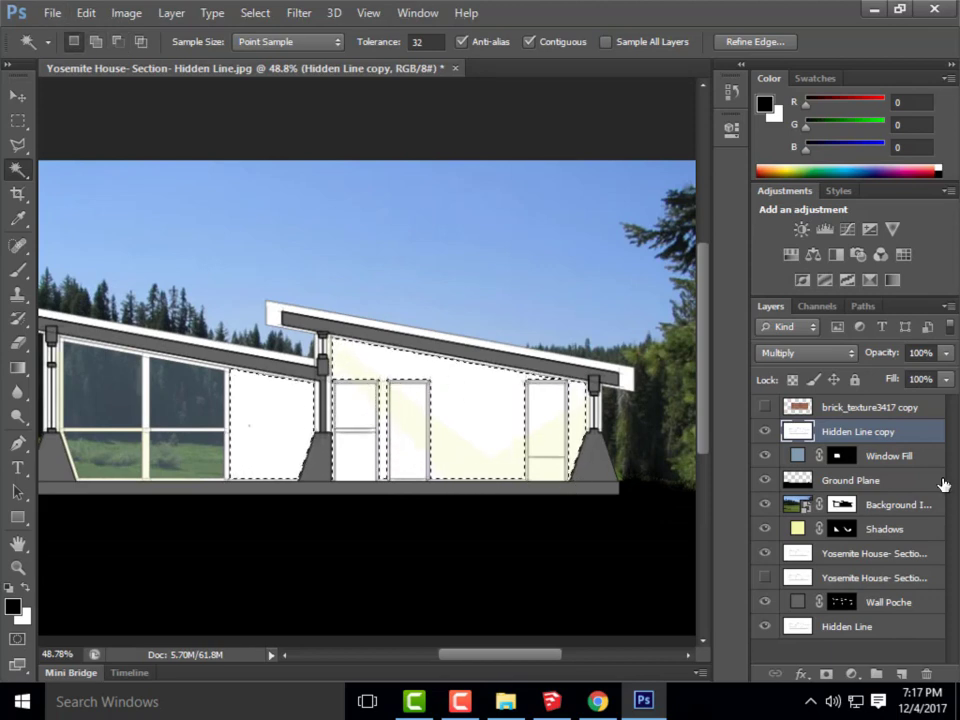
# - Show the merged brick layer again and mask it to the wall selection
pyautogui.click(765, 408)
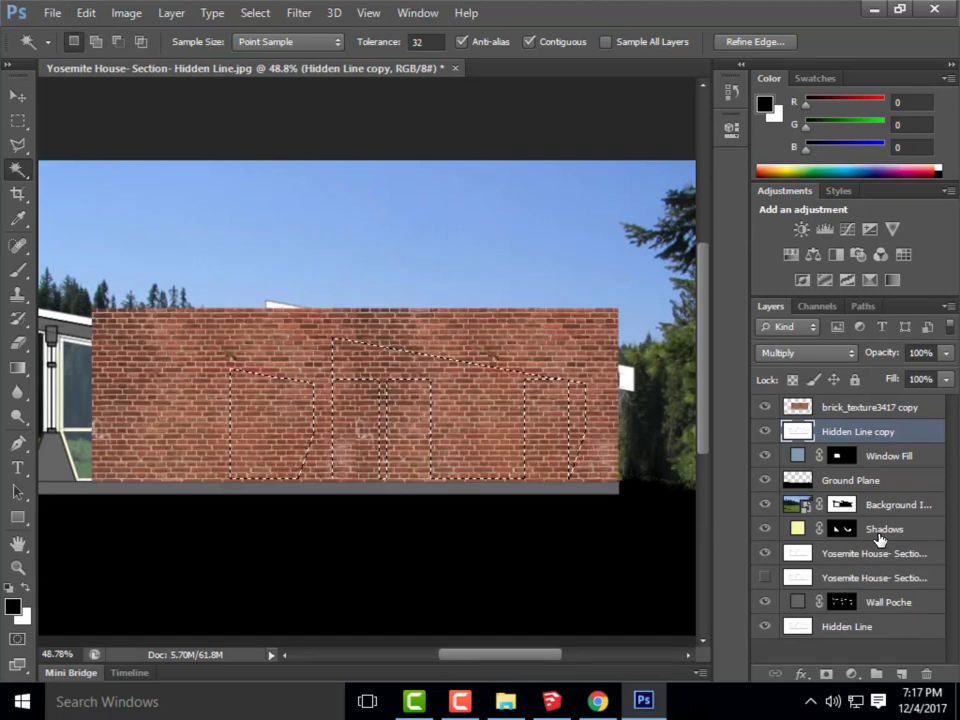
pyautogui.click(856, 410)
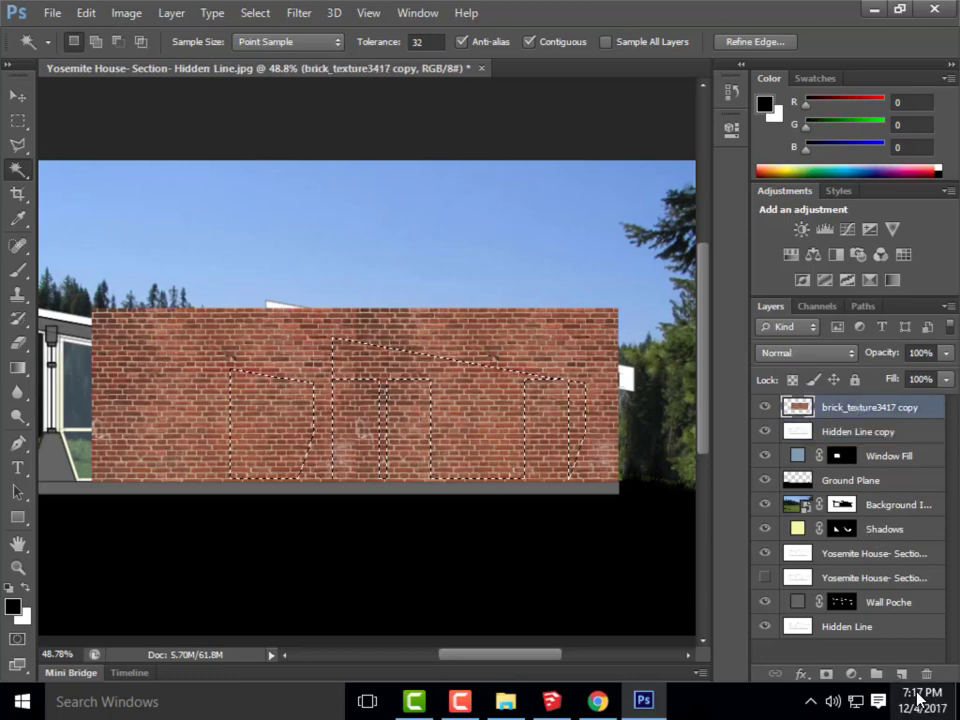
pyautogui.click(826, 677)
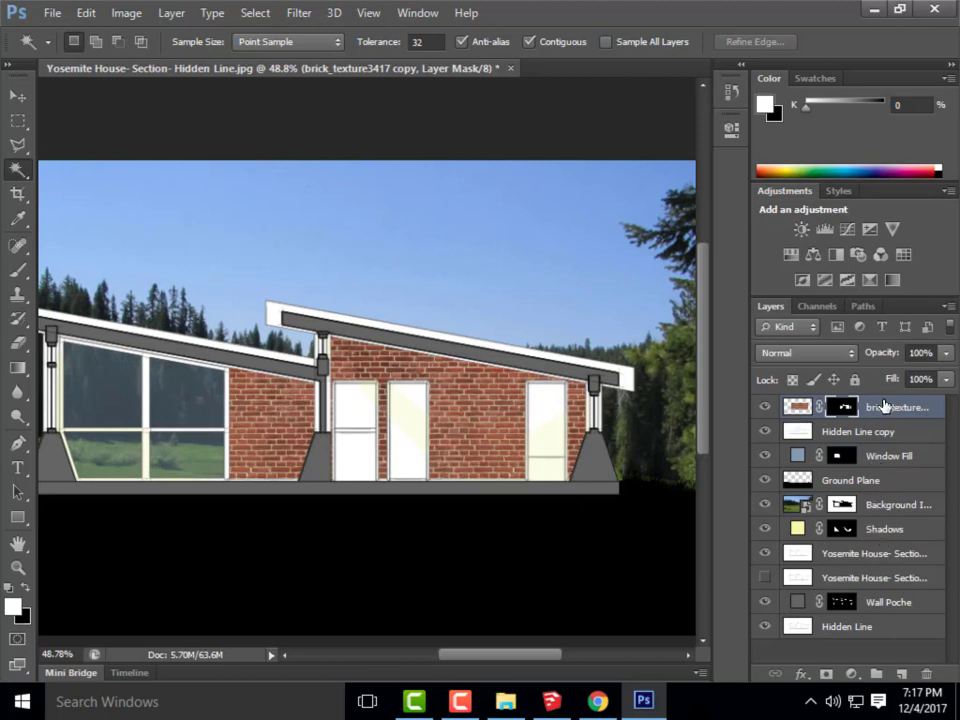
# - Set the masked brick texture layer's opacity to 80%
pyautogui.click(800, 407)
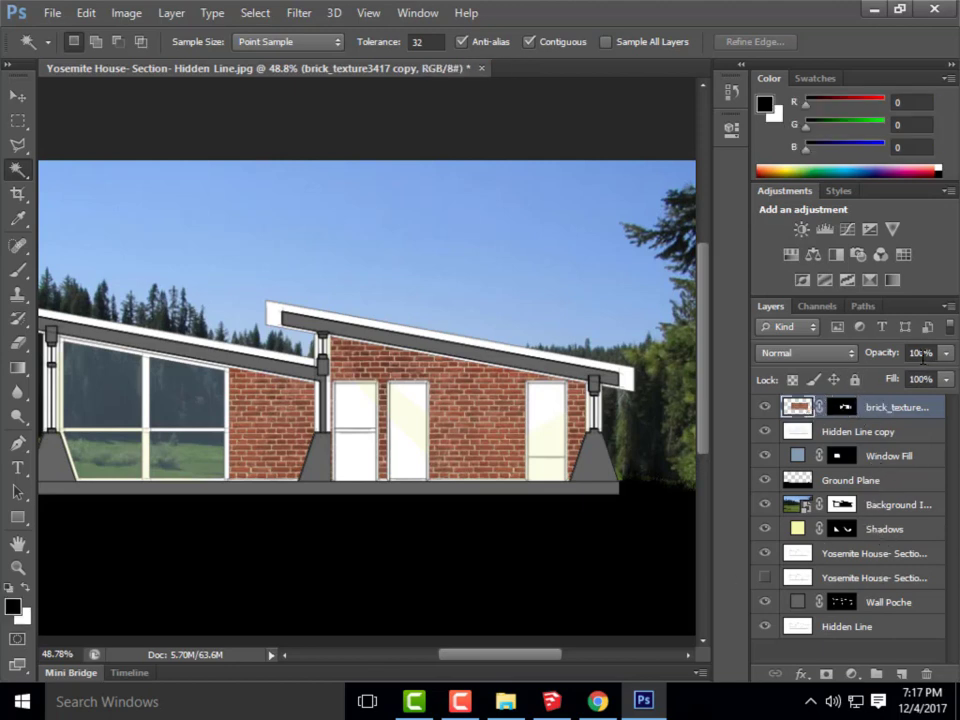
pyautogui.click(921, 352)
pyautogui.write('70')
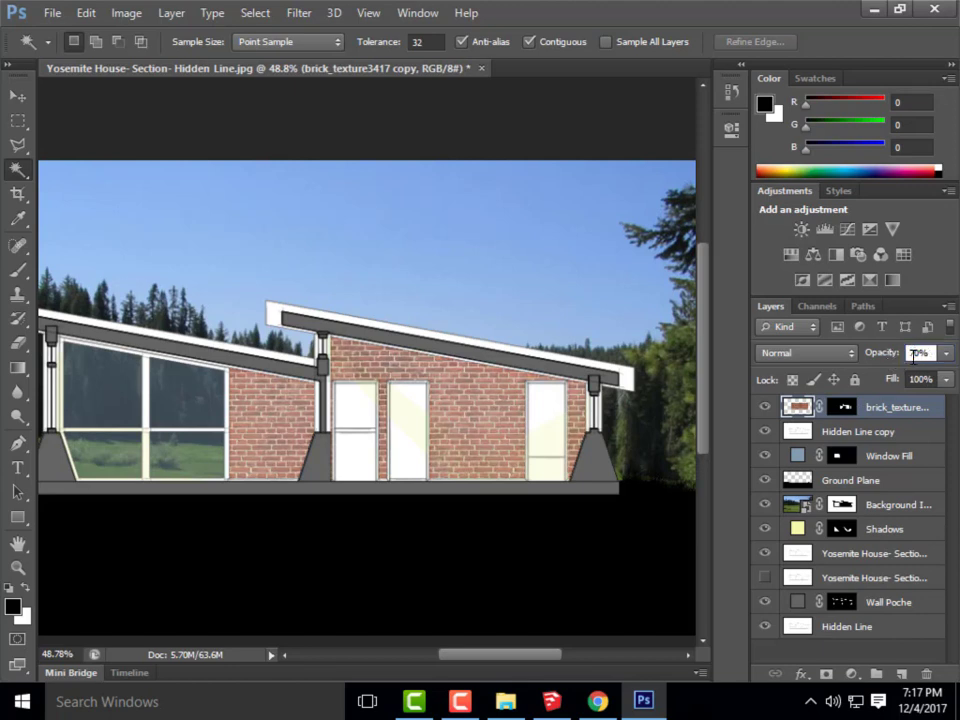
pyautogui.write('0')
pyautogui.press('Return')
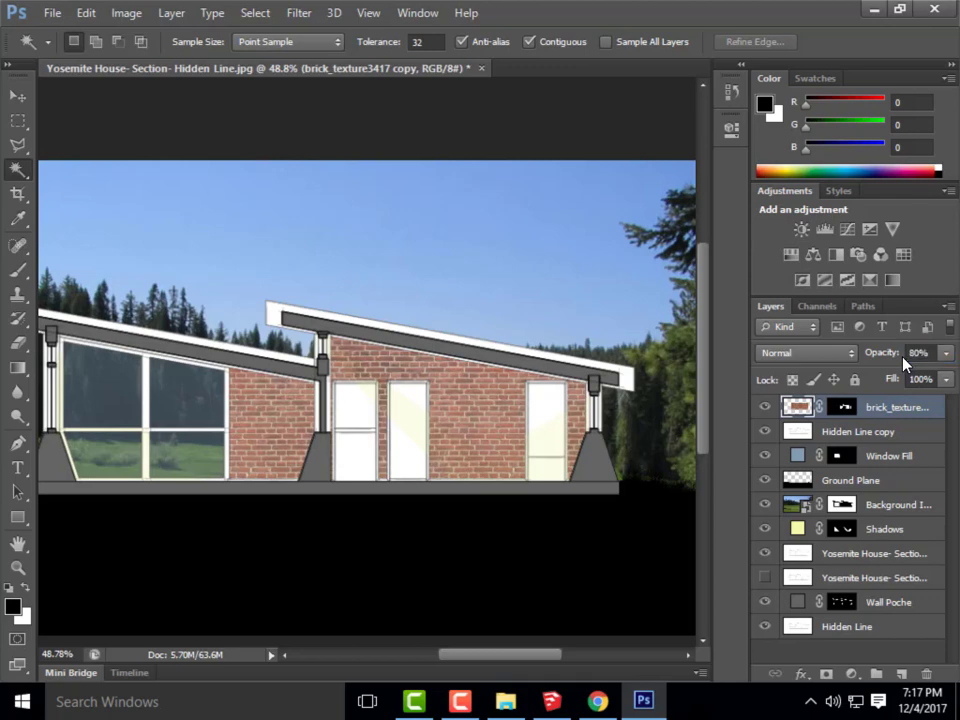
# - Move the Shadows layer above the brick texture layer and set its opacity to 20%
pyautogui.scroll(-2, 521, 347)
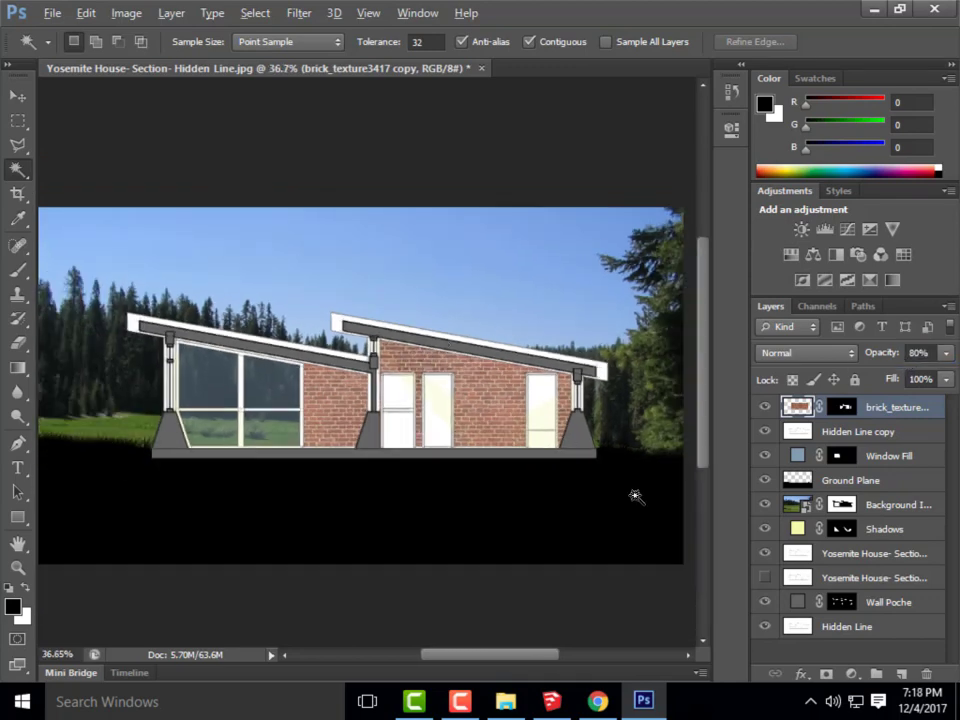
pyautogui.press('alt')
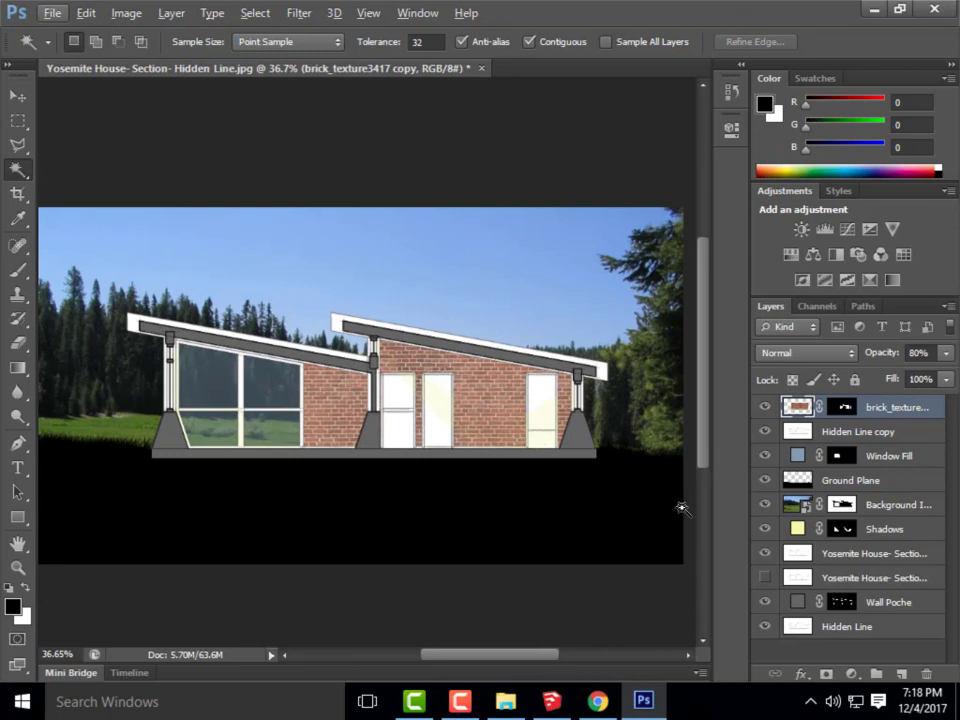
pyautogui.moveTo(903, 533); pyautogui.dragTo(903, 423)
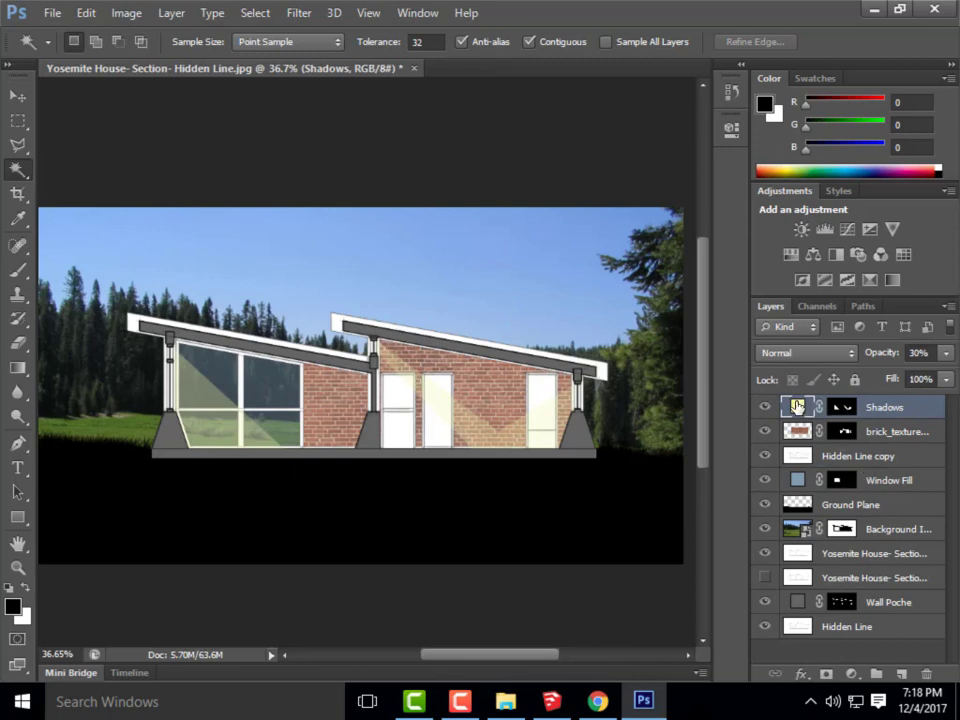
pyautogui.click(911, 352)
pyautogui.write('20')
pyautogui.press('Return')
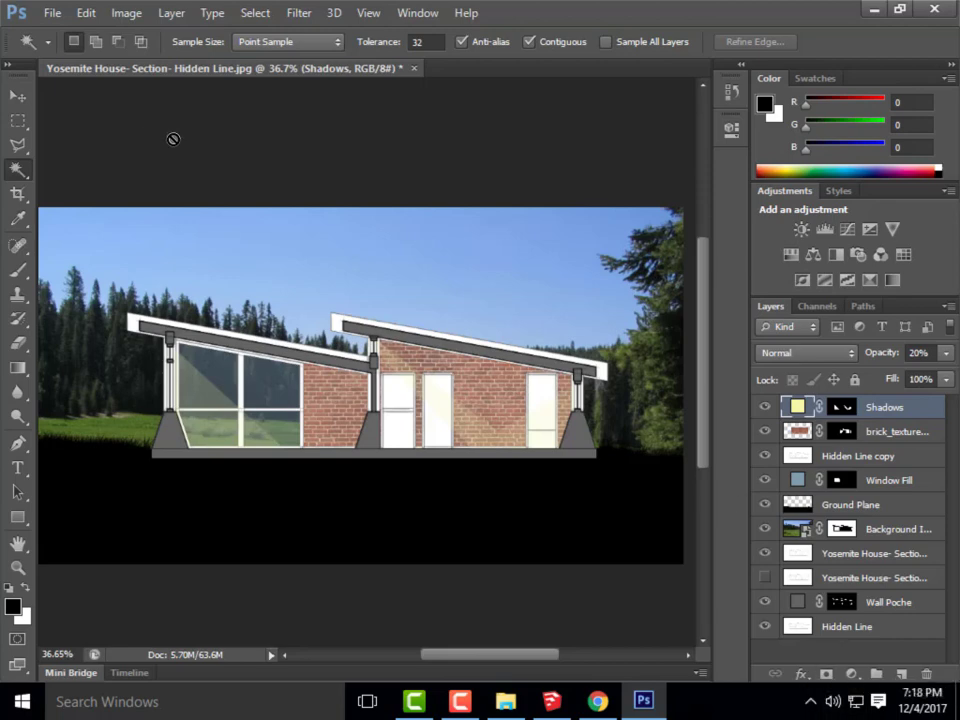
# - Place the colour image People-1 from the People folder into the section
pyautogui.click(55, 14)
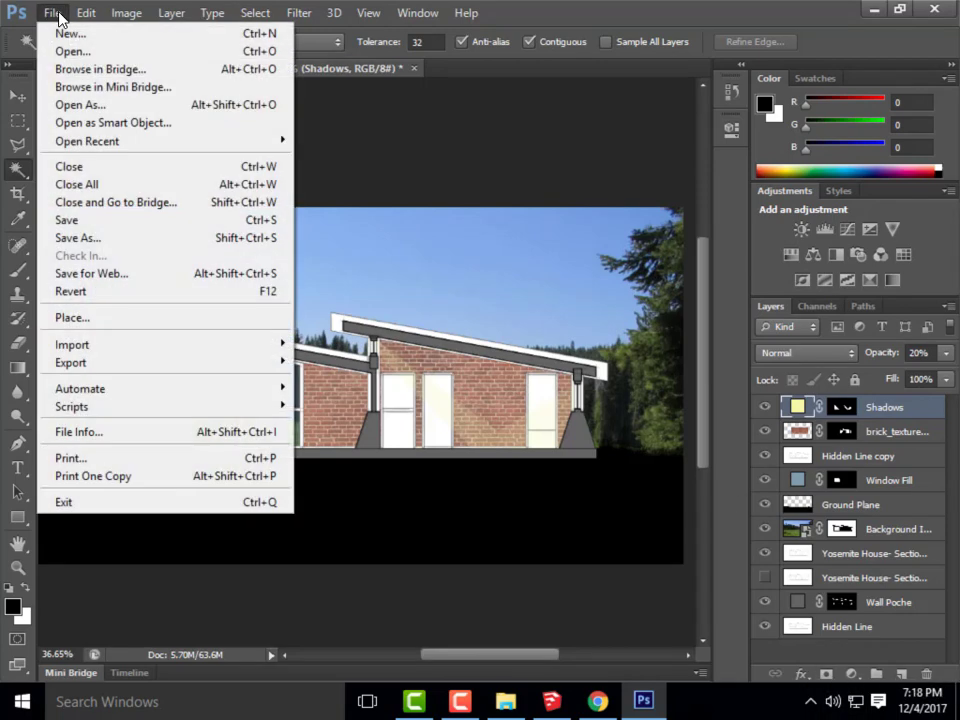
pyautogui.click(92, 316)
pyautogui.doubleClick(364, 150)
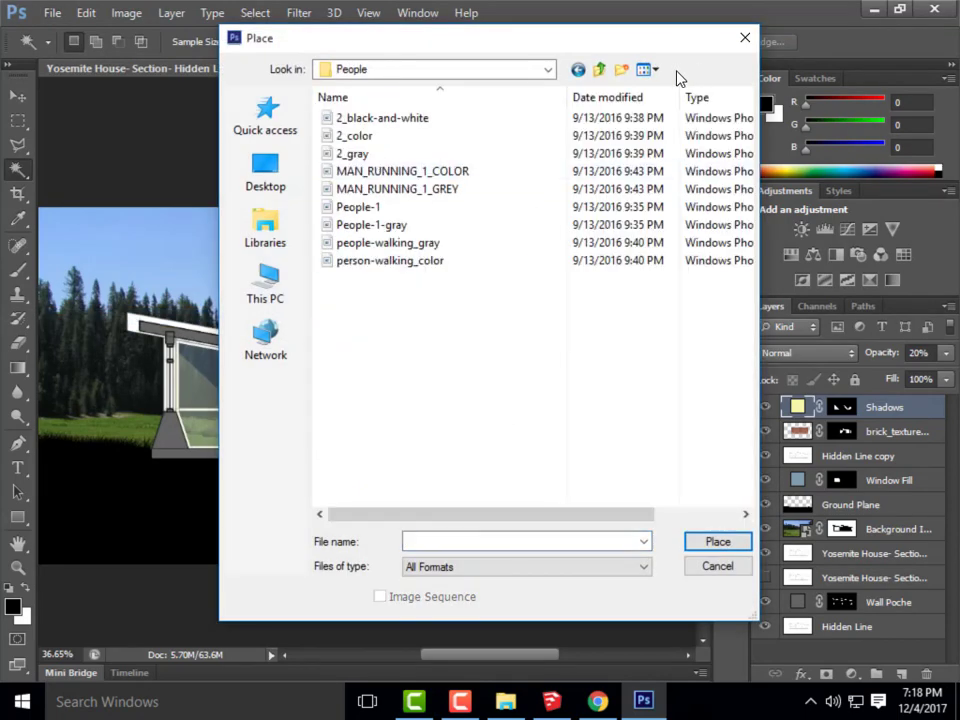
pyautogui.click(656, 72)
pyautogui.click(708, 117)
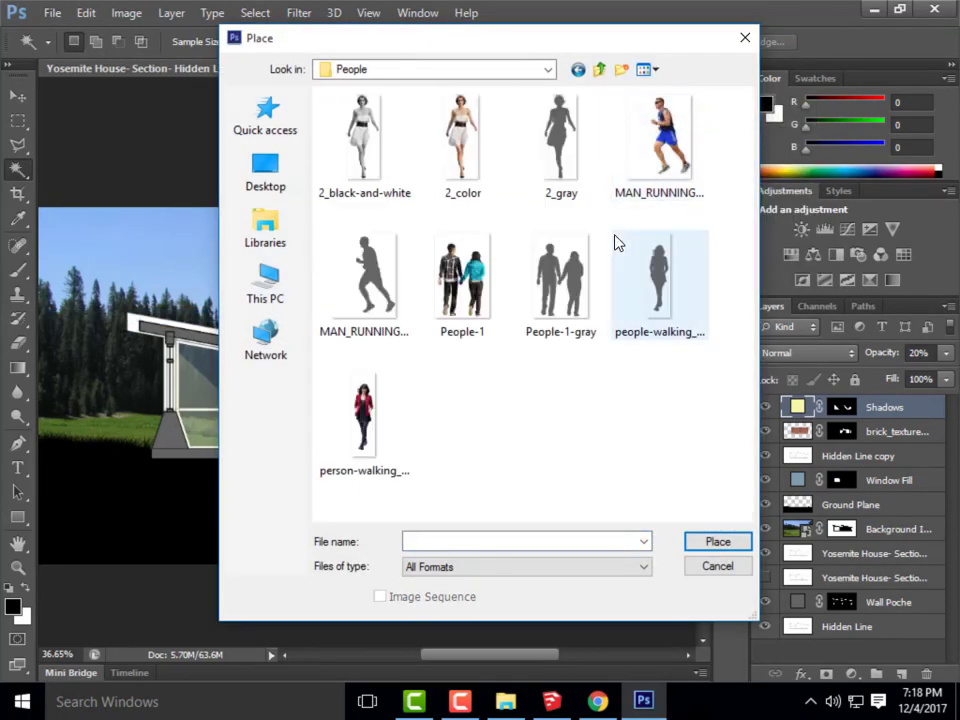
pyautogui.click(462, 283)
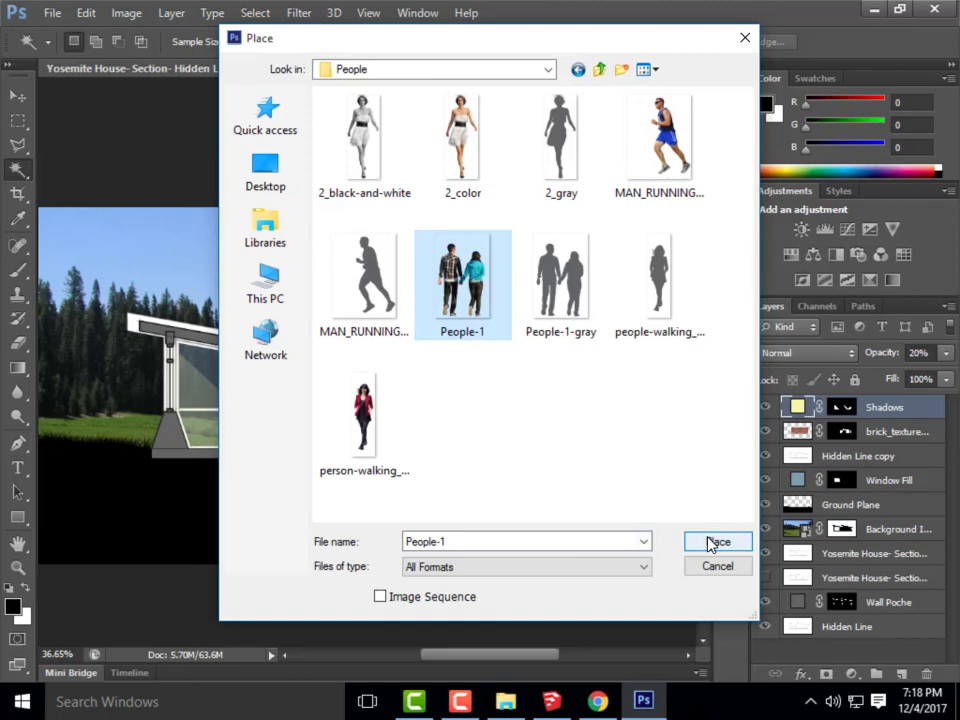
pyautogui.click(716, 542)
# - Scale the placed couple to about 32% on the grass left of the house and move their layer directly below Ground Plane
pyautogui.moveTo(450, 237); pyautogui.dragTo(327, 388)
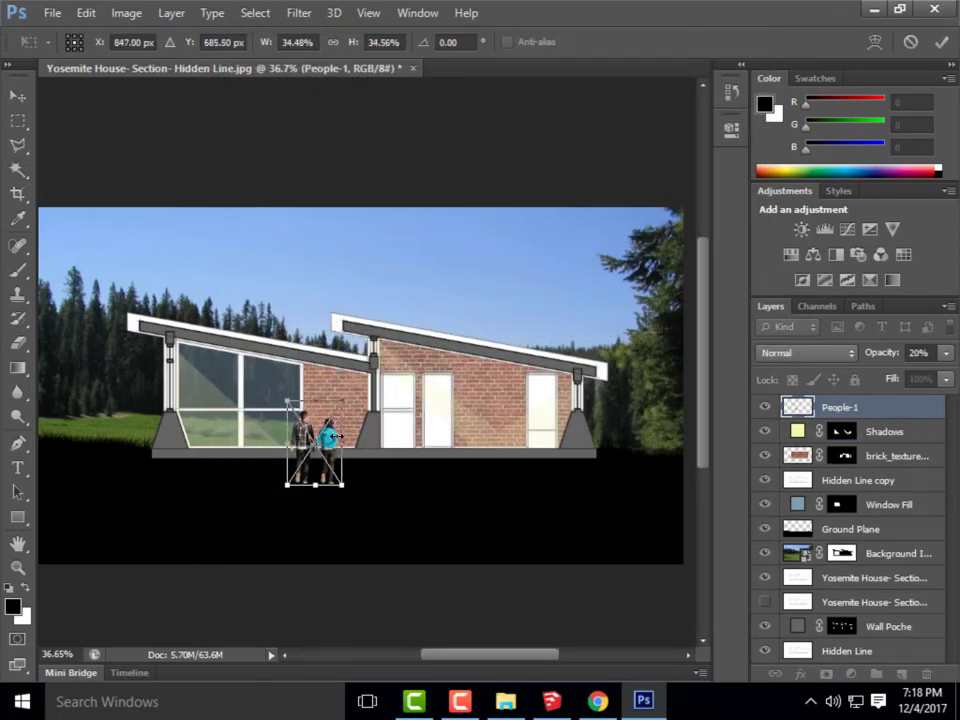
pyautogui.moveTo(327, 438); pyautogui.dragTo(135, 368)
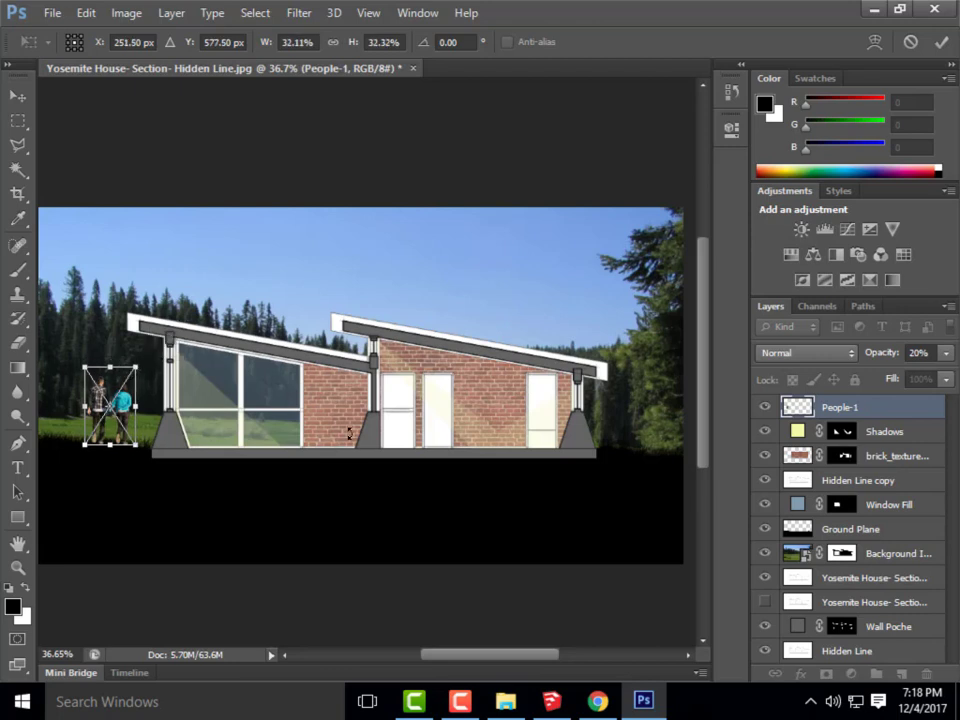
pyautogui.click(20, 95)
pyautogui.click(439, 274)
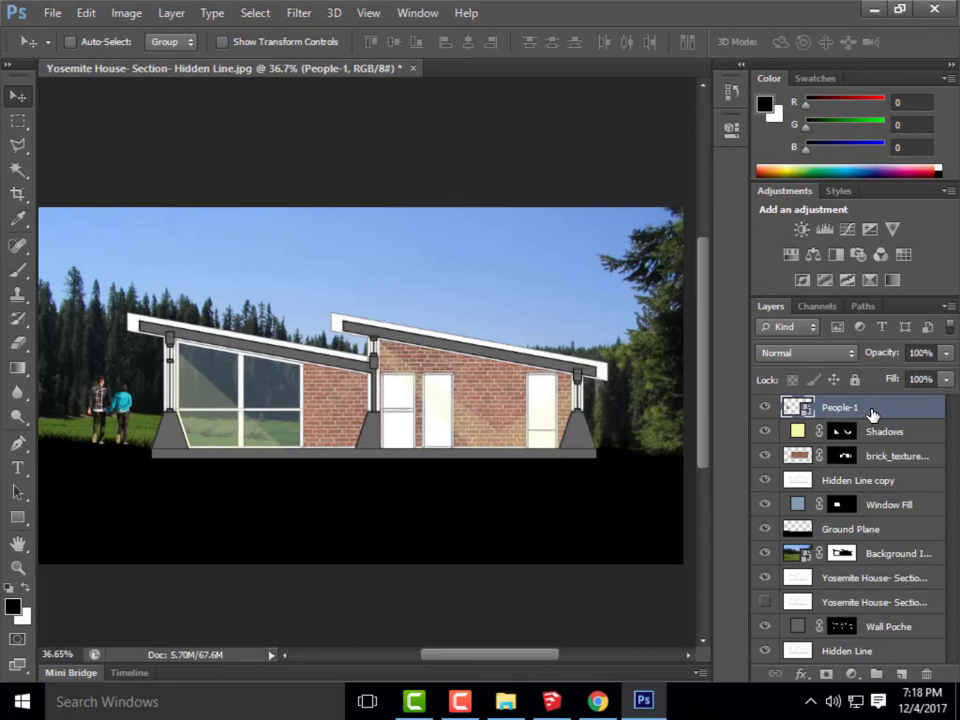
pyautogui.moveTo(884, 414); pyautogui.dragTo(878, 541)
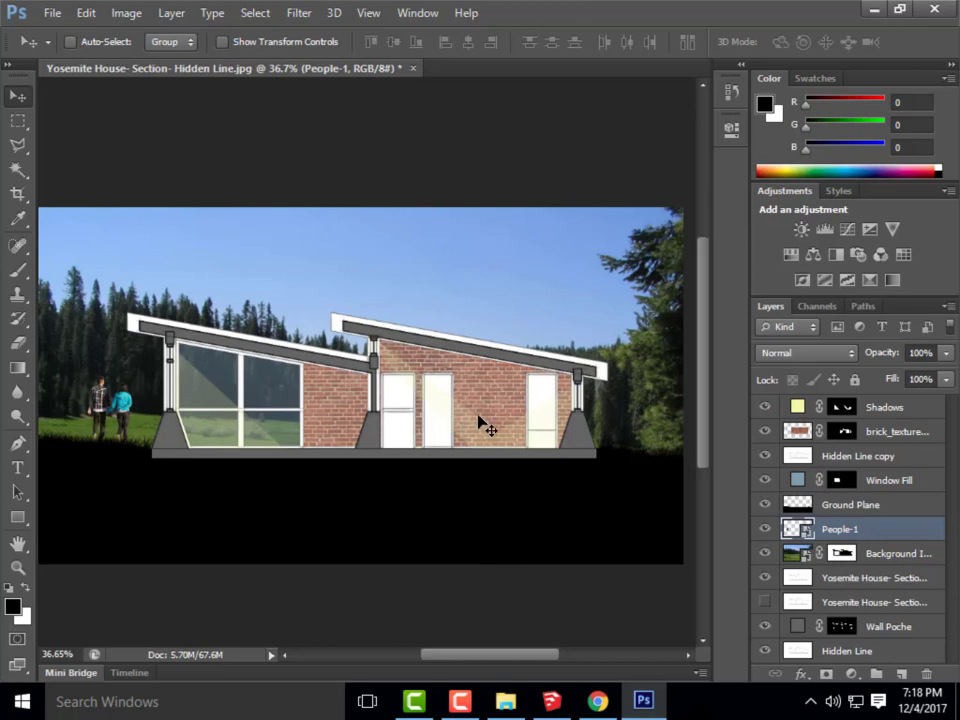
# - On the Hidden Line layer, select the large window's mullions and the left wall's window framing with the Magic Wand
pyautogui.scroll(3, 207, 383)
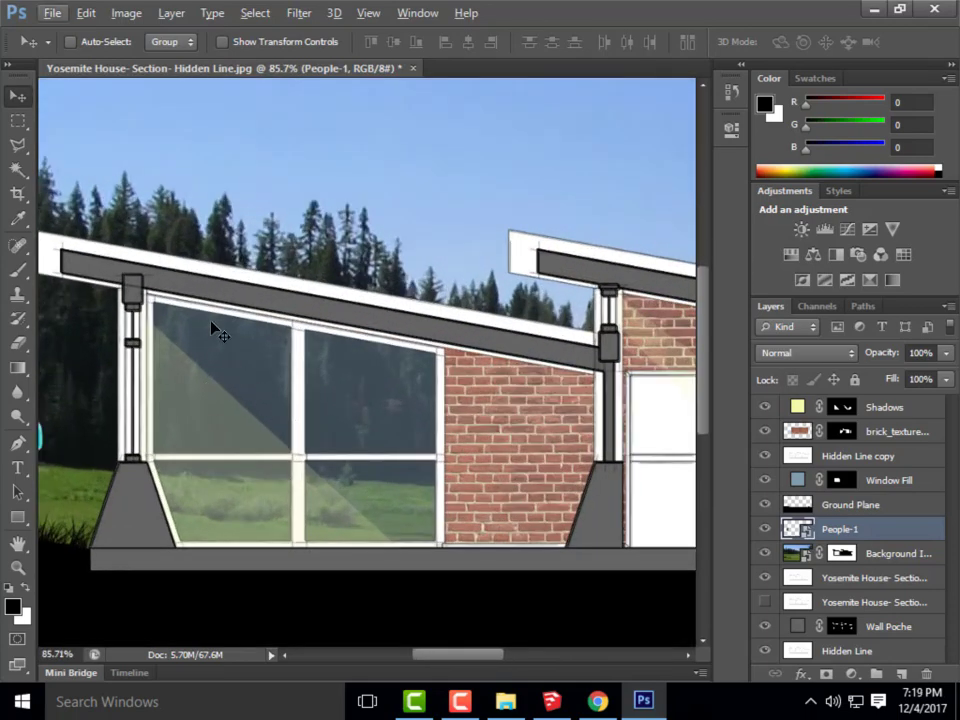
pyautogui.keyDown('ctrl'); pyautogui.click(585, 478); pyautogui.keyUp('ctrl')
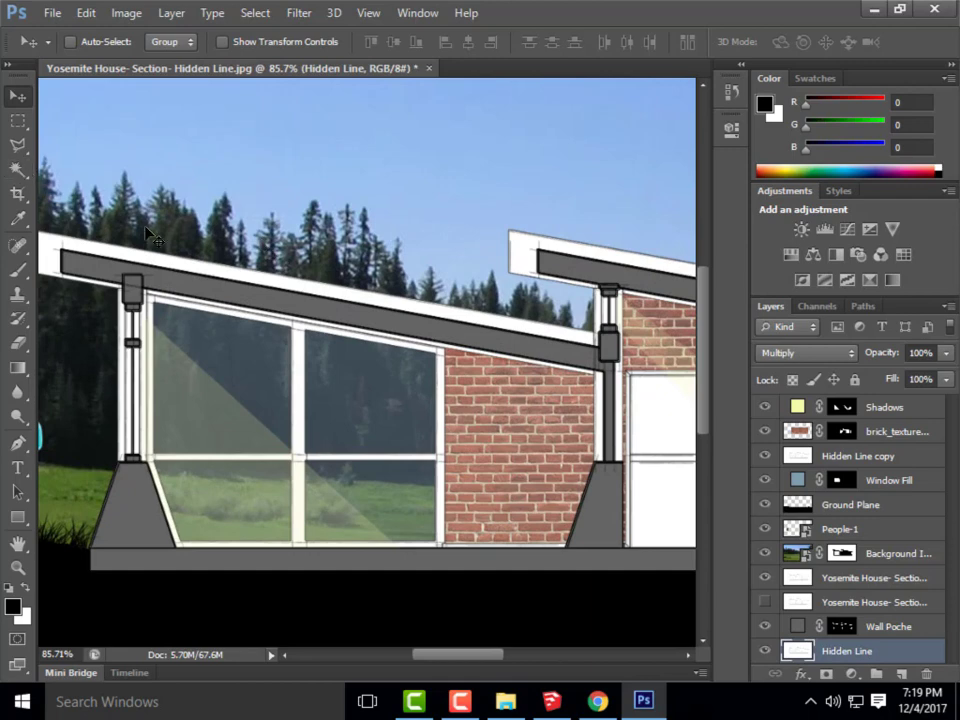
pyautogui.click(18, 169)
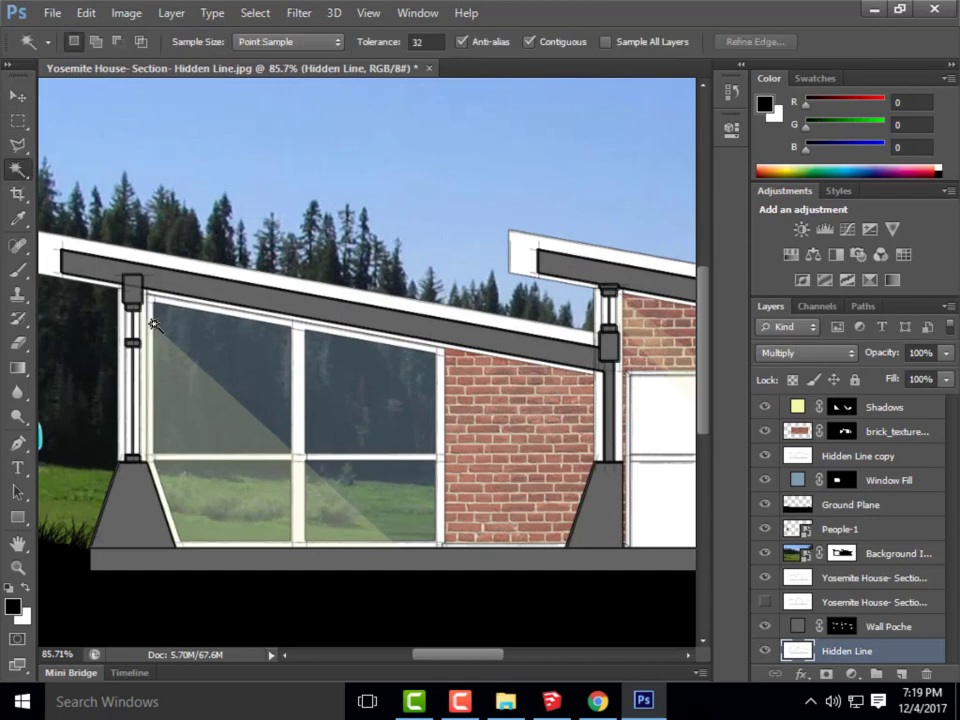
pyautogui.scroll(2, 152, 323)
pyautogui.click(150, 317)
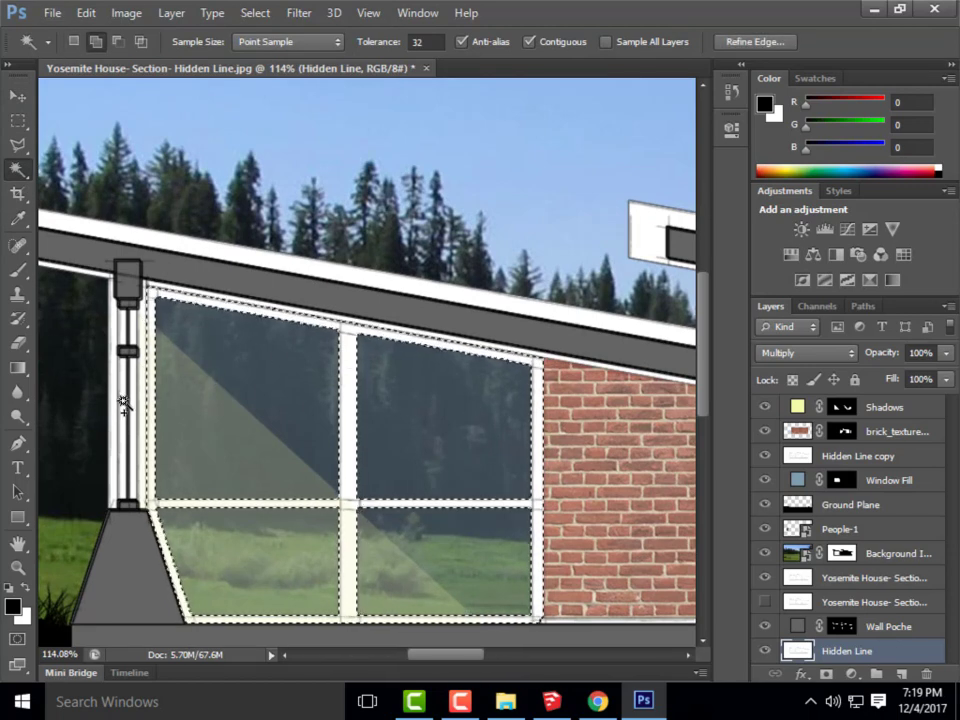
pyautogui.click(130, 345)
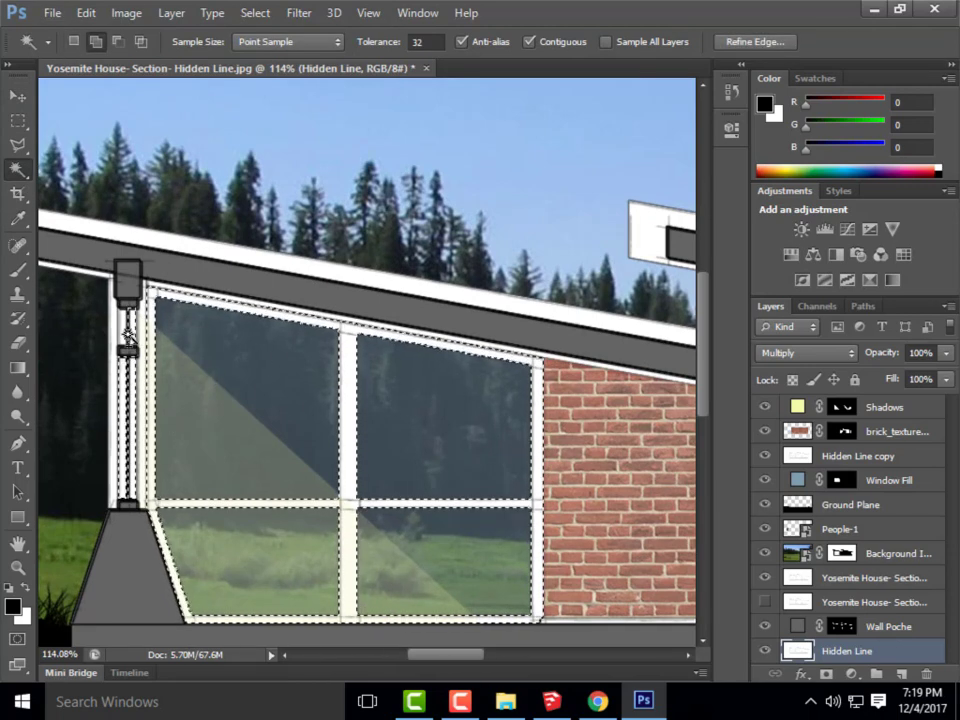
# - Add the framing around the middle column and the trim of the two doors beside it to the selection
pyautogui.scroll(-4, 121, 307)
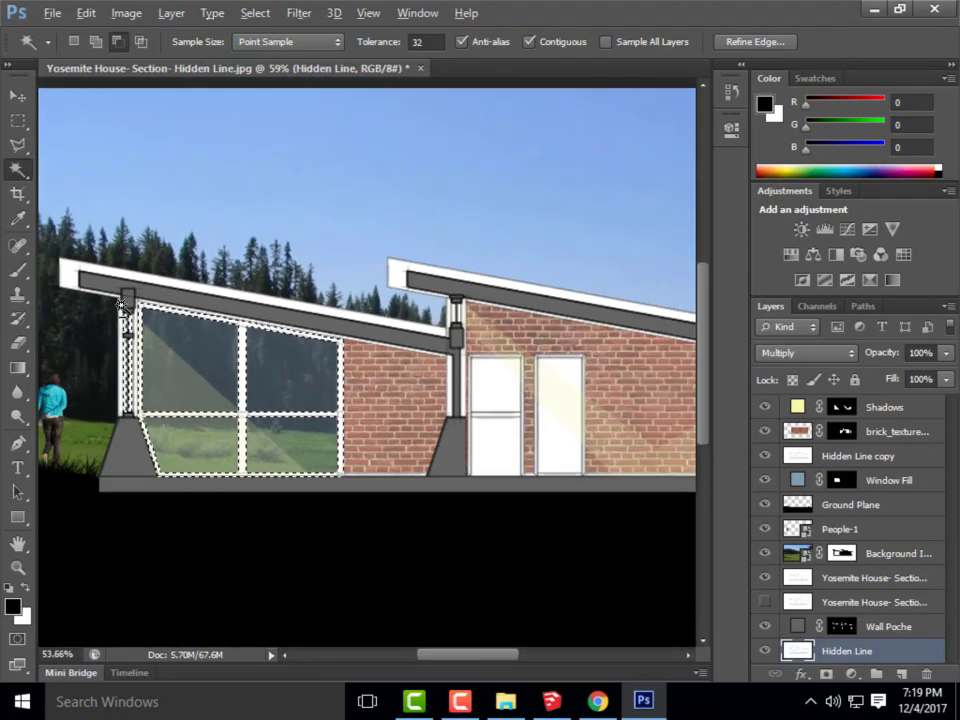
pyautogui.scroll(4, 463, 398)
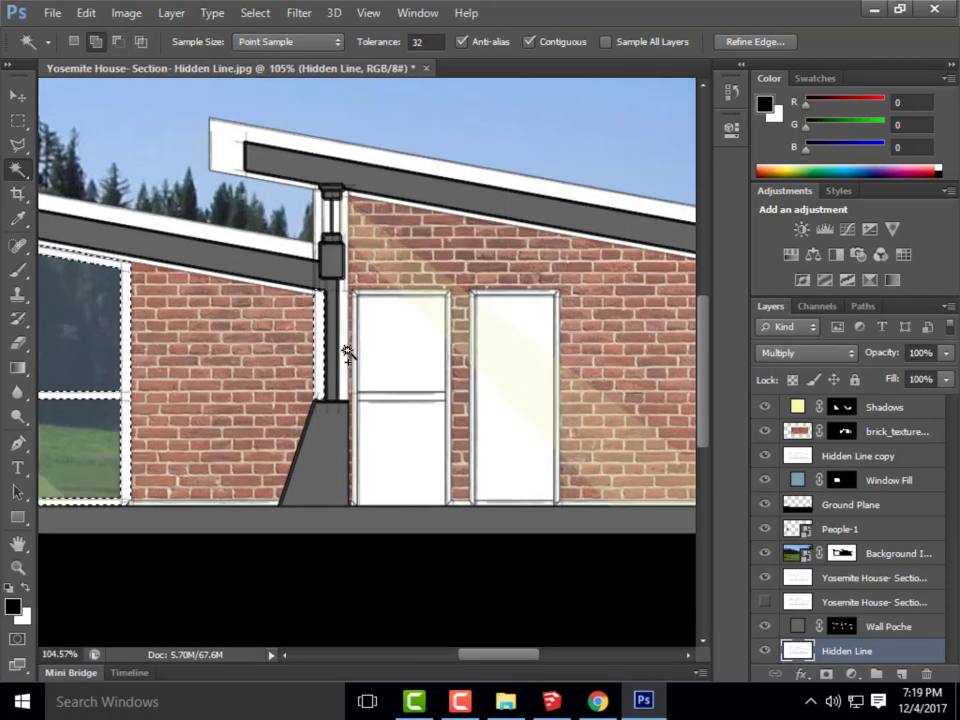
pyautogui.click(329, 215)
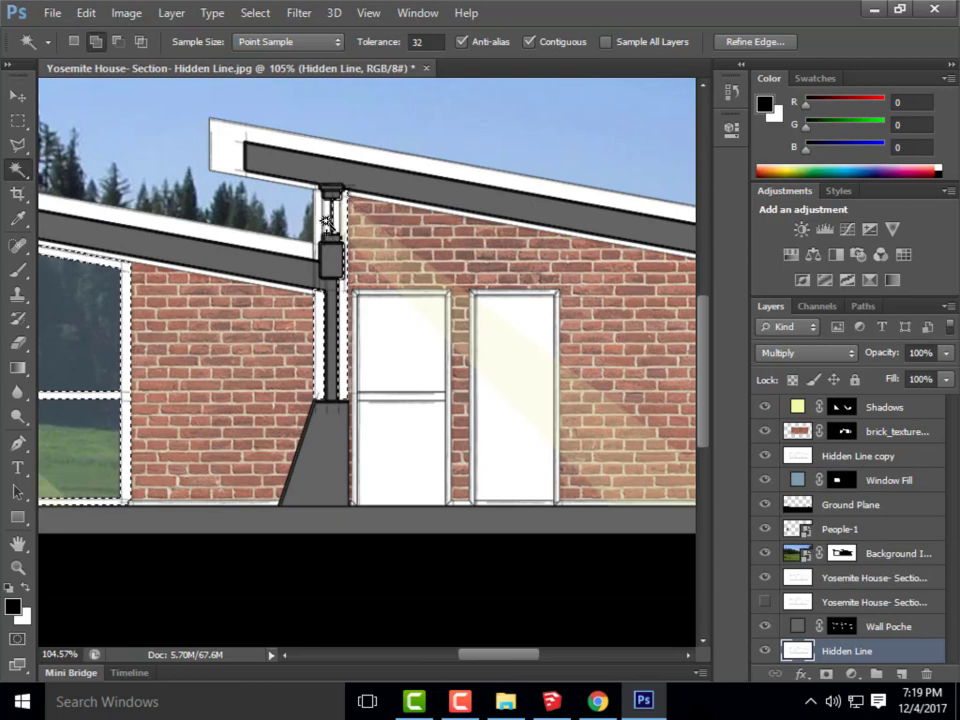
pyautogui.scroll(-2, 146, 250)
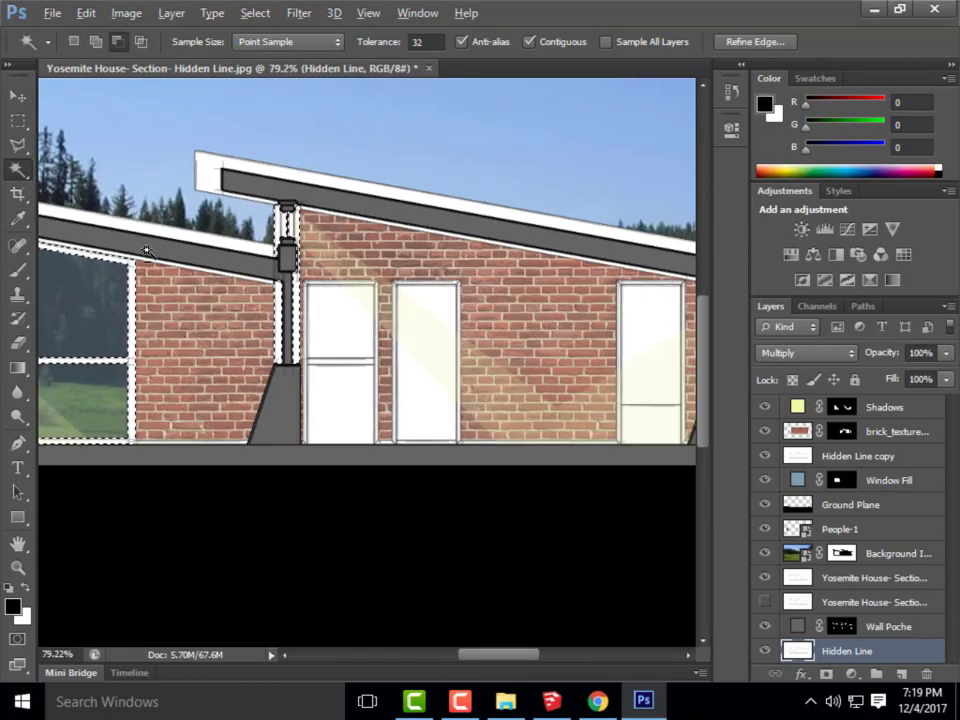
pyautogui.scroll(2, 146, 250)
pyautogui.click(274, 248)
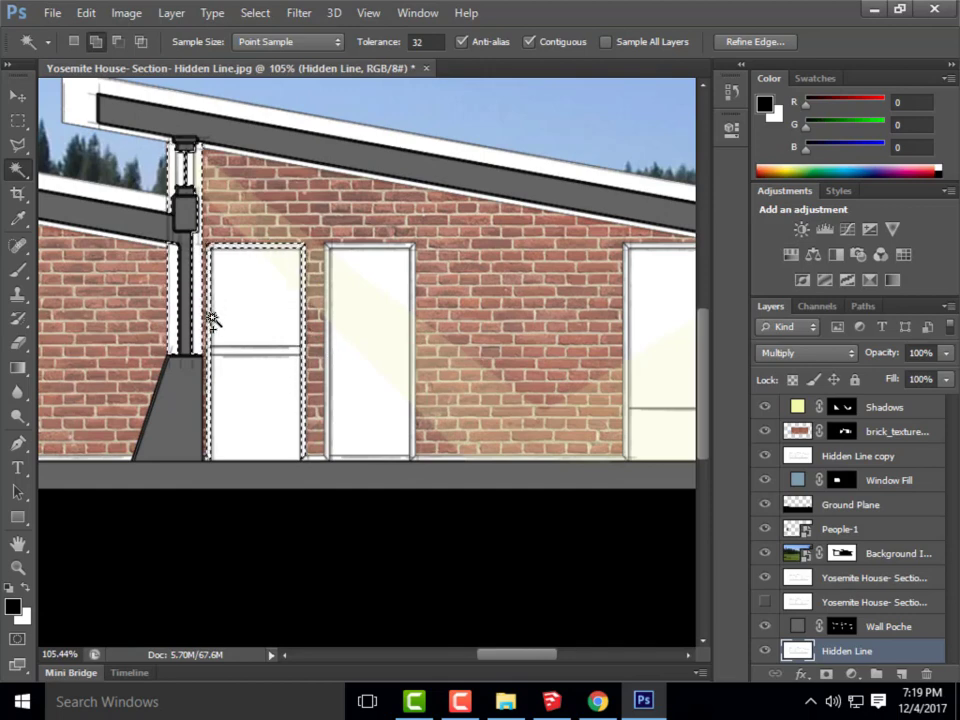
pyautogui.click(345, 292)
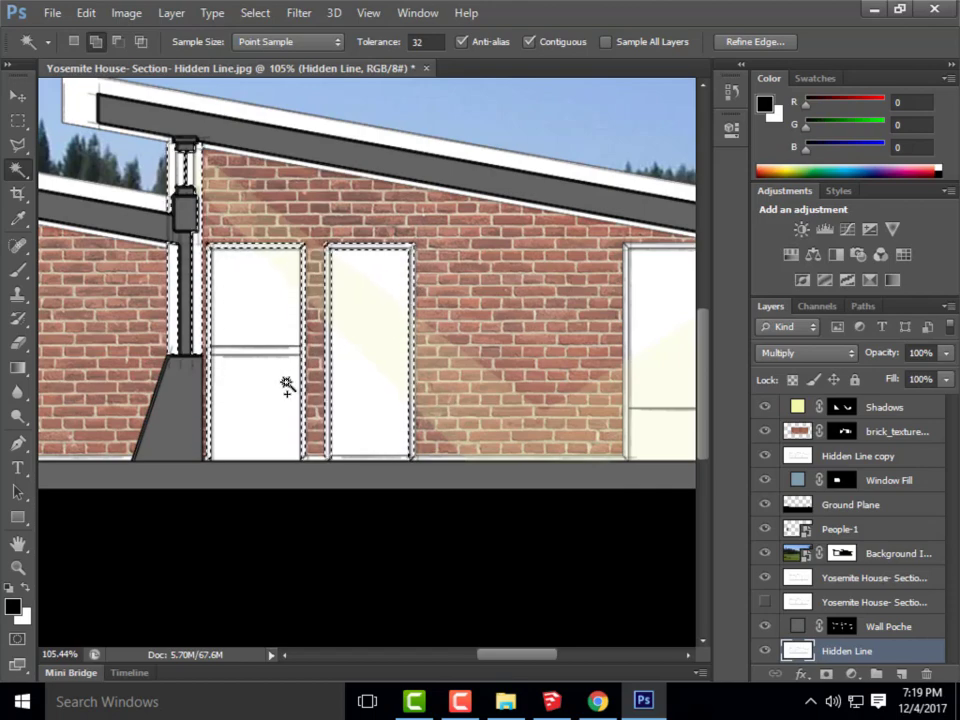
# - Add the rightmost door's trim and the right wall's window framing to the selection, and check the selected framing across the house
pyautogui.press('alt')
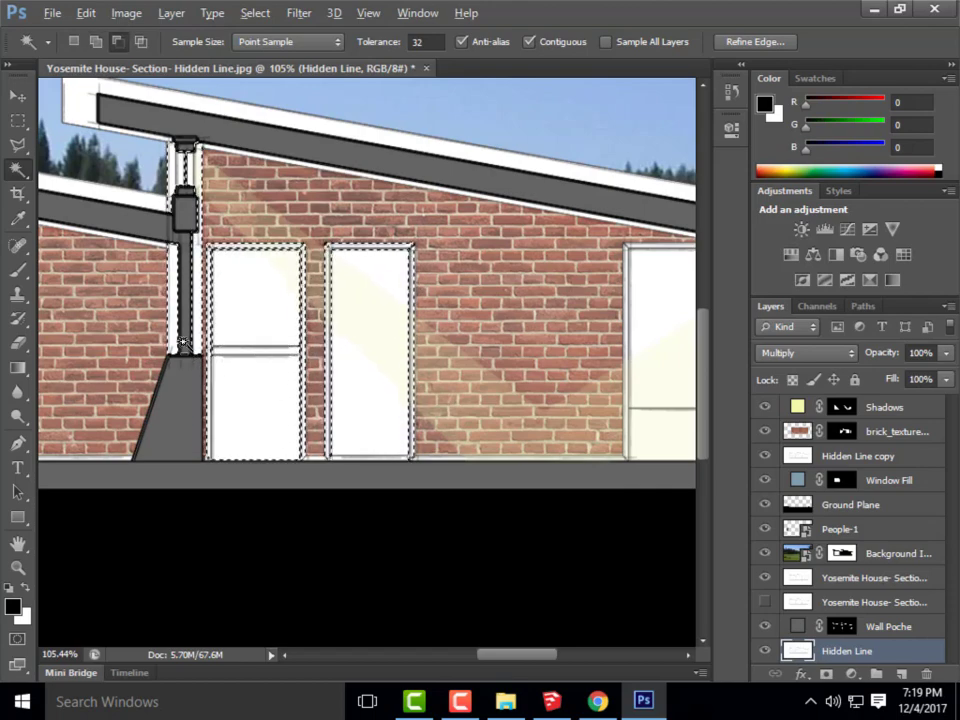
pyautogui.scroll(-3, 183, 343)
pyautogui.scroll(5, 403, 332)
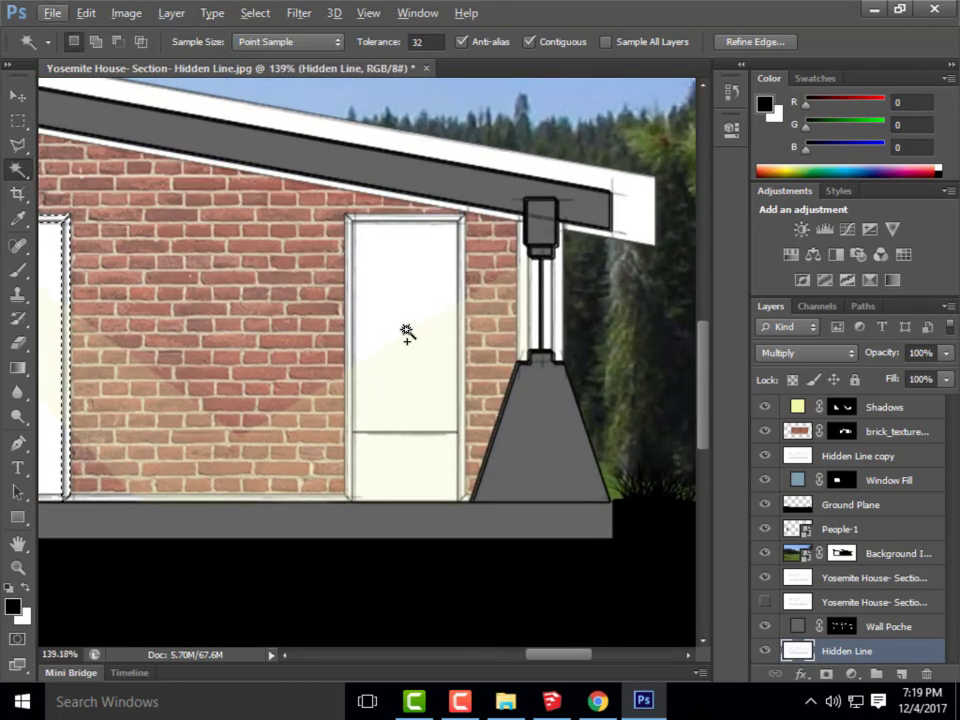
pyautogui.click(459, 242)
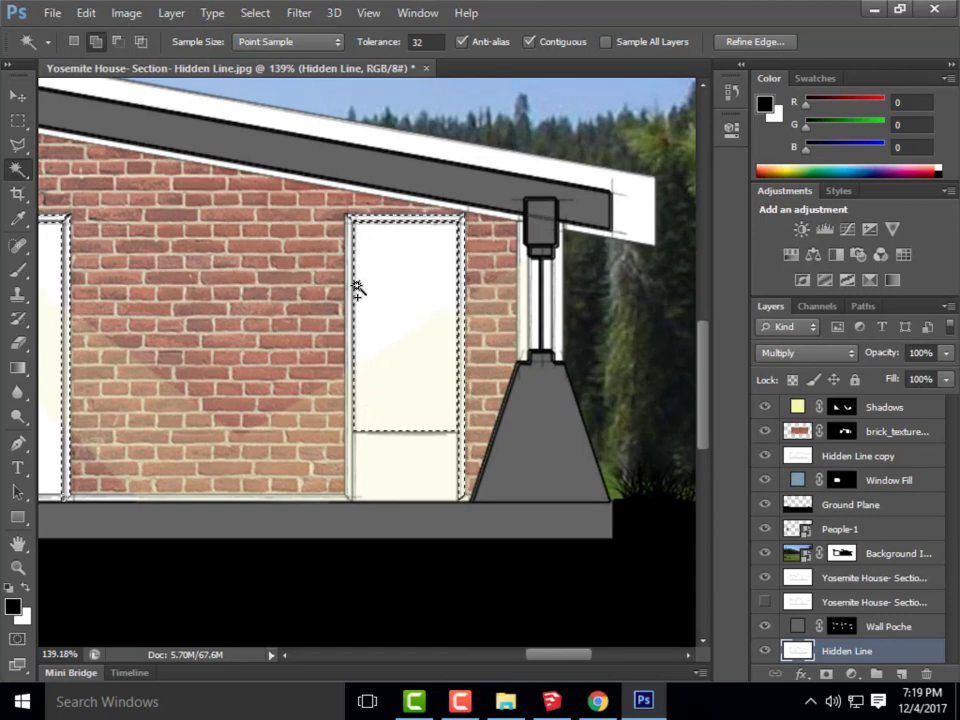
pyautogui.click(538, 318)
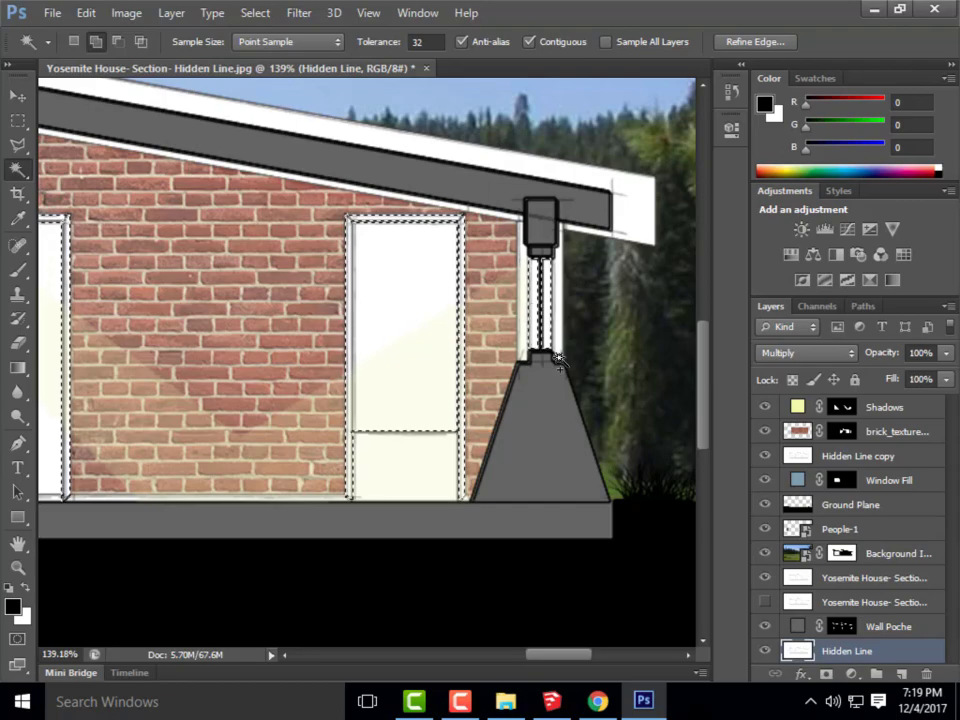
pyautogui.scroll(-5, 471, 343)
pyautogui.scroll(3, 284, 284)
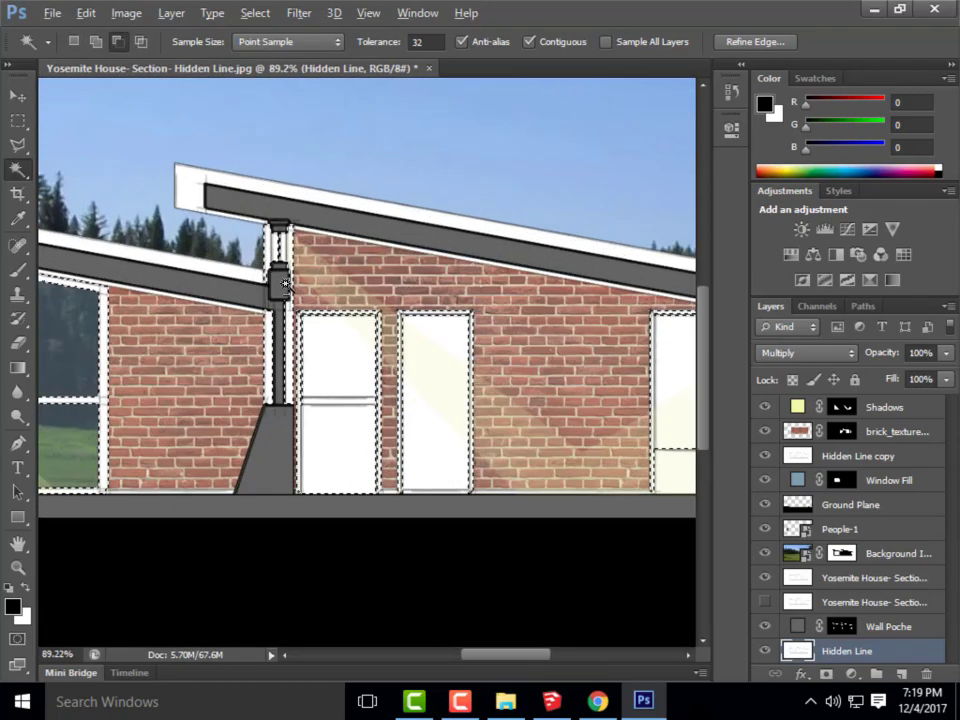
pyautogui.scroll(-3, 578, 300)
pyautogui.scroll(5, 429, 283)
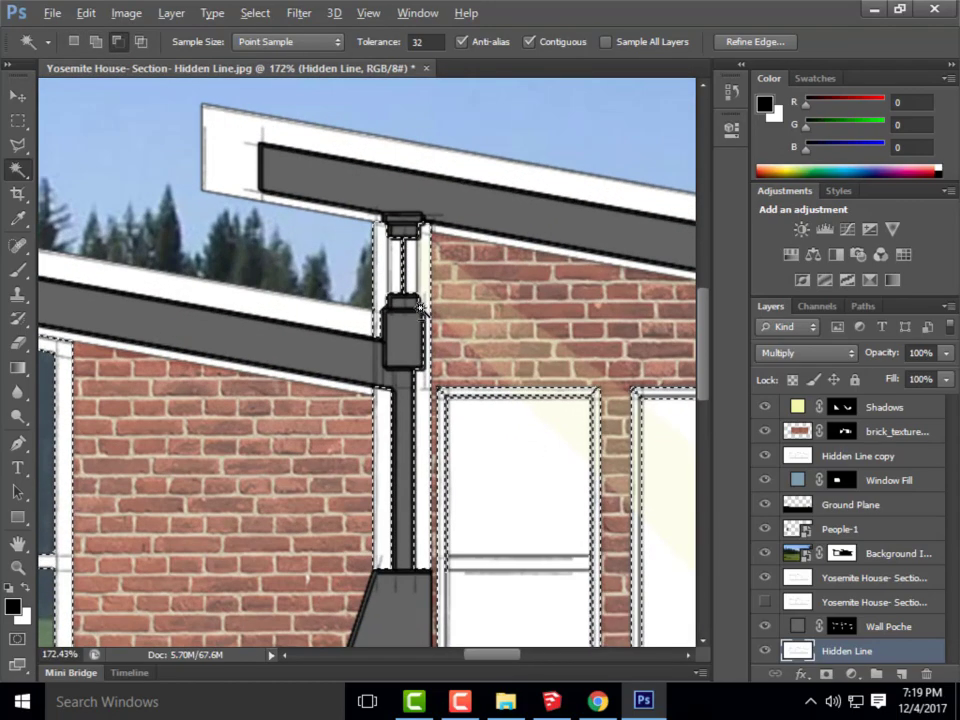
pyautogui.scroll(-6, 462, 275)
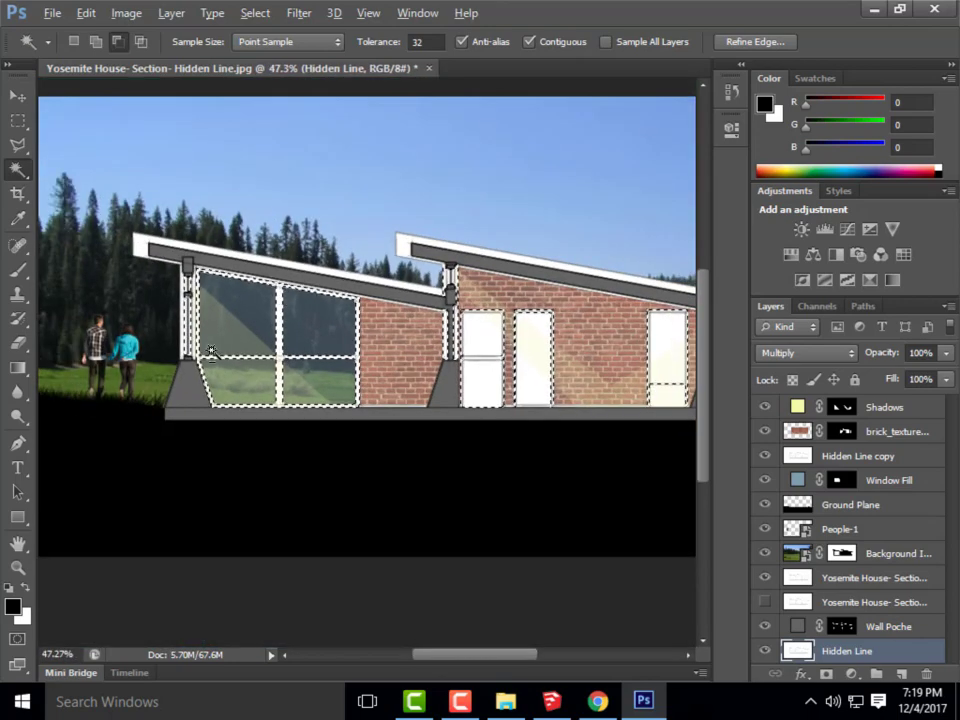
# - Create a solid color fill layer named Windows Mullions Trim from the selection, coloured light grey (cbc5c5)
pyautogui.scroll(-2, 330, 330)
pyautogui.scroll(2, 453, 318)
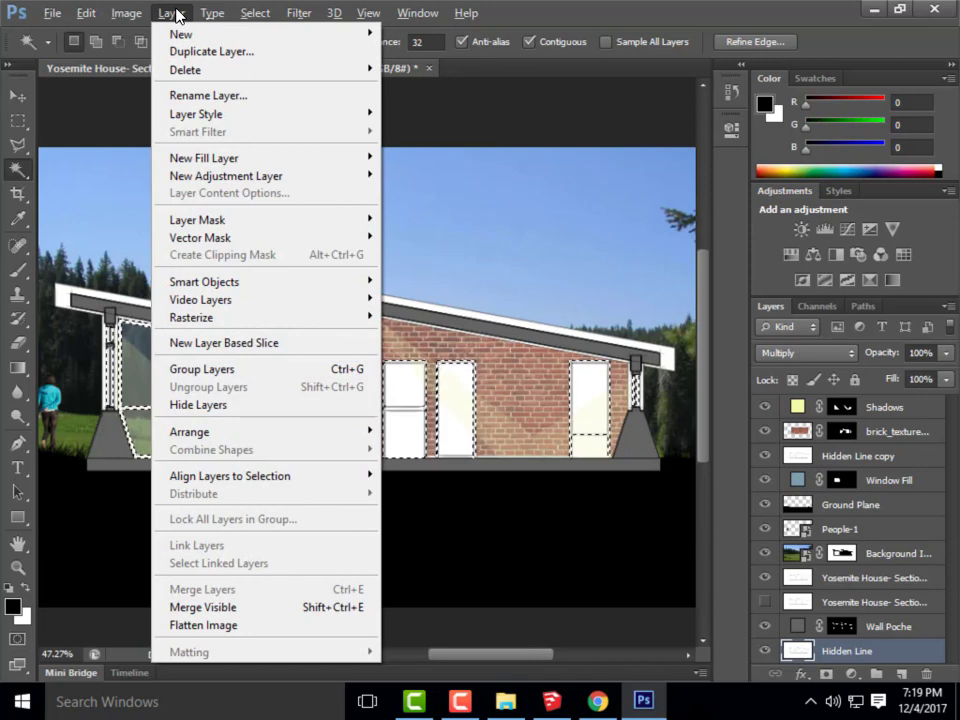
pyautogui.moveTo(206, 157)
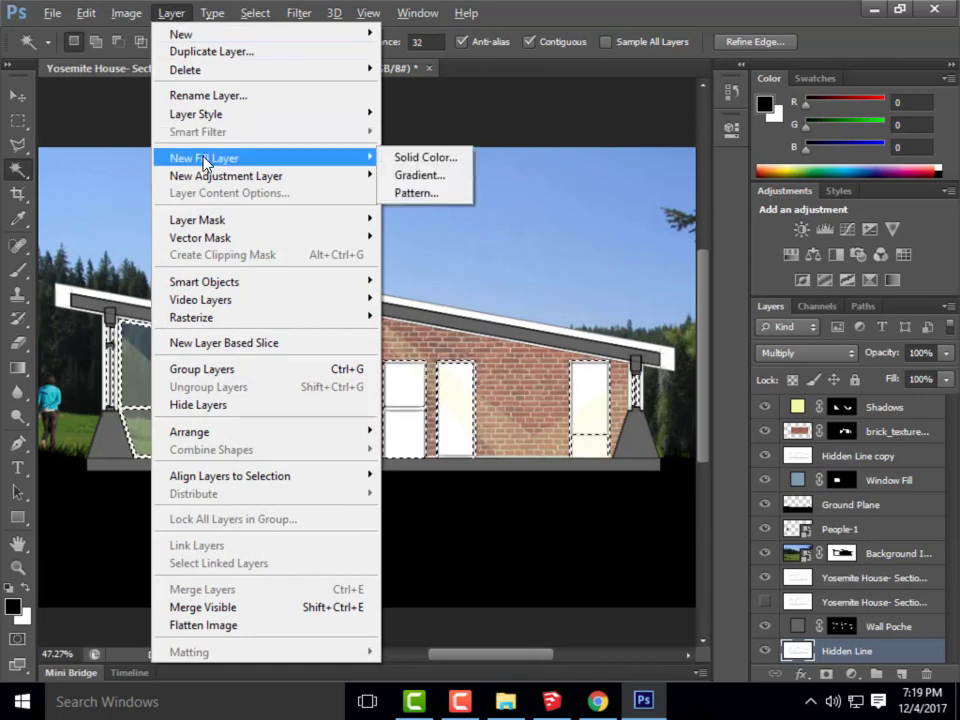
pyautogui.click(420, 157)
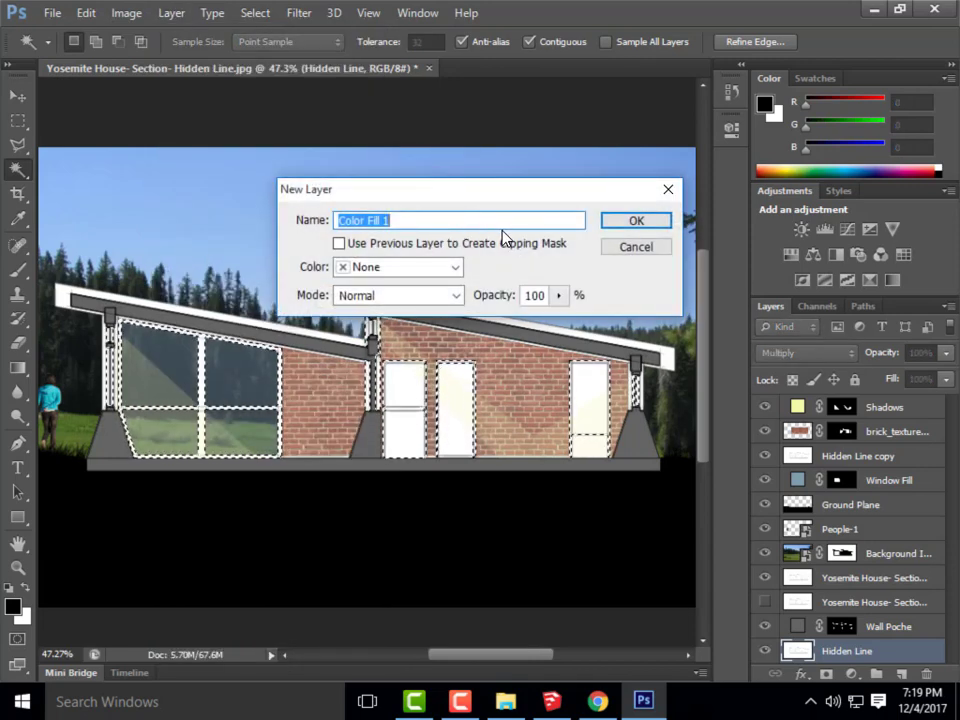
pyautogui.press('BackSpace')
pyautogui.write('Win')
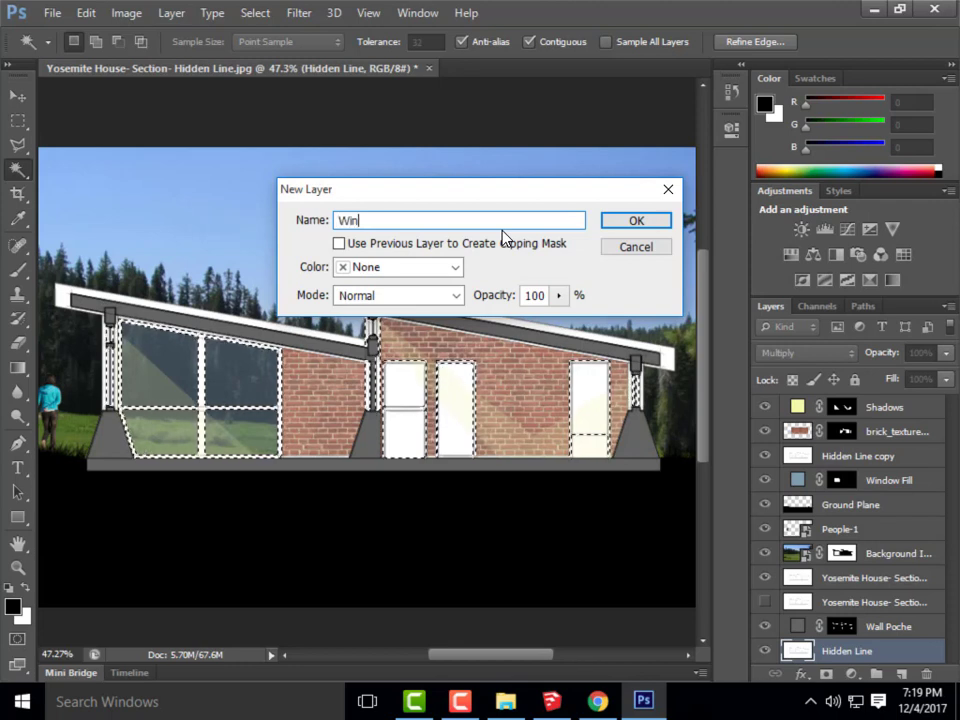
pyautogui.write('dows Mull')
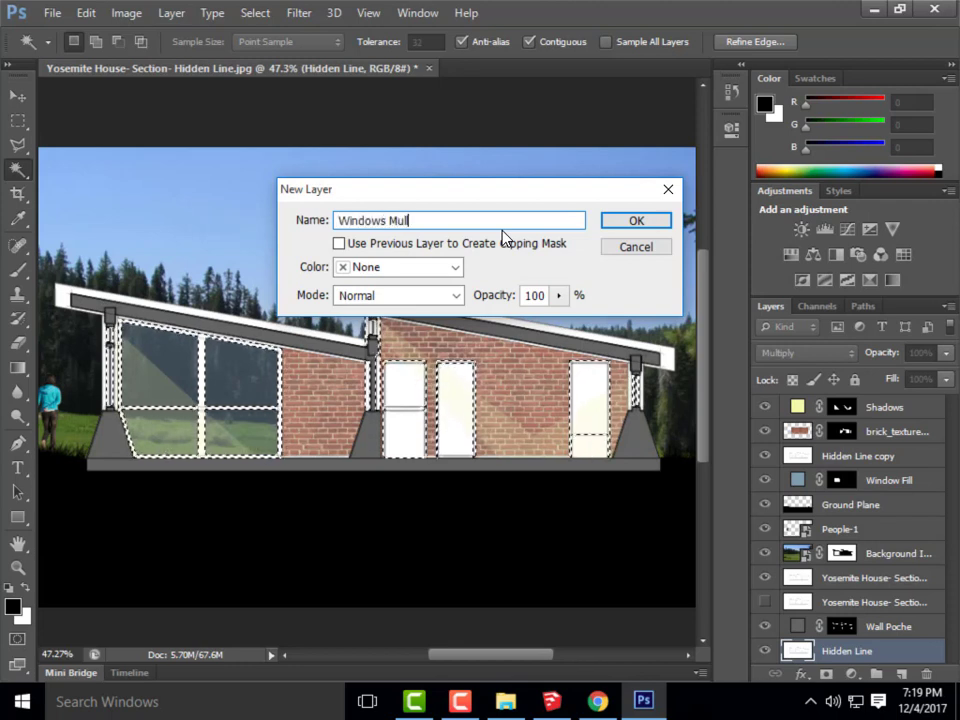
pyautogui.write('ions Tr')
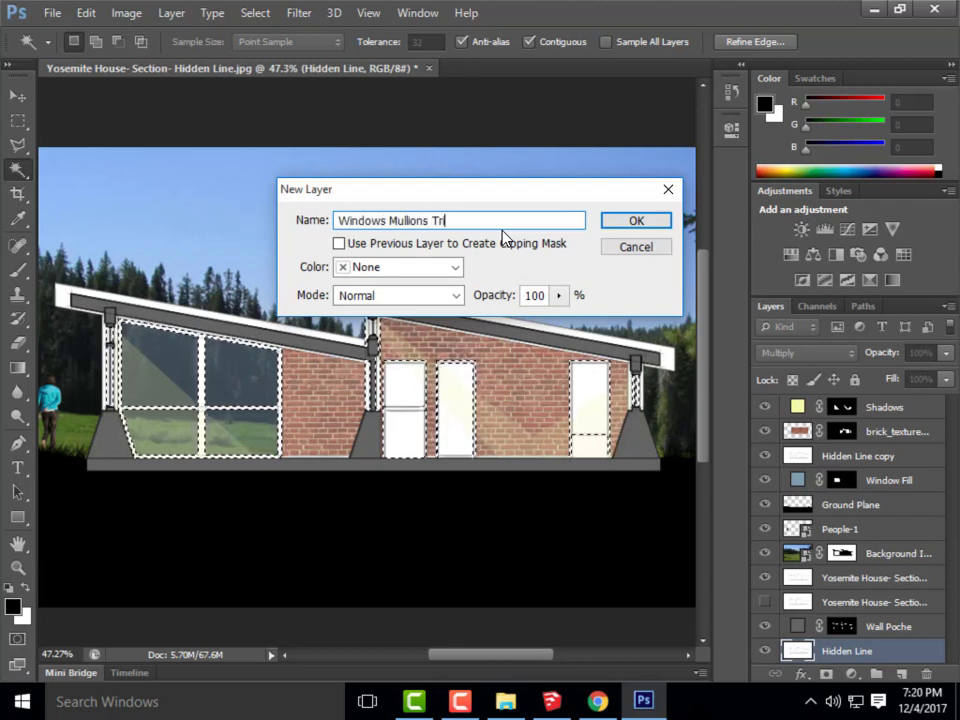
pyautogui.press('Return')
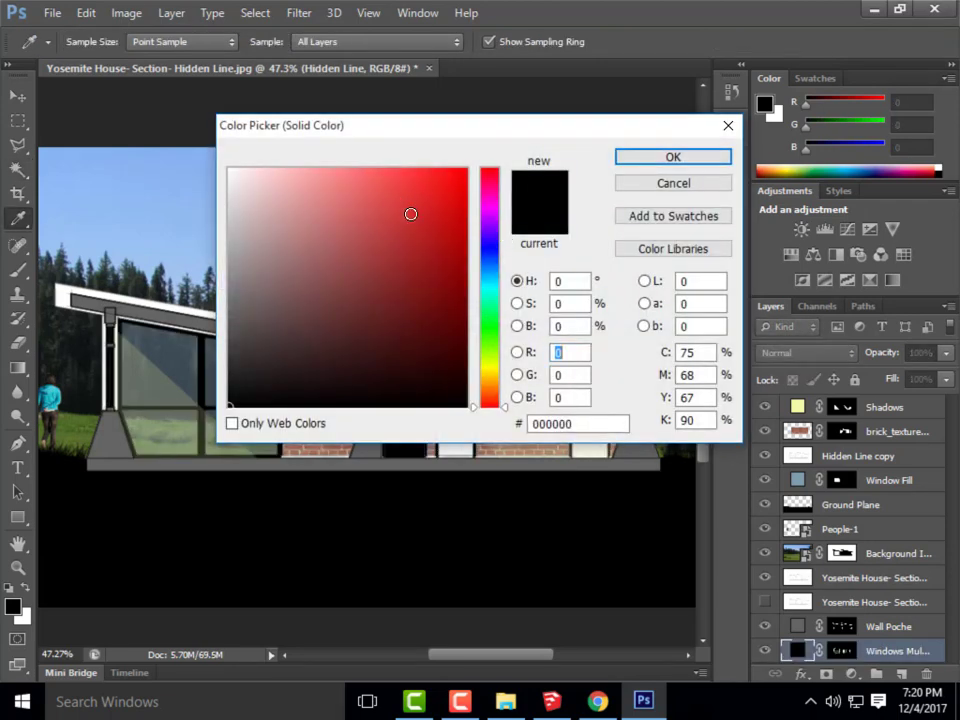
pyautogui.click(234, 216)
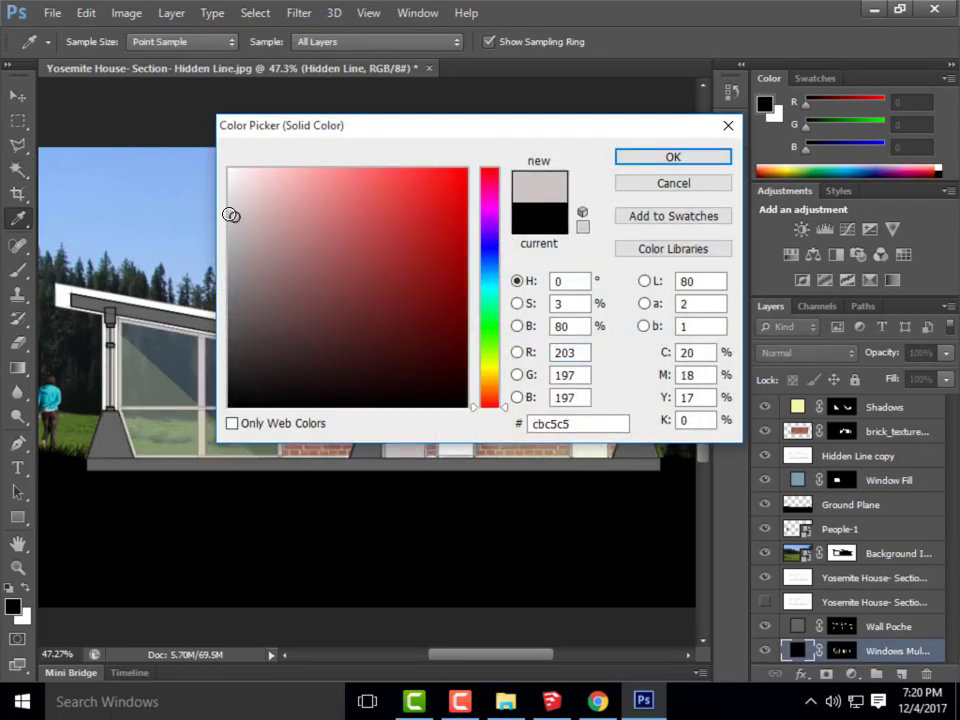
pyautogui.click(660, 163)
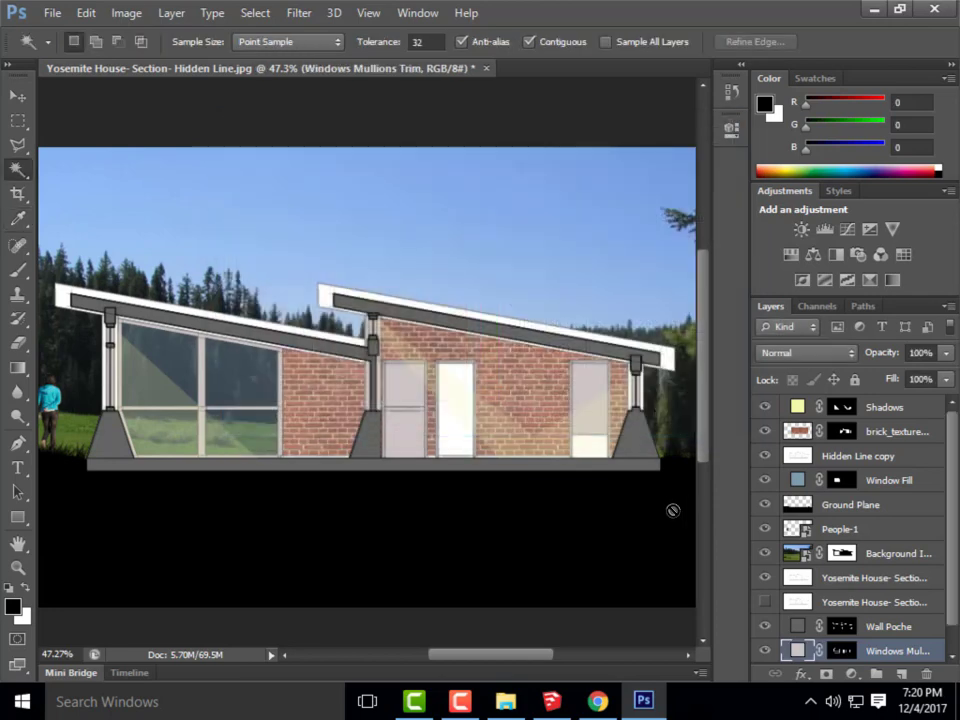
# - On the Hidden Line layer, select the left roof's white fascia and the strip inside the left wall with the Magic Wand
pyautogui.scroll(2, 656, 484)
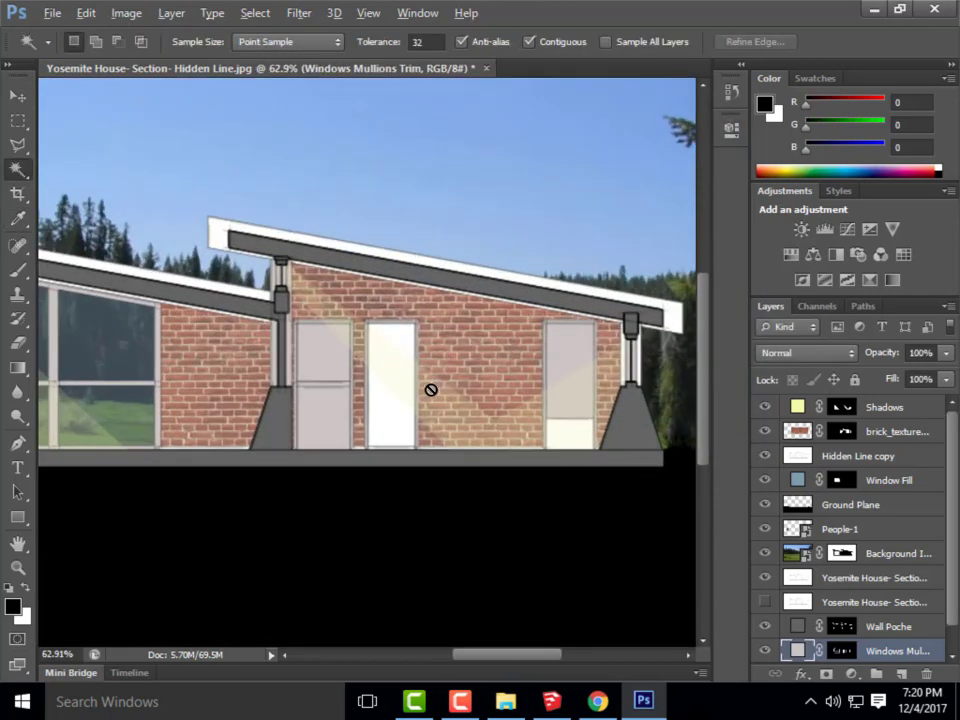
pyautogui.scroll(-2, 560, 442)
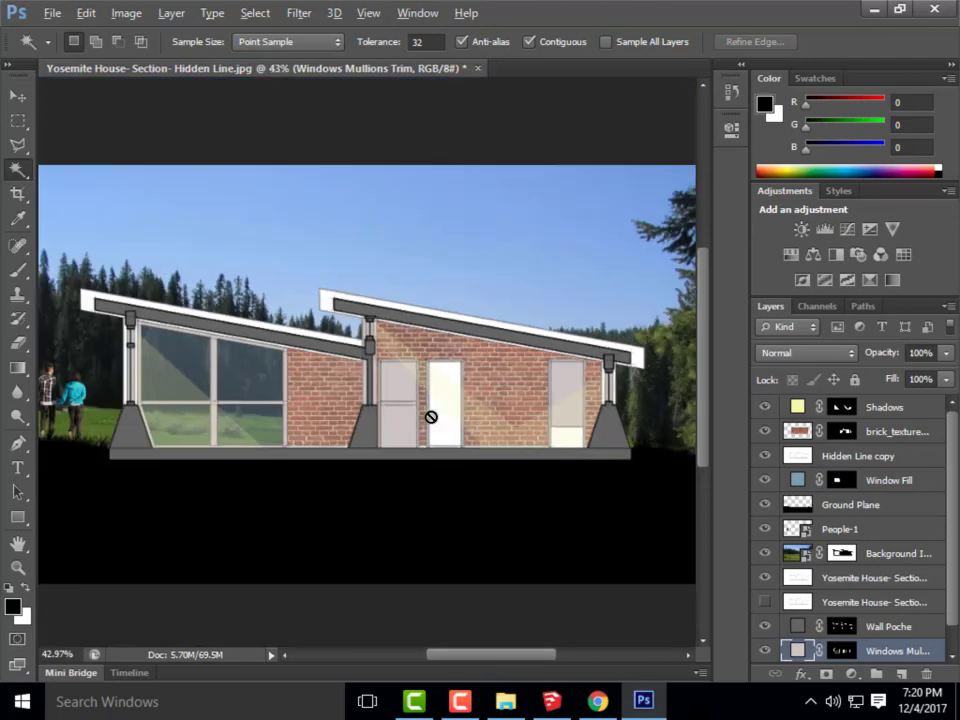
pyautogui.scroll(-1, 557, 413)
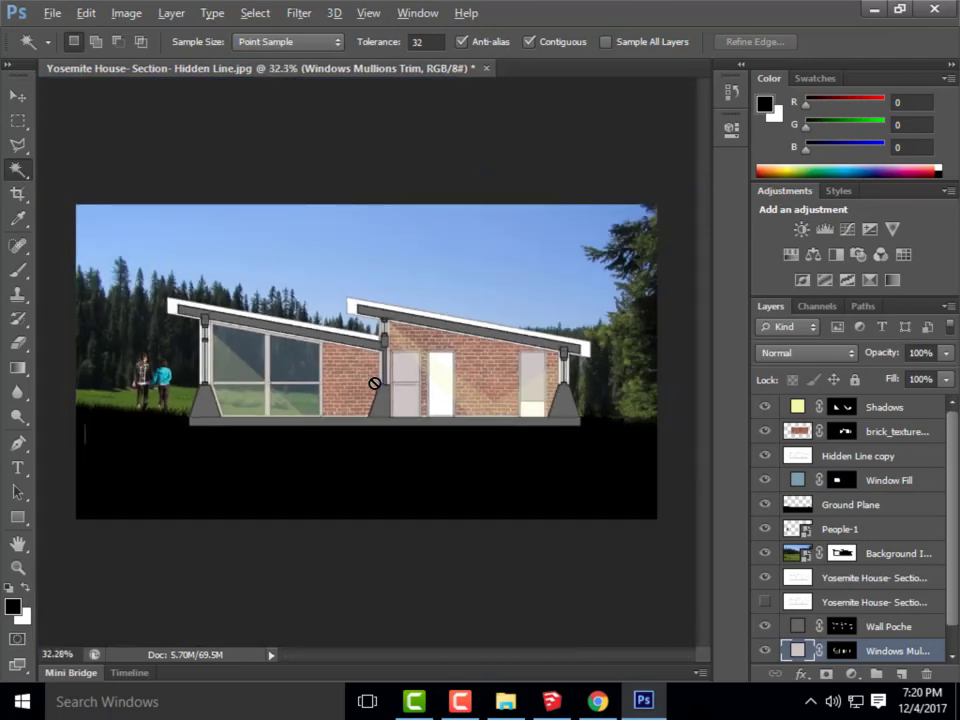
pyautogui.scroll(1, 237, 323)
pyautogui.scroll(2, 288, 298)
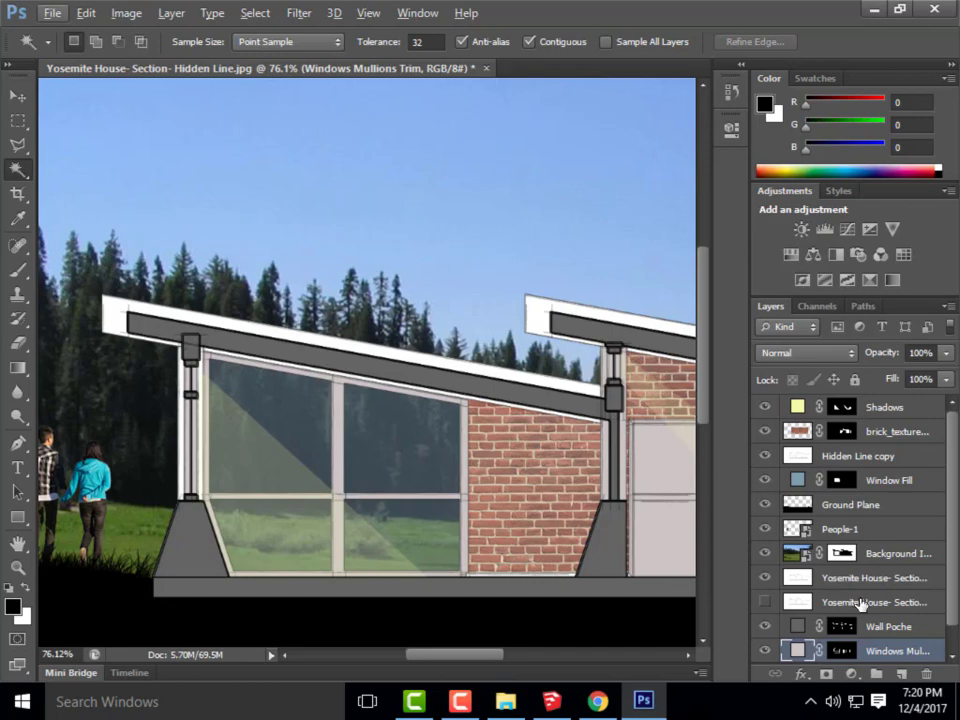
pyautogui.scroll(-1, 885, 640)
pyautogui.click(868, 650)
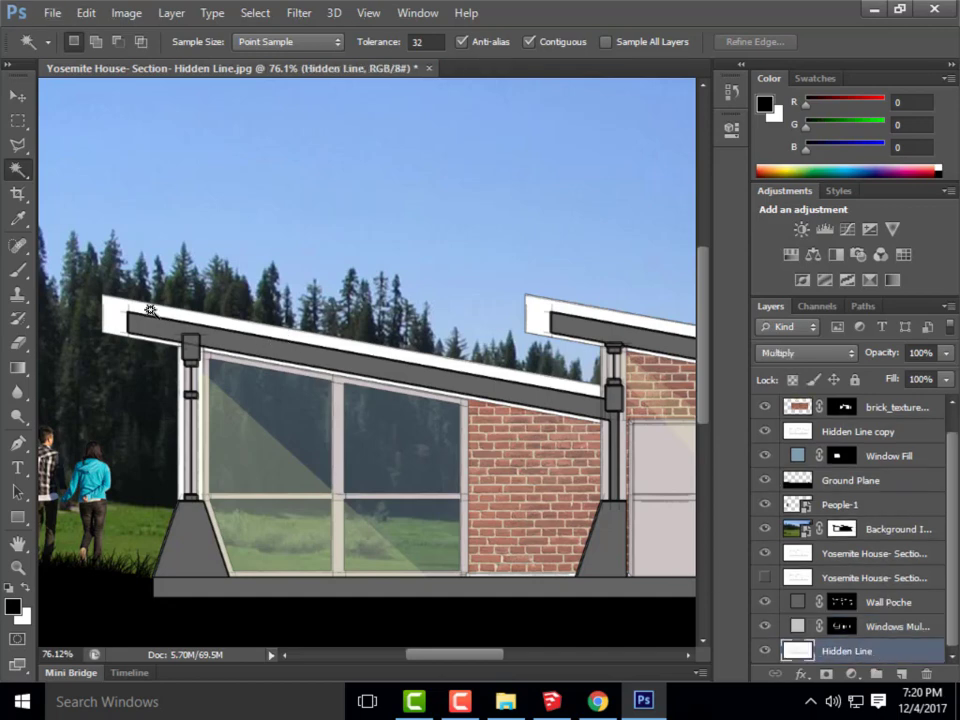
pyautogui.click(118, 318)
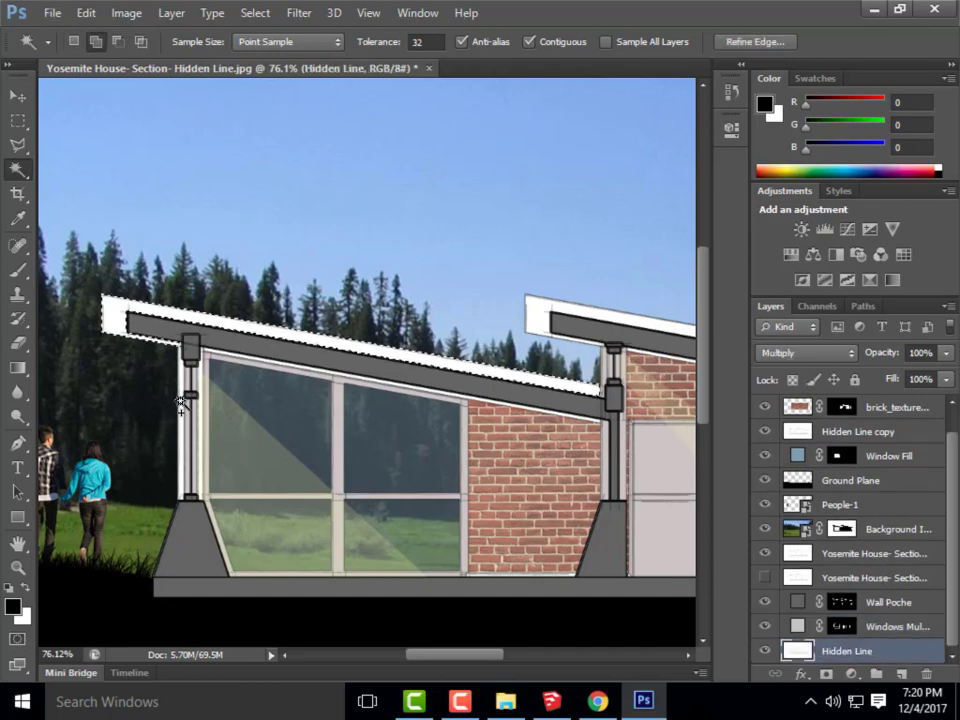
pyautogui.scroll(1, 207, 451)
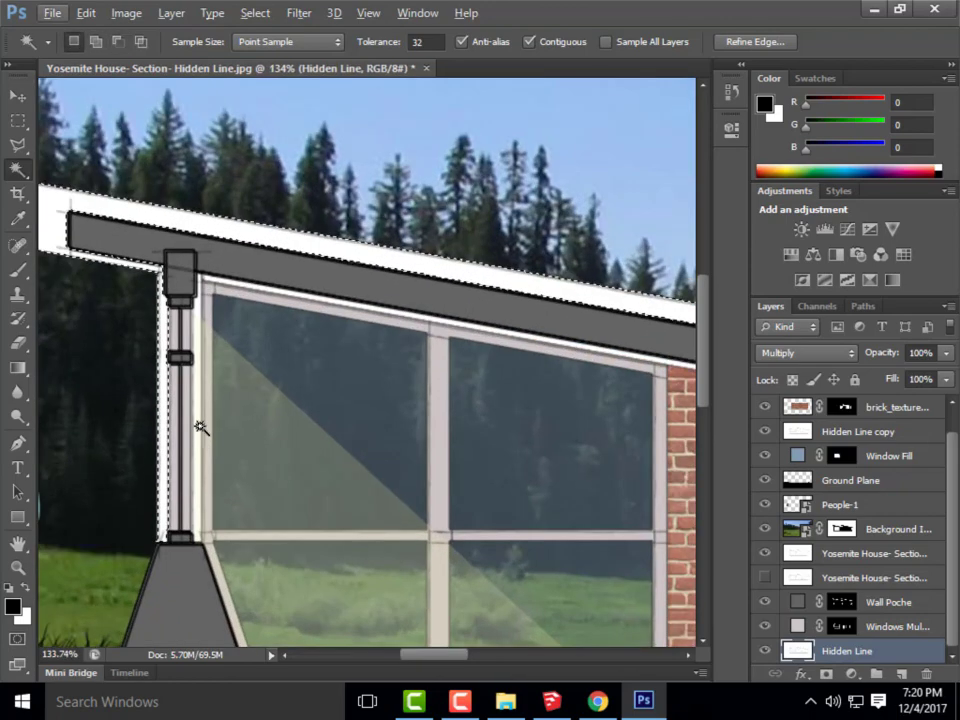
pyautogui.click(201, 445)
# - Add the right roof's white fascia to the selection
pyautogui.scroll(-2, 127, 364)
pyautogui.scroll(4, 190, 345)
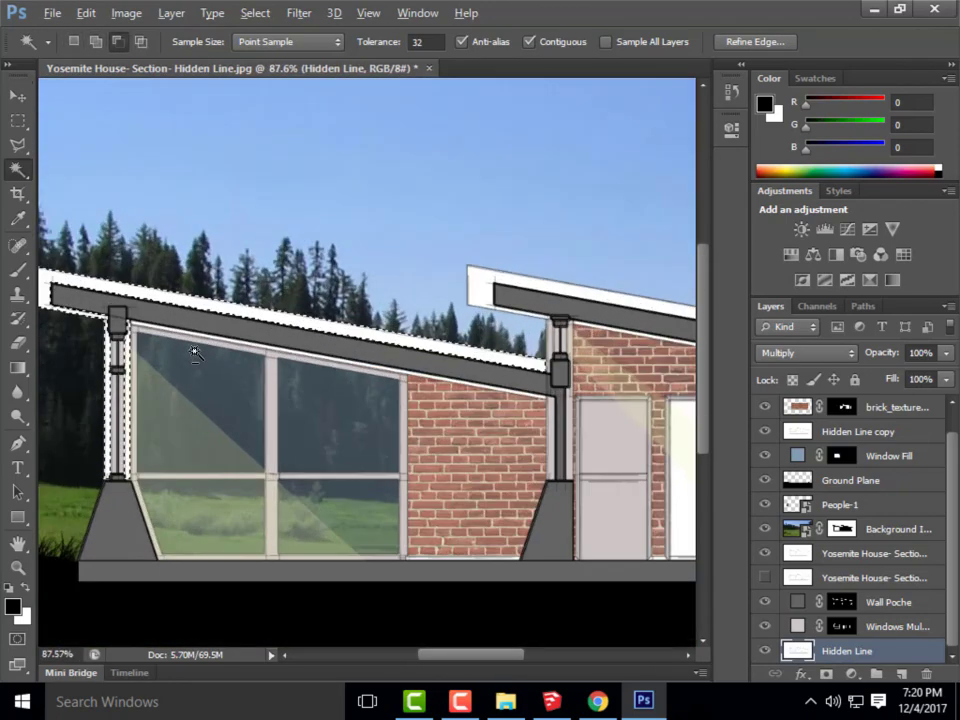
pyautogui.scroll(-3, 194, 327)
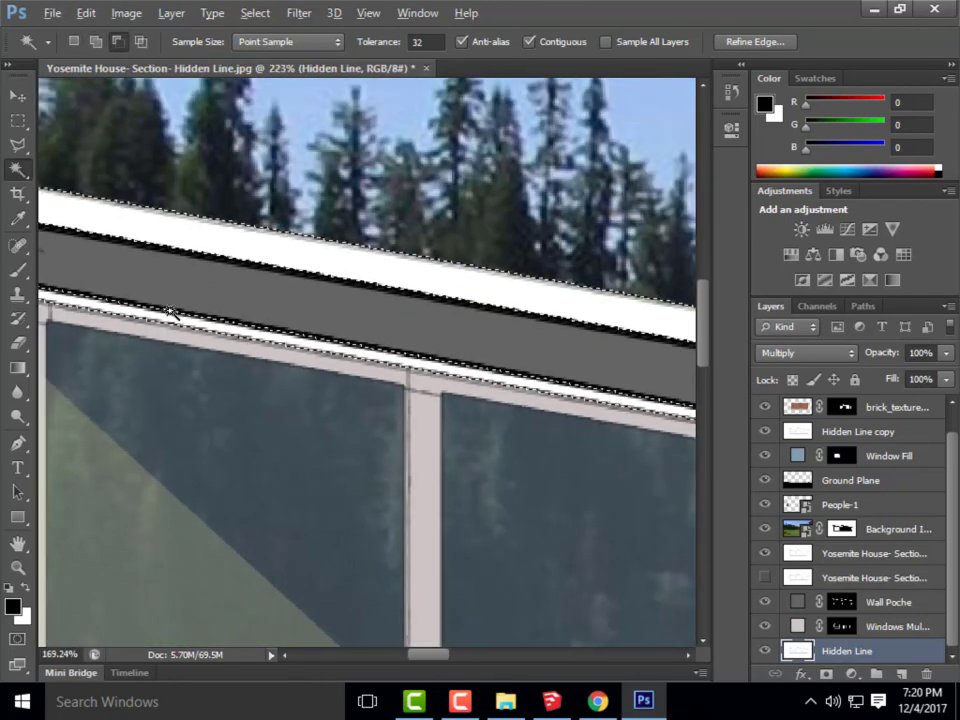
pyautogui.scroll(2, 376, 247)
pyautogui.click(376, 245)
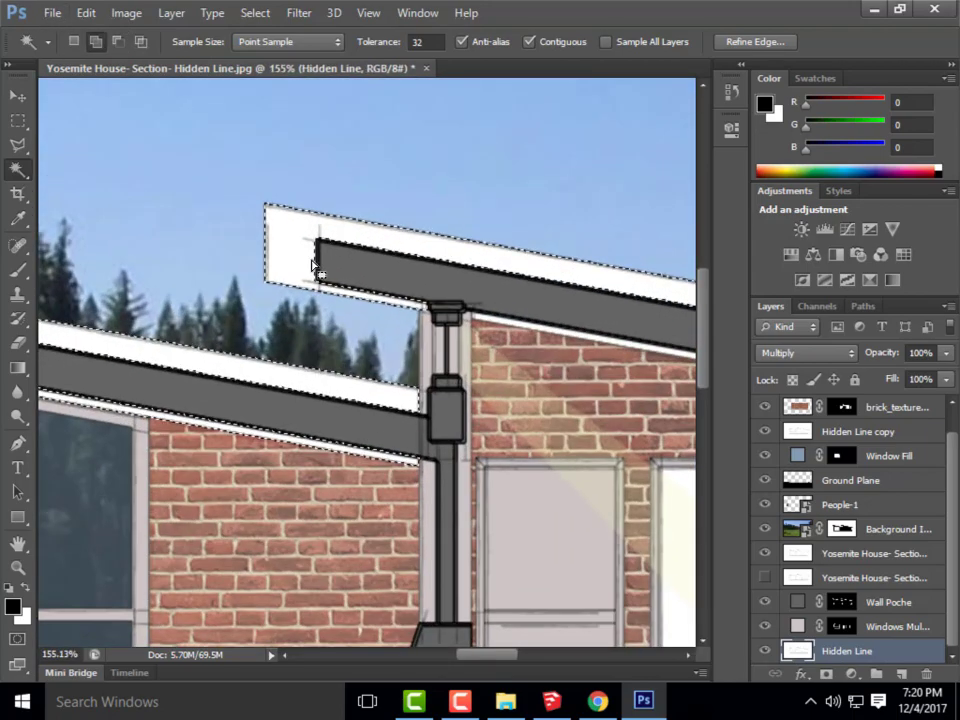
# - Add the white strips on both sides of the right wall's window to the selection, and check the selected areas across the house
pyautogui.scroll(-4, 206, 257)
pyautogui.scroll(2, 541, 313)
pyautogui.scroll(2, 495, 314)
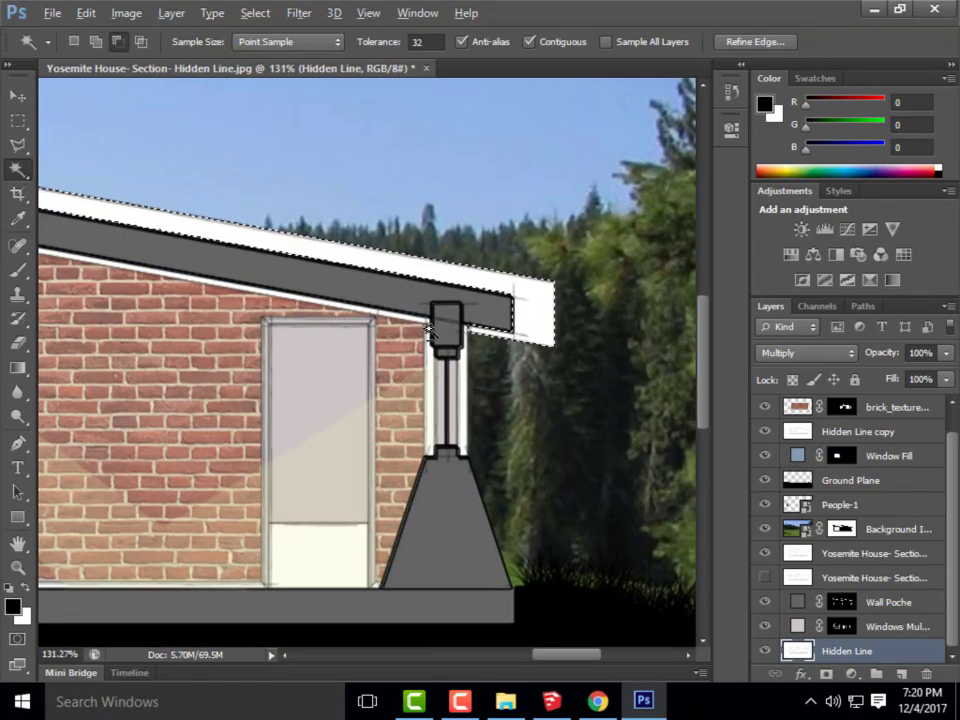
pyautogui.click(436, 378)
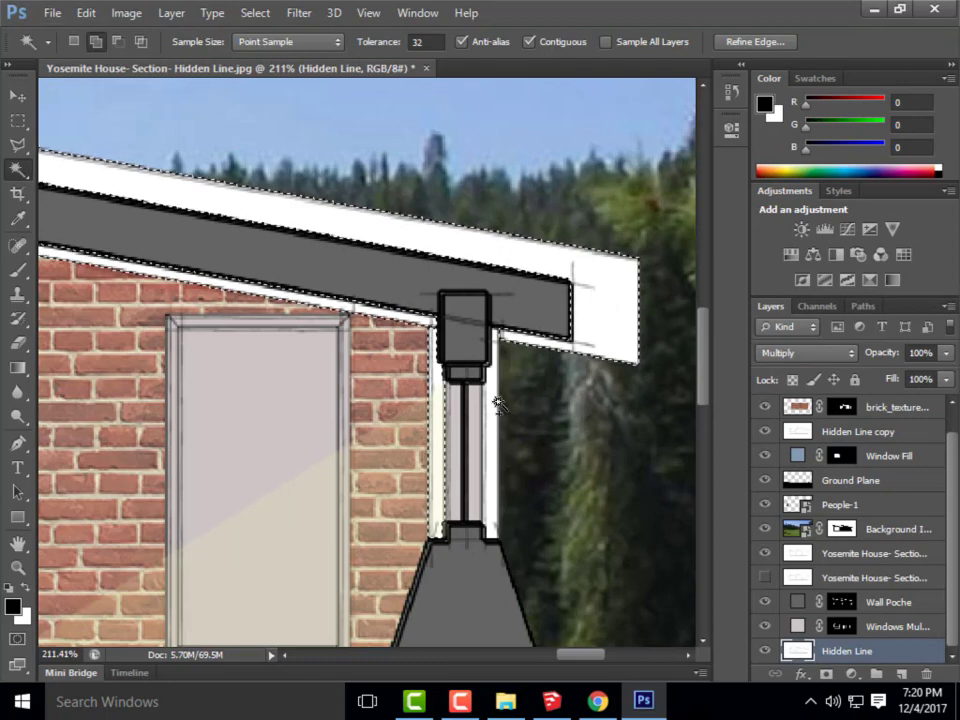
pyautogui.click(492, 400)
pyautogui.scroll(-4, 506, 354)
pyautogui.scroll(-1, 545, 355)
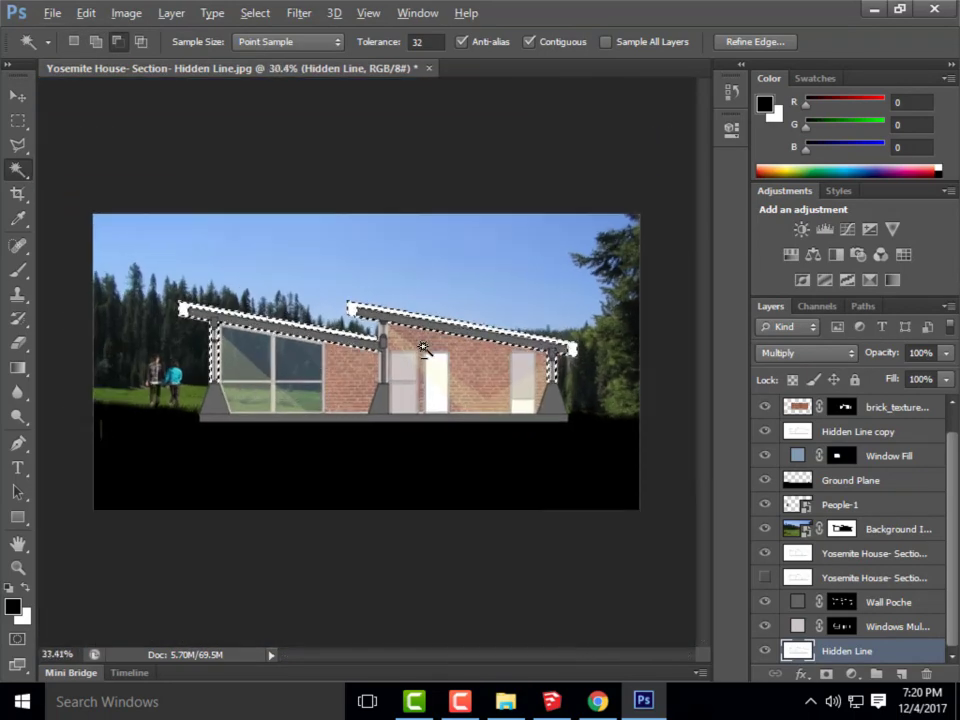
pyautogui.scroll(2, 480, 360)
pyautogui.scroll(-1, 413, 360)
pyautogui.scroll(1, 268, 311)
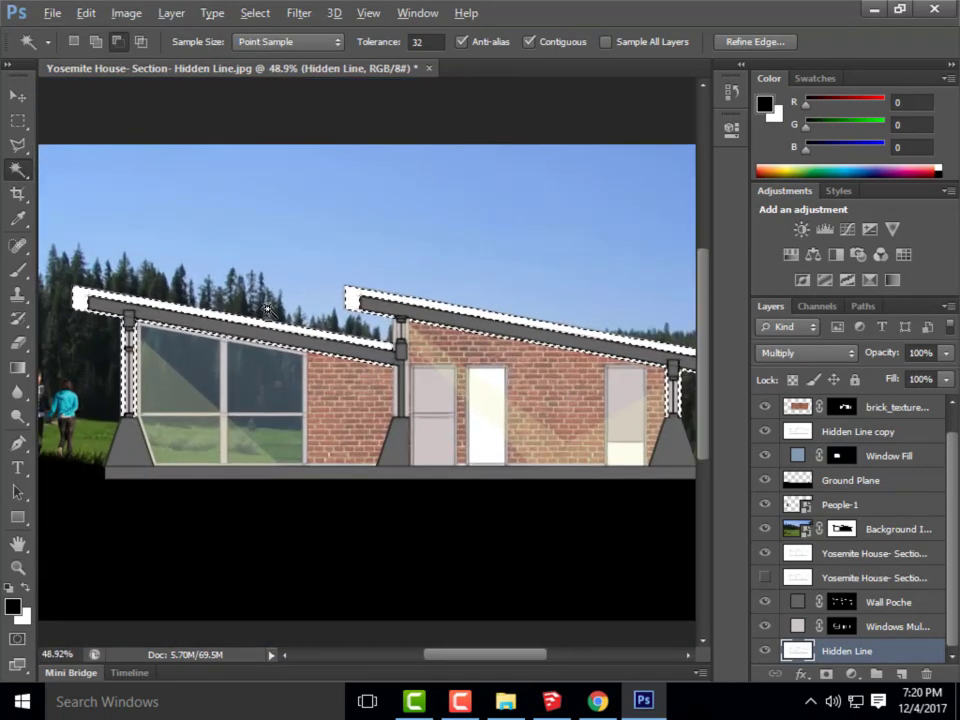
pyautogui.press('alt')
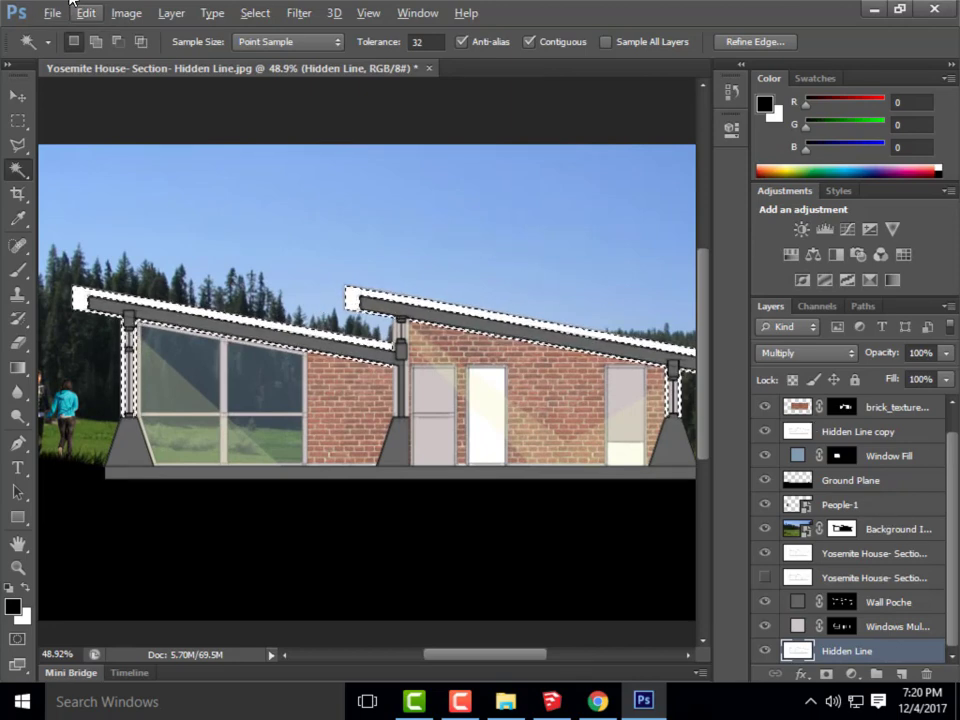
# - Create a solid color fill layer named Wood Color from the selection, coloured warm grey (a7a297)
pyautogui.click(174, 12)
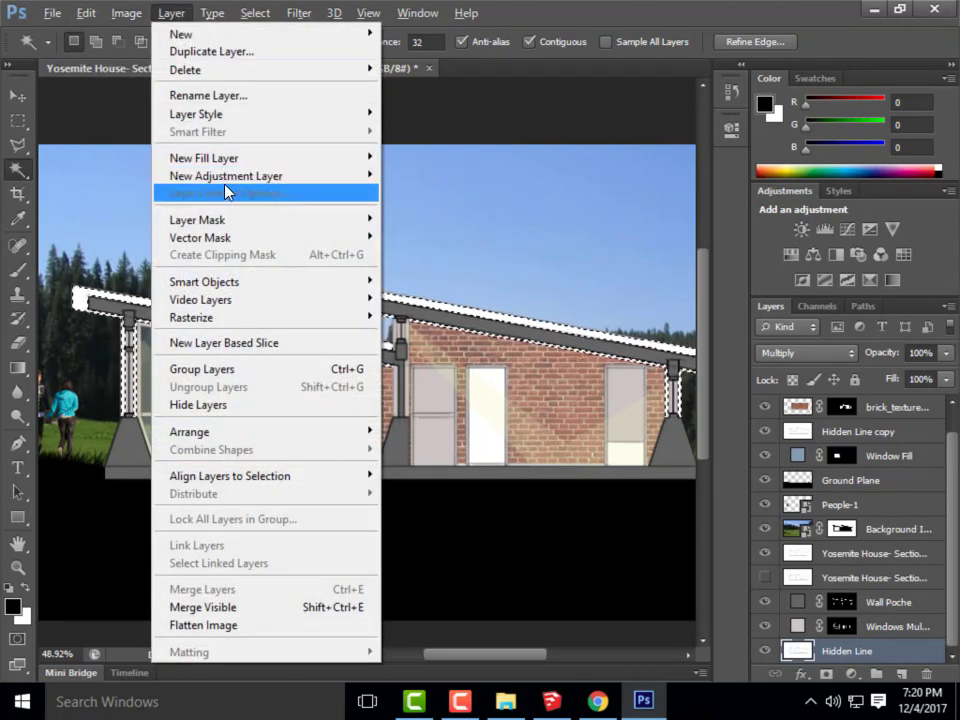
pyautogui.moveTo(260, 158)
pyautogui.click(425, 157)
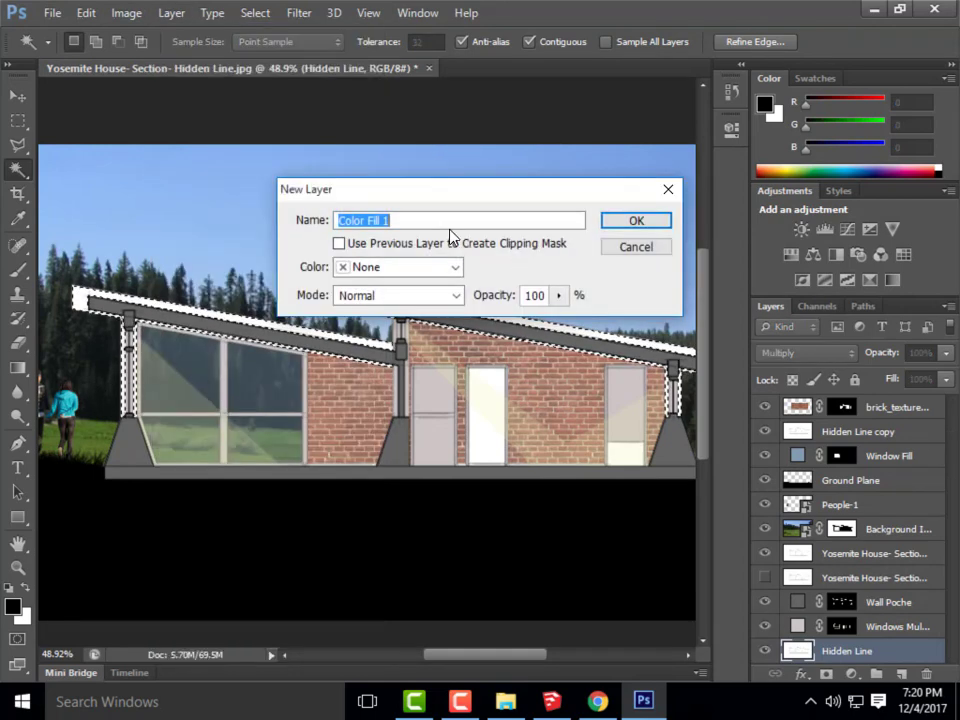
pyautogui.write('Wood Color')
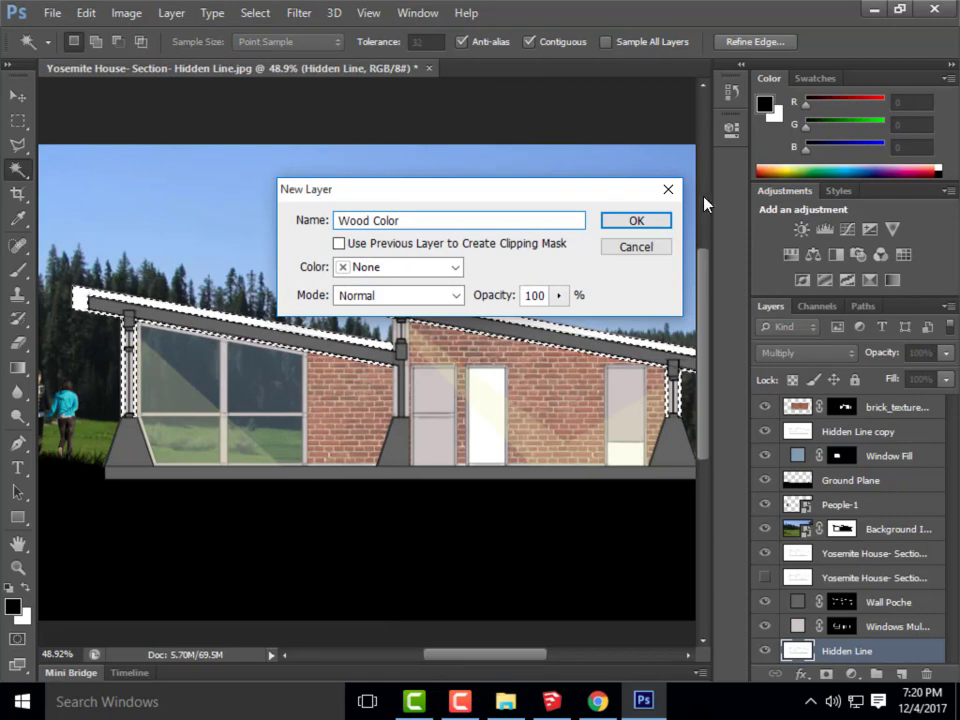
pyautogui.click(662, 221)
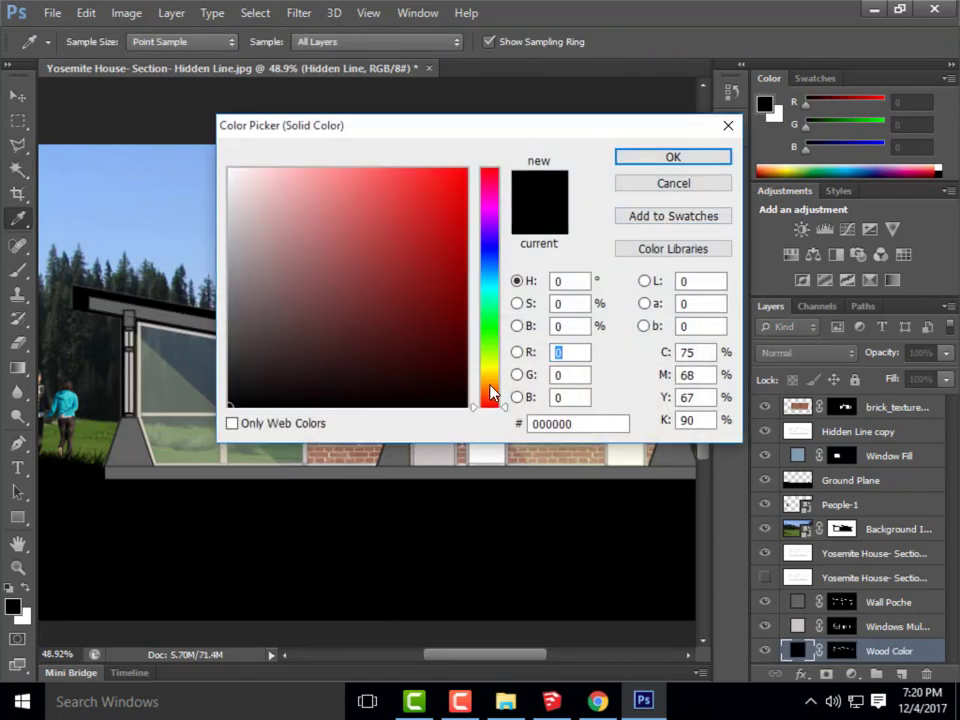
pyautogui.moveTo(491, 393); pyautogui.dragTo(489, 381)
pyautogui.moveTo(340, 268); pyautogui.dragTo(248, 251)
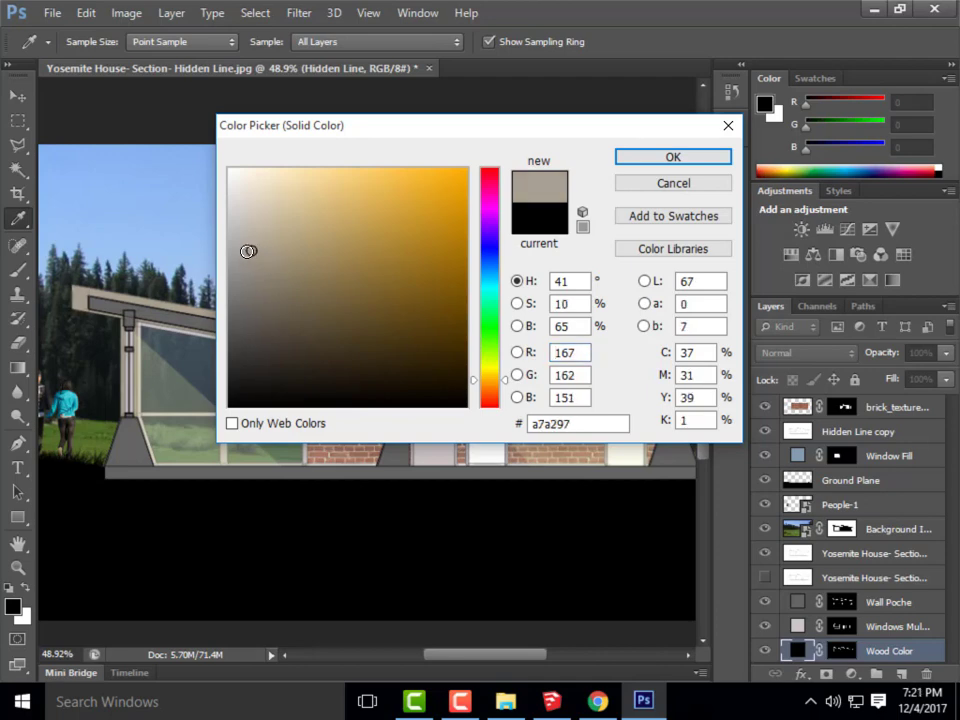
pyautogui.click(645, 160)
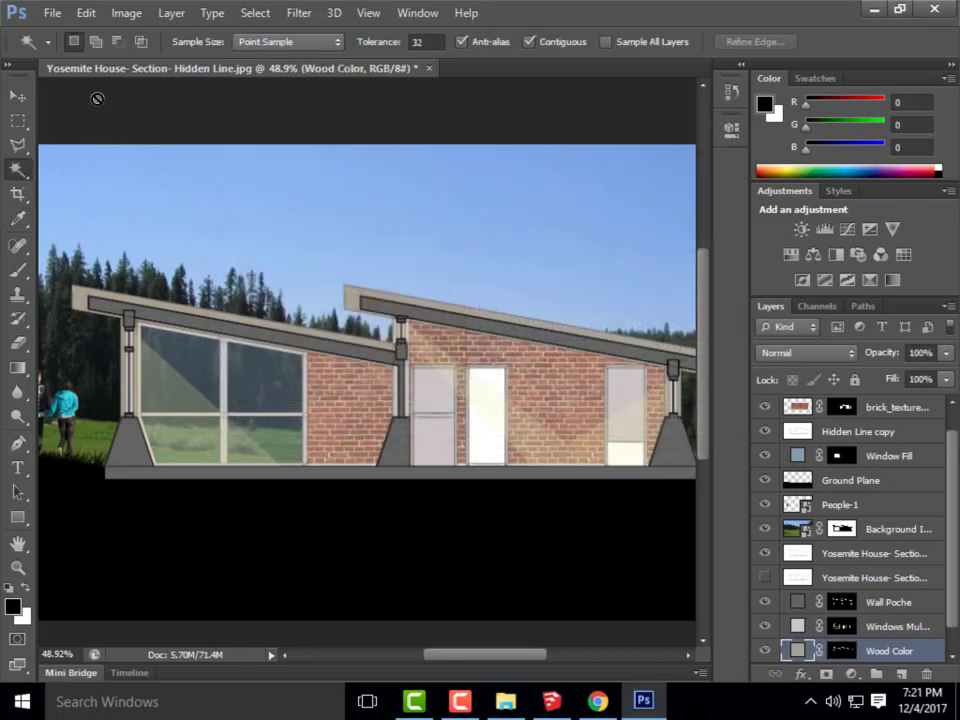
# - Switch to the Move tool and examine the rendered section's roof, walls, openings and background at several zoom levels
pyautogui.click(18, 95)
pyautogui.scroll(-5, 400, 293)
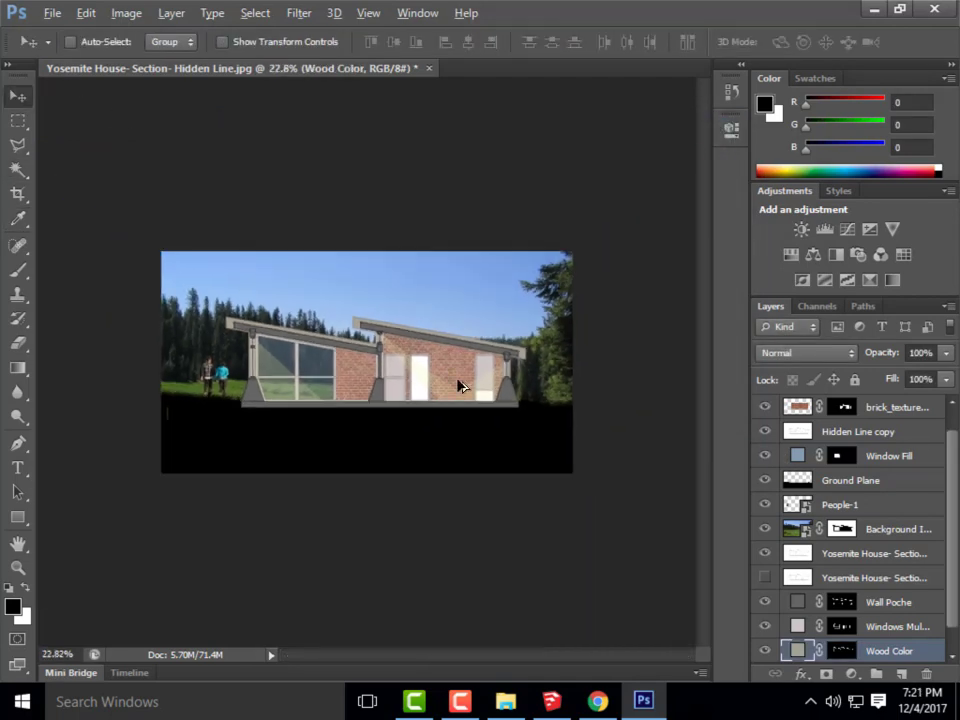
pyautogui.scroll(2, 460, 386)
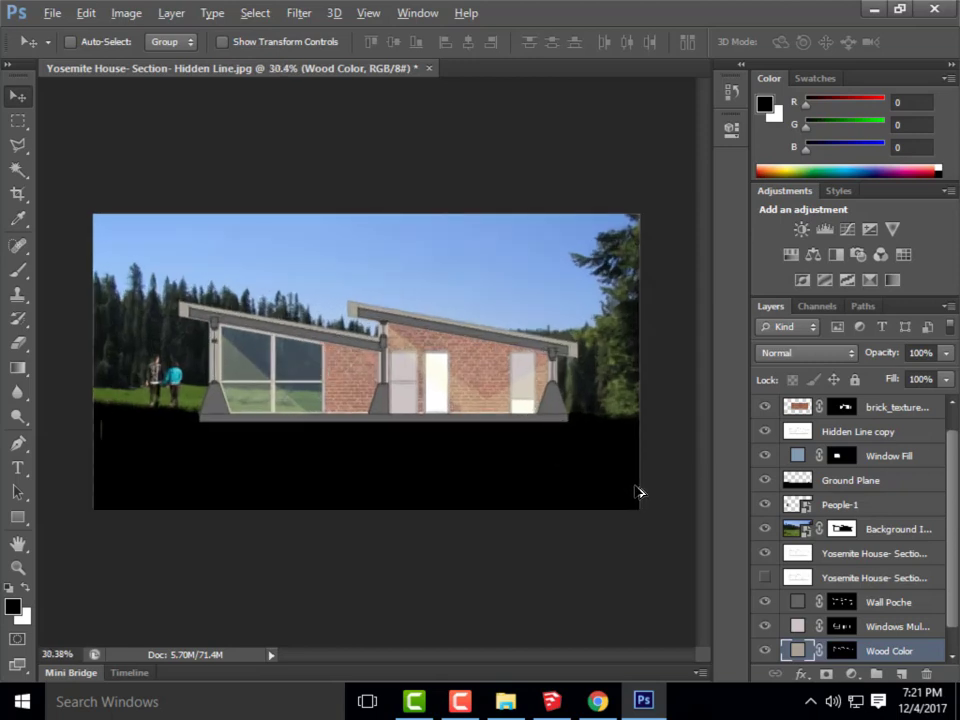
pyautogui.scroll(2, 461, 358)
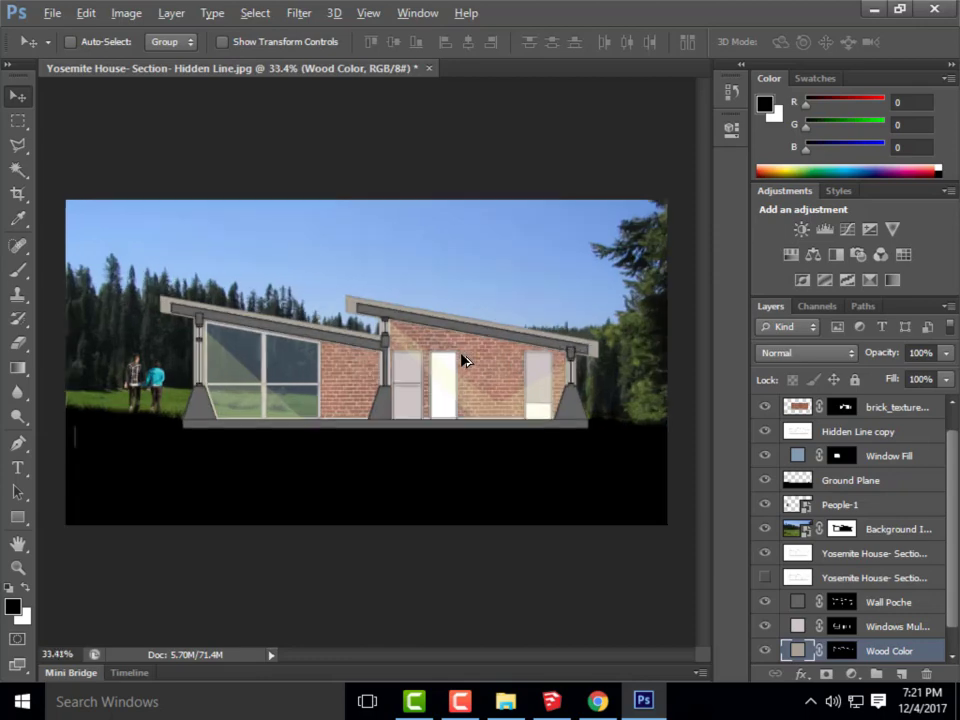
pyautogui.scroll(-3, 472, 365)
pyautogui.scroll(4, 470, 368)
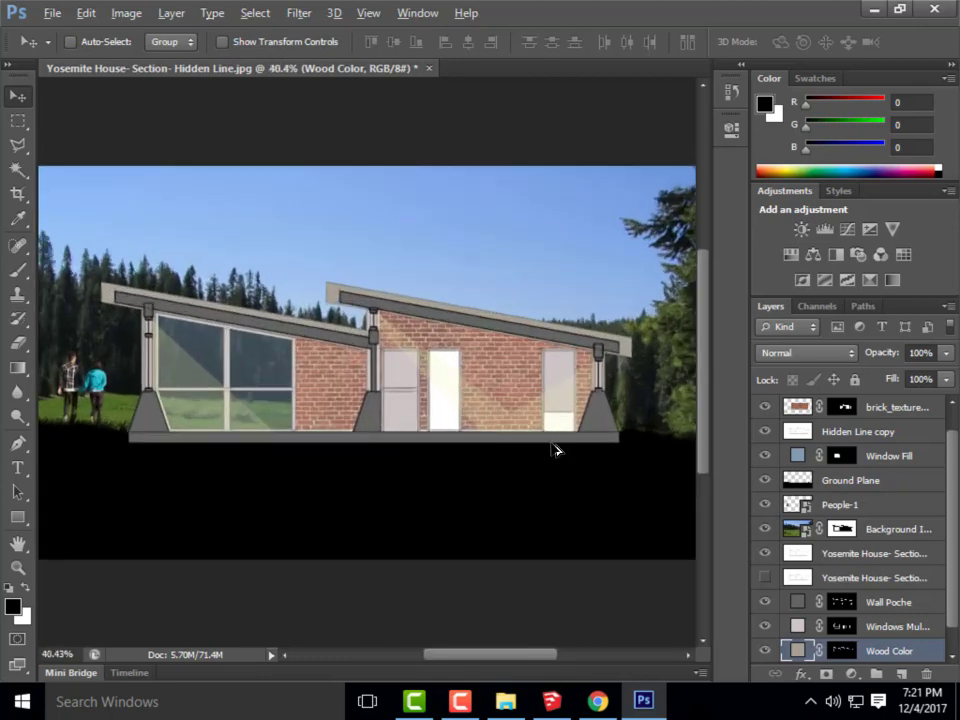
pyautogui.scroll(-5, 516, 401)
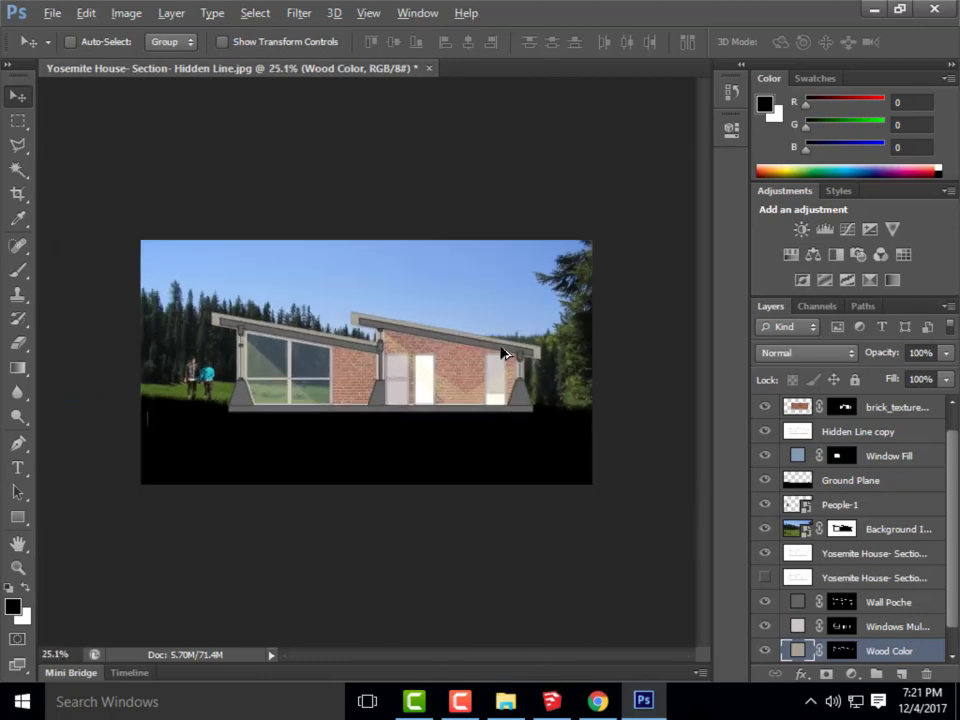
pyautogui.scroll(4, 504, 349)
pyautogui.scroll(-3, 555, 418)
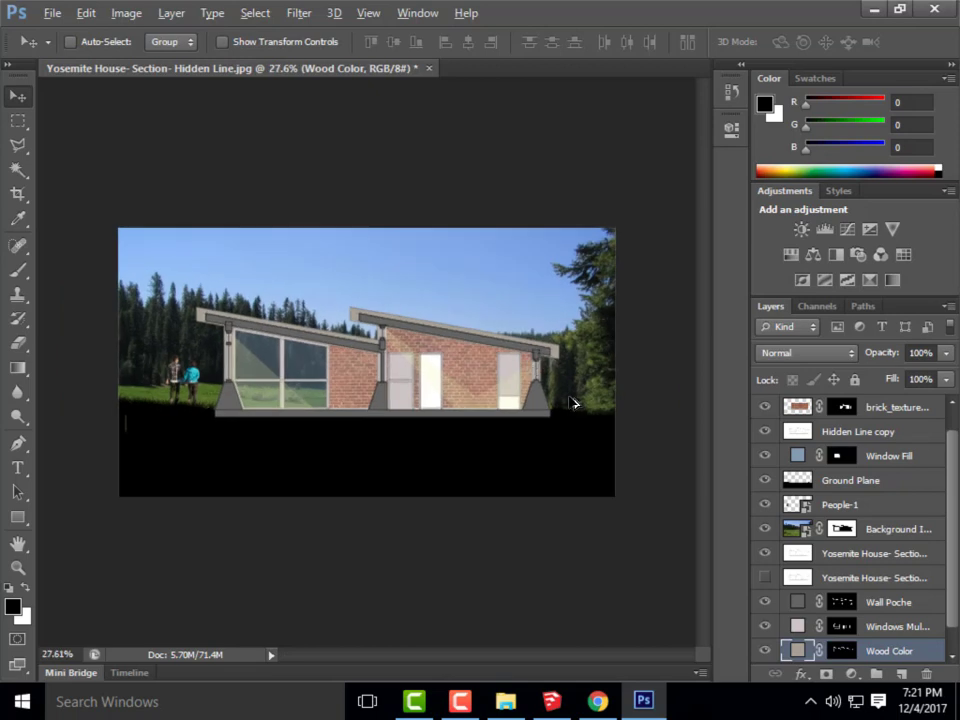
pyautogui.press('alt')
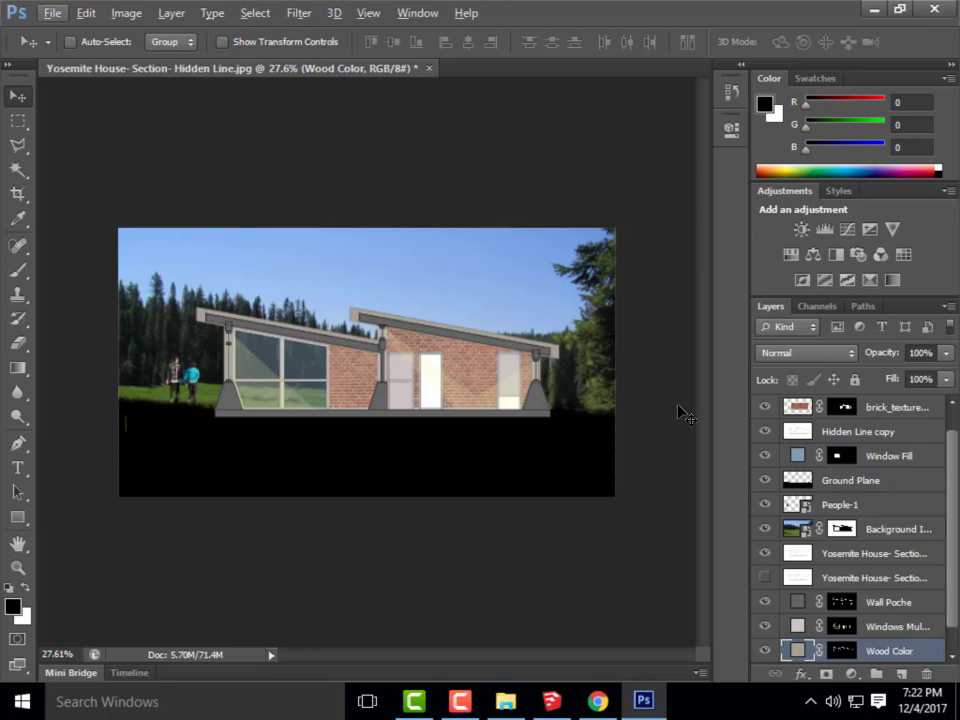
pyautogui.click(458, 704)
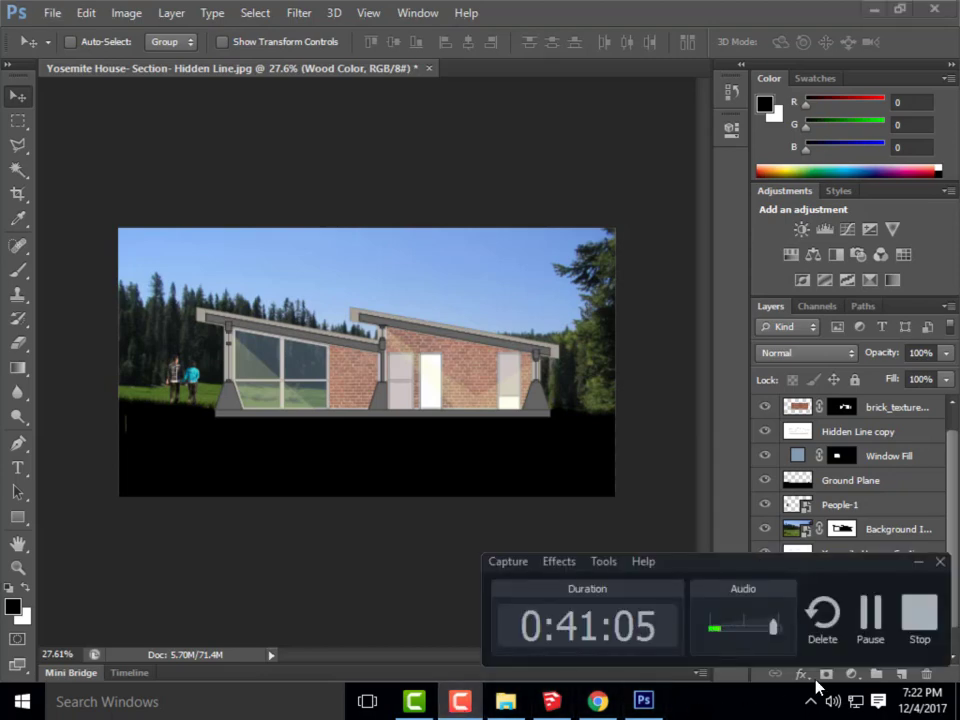